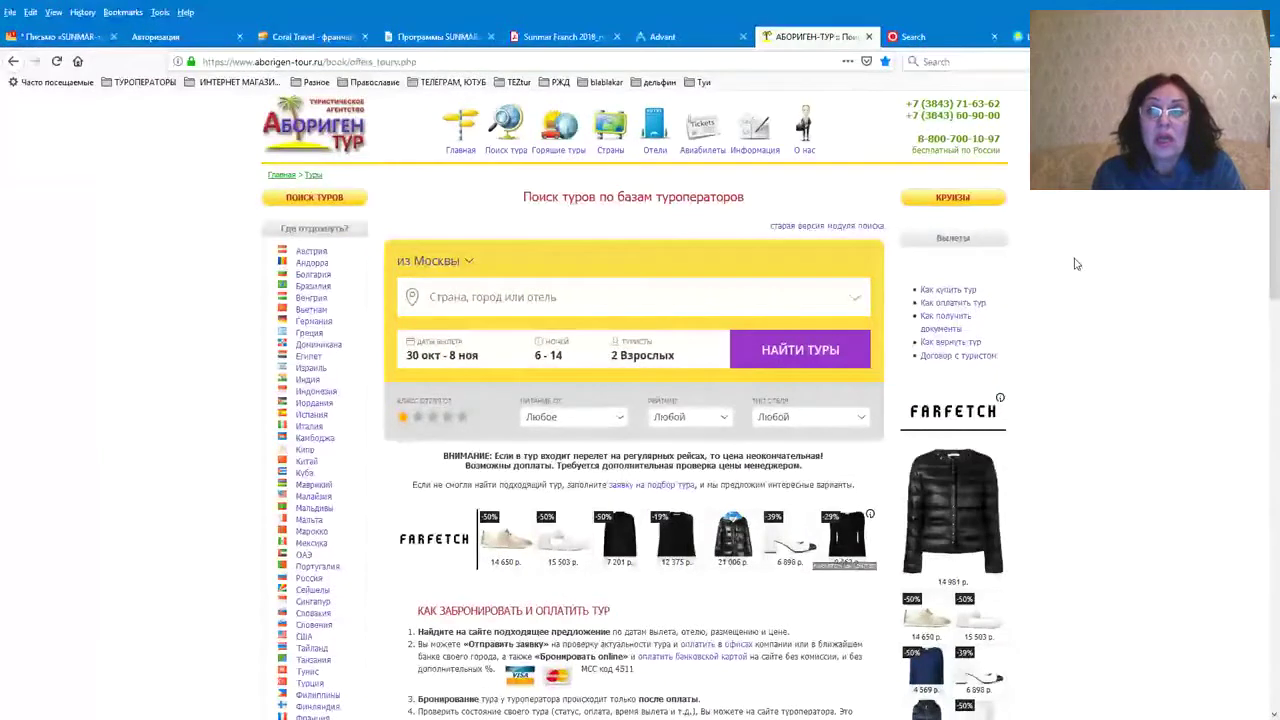
# Examine the Абориген-Тур tour search page down to the contact details in its footer, and return to the search form
pyautogui.scroll(-1, 1076, 262)
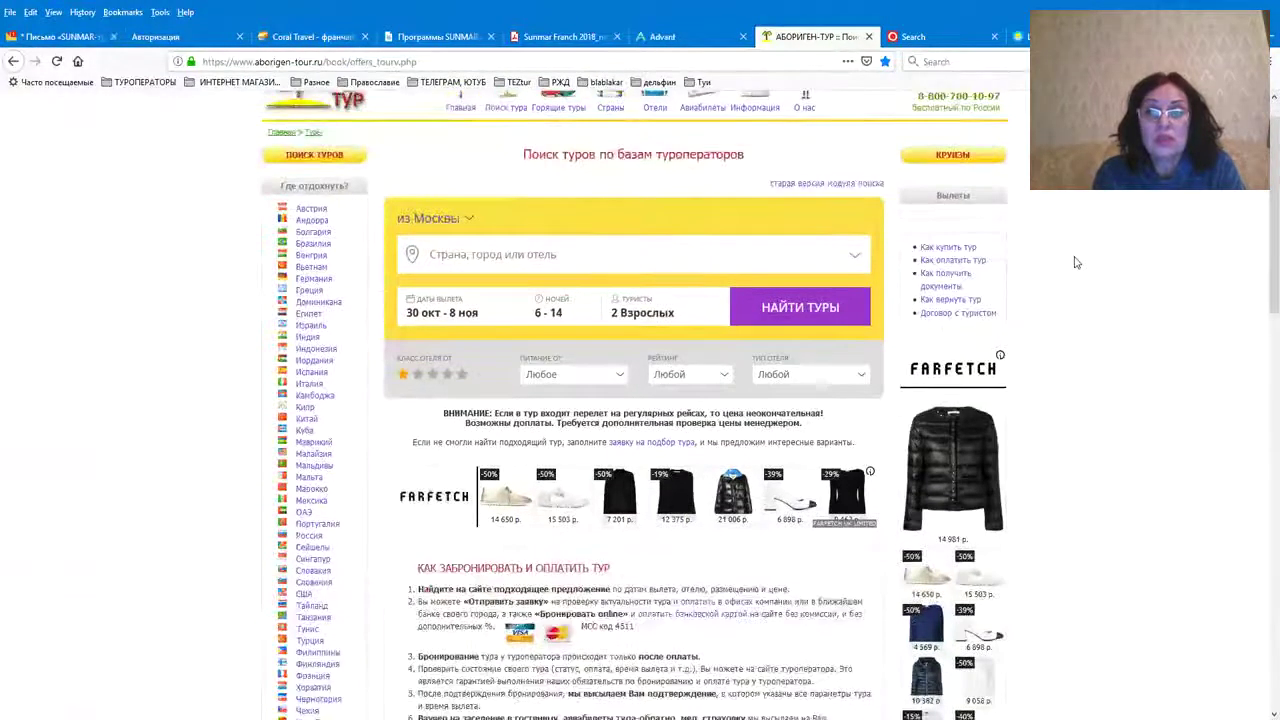
pyautogui.scroll(-3, 1076, 262)
pyautogui.scroll(-5, 1076, 262)
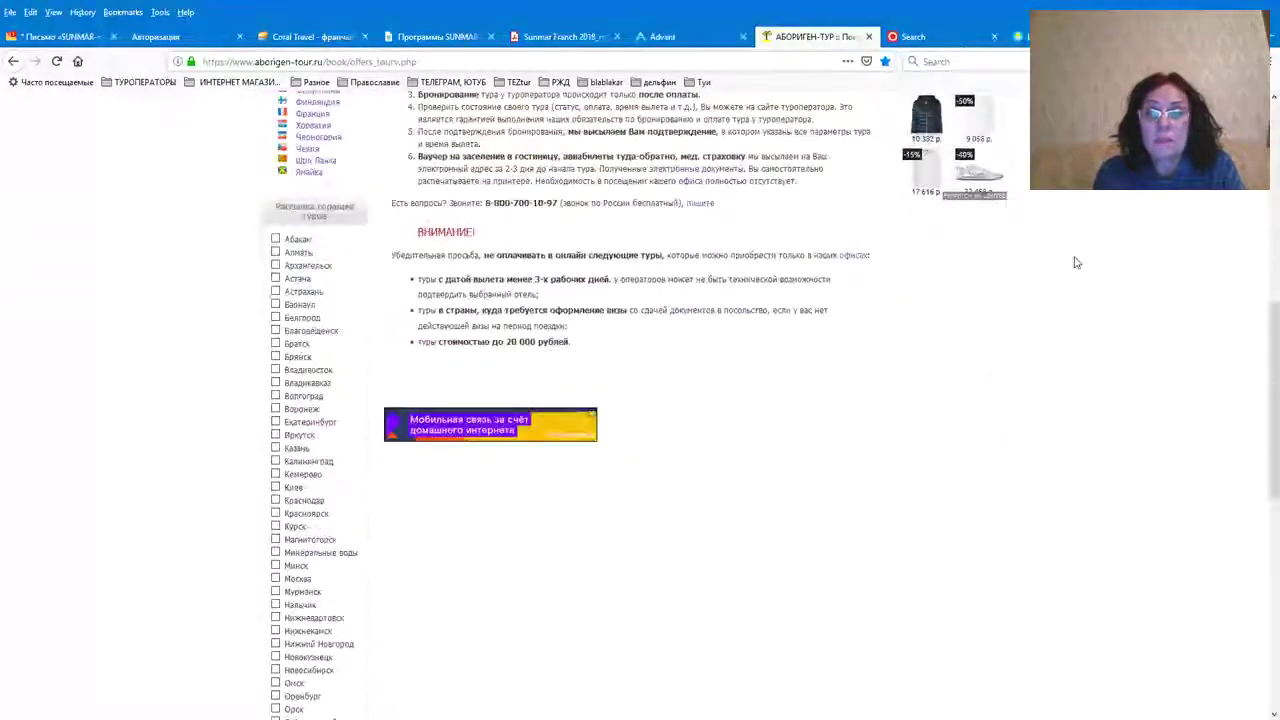
pyautogui.scroll(-8, 1076, 262)
pyautogui.scroll(-2, 1076, 262)
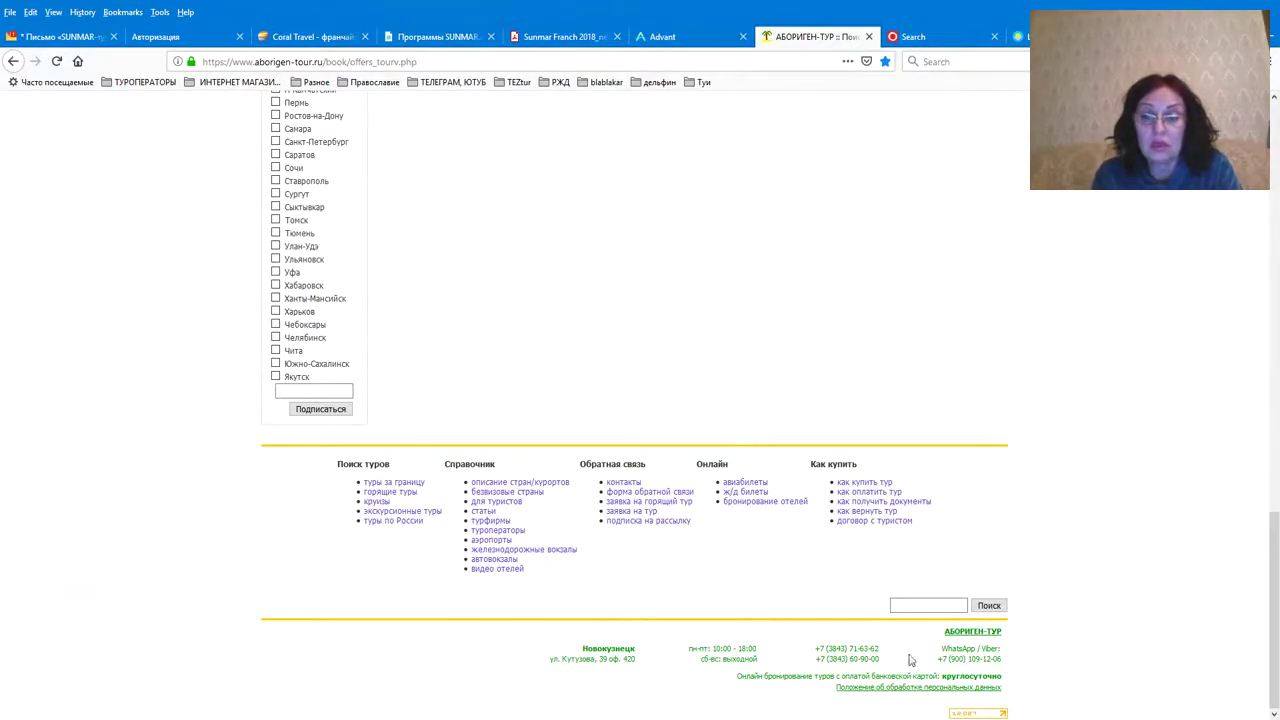
pyautogui.scroll(15, 812, 566)
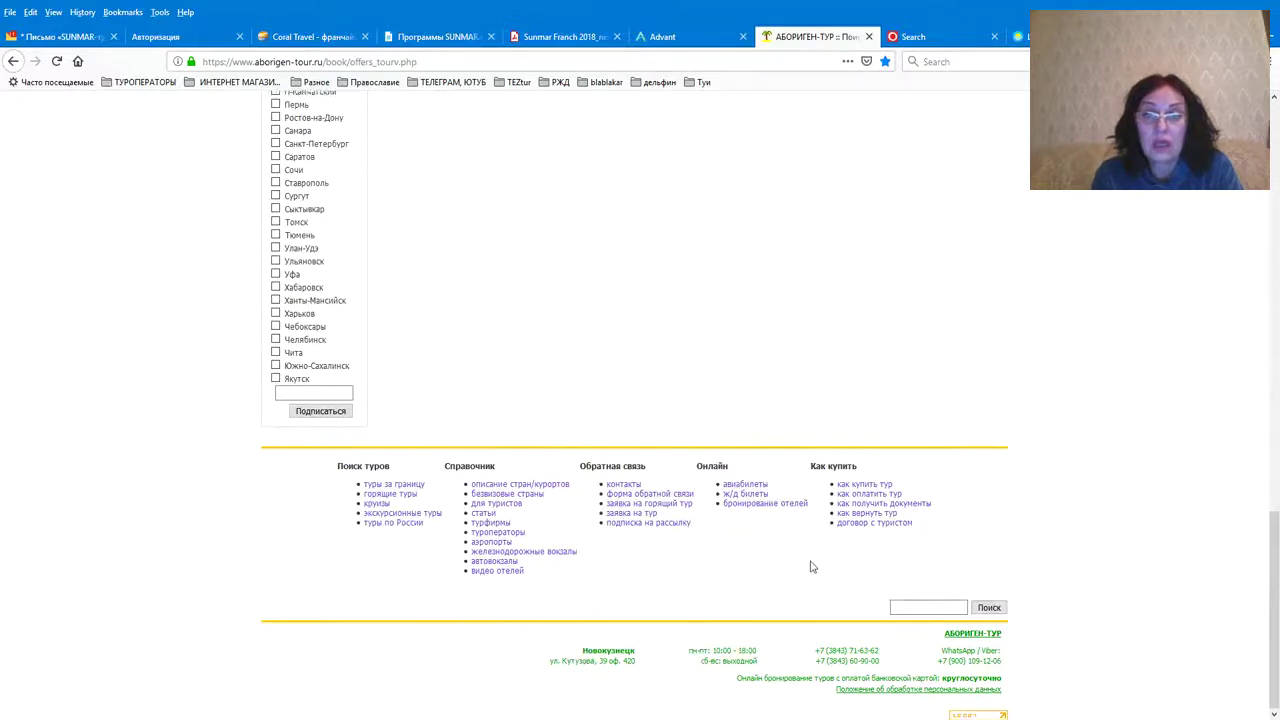
pyautogui.scroll(2, 810, 566)
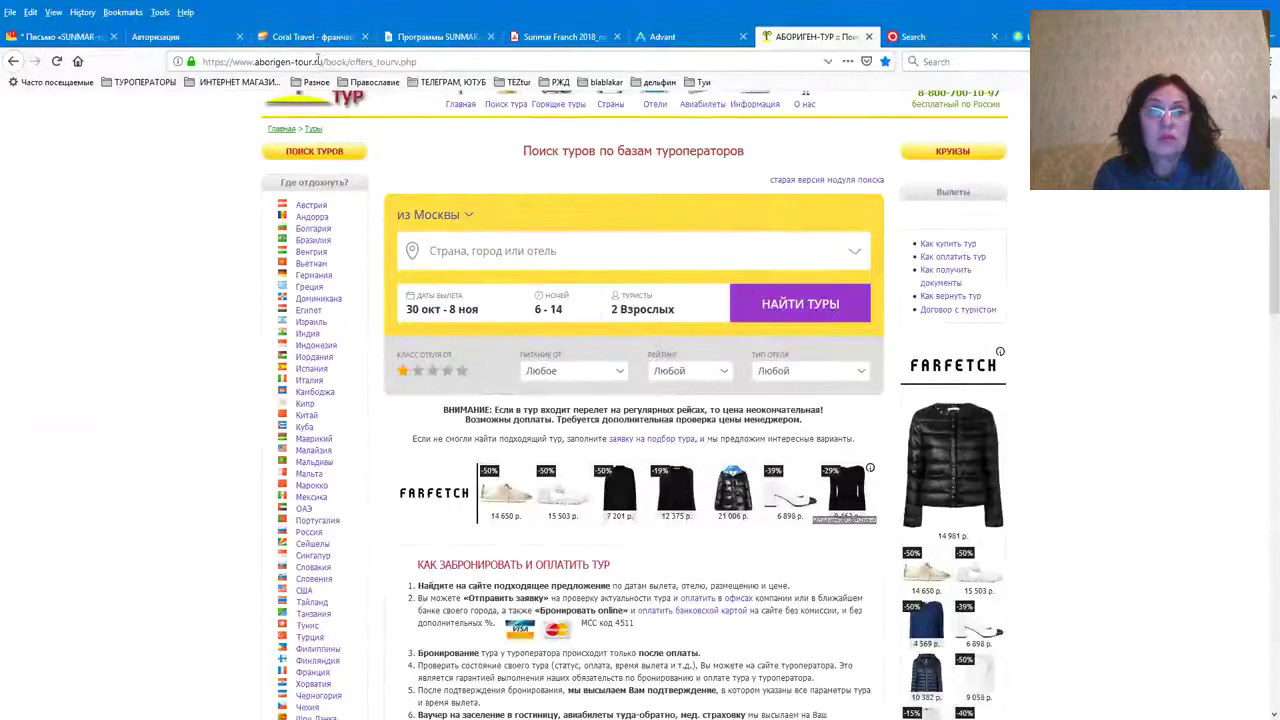
# Switch to the Advant package tour search and set the departure city to Москва
pyautogui.click(660, 37)
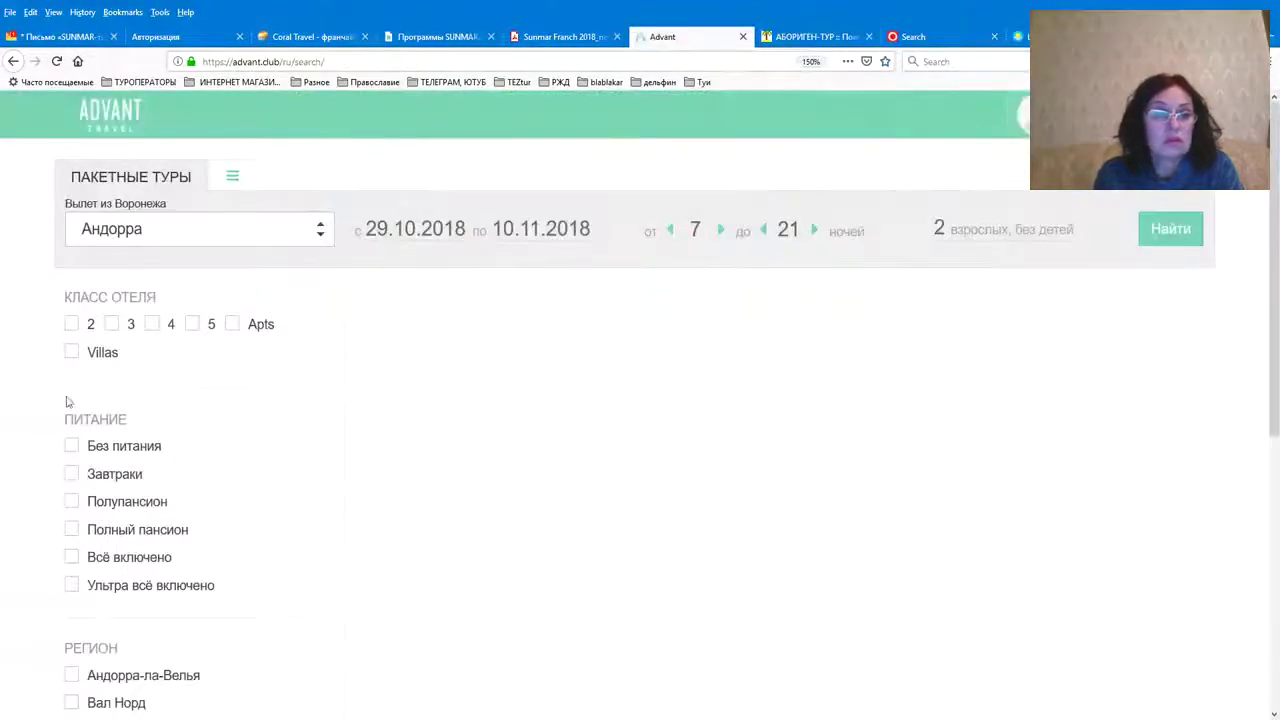
pyautogui.click(140, 203)
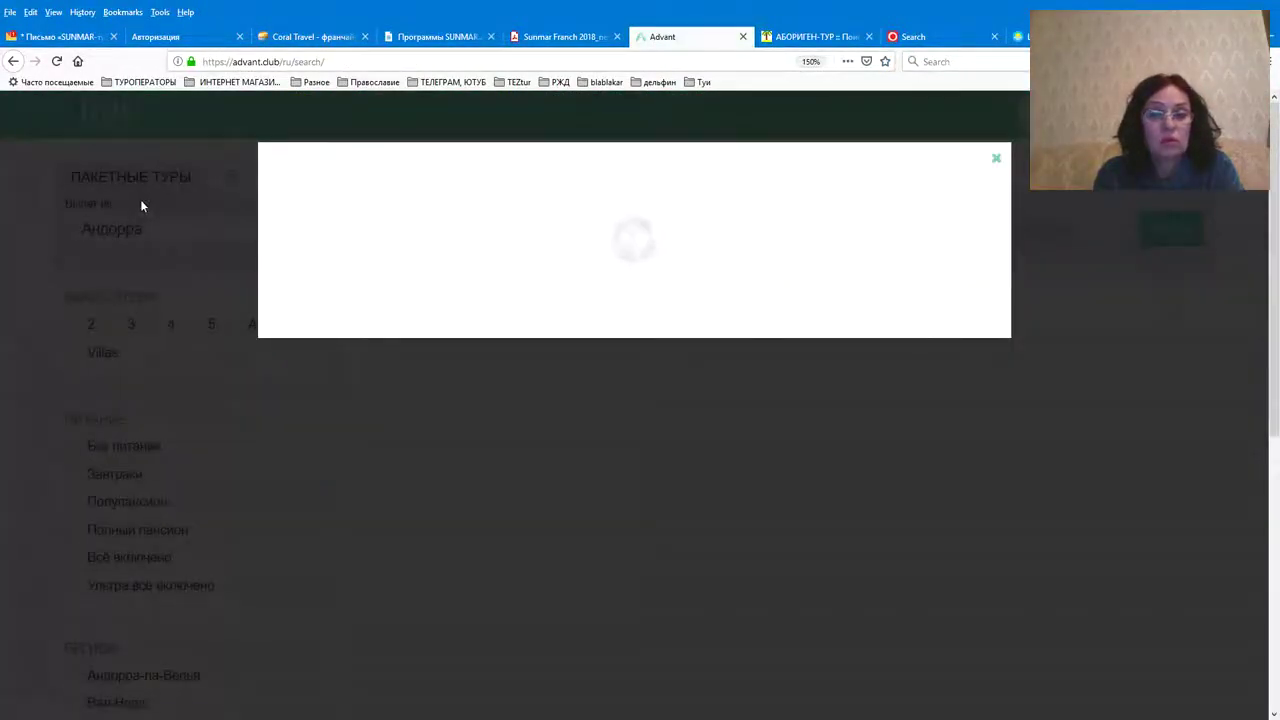
pyautogui.scroll(-3, 725, 284)
pyautogui.scroll(-5, 725, 284)
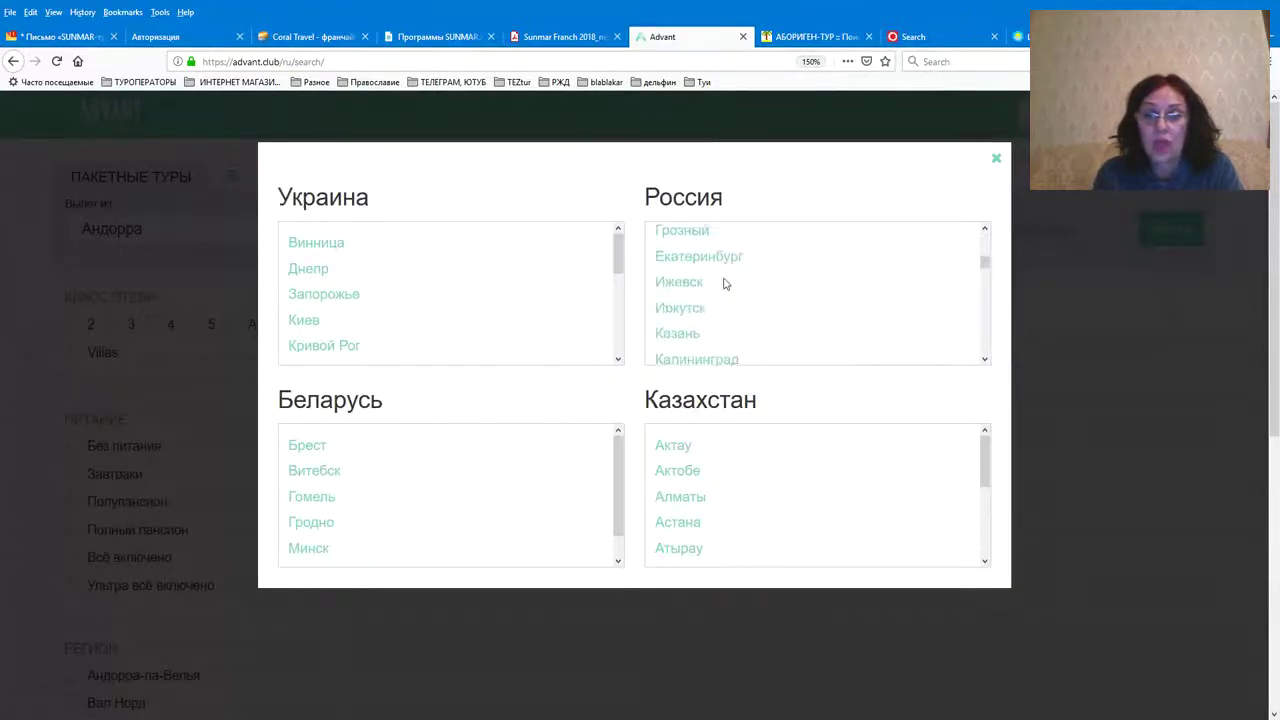
pyautogui.scroll(-6, 723, 287)
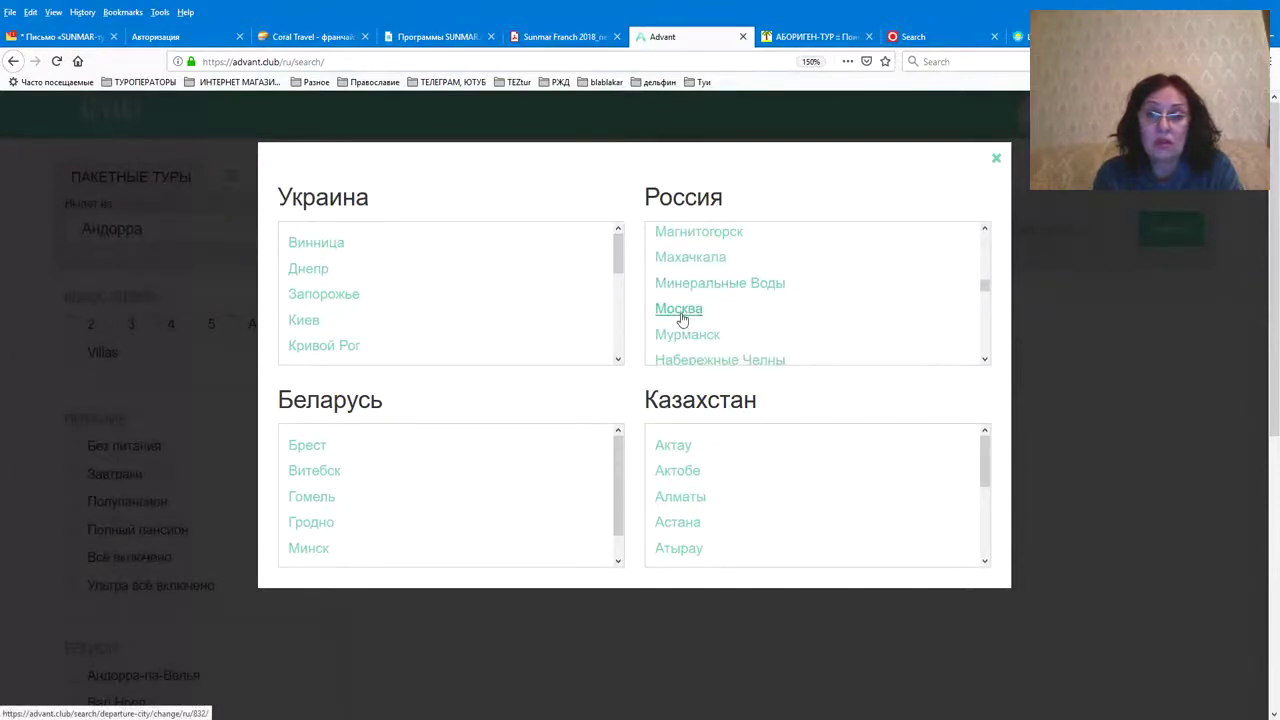
pyautogui.click(682, 312)
# Choose Шри-Ланка as the destination country for the package tours
pyautogui.click(714, 348)
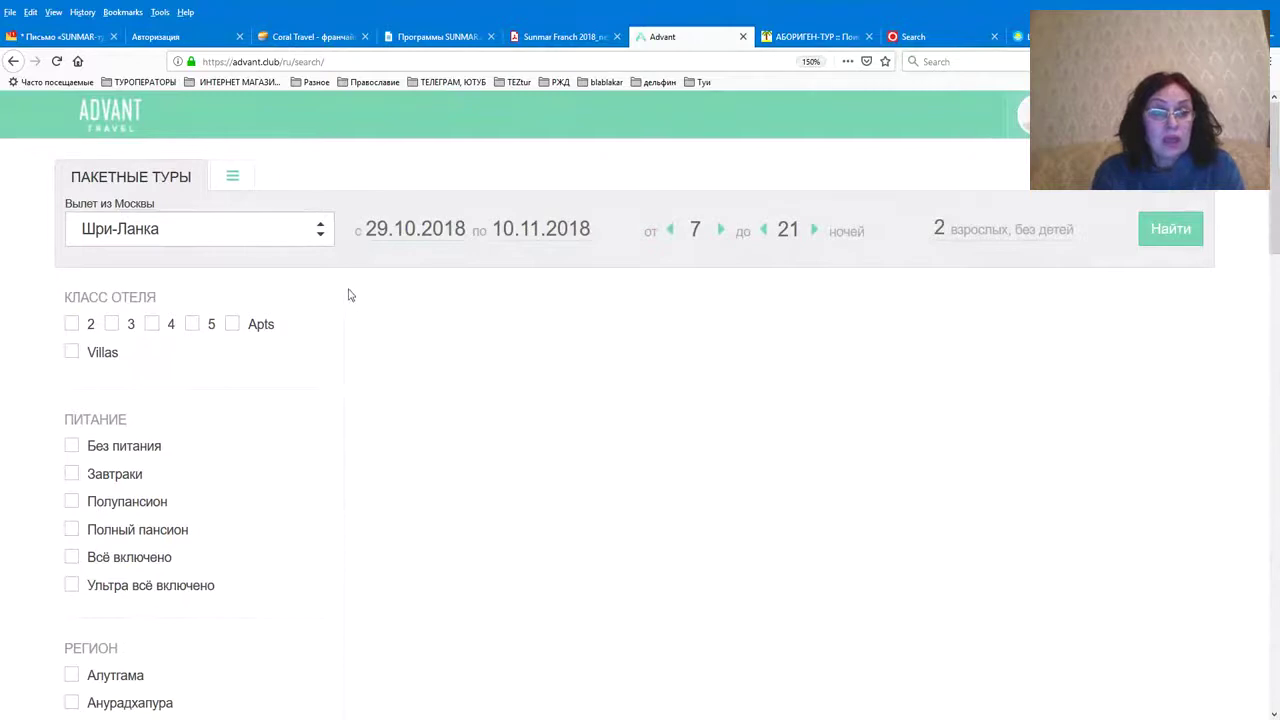
pyautogui.click(320, 240)
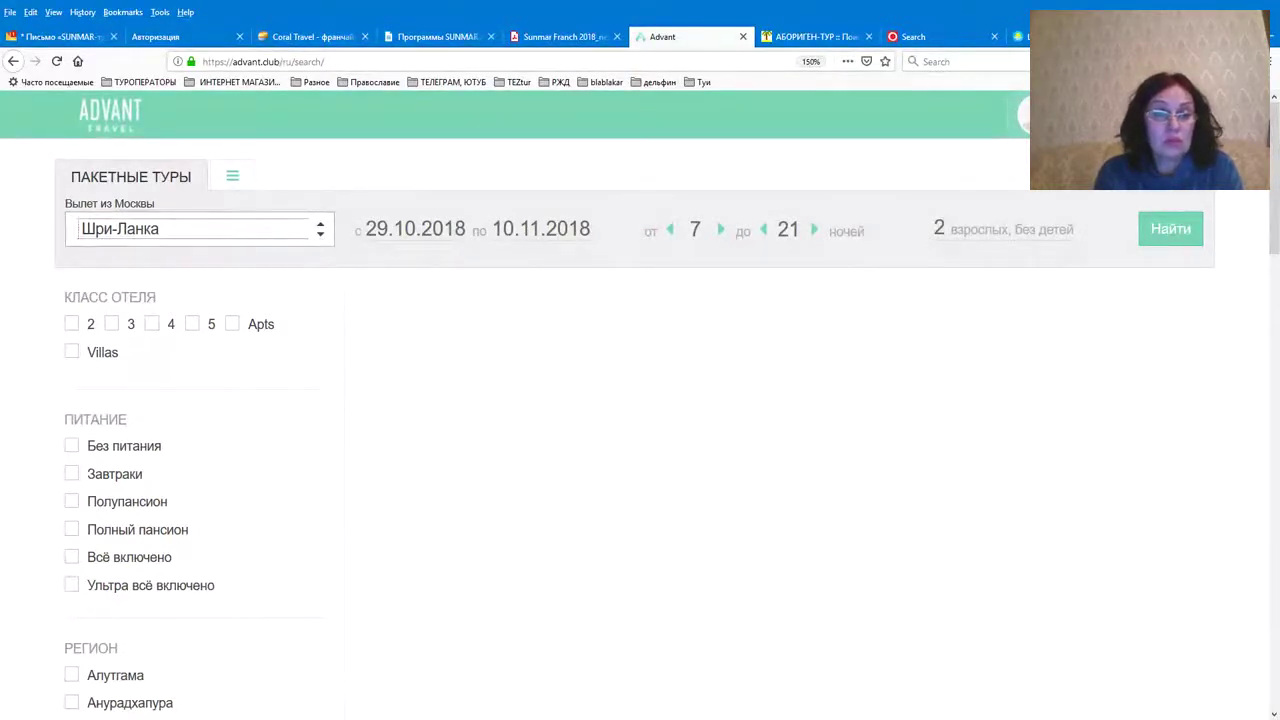
pyautogui.click(386, 379)
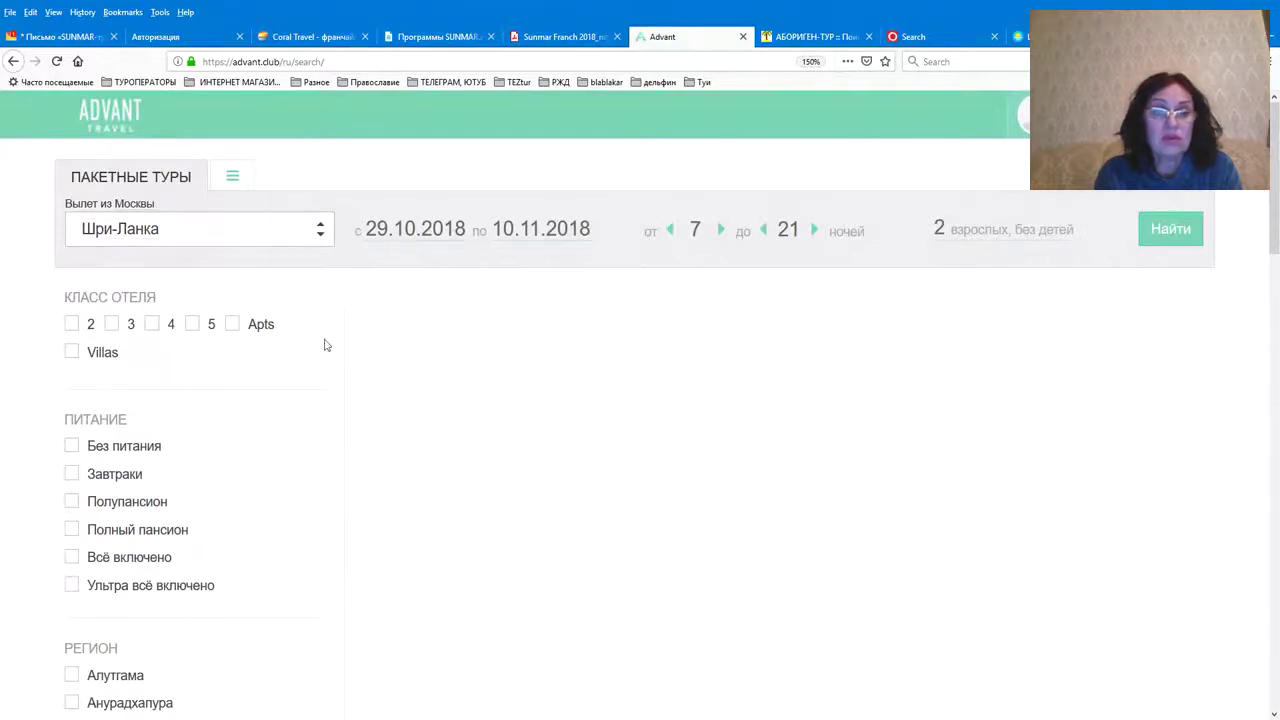
# Set the end of the departure date range to 27.11.2018 and run the tour search
pyautogui.click(438, 235)
pyautogui.click(408, 450)
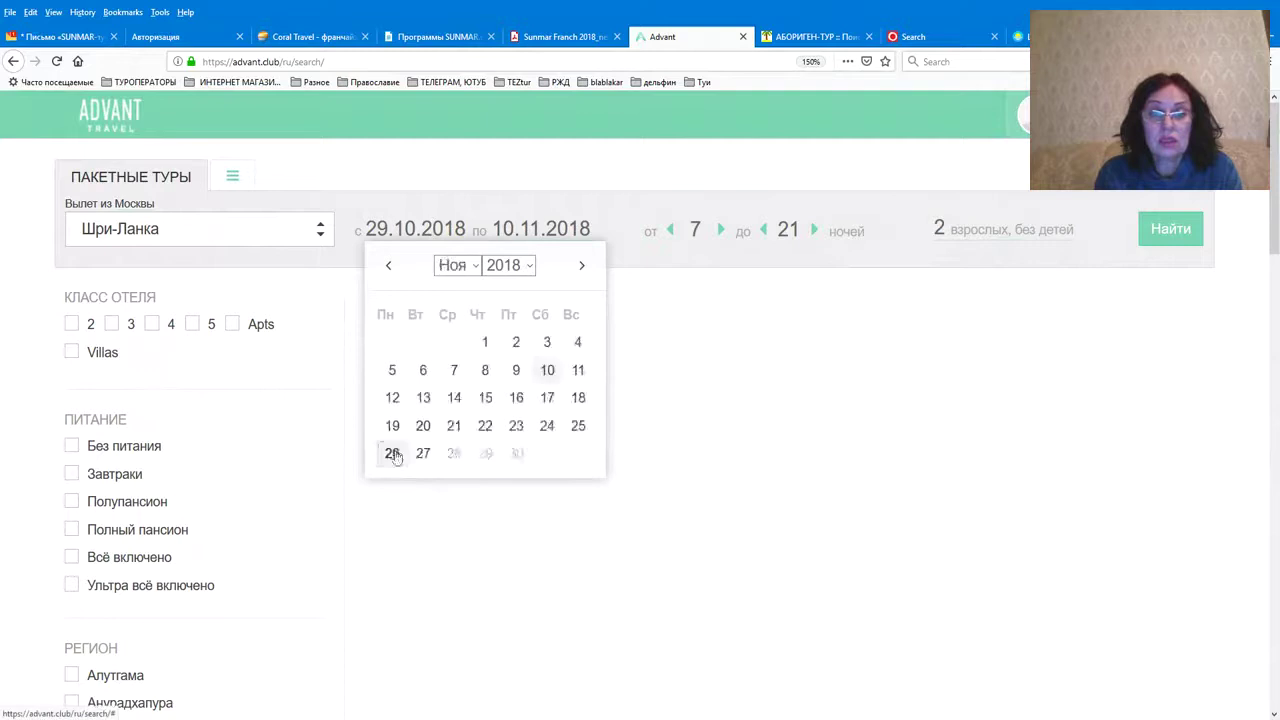
pyautogui.click(533, 228)
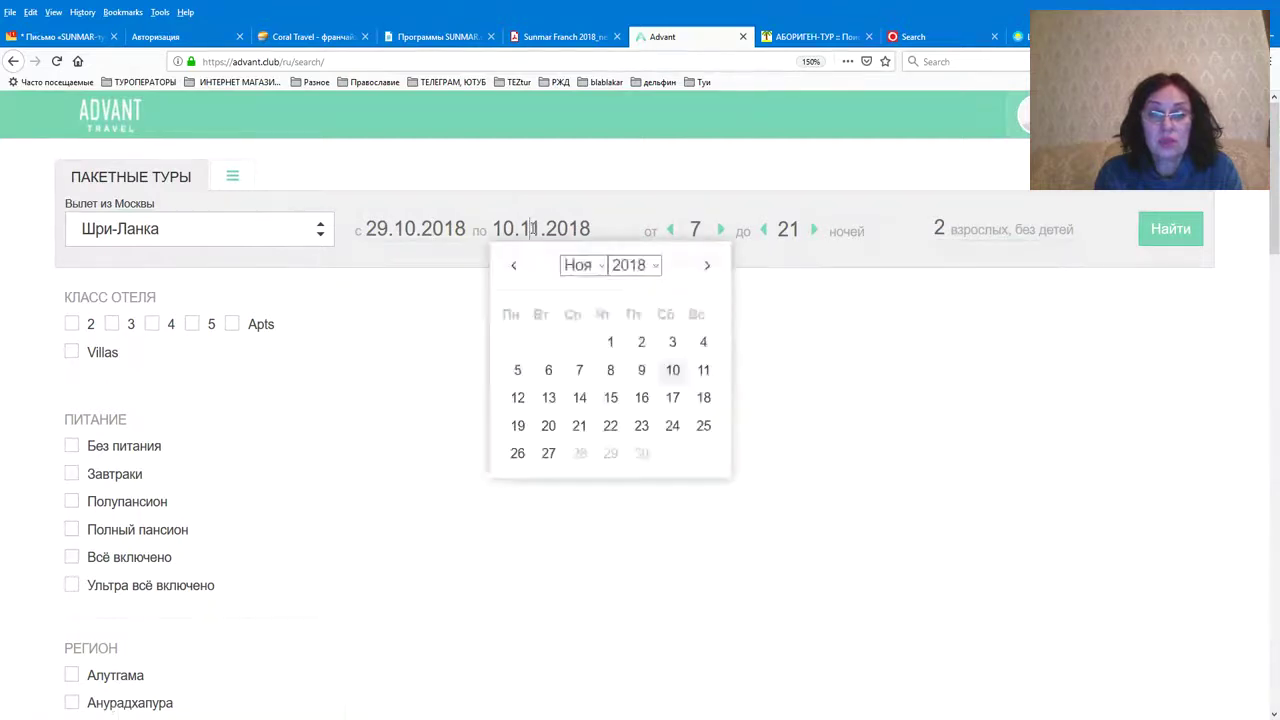
pyautogui.click(551, 453)
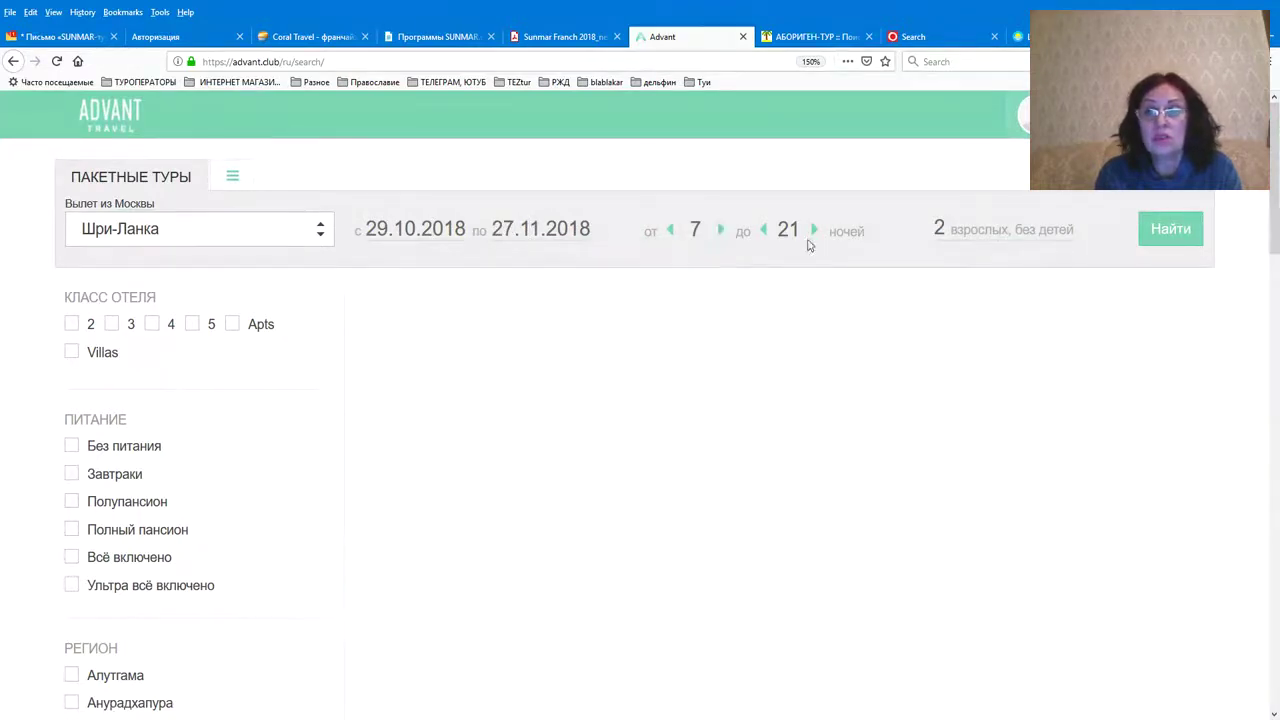
pyautogui.click(1170, 236)
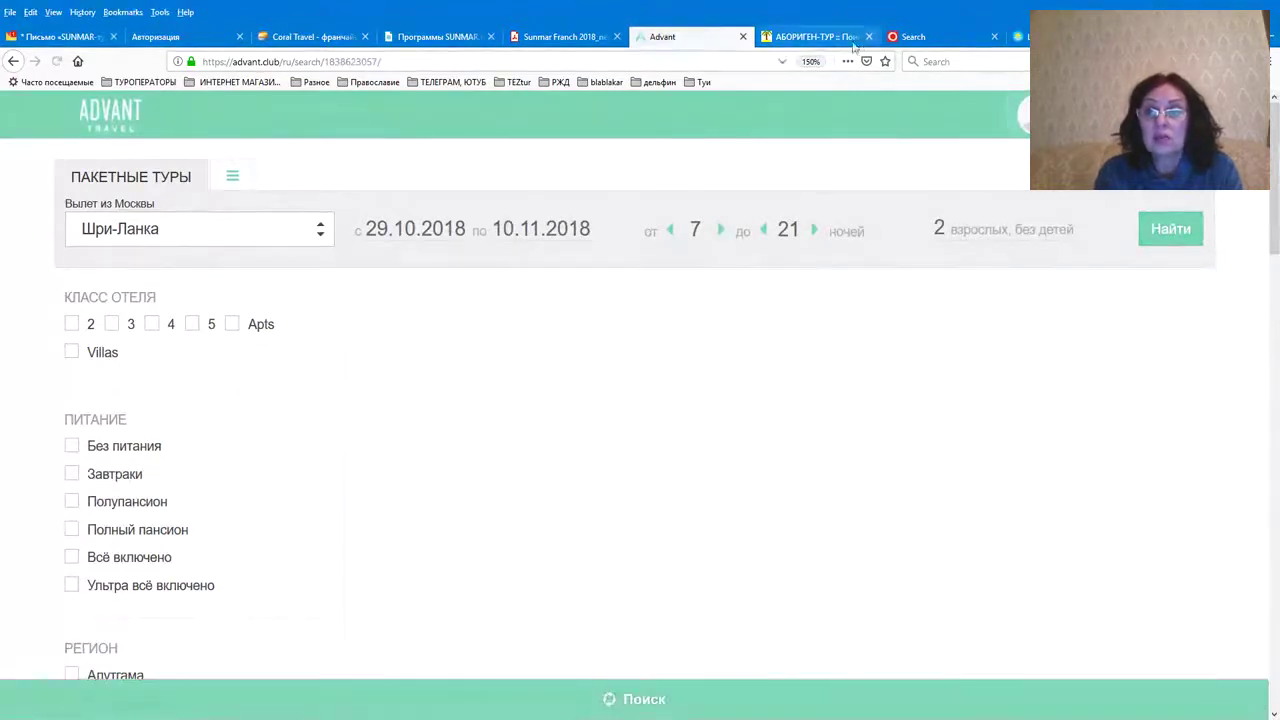
# Switch to the Абориген-Тур search page and select Шри-Ланка as the destination
pyautogui.click(817, 38)
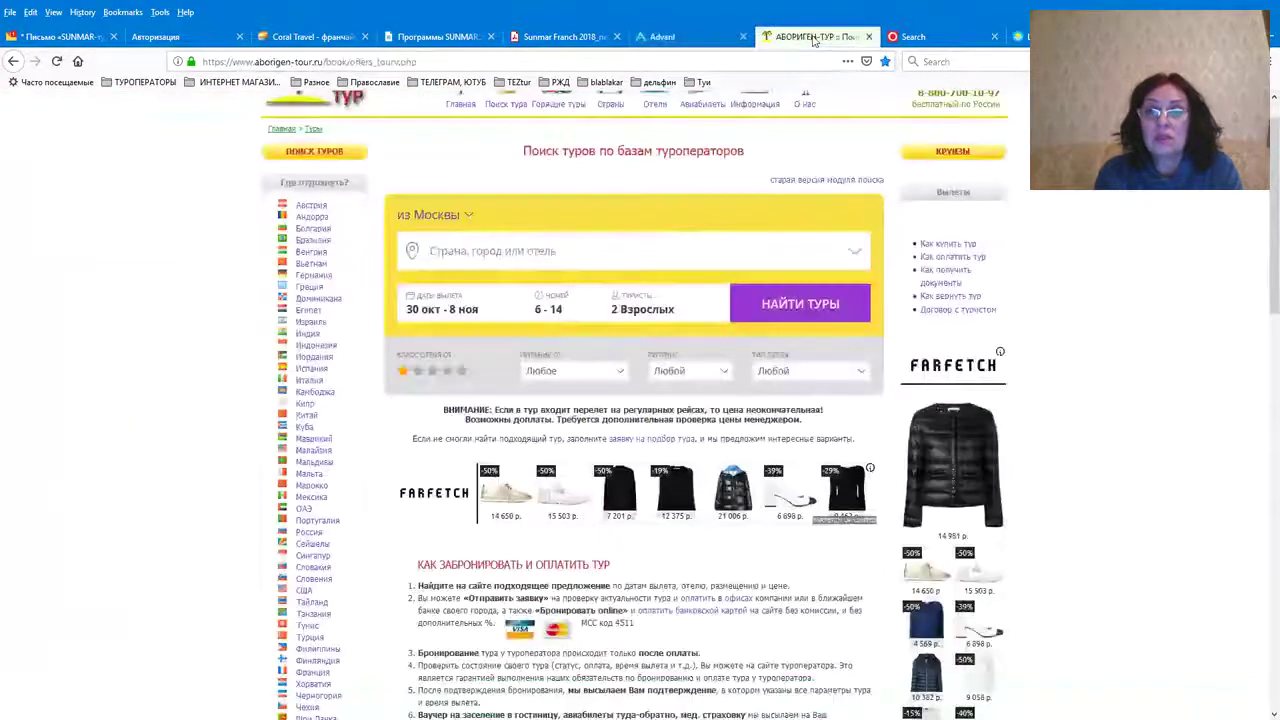
pyautogui.click(857, 256)
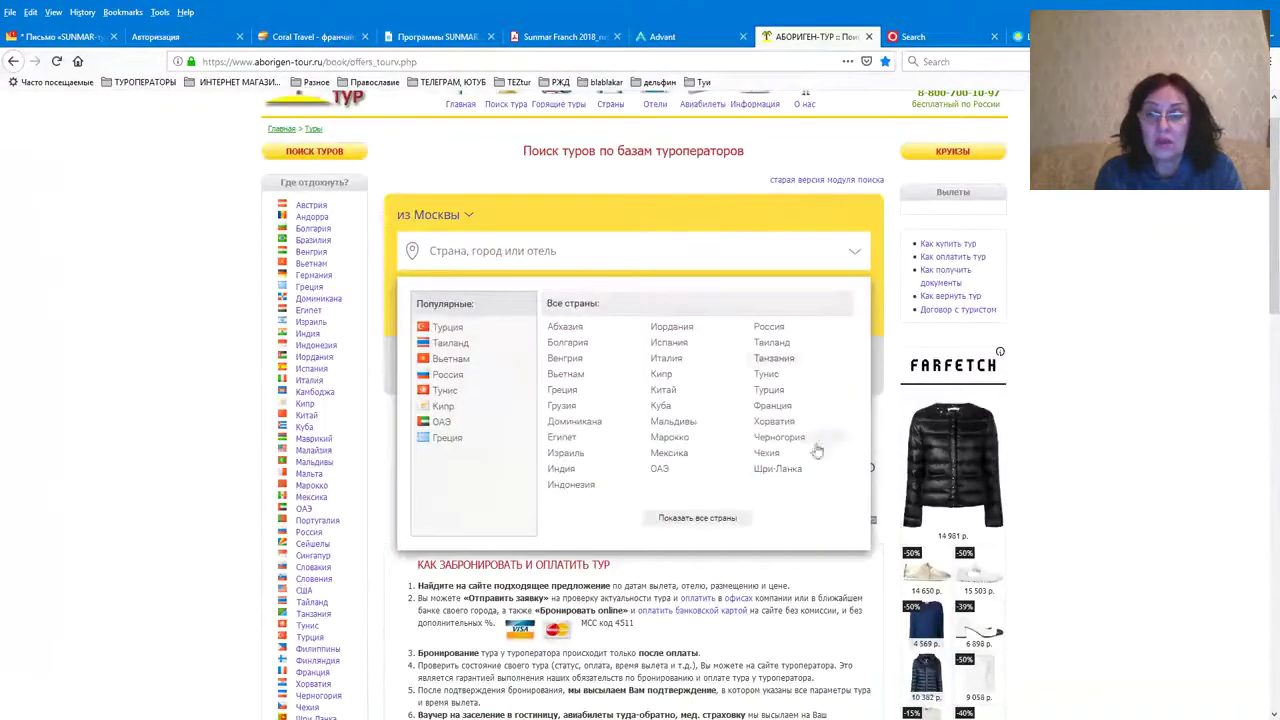
pyautogui.click(778, 469)
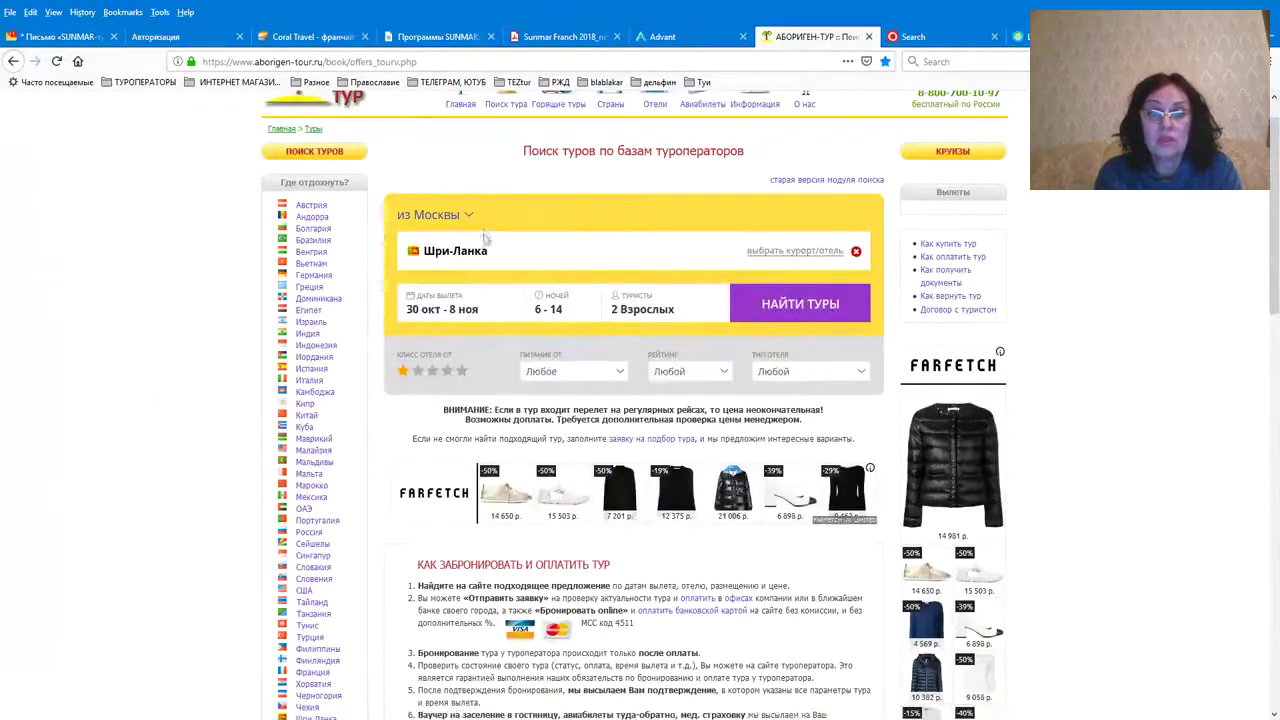
# Set the departure date range to 30 October – 19 November 2018
pyautogui.click(448, 311)
pyautogui.click(441, 505)
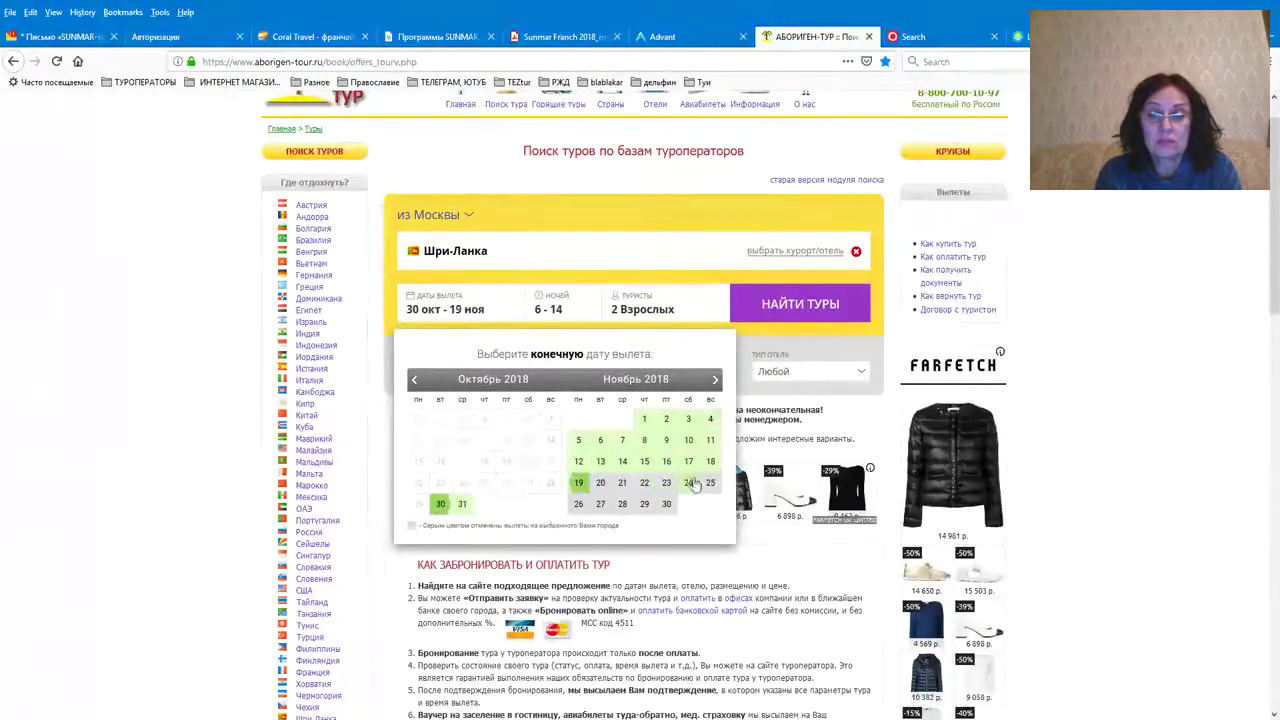
pyautogui.click(580, 485)
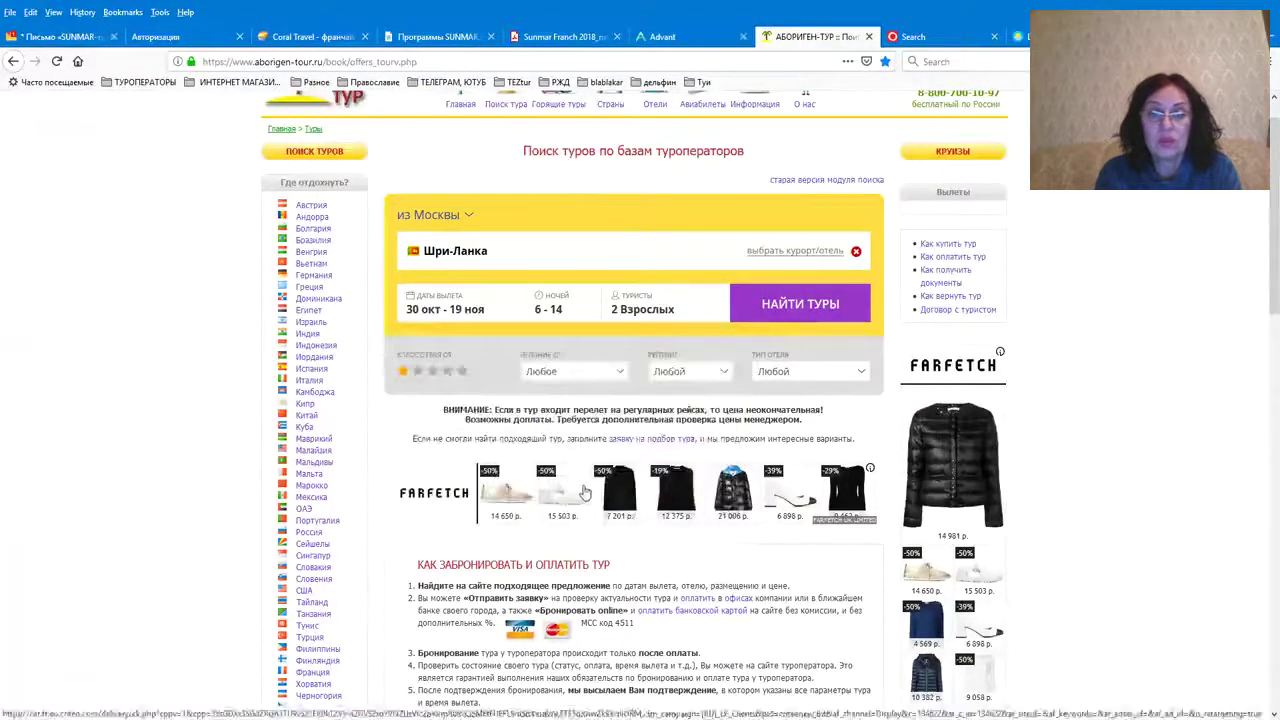
# Set the length of stay to 7–21 nights
pyautogui.click(586, 322)
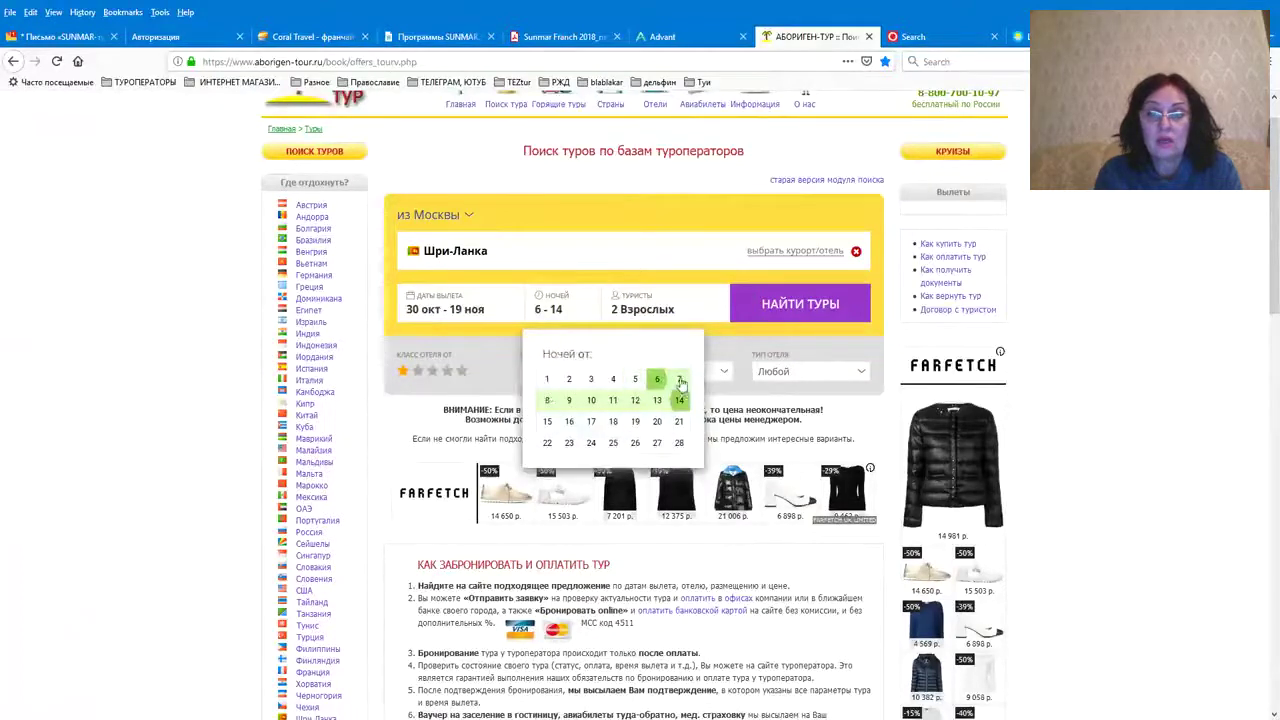
pyautogui.click(679, 381)
pyautogui.click(679, 421)
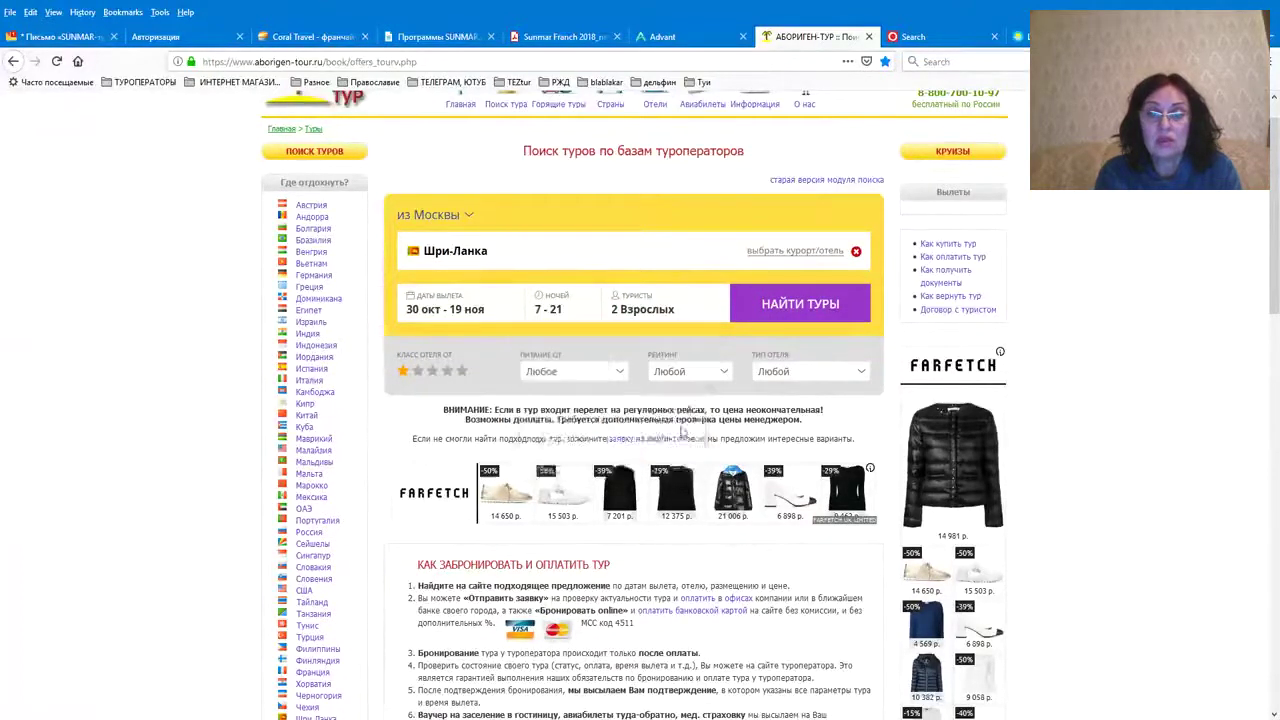
# Change the length of stay to 8–22 nights
pyautogui.click(590, 312)
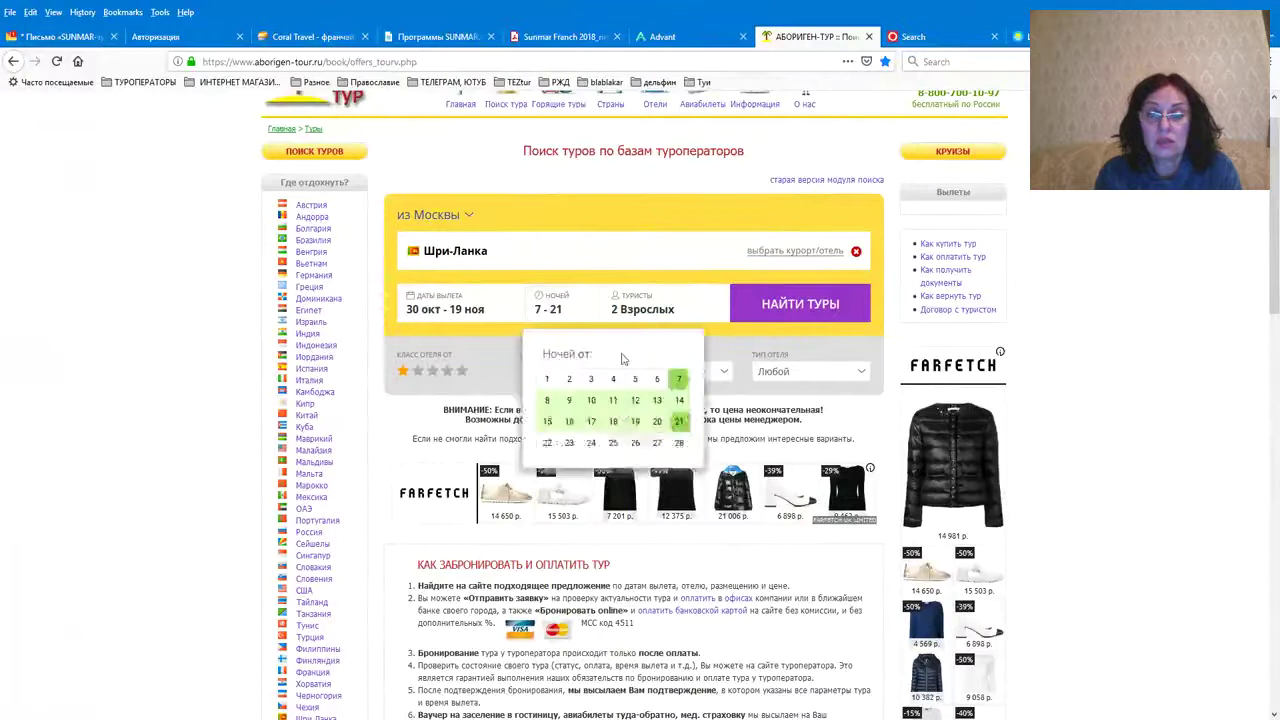
pyautogui.click(553, 447)
pyautogui.click(547, 400)
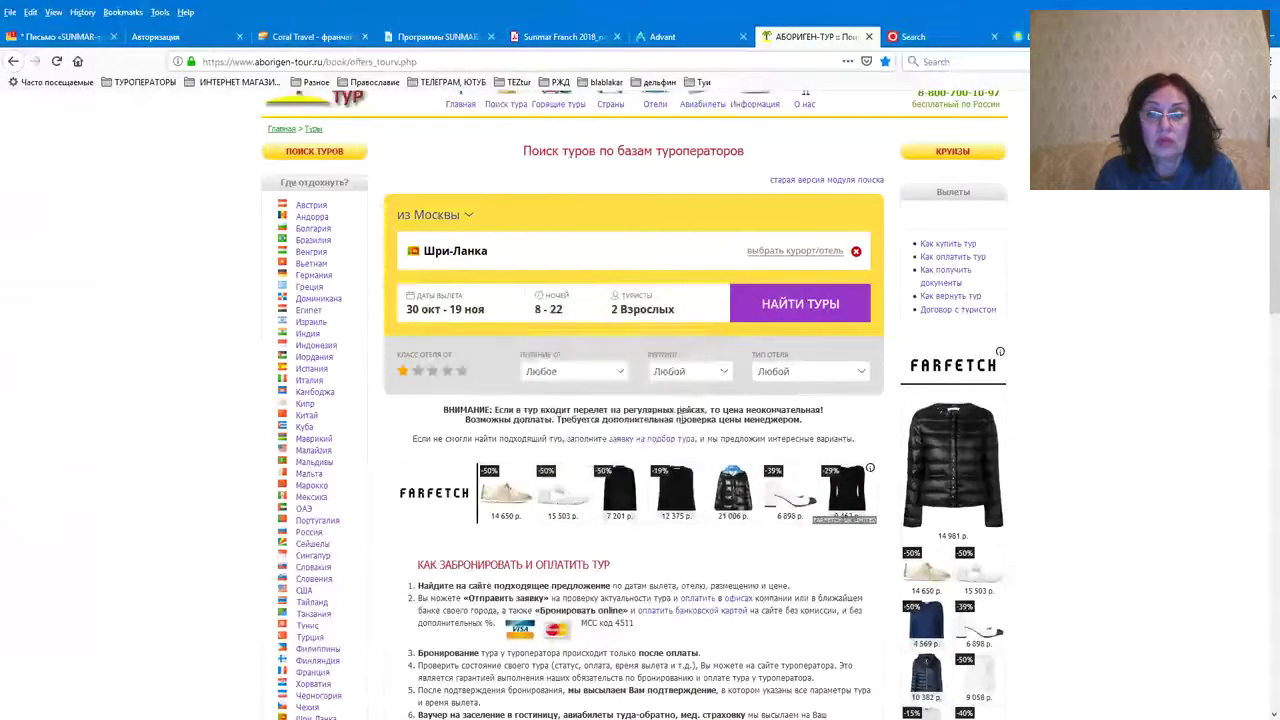
# Return the length of stay to 7–21 nights and run the search for tours to Шри-Ланка
pyautogui.click(556, 316)
pyautogui.click(679, 379)
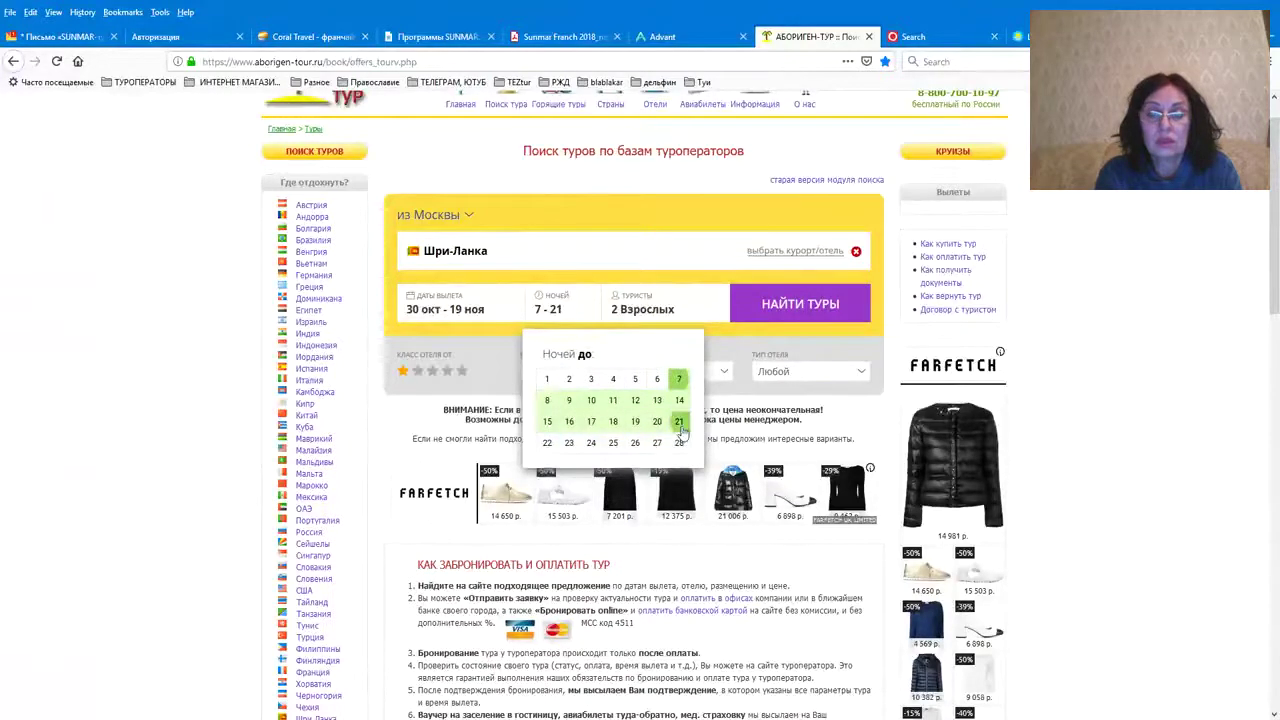
pyautogui.click(679, 421)
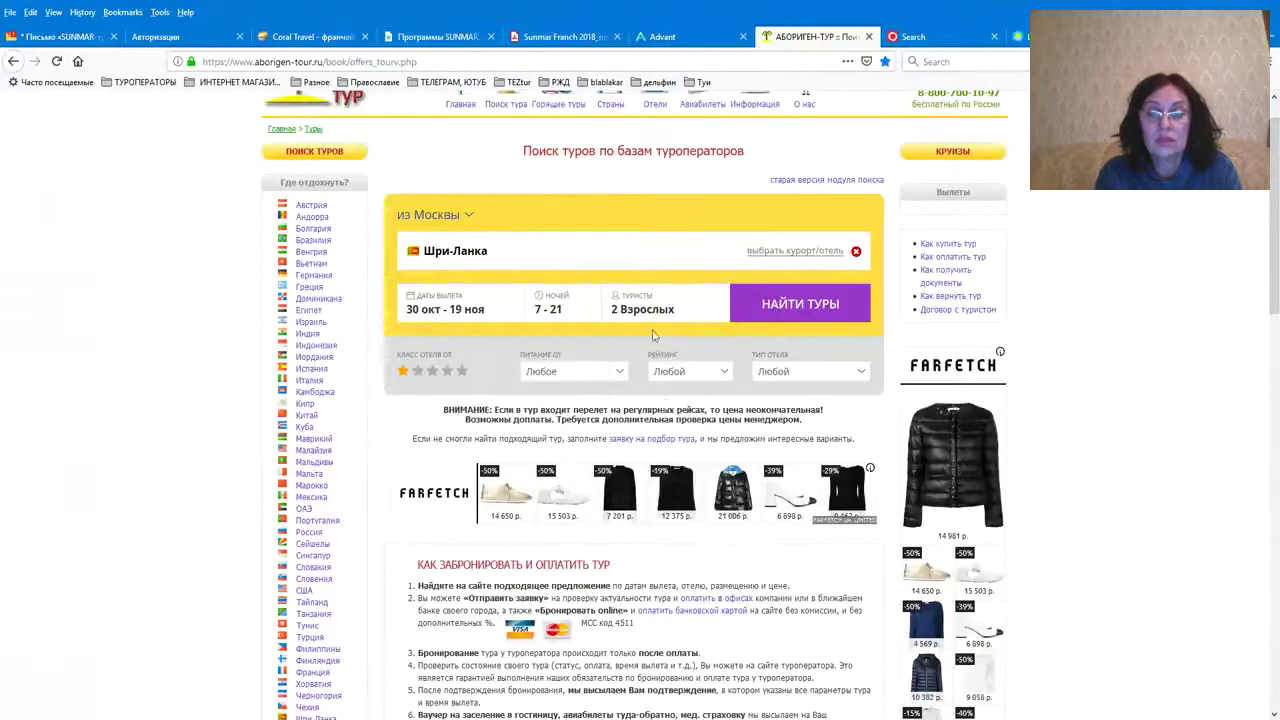
pyautogui.click(793, 303)
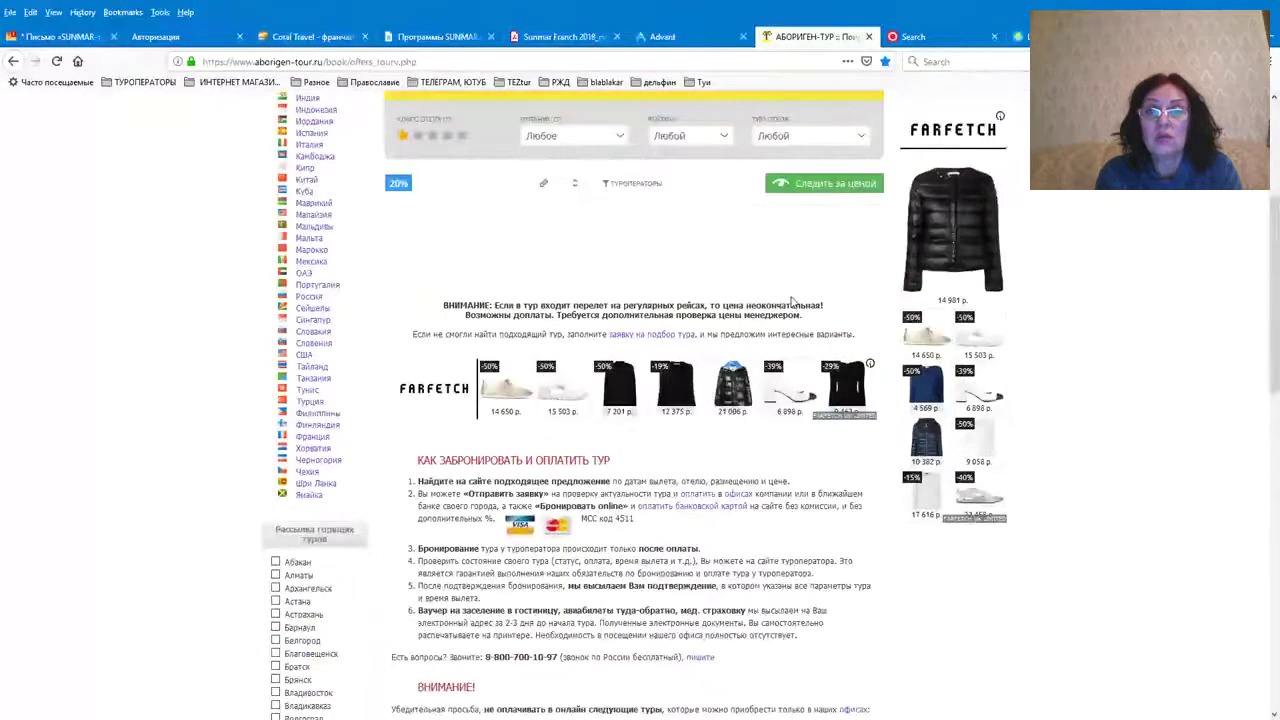
# Switch back to the Advant results, look through the hotel offers and display the additional tours found
pyautogui.click(662, 36)
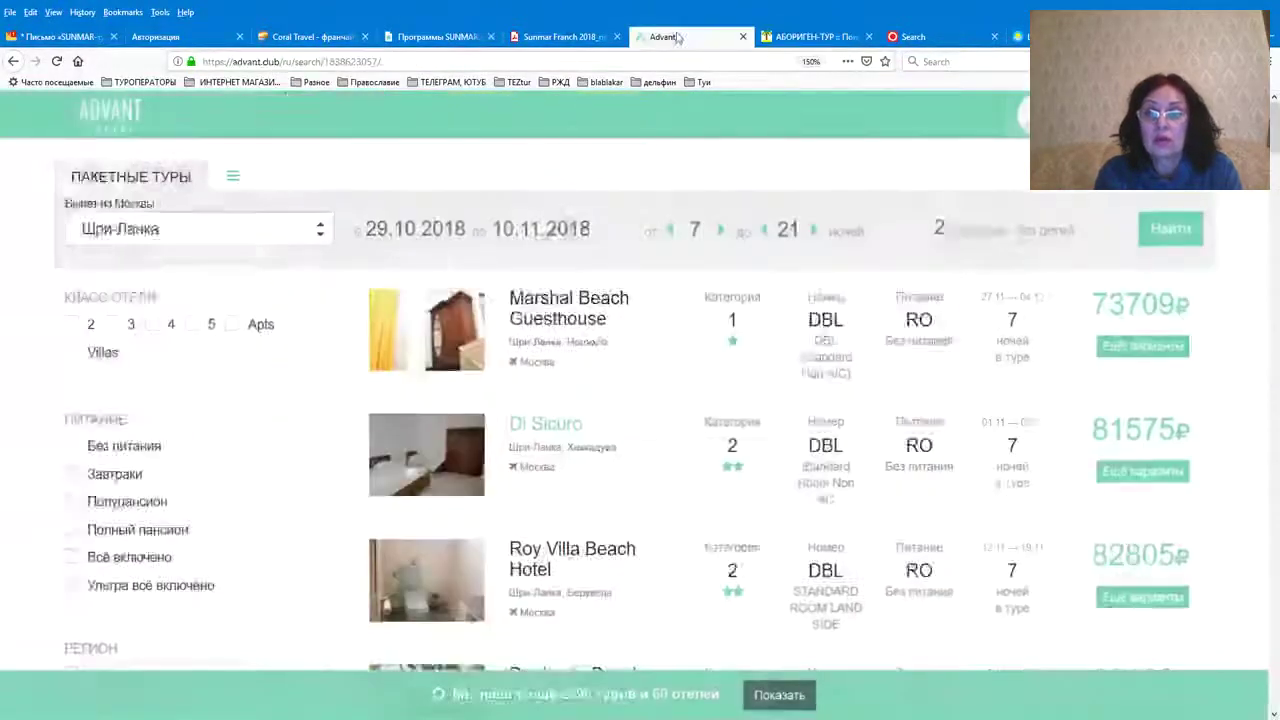
pyautogui.scroll(-3, 1122, 538)
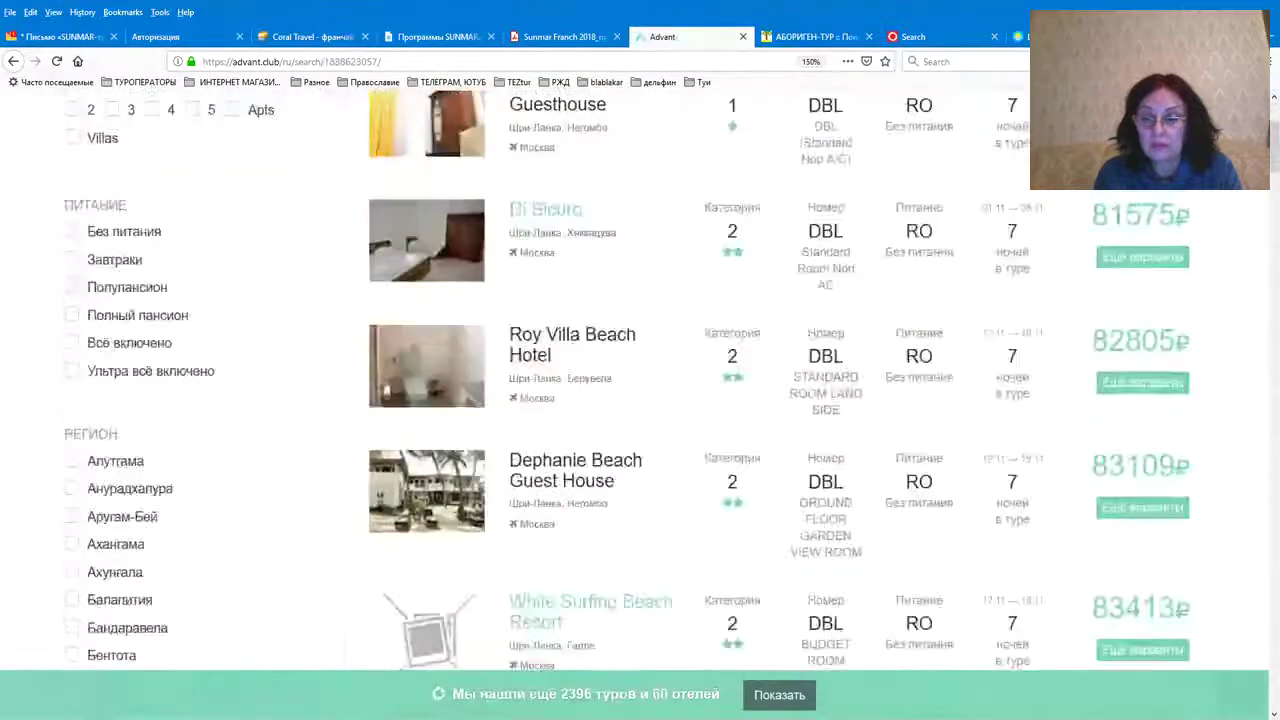
pyautogui.scroll(-3, 640, 400)
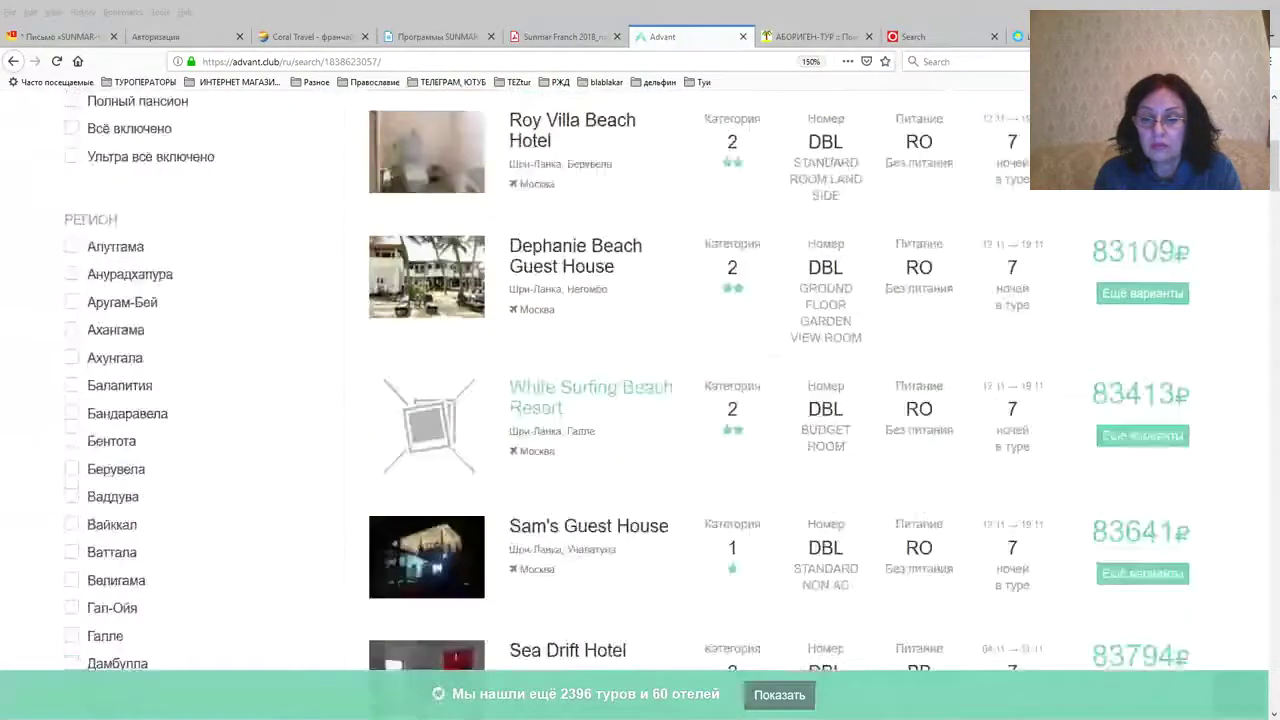
pyautogui.click(756, 688)
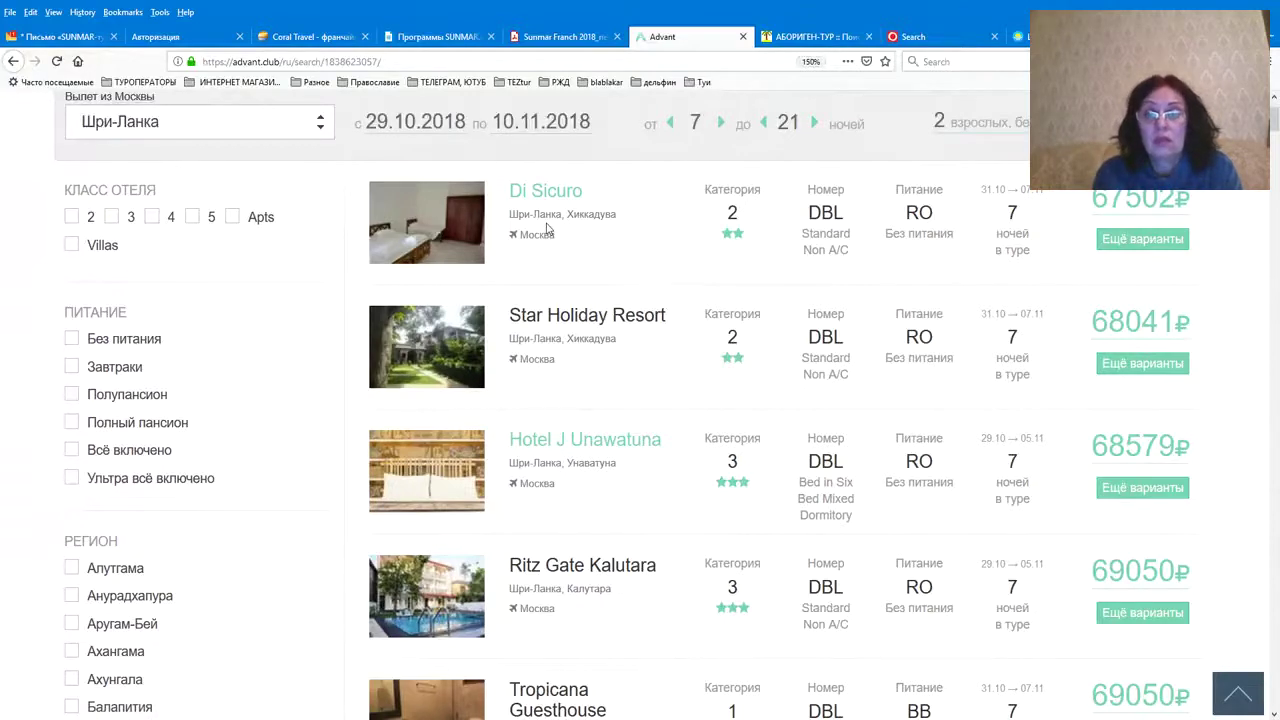
# Compare the cheapest Шри-Ланка hotel offers on Абориген-Тур with those on Advant
pyautogui.click(812, 36)
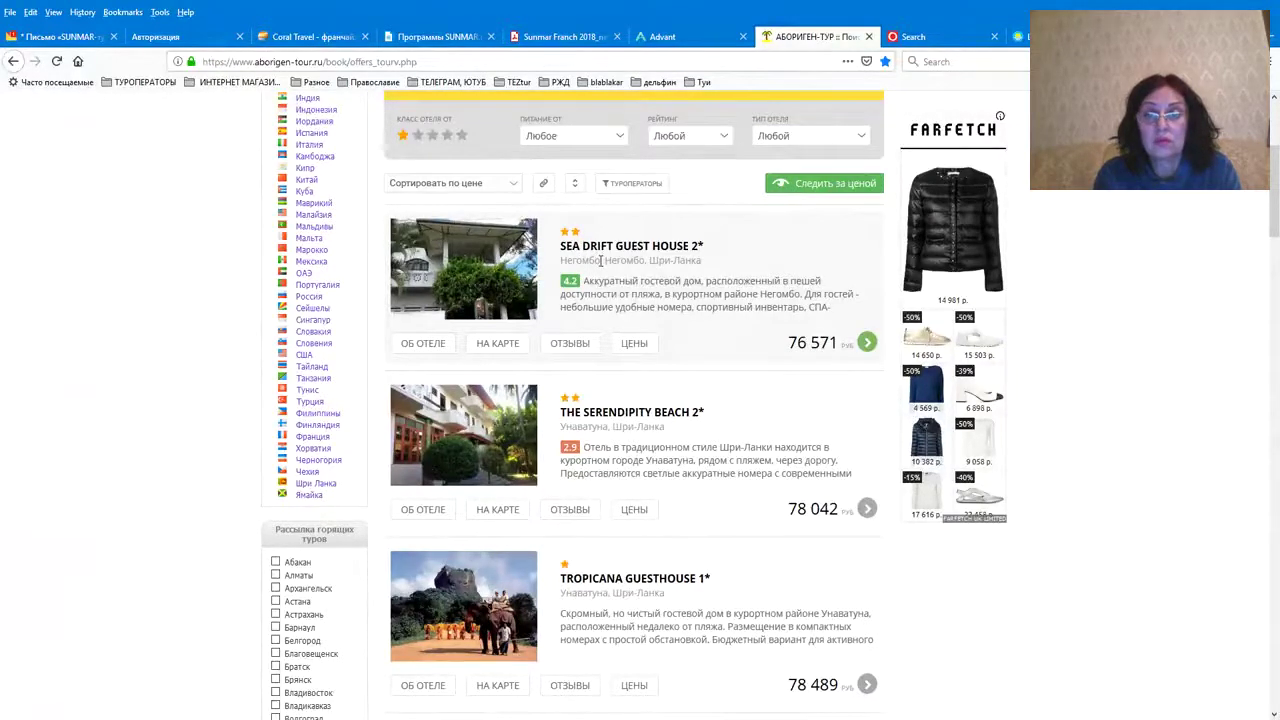
pyautogui.click(672, 34)
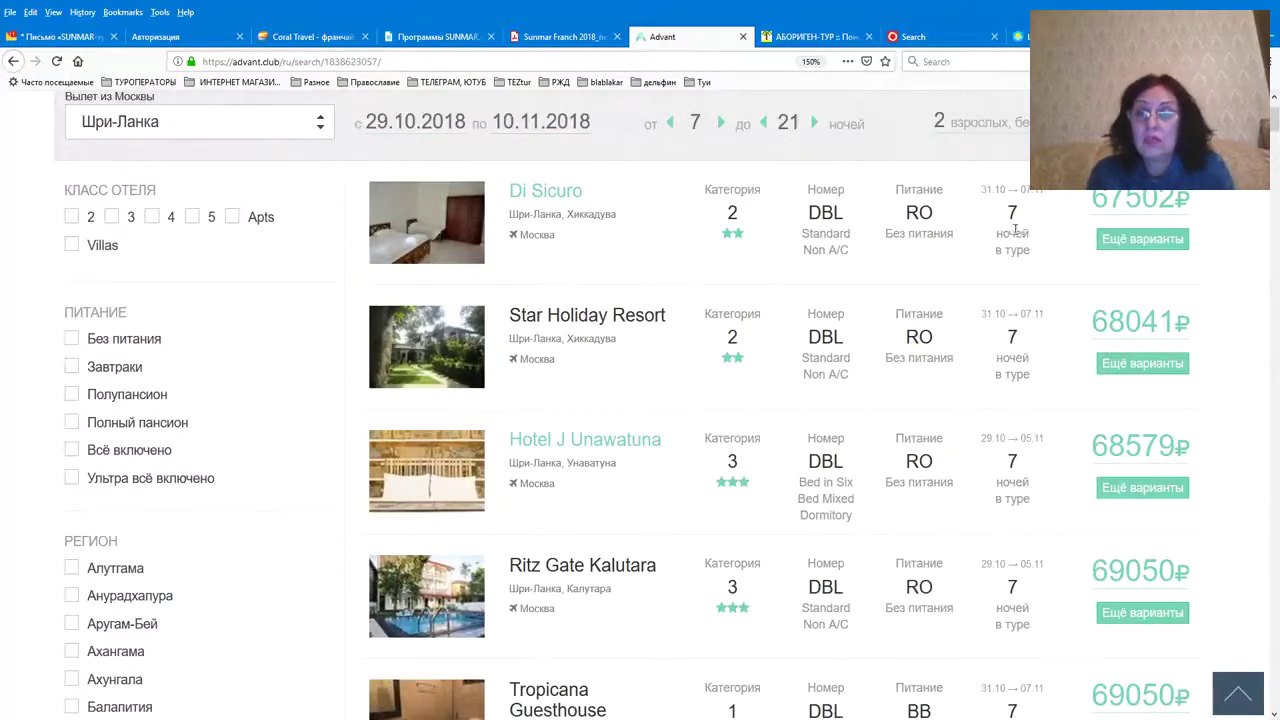
pyautogui.click(806, 38)
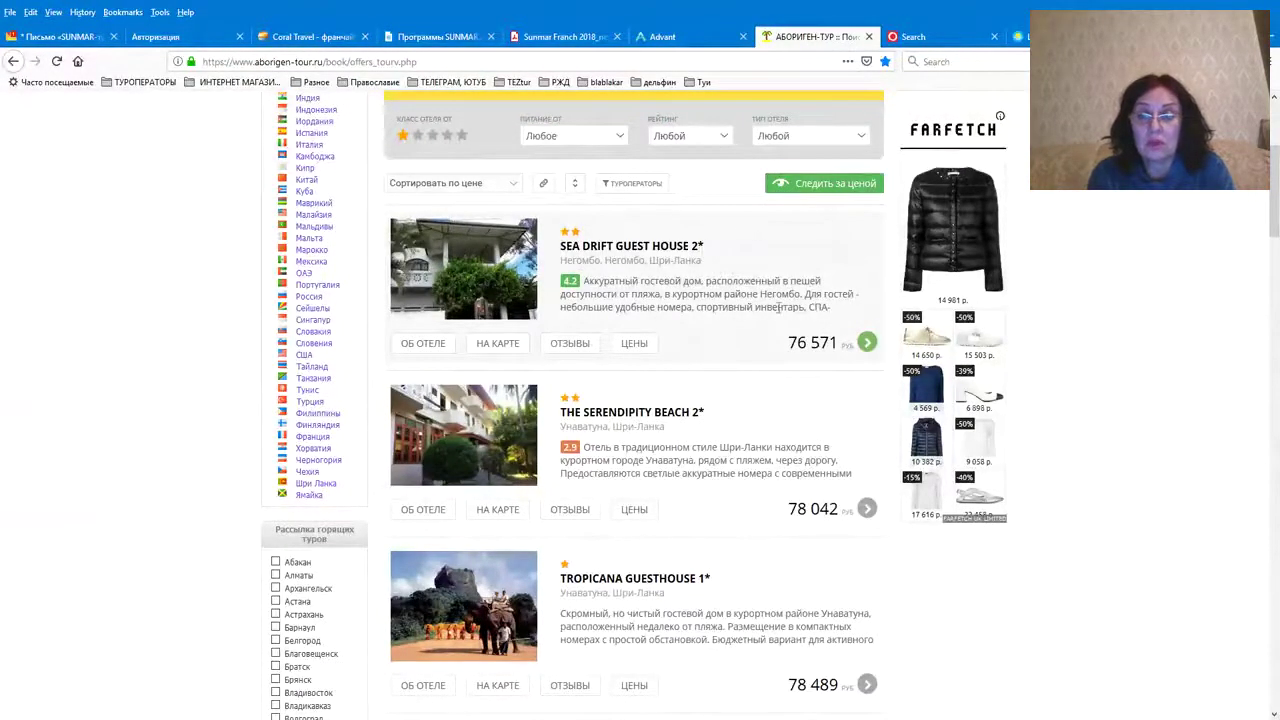
# Switch to the Advant results, find Sea Drift Hotel in Негомбо and expand its additional tour variants
pyautogui.click(677, 37)
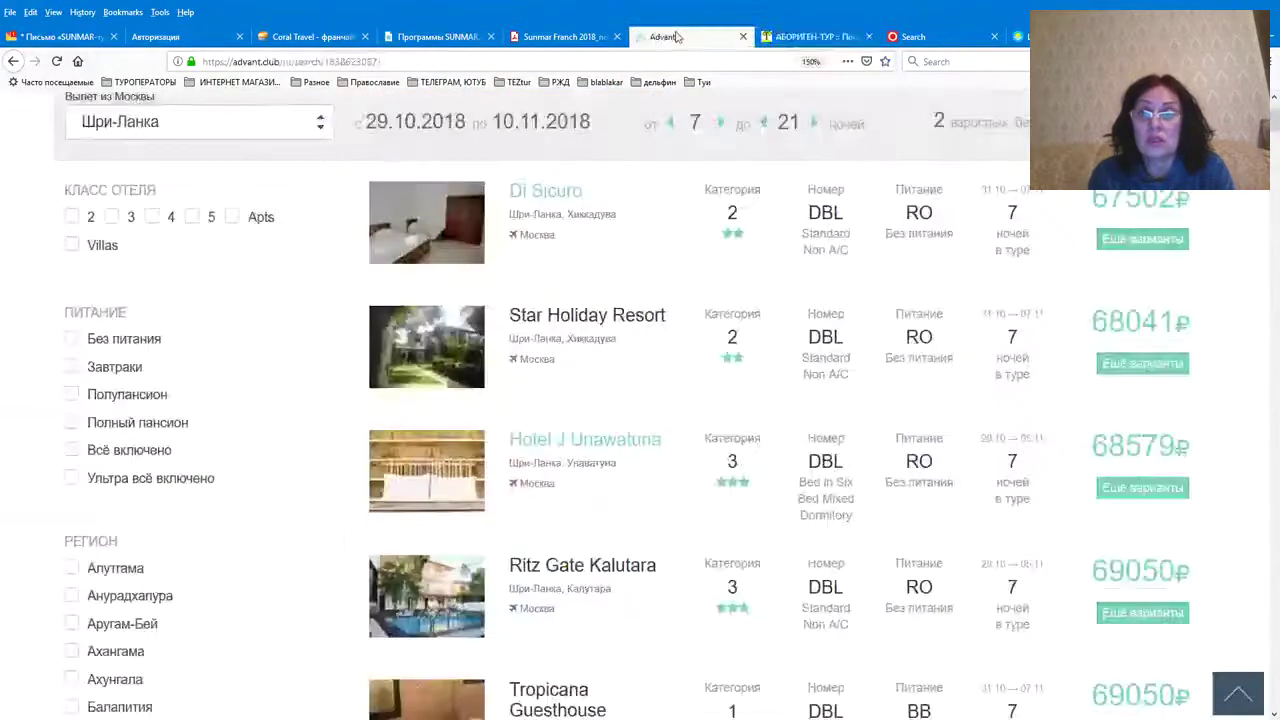
pyautogui.scroll(-2, 985, 300)
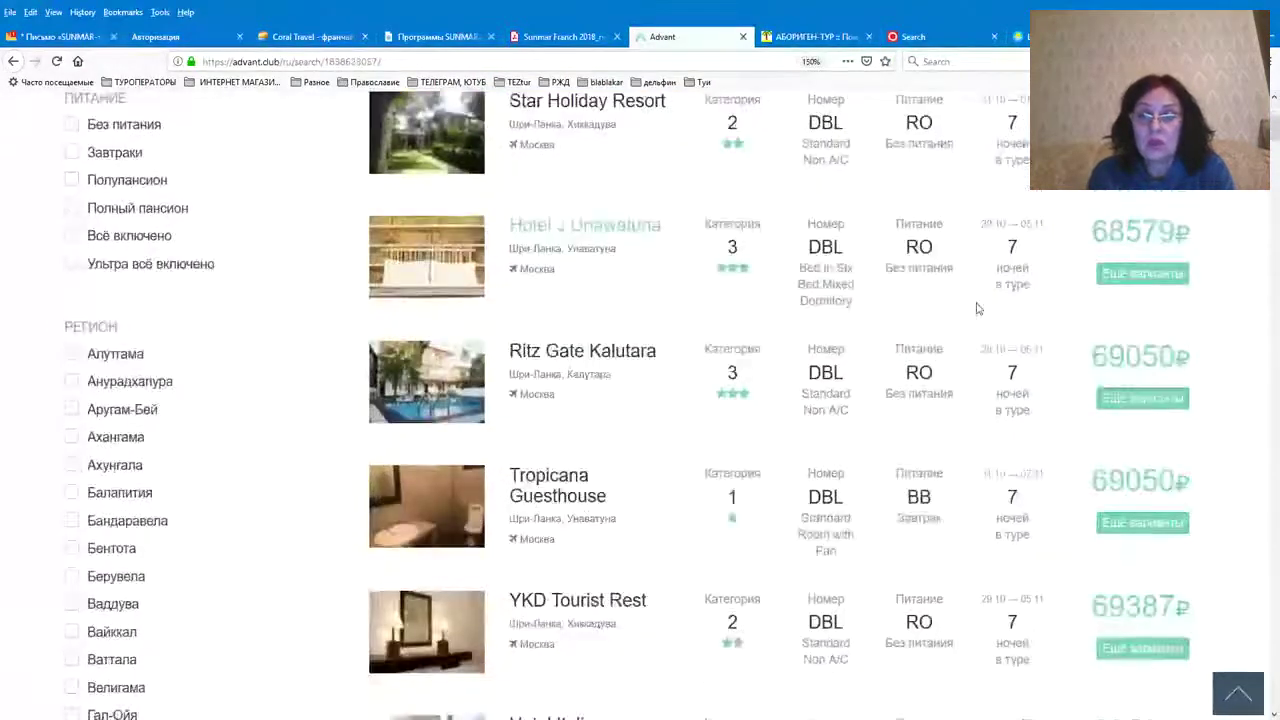
pyautogui.scroll(-2, 978, 308)
pyautogui.scroll(-2, 978, 308)
pyautogui.scroll(-3, 976, 308)
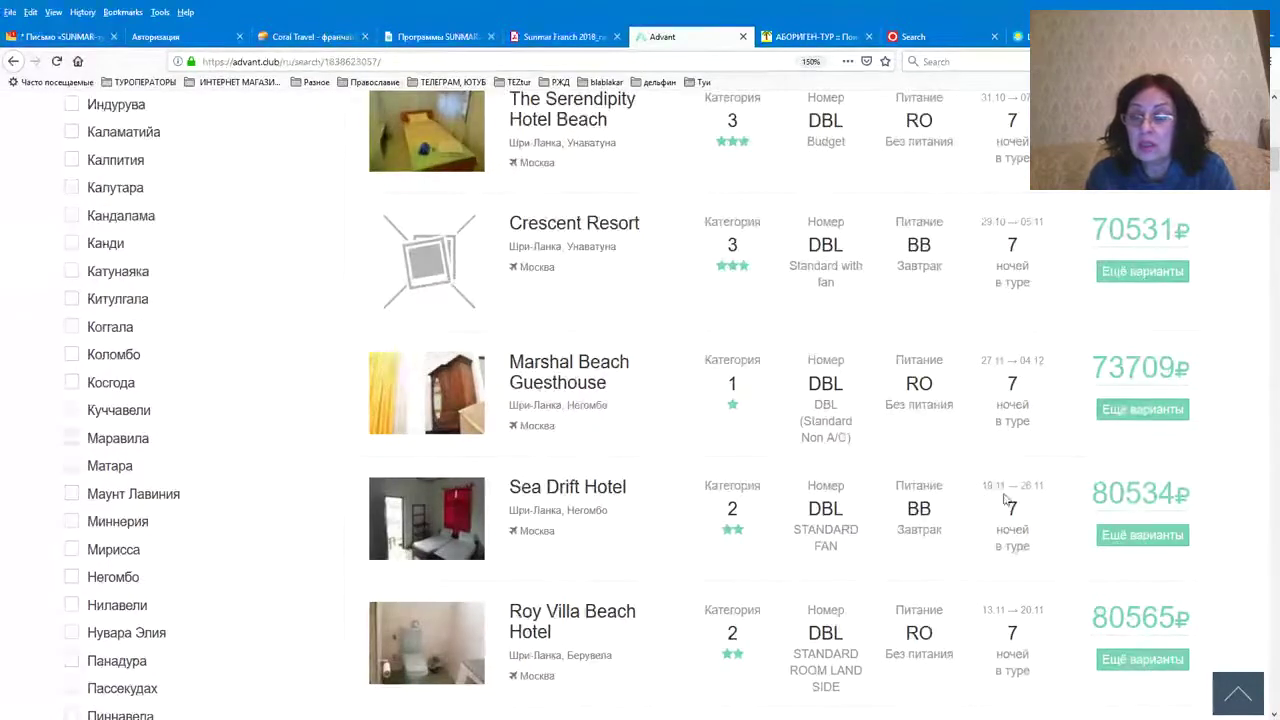
pyautogui.click(1138, 537)
pyautogui.scroll(-2, 1100, 510)
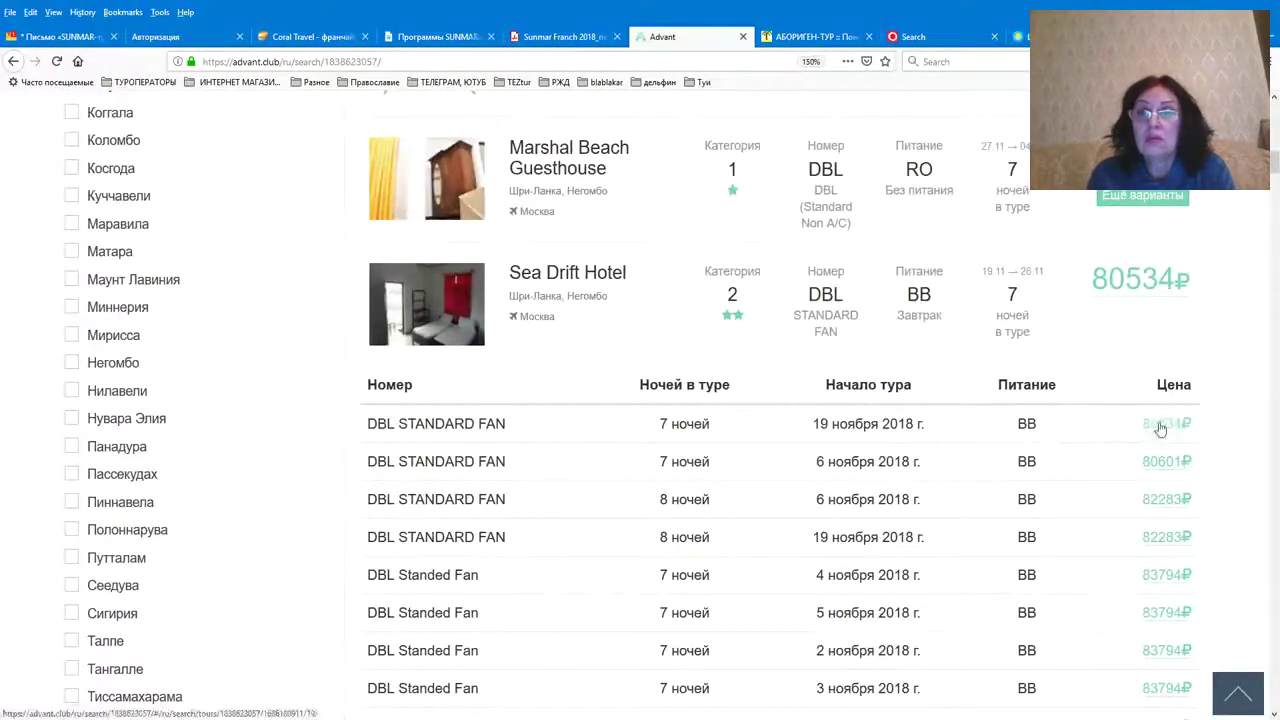
# Expand the Sea Drift Guest House 2* prices on Абориген-Тур, and open Sea Drift Hotel's 7-night offer for 19 November 2018 on Advant
pyautogui.click(803, 40)
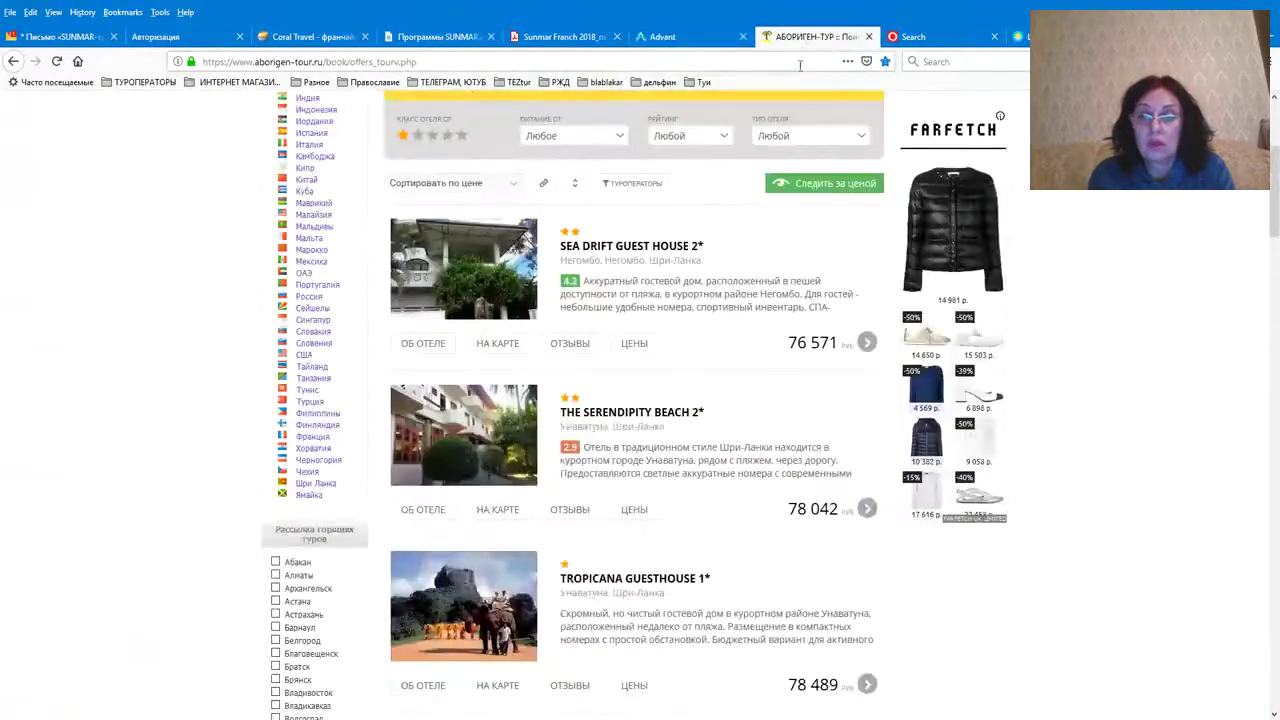
pyautogui.click(866, 343)
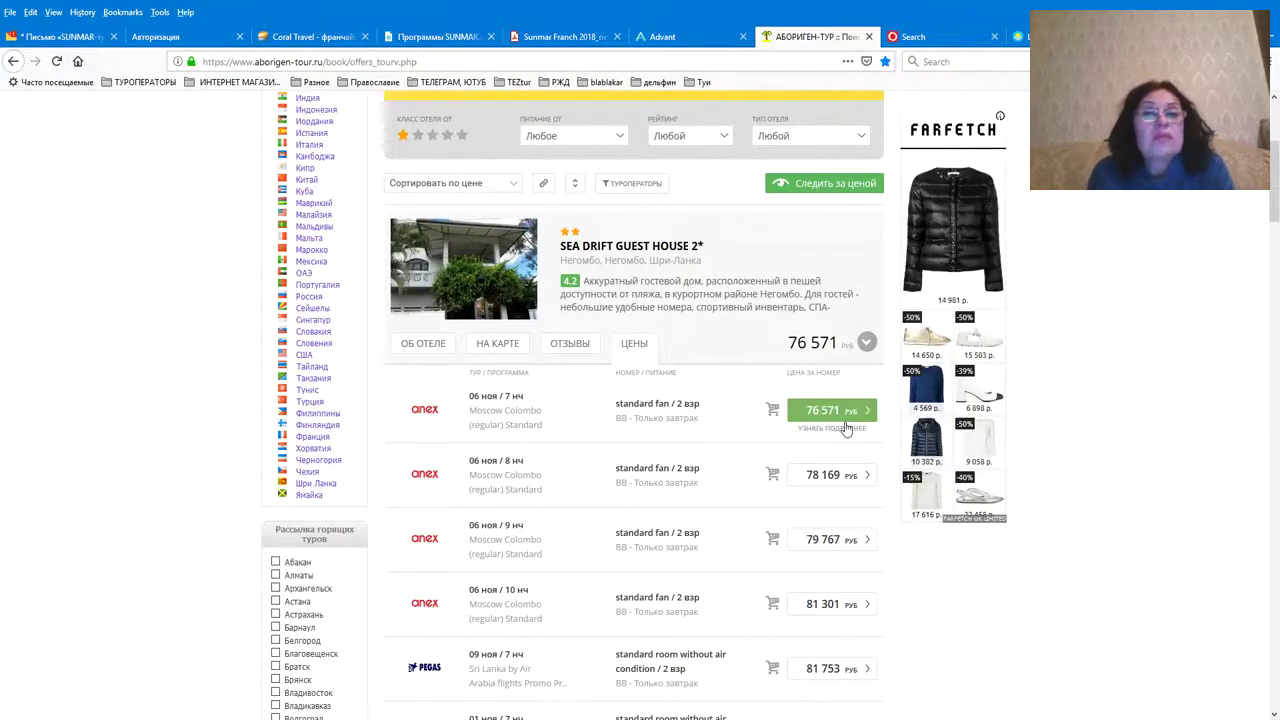
pyautogui.click(687, 33)
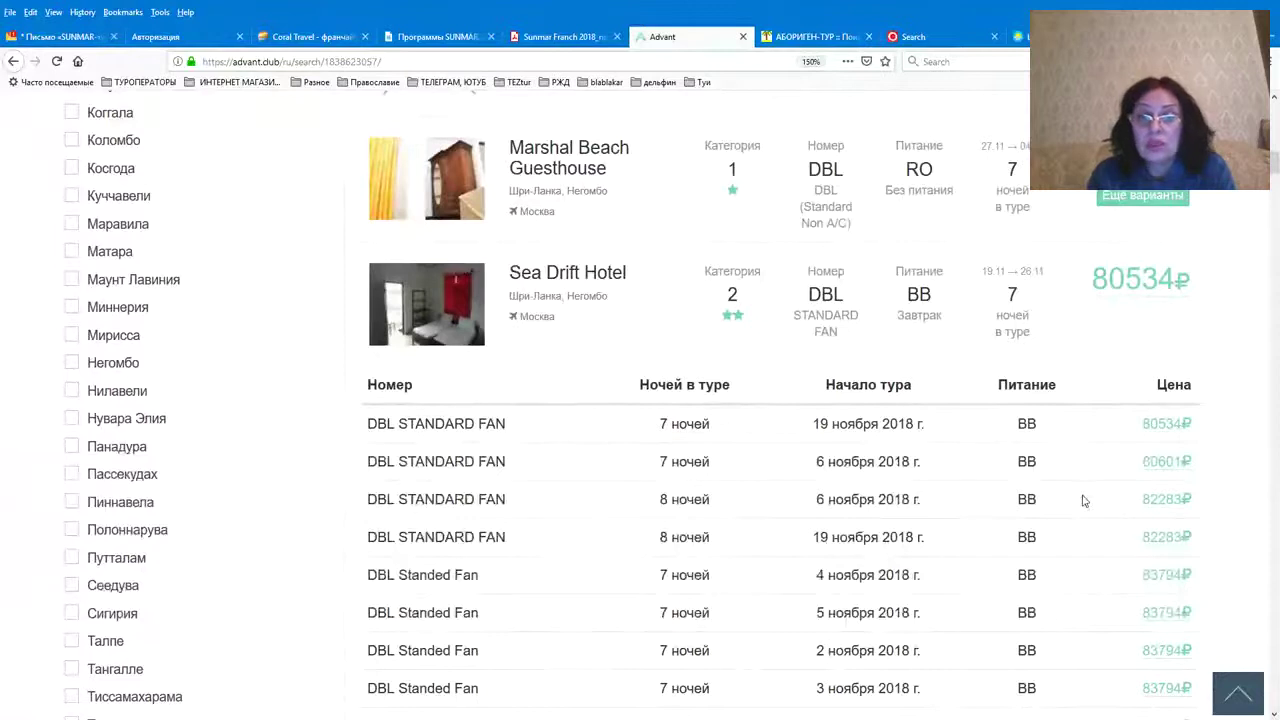
pyautogui.click(1159, 425)
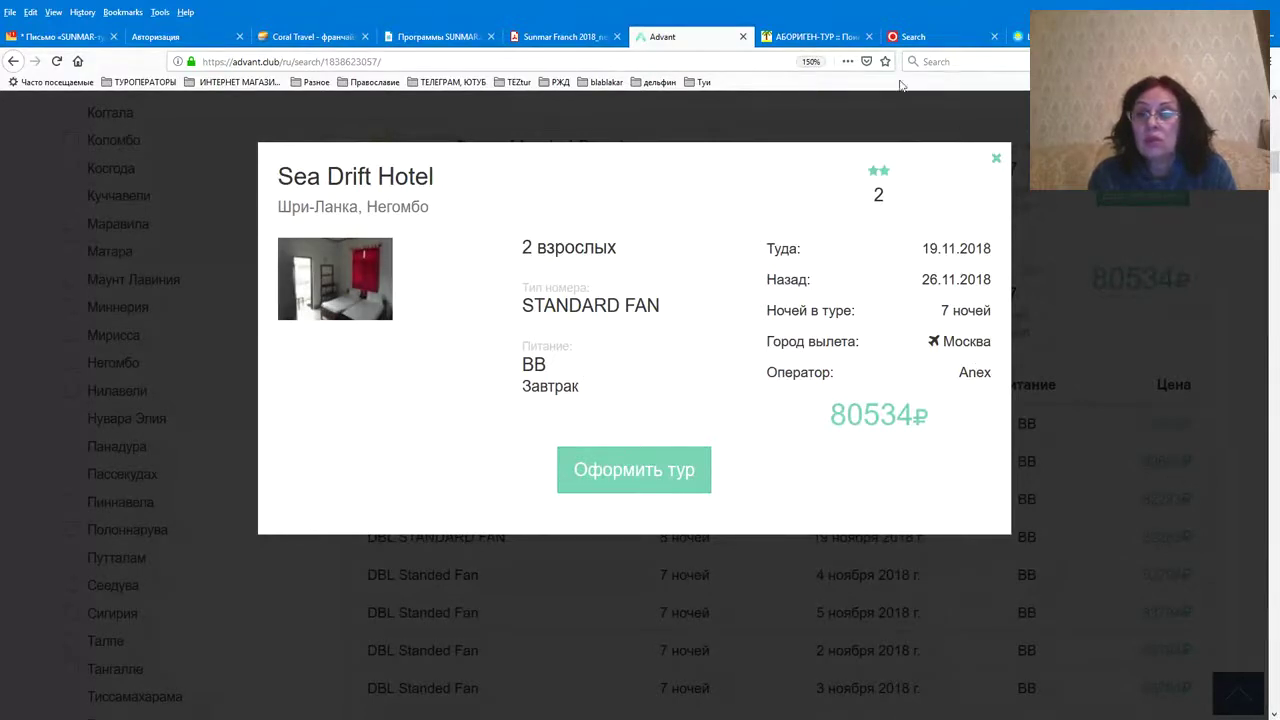
# Switch to the Anex Tour search form and check the parameters set for the Sea Drift hotel
pyautogui.click(925, 37)
pyautogui.scroll(5, 714, 449)
pyautogui.scroll(4, 1098, 423)
pyautogui.scroll(3, 1110, 421)
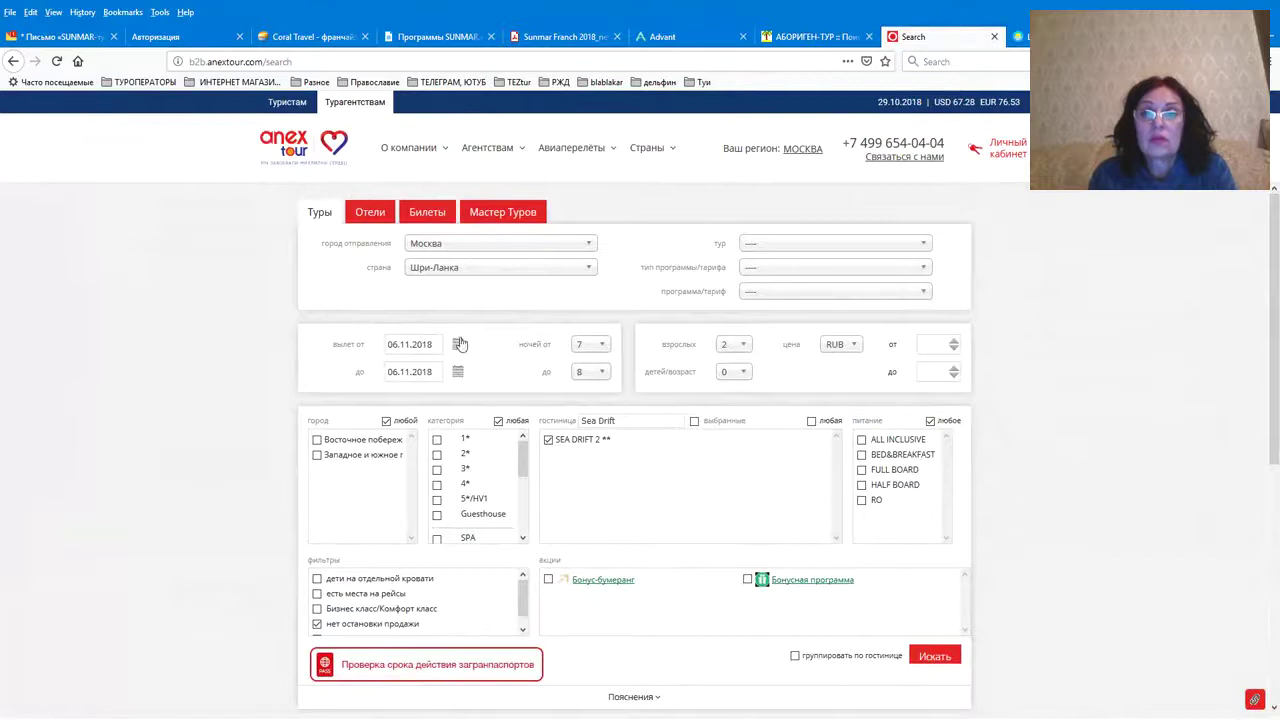
# Return to Advant's search form, rerun the Шри-Ланка search for 29.10.2018–10.11.2018 and 7–21 nights, and display the additional tours found
pyautogui.click(678, 38)
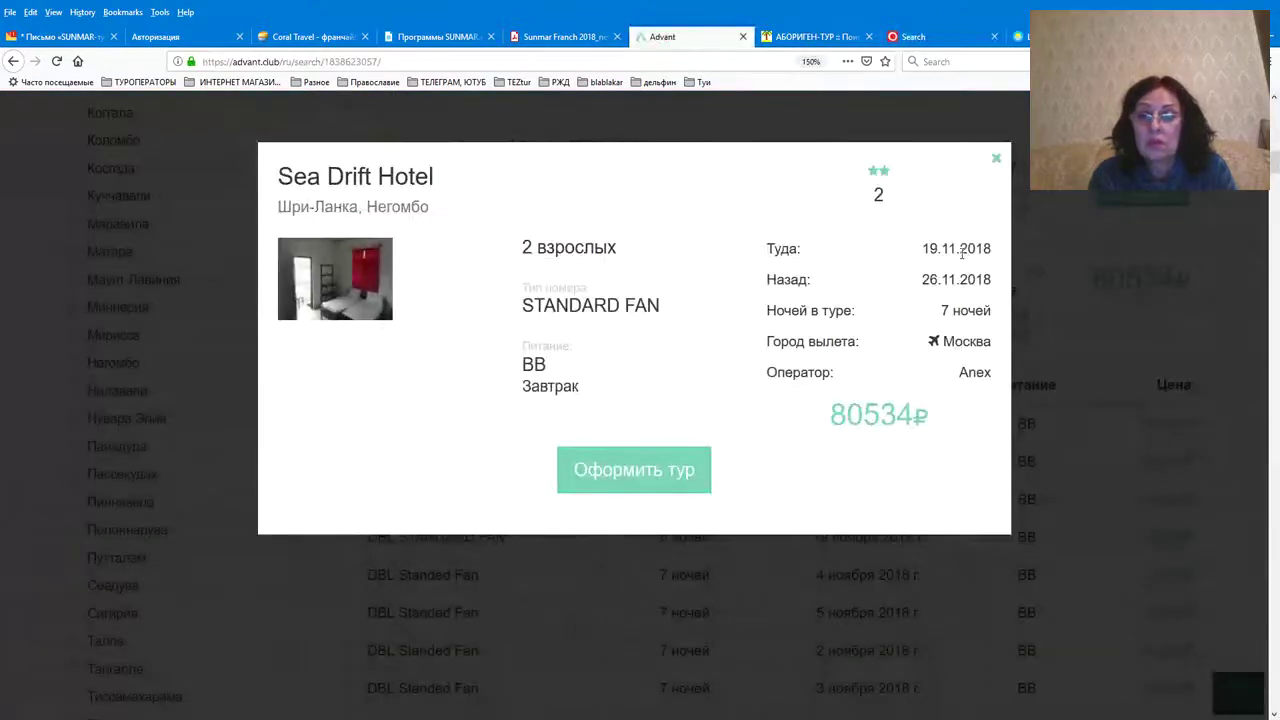
pyautogui.click(13, 62)
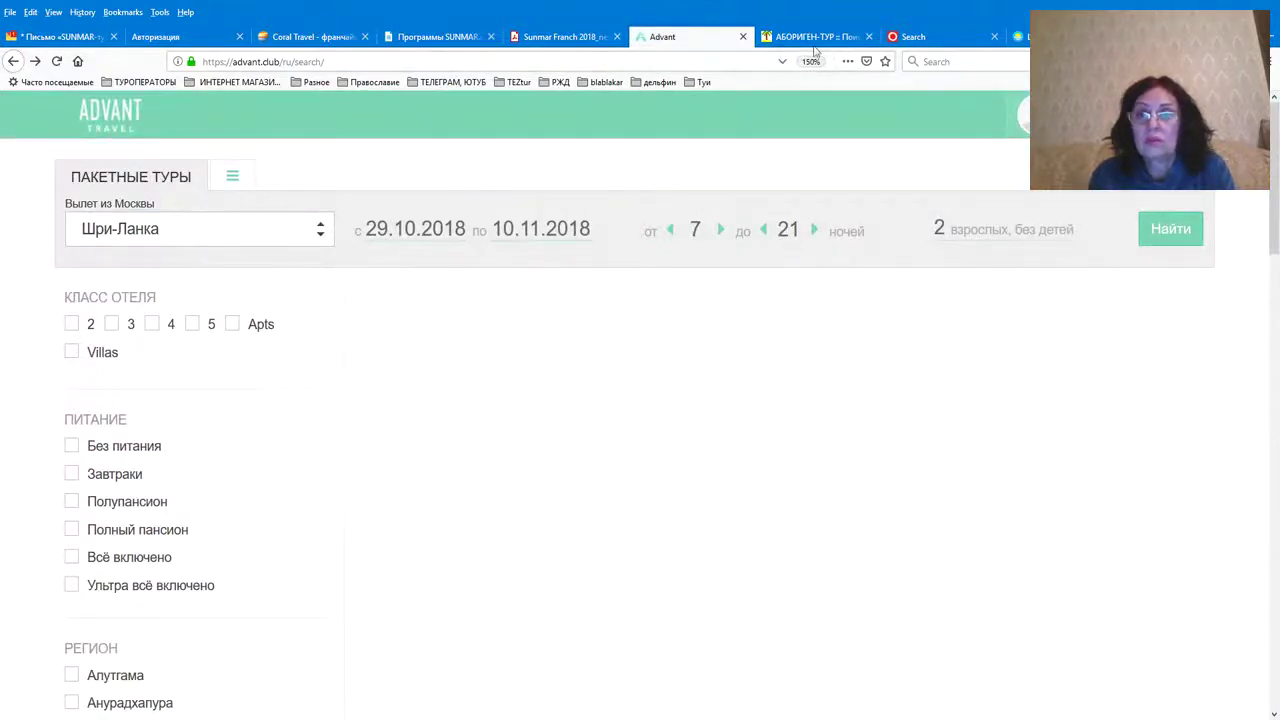
pyautogui.click(1182, 230)
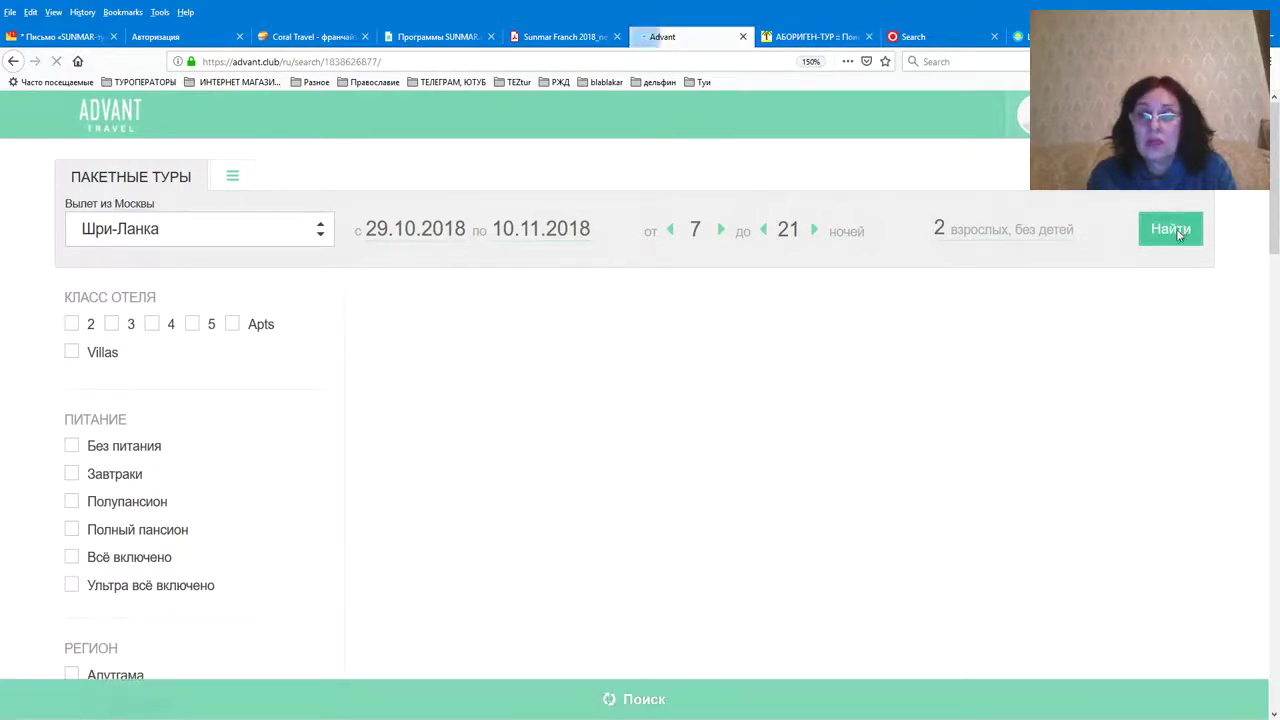
pyautogui.click(816, 37)
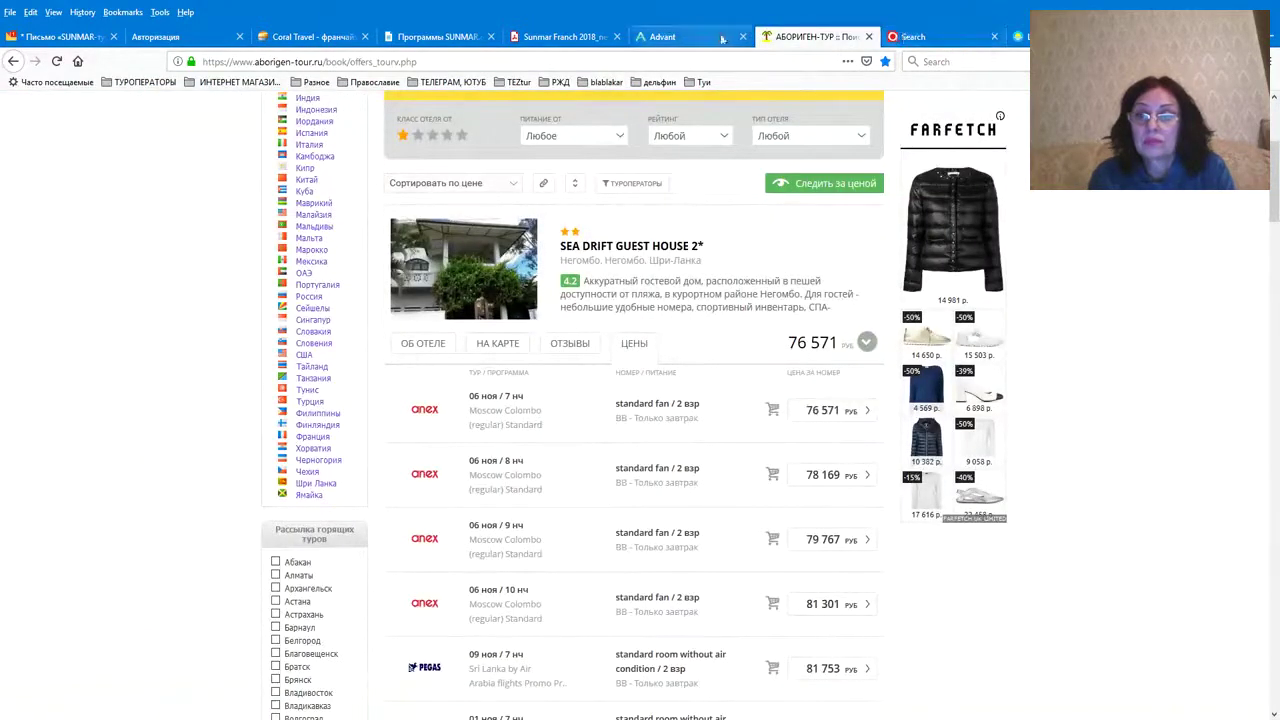
pyautogui.click(665, 37)
pyautogui.scroll(-1, 822, 360)
pyautogui.scroll(-1, 822, 360)
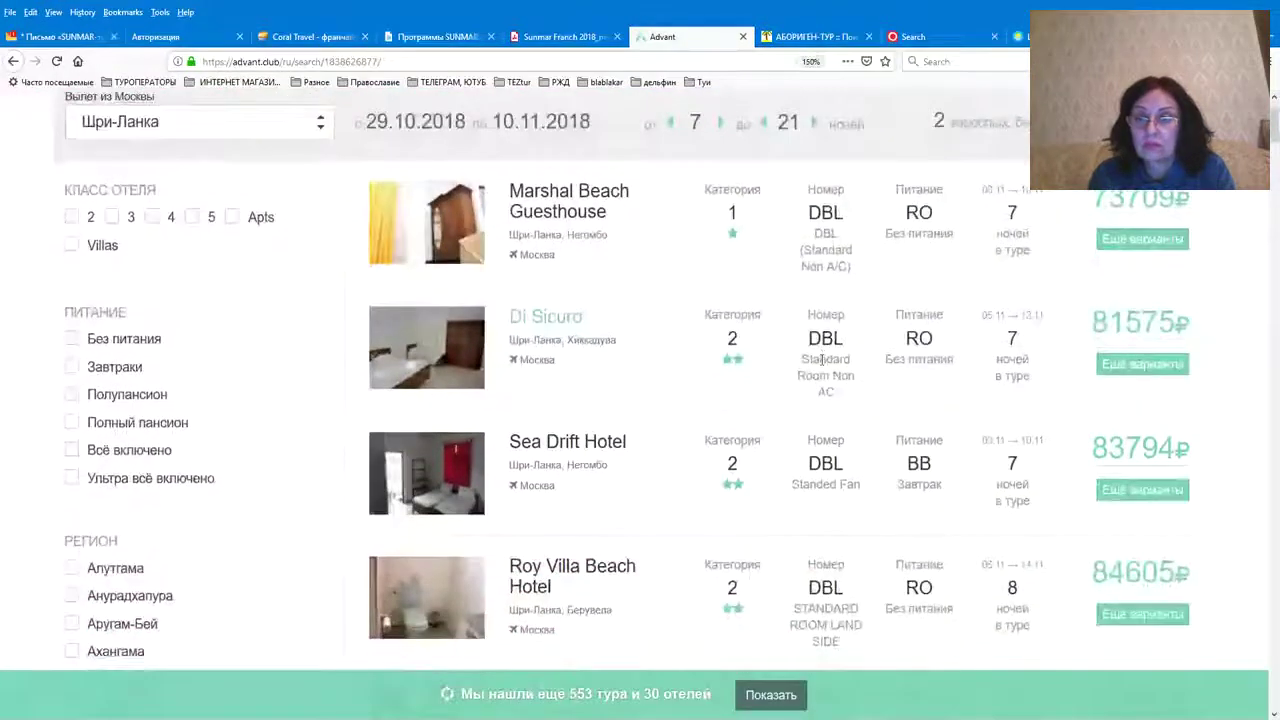
pyautogui.click(757, 692)
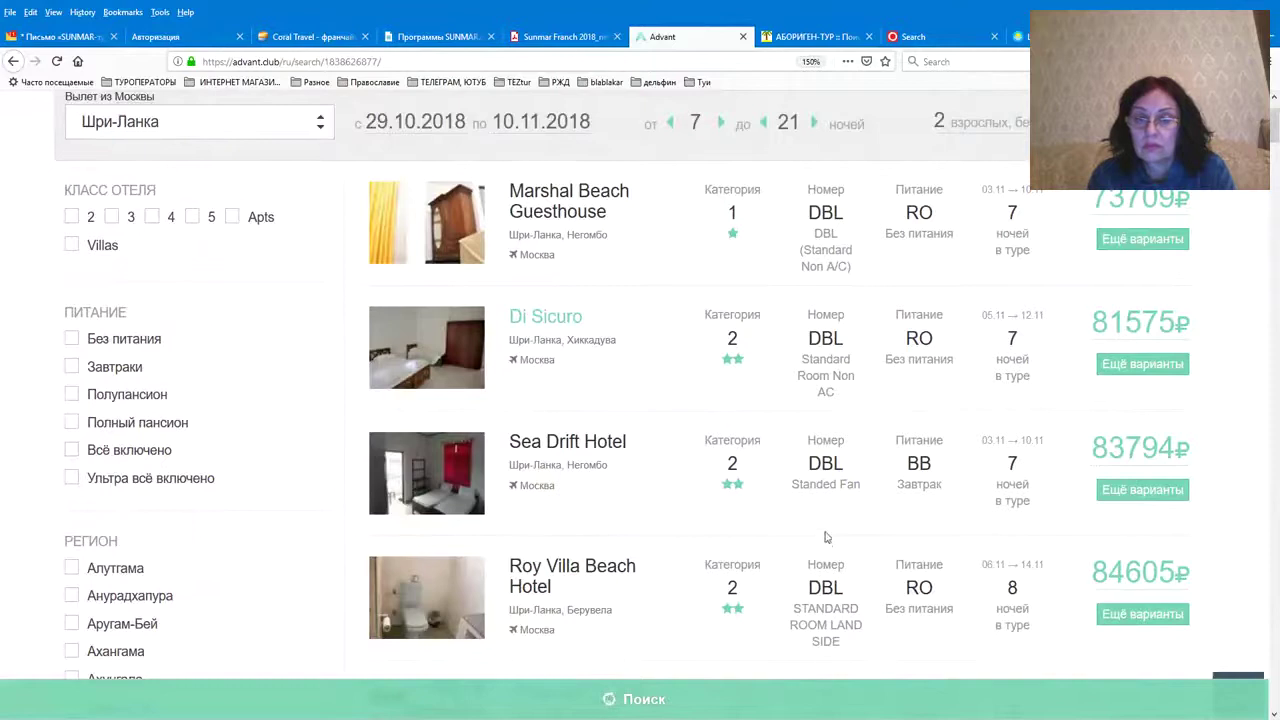
# Expand Sea Drift Hotel's variants in the new results and open the DBL STANDARD FAN offer for 7 nights from 6 November 2018
pyautogui.scroll(-4, 835, 420)
pyautogui.scroll(-7, 837, 407)
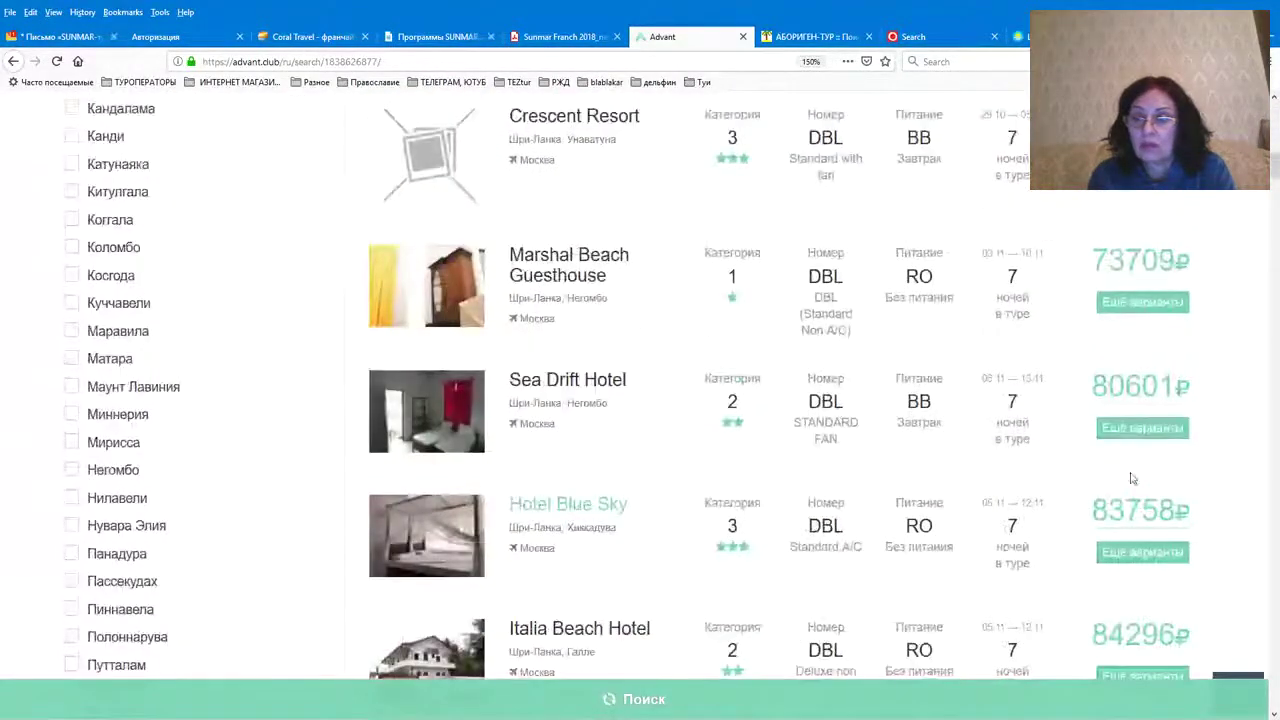
pyautogui.click(1143, 428)
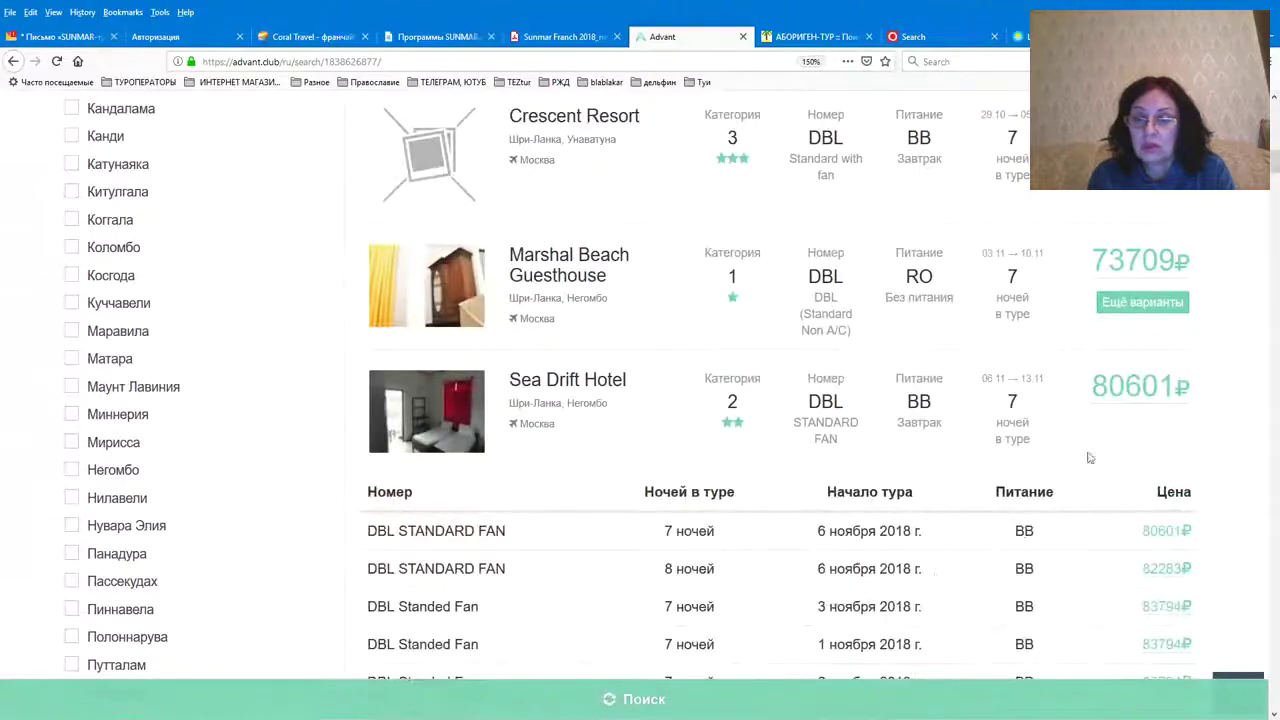
pyautogui.click(1163, 536)
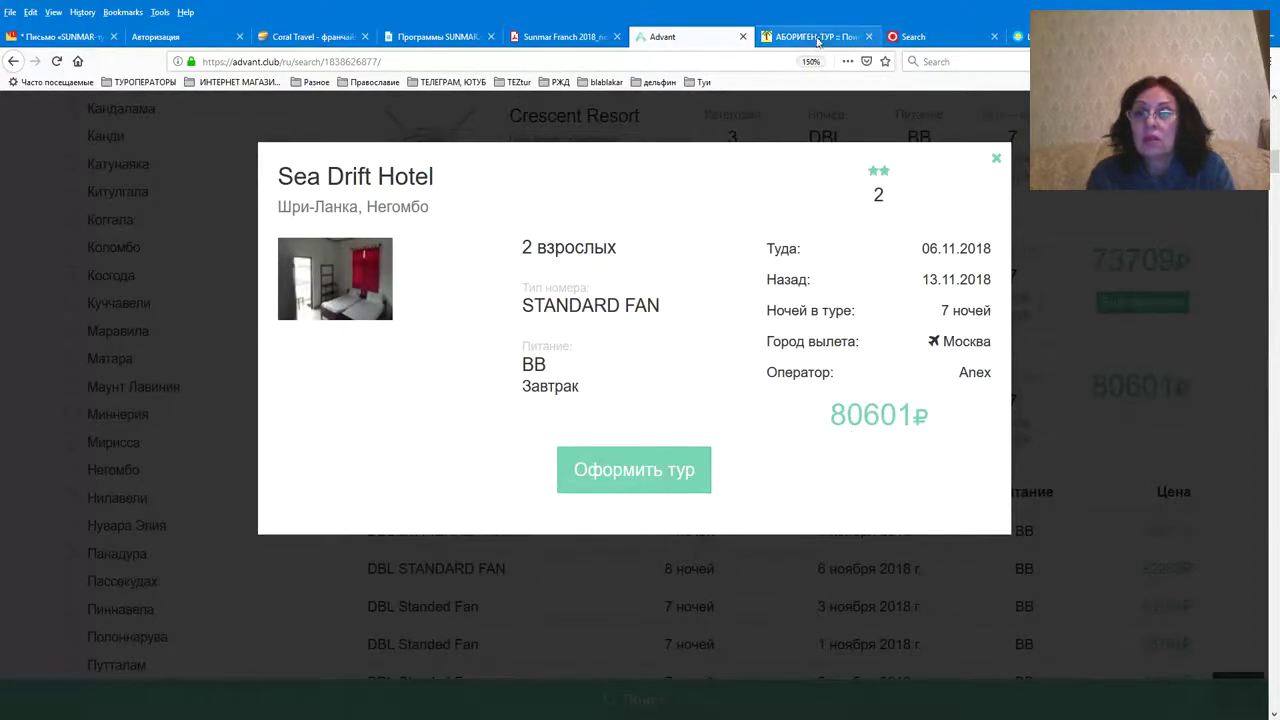
# Run the Anex Tour search for SEA DRIFT 2 ** departing 06.11.2018 for 7–8 nights and examine the offered prices
pyautogui.click(915, 37)
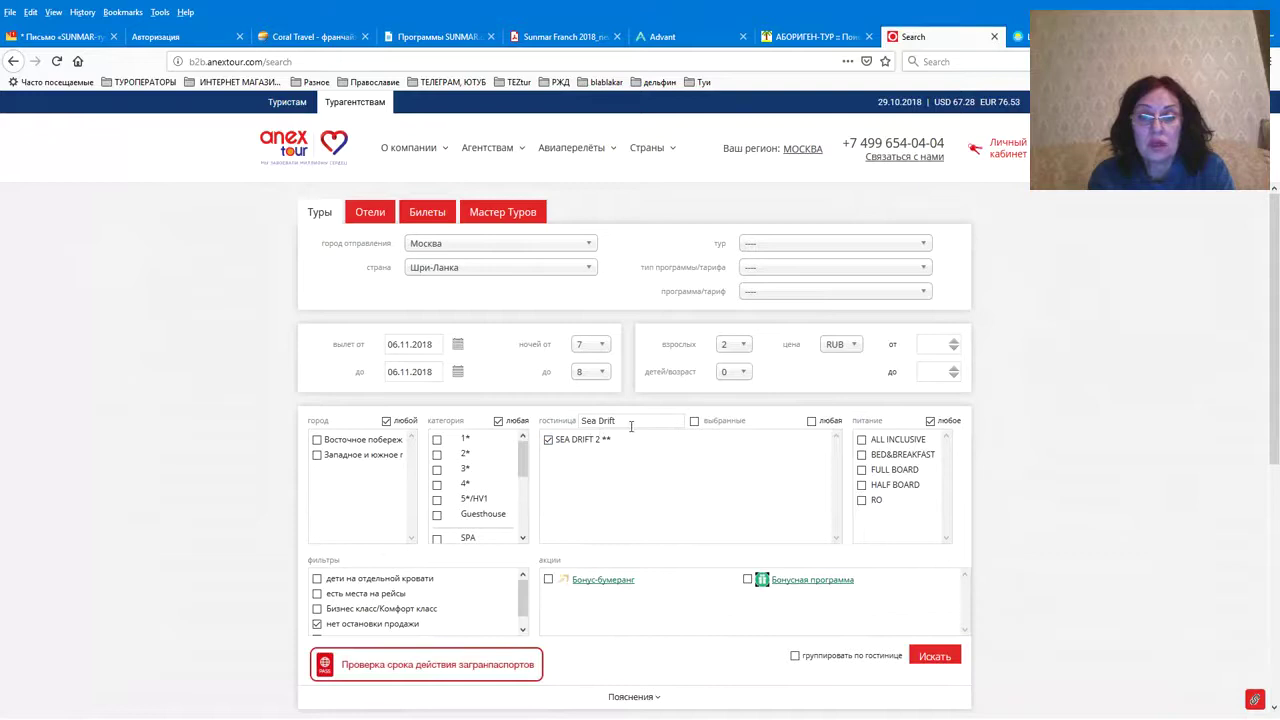
pyautogui.scroll(-3, 640, 430)
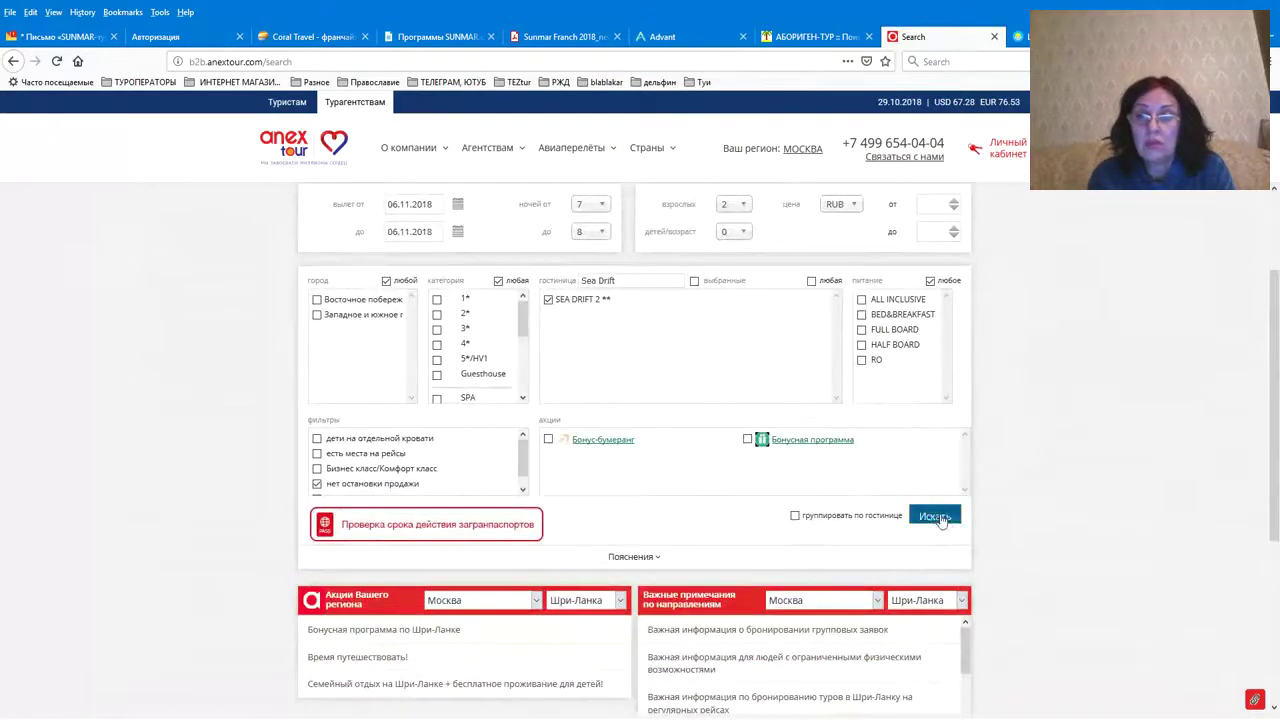
pyautogui.click(934, 516)
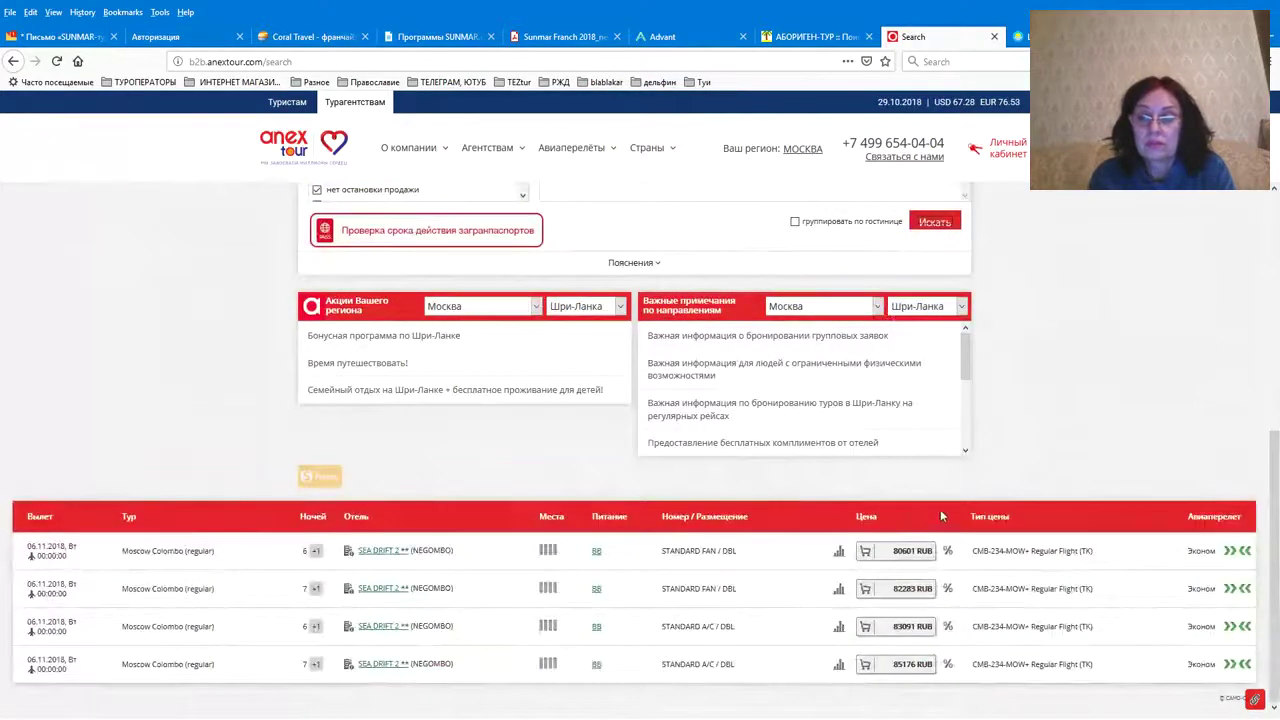
pyautogui.scroll(-5, 871, 445)
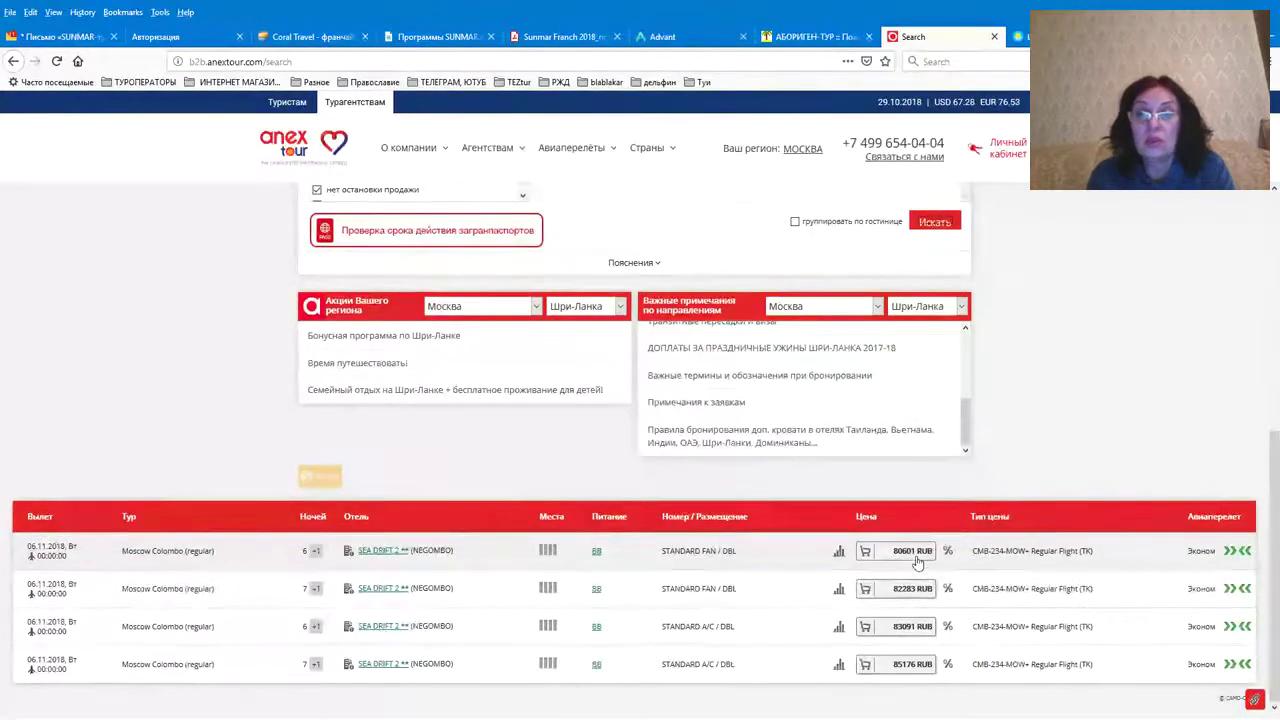
# Compare the Anex offer for Sea Drift, 6 November for 7 nights, between Advant and Абориген-Тур
pyautogui.click(661, 37)
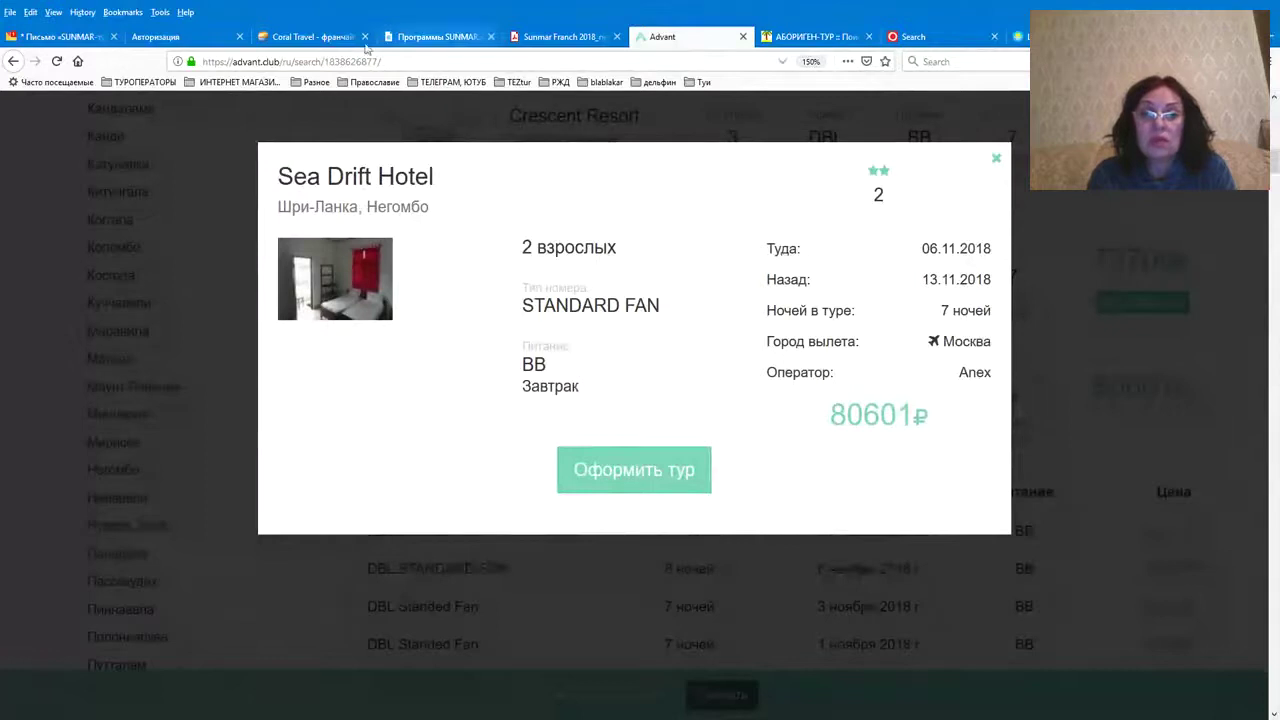
pyautogui.click(825, 37)
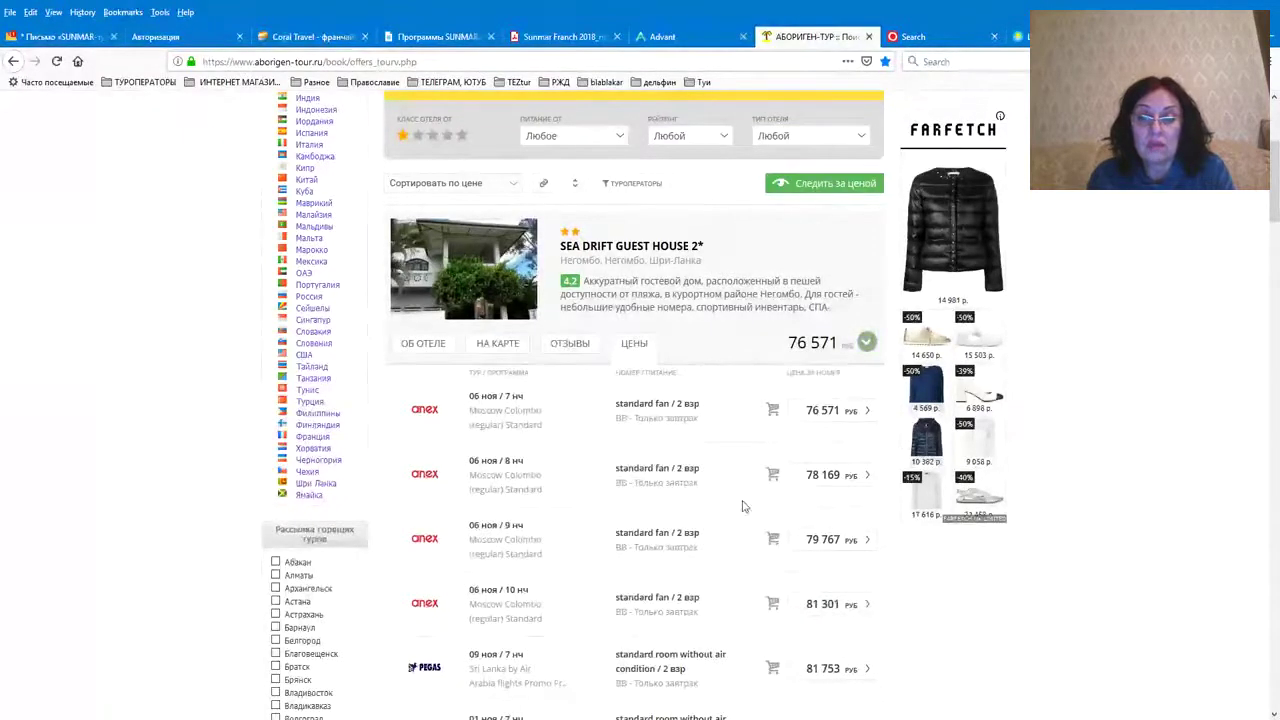
pyautogui.scroll(-3, 742, 506)
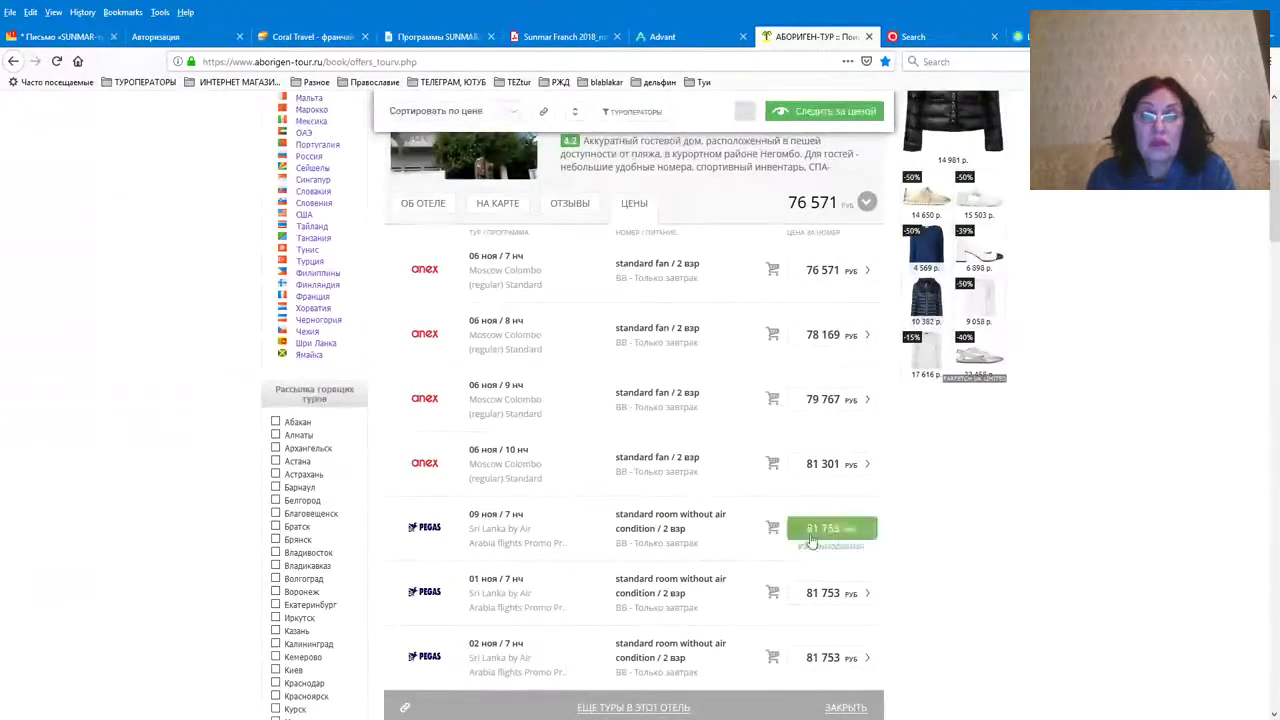
pyautogui.click(694, 37)
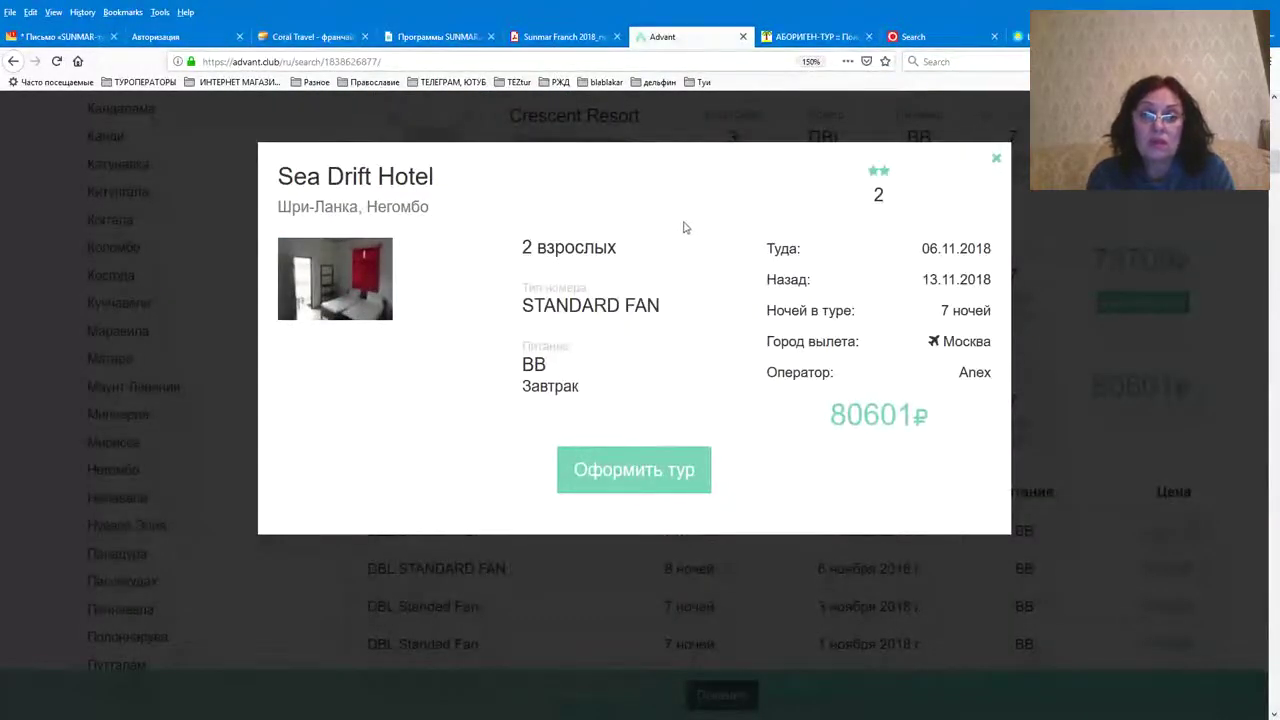
pyautogui.click(802, 38)
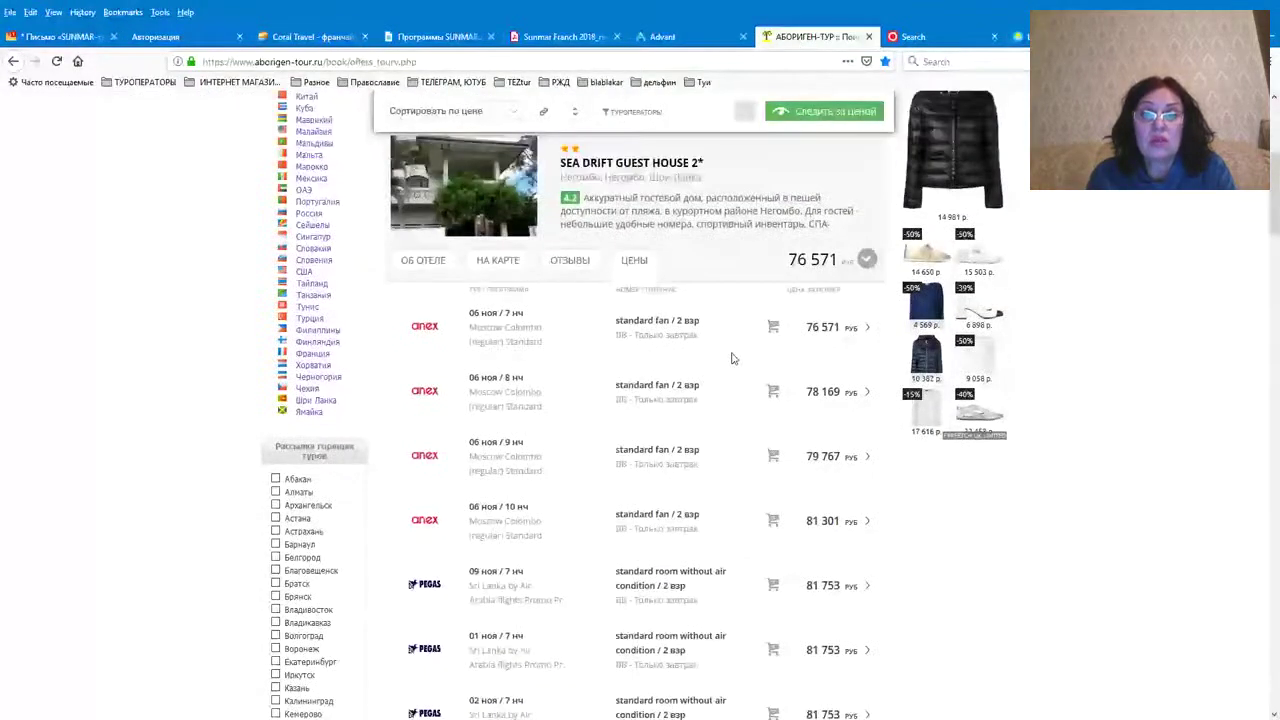
pyautogui.scroll(1, 731, 358)
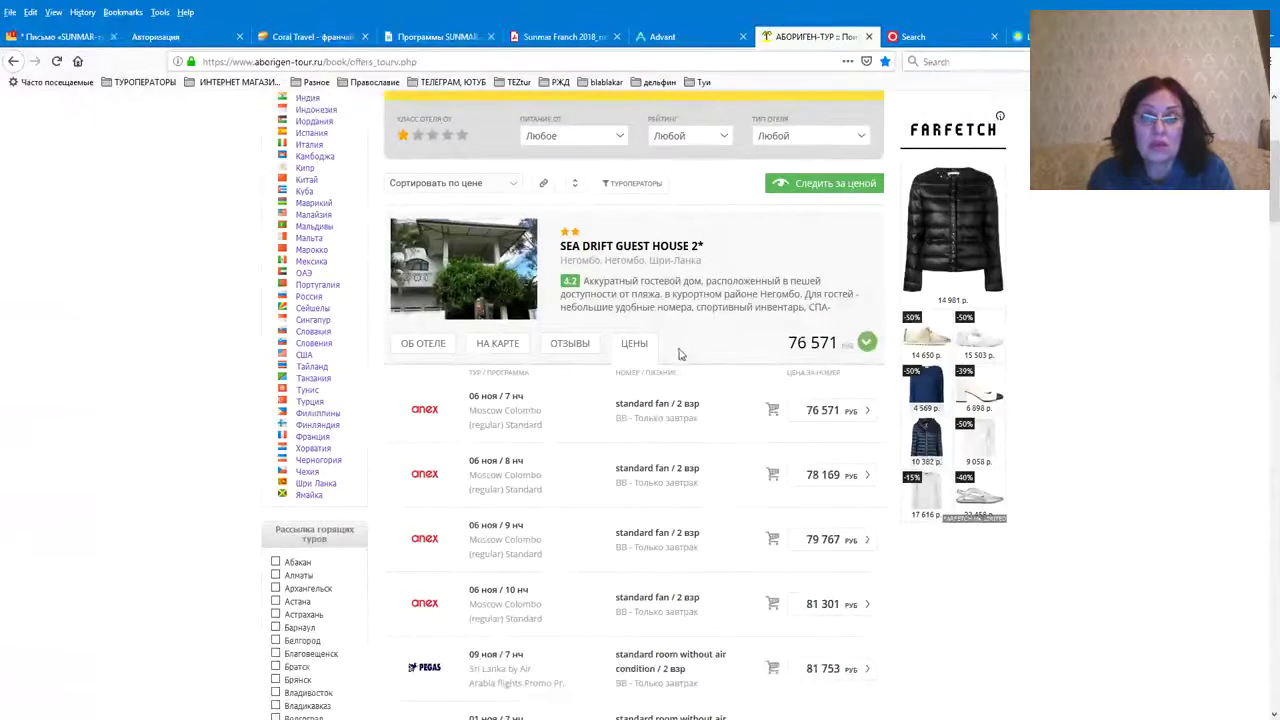
pyautogui.click(775, 415)
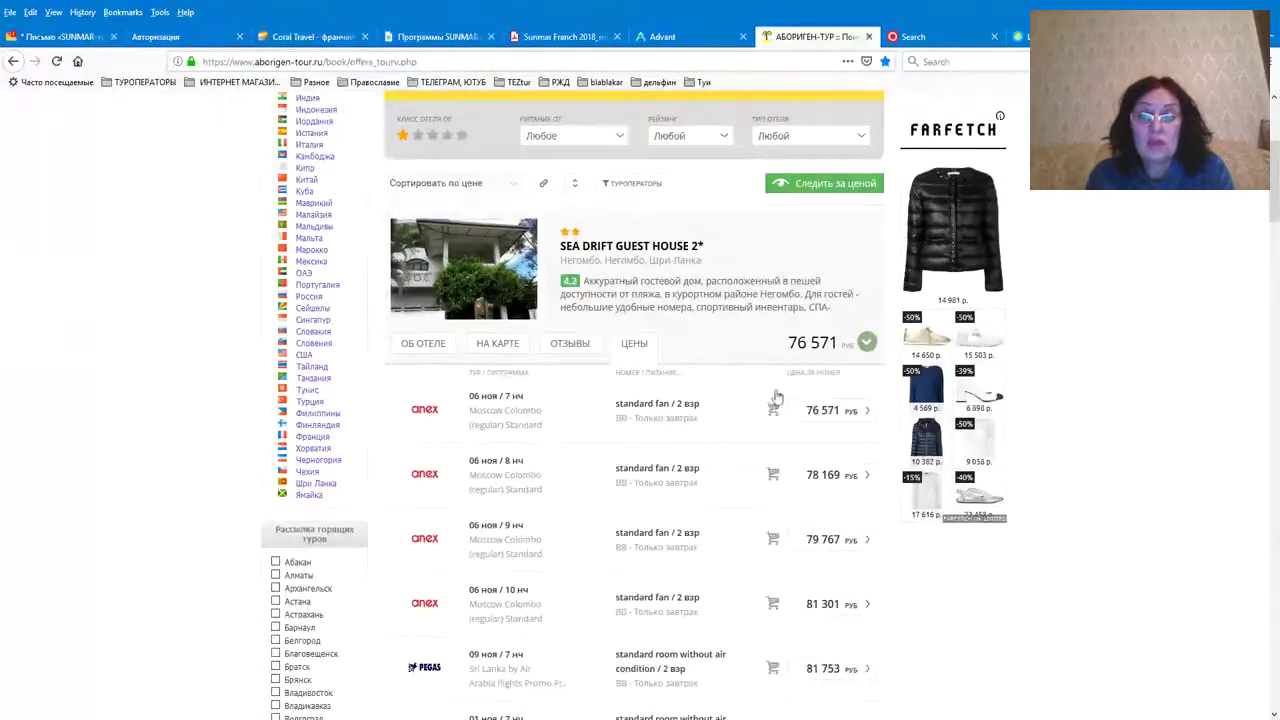
pyautogui.click(815, 414)
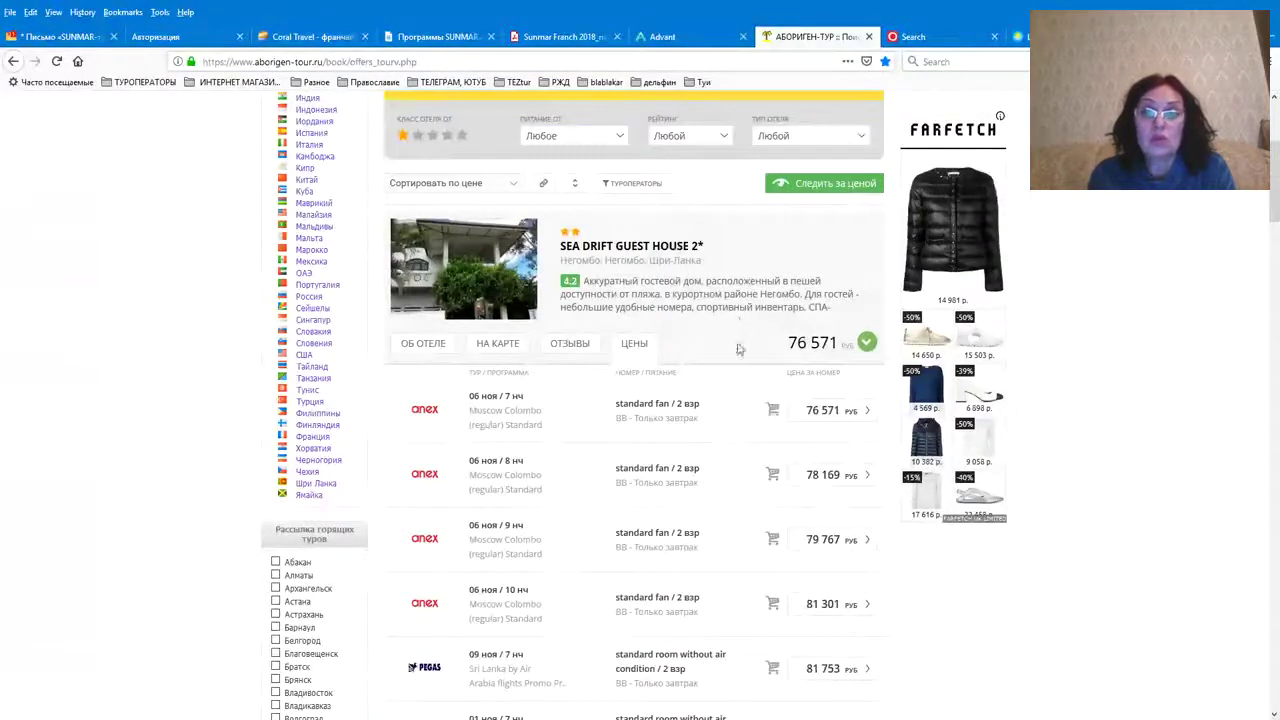
pyautogui.click(683, 36)
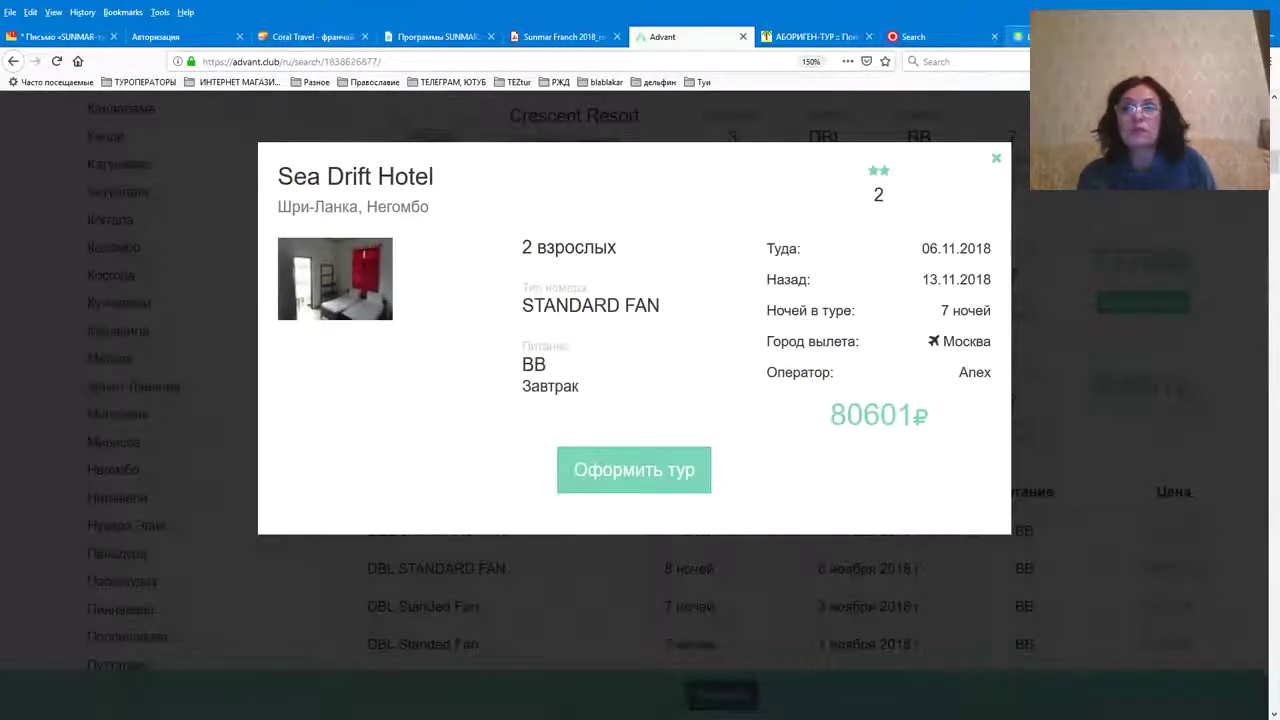
# Switch to Level.Travel and look through its home page, from the search form and price chart to the press mentions and tourist reviews
pyautogui.click(1020, 36)
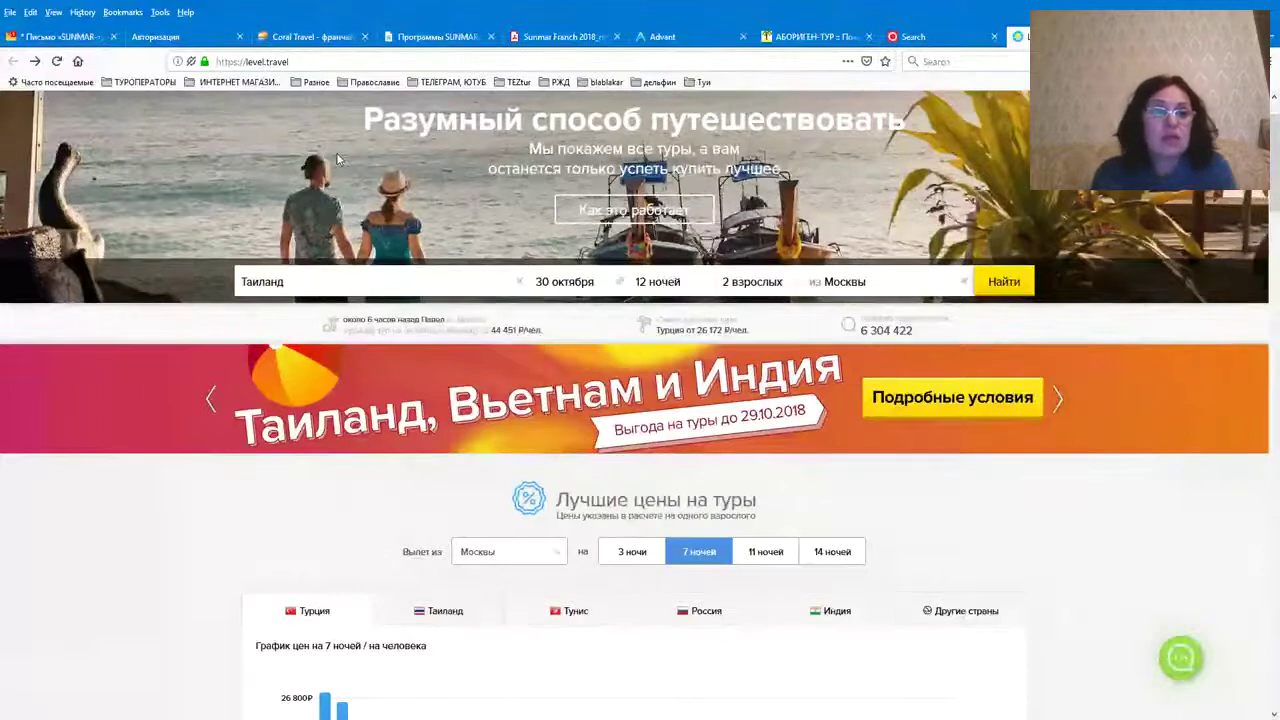
pyautogui.scroll(2, 336, 158)
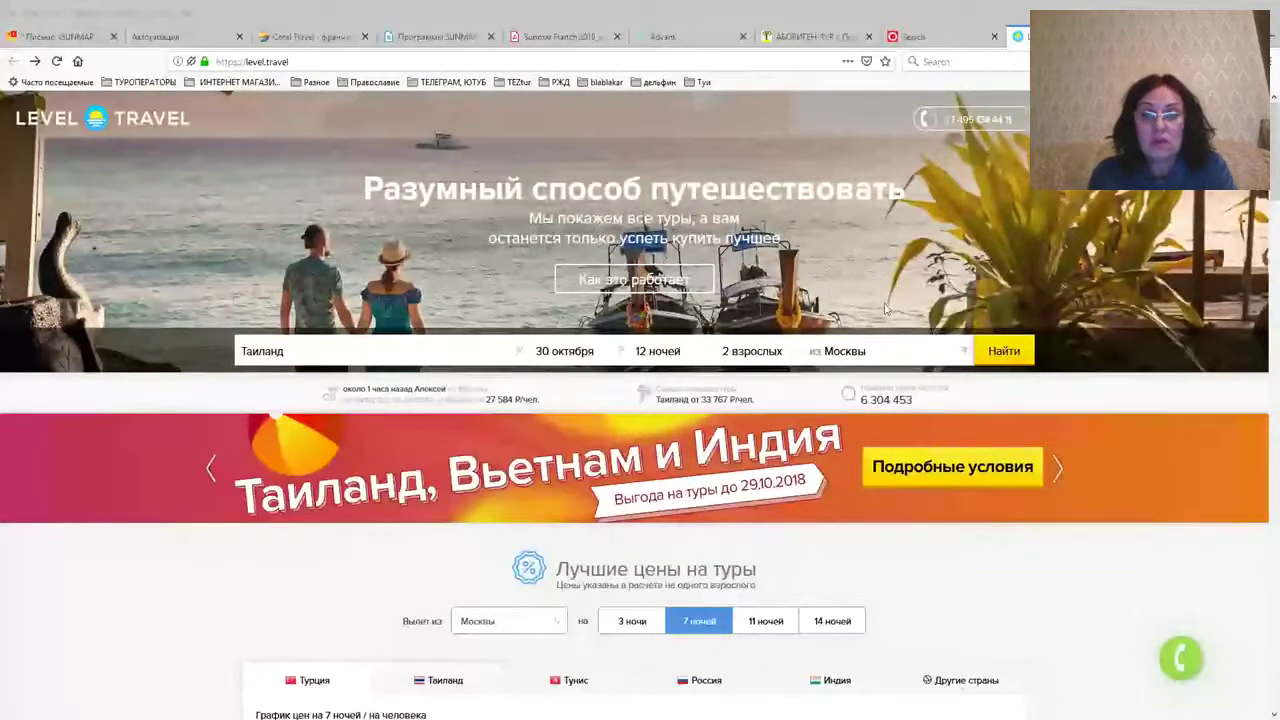
pyautogui.scroll(-8, 885, 310)
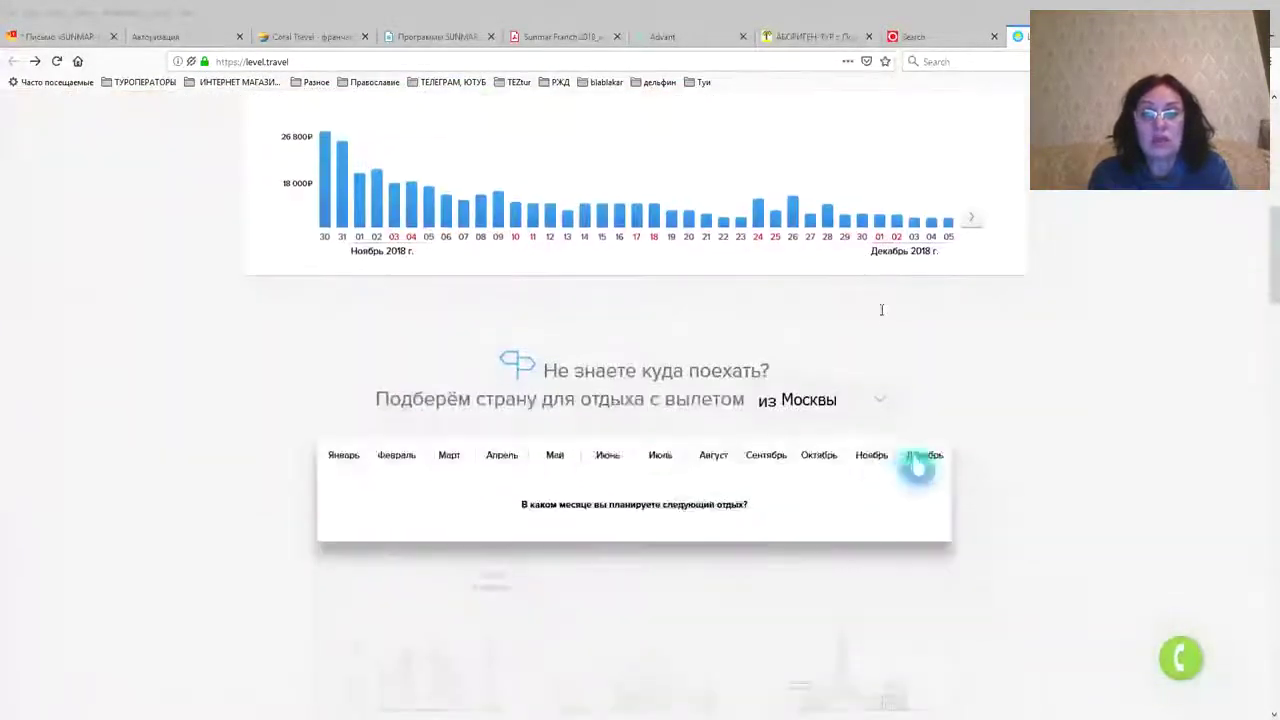
pyautogui.scroll(-4, 881, 310)
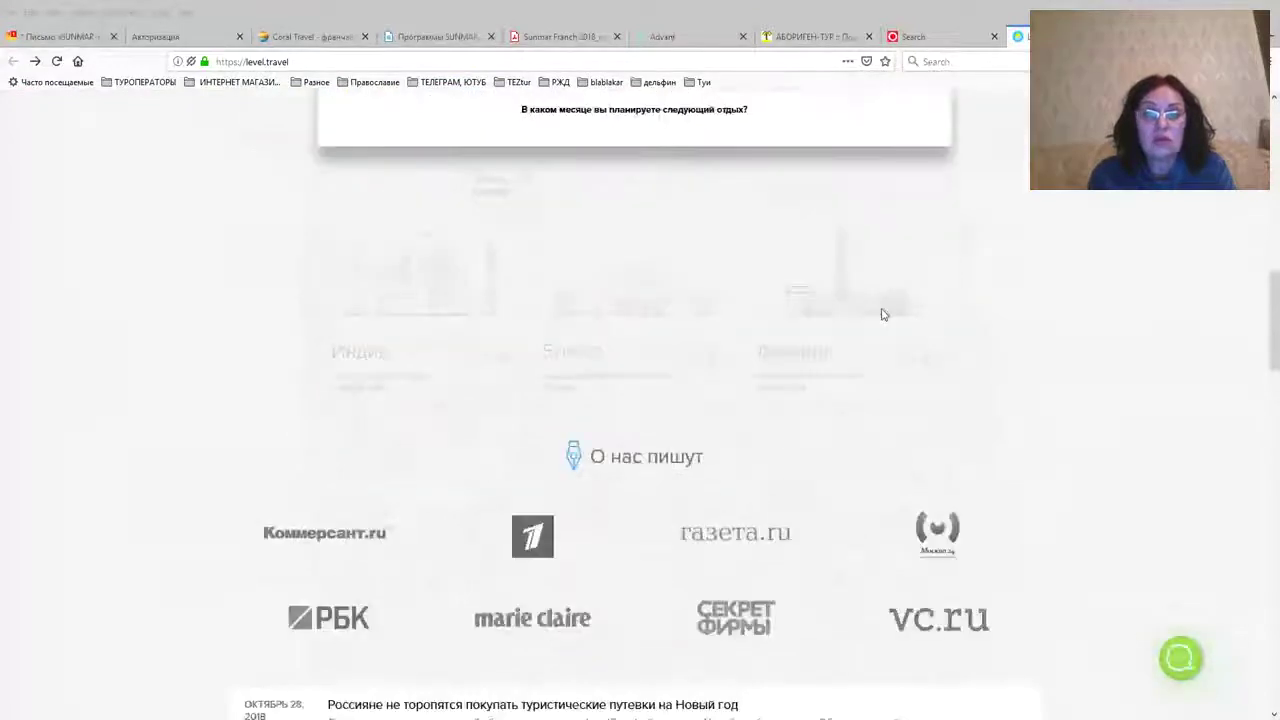
pyautogui.scroll(-5, 881, 314)
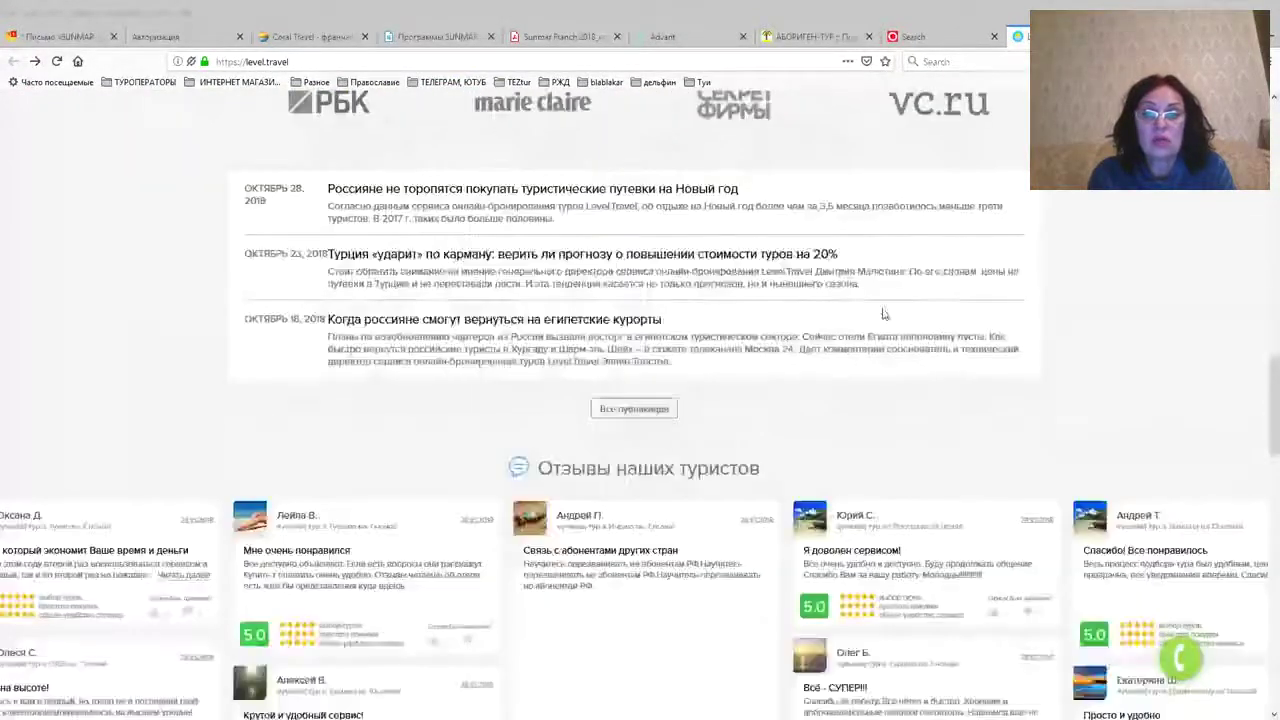
pyautogui.scroll(-4, 882, 314)
pyautogui.scroll(5, 888, 347)
pyautogui.scroll(9, 887, 350)
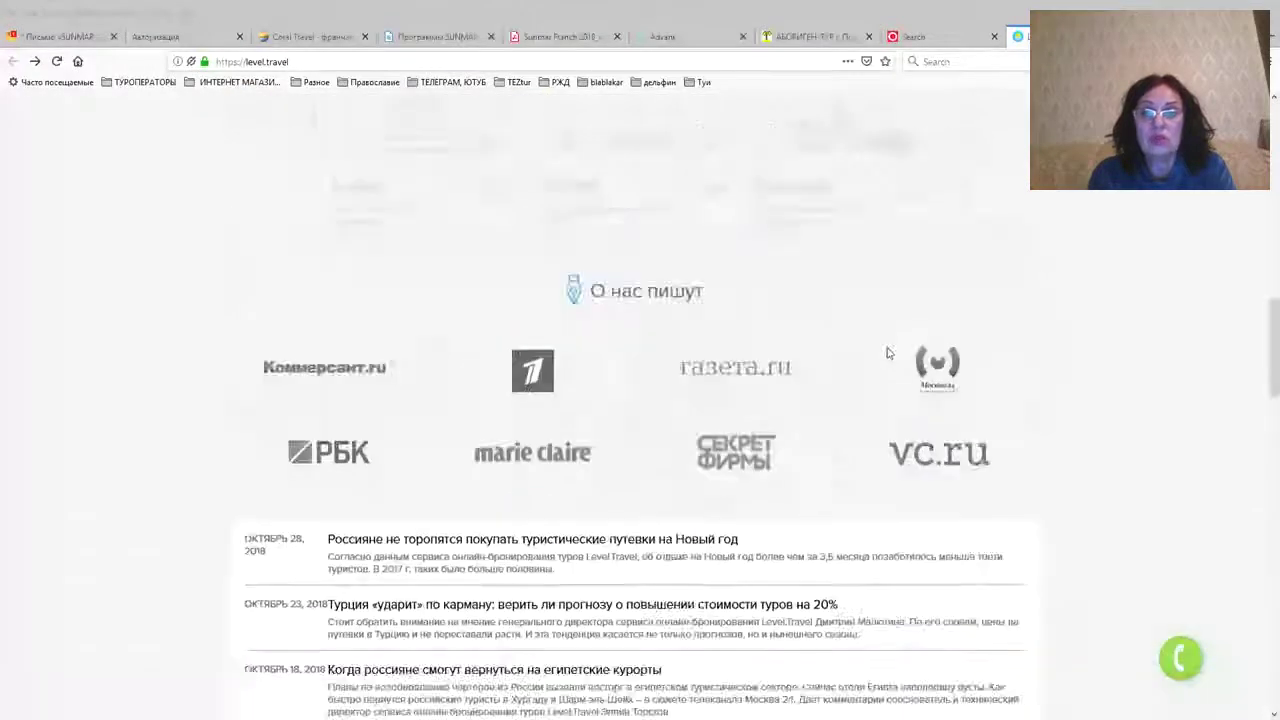
pyautogui.scroll(4, 887, 345)
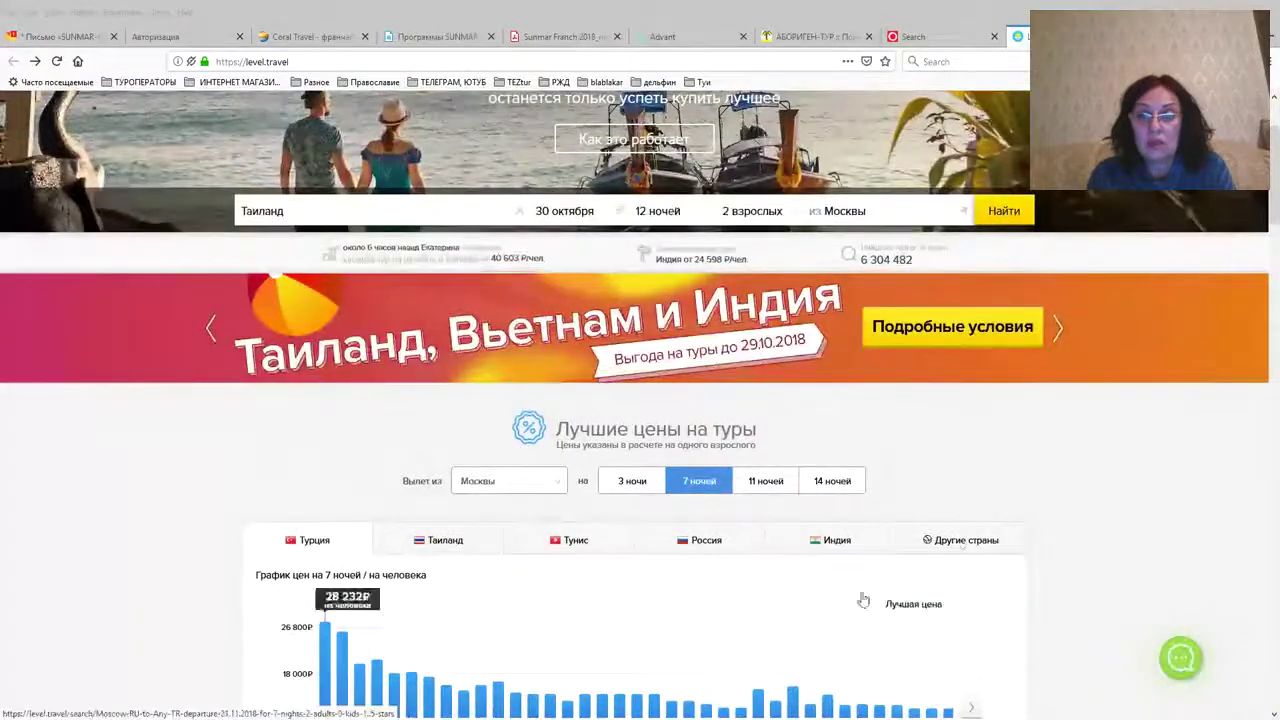
# Set the Level.Travel search destination to Шри-Ланка and the departure date to 6 November 2018
pyautogui.click(521, 216)
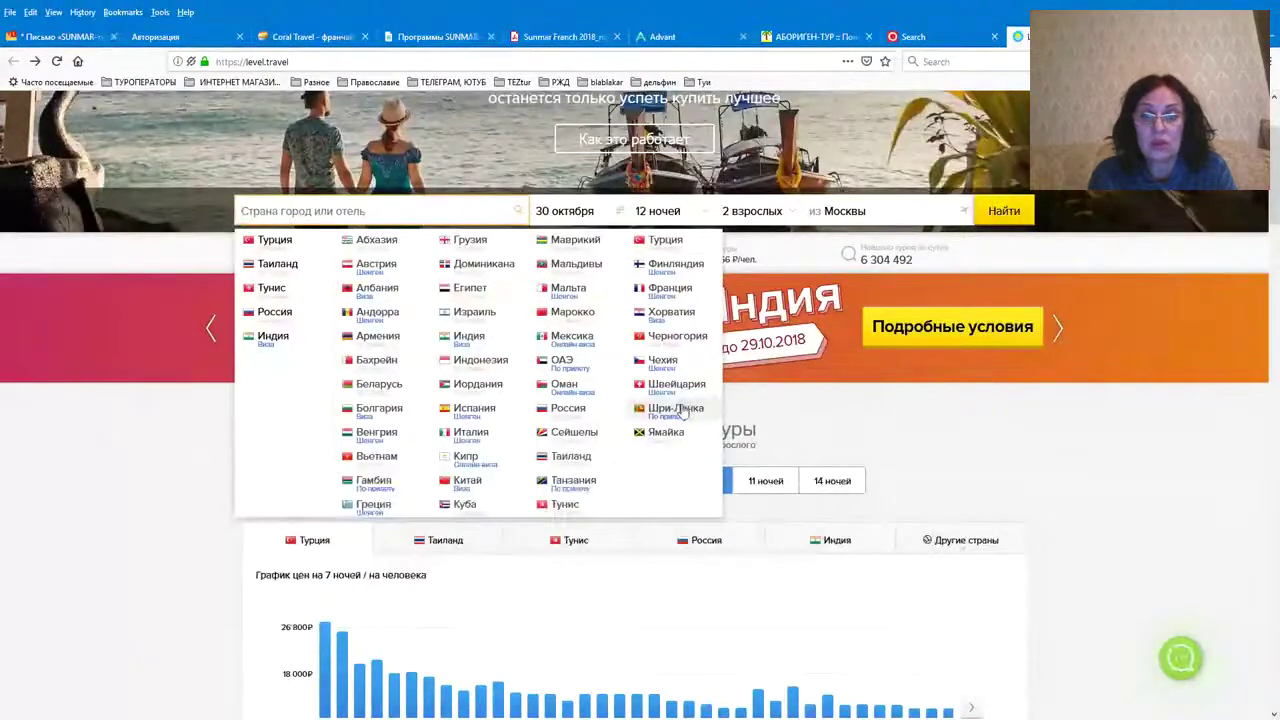
pyautogui.click(676, 409)
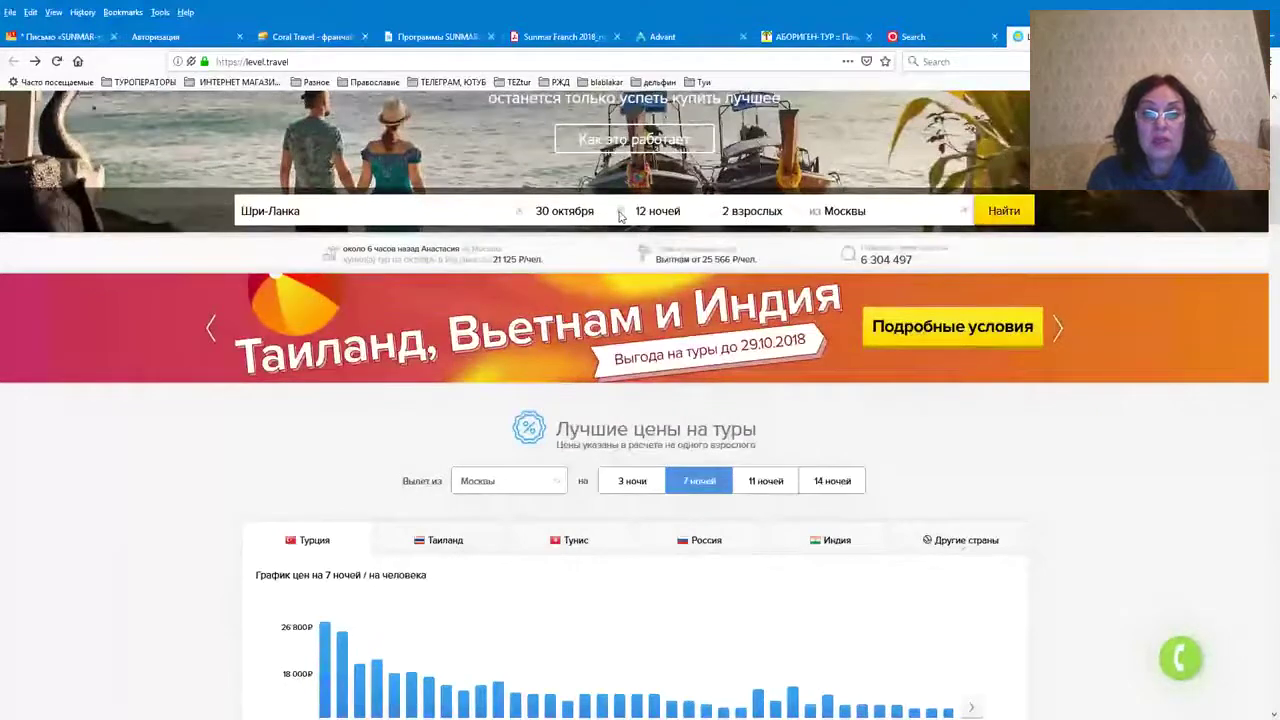
pyautogui.click(620, 216)
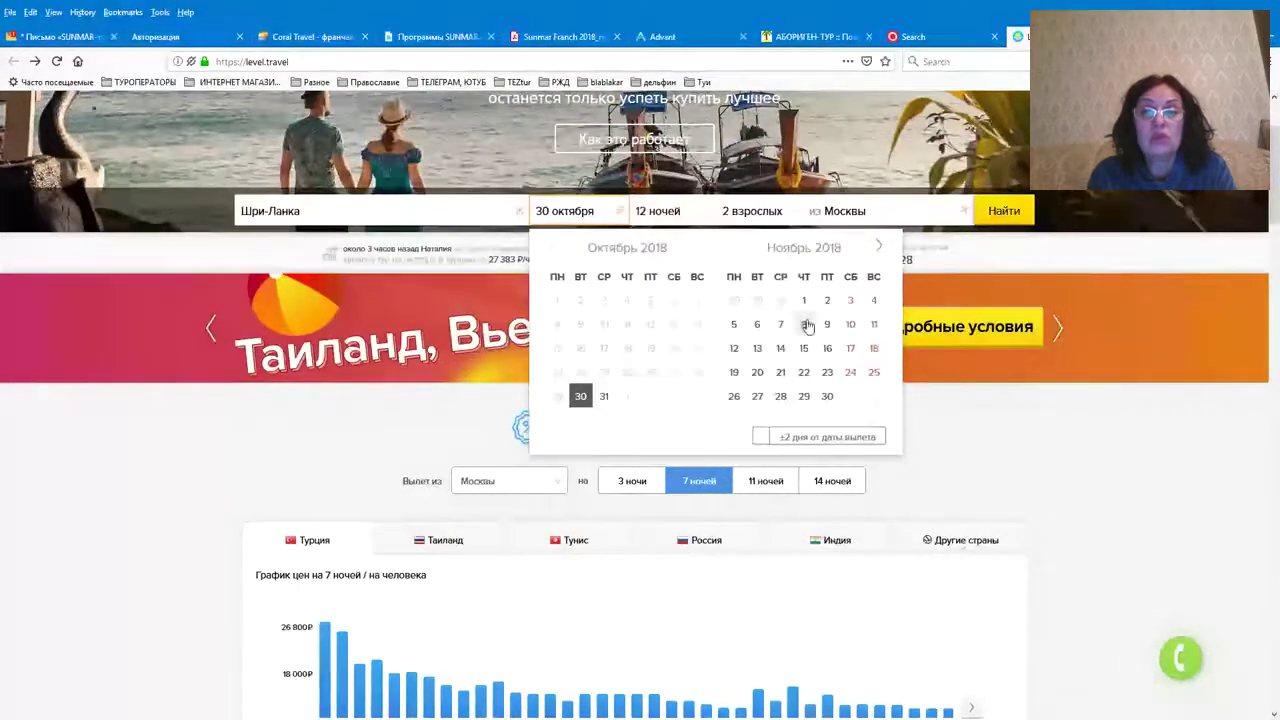
pyautogui.click(759, 329)
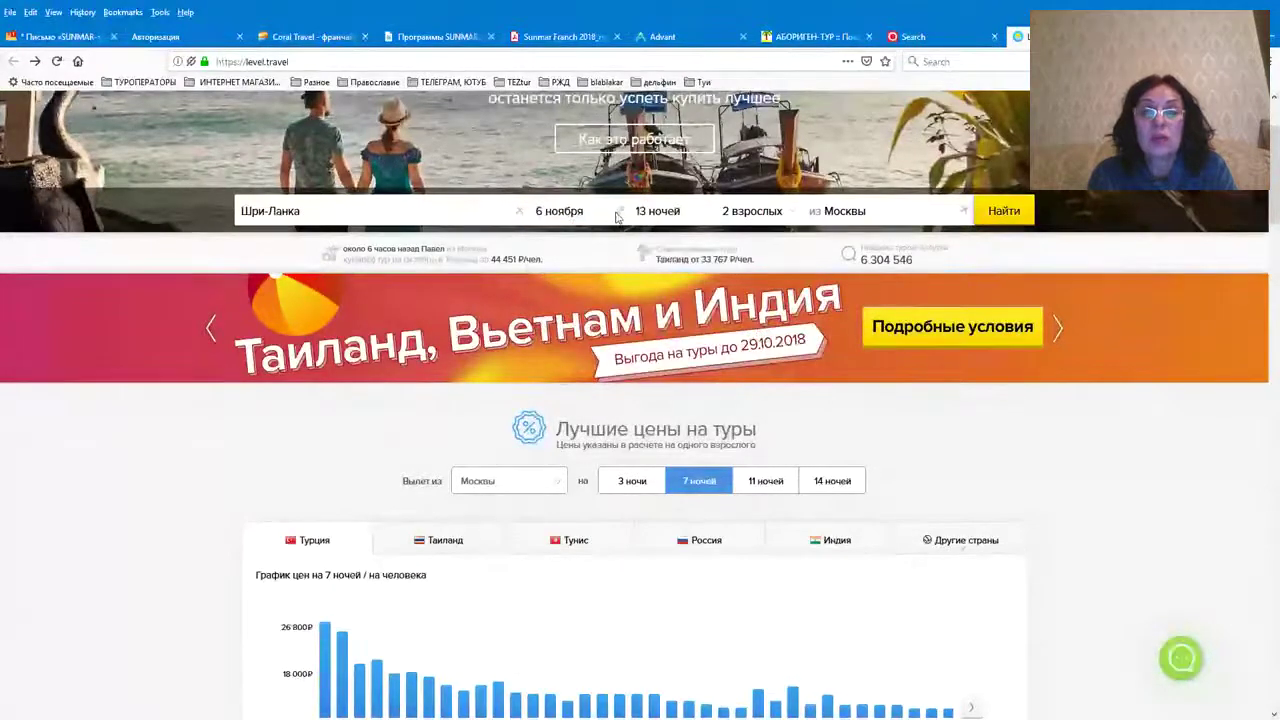
# Close the Sea Drift Hotel offer on Advant, check its search dates and night range, and open the length-of-stay setting on Level.Travel
pyautogui.click(665, 36)
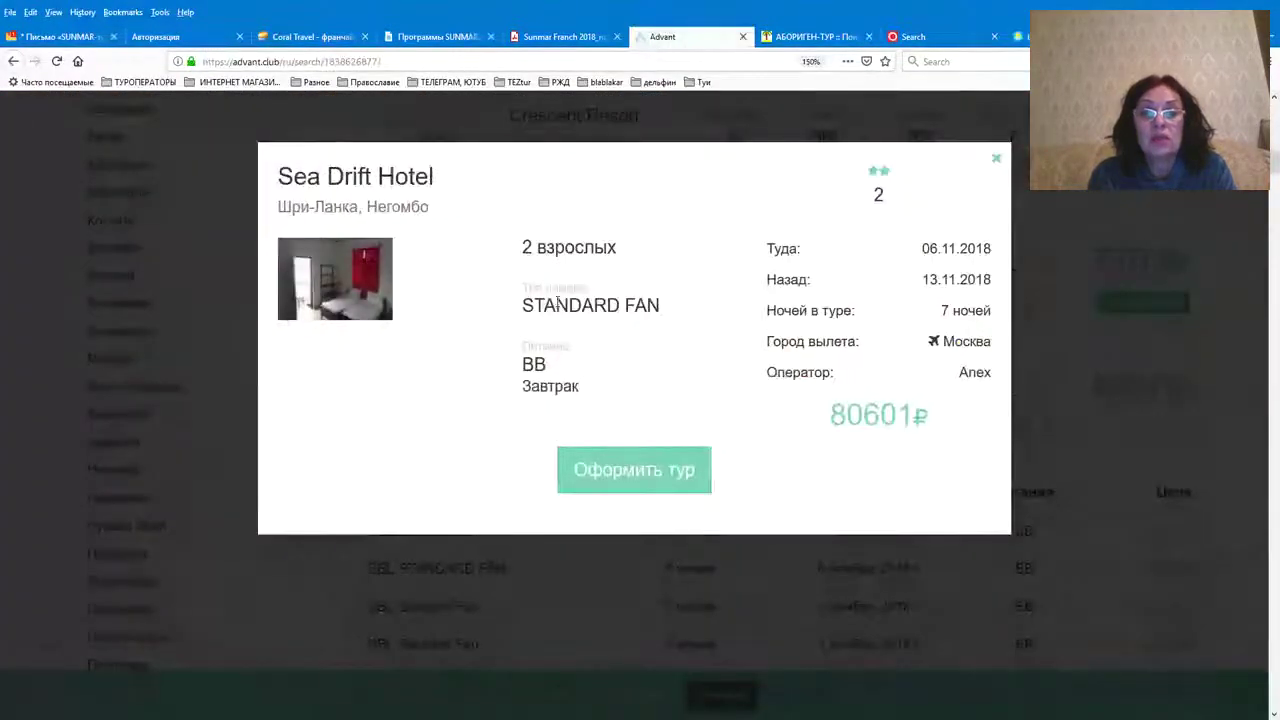
pyautogui.click(996, 157)
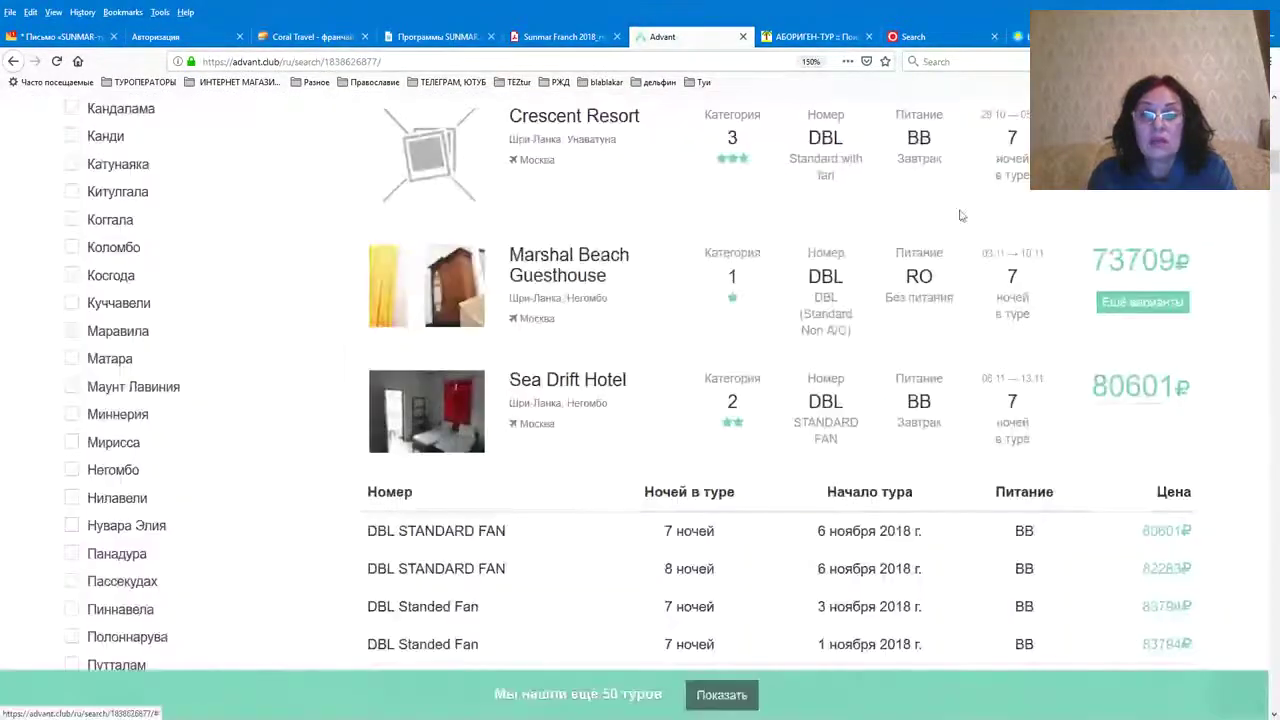
pyautogui.scroll(10, 651, 486)
pyautogui.scroll(6, 634, 497)
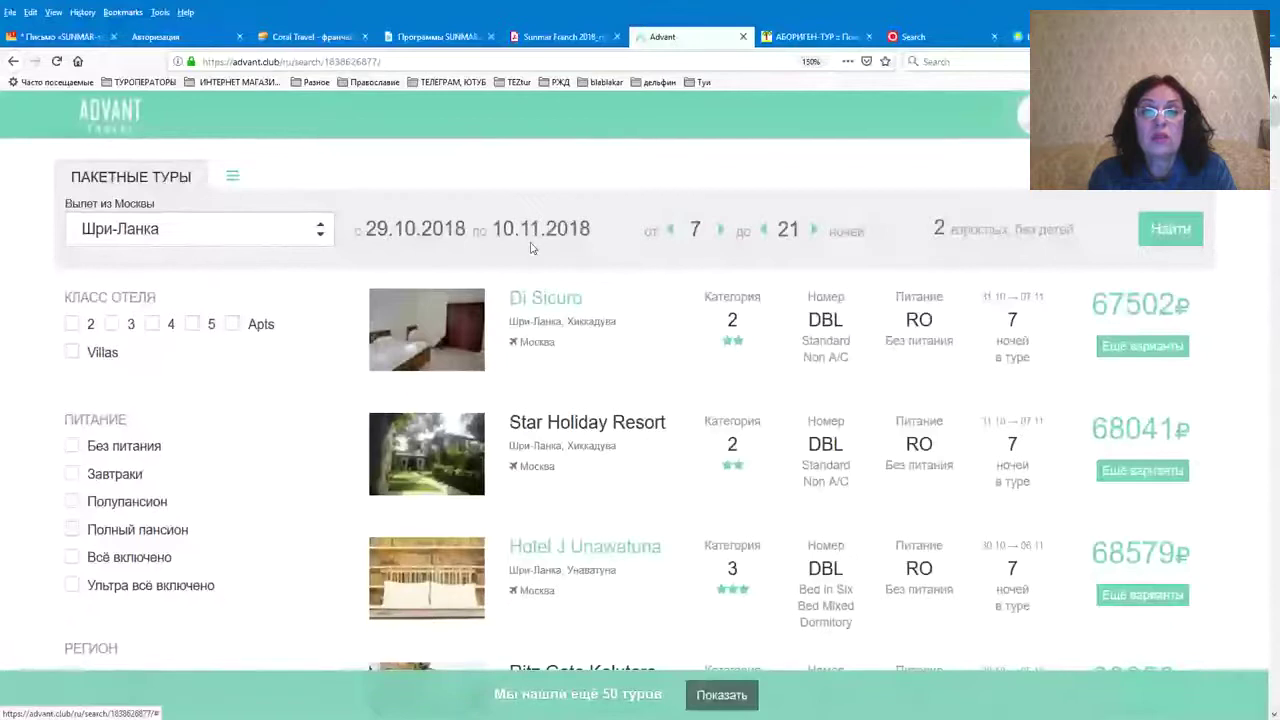
pyautogui.click(1018, 36)
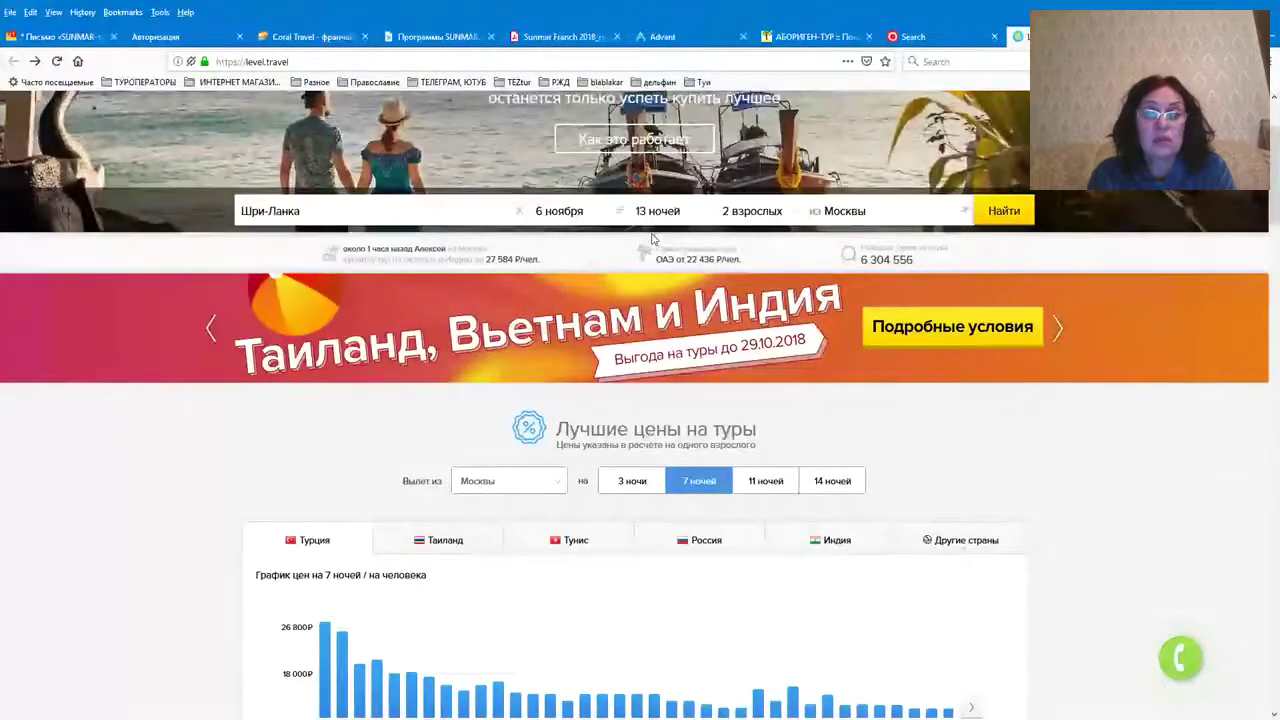
pyautogui.click(705, 216)
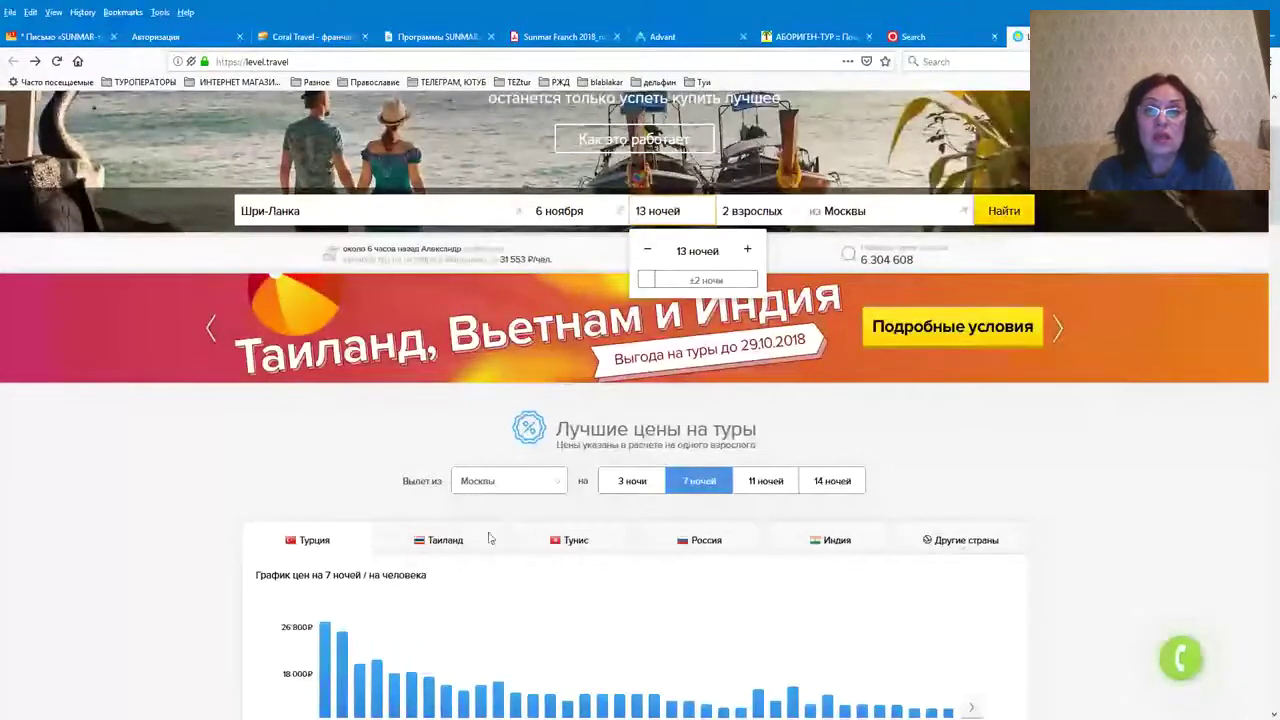
# Display the additional tours found on Advant and examine the stay lengths and prices of the hotels around Sea Drift Hotel
pyautogui.click(662, 36)
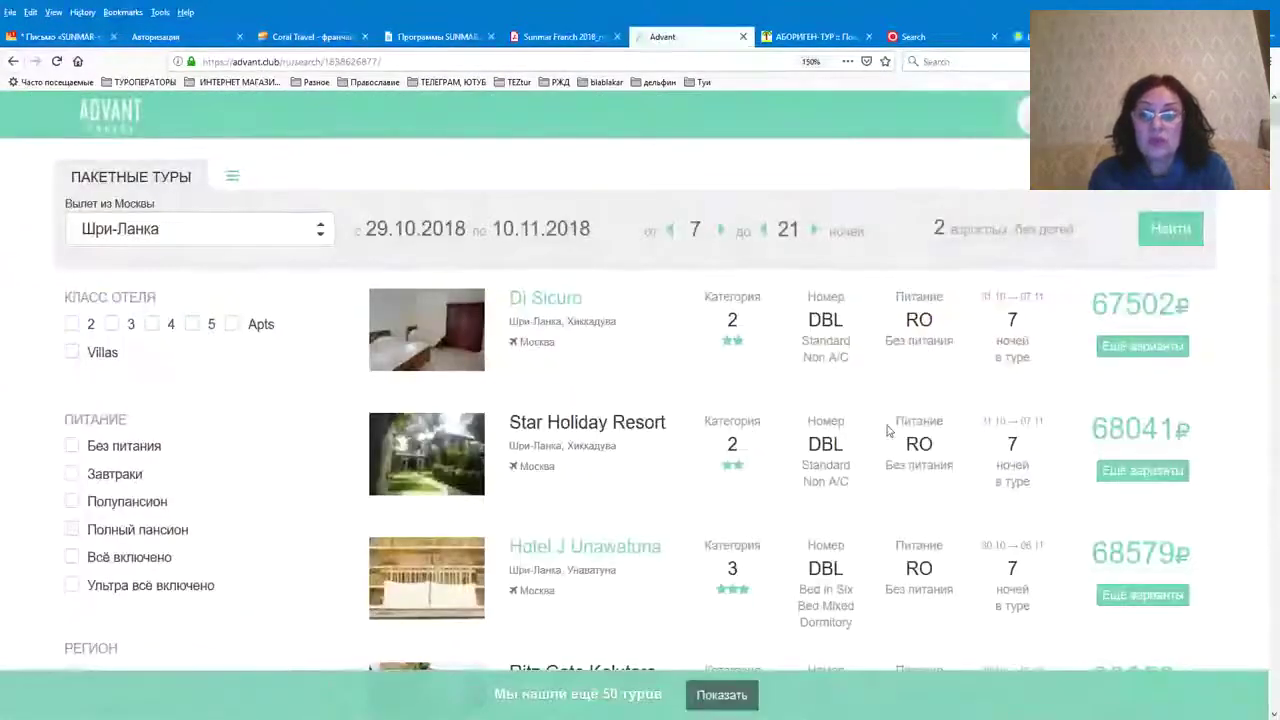
pyautogui.click(712, 683)
pyautogui.scroll(-3, 810, 455)
pyautogui.scroll(-7, 810, 455)
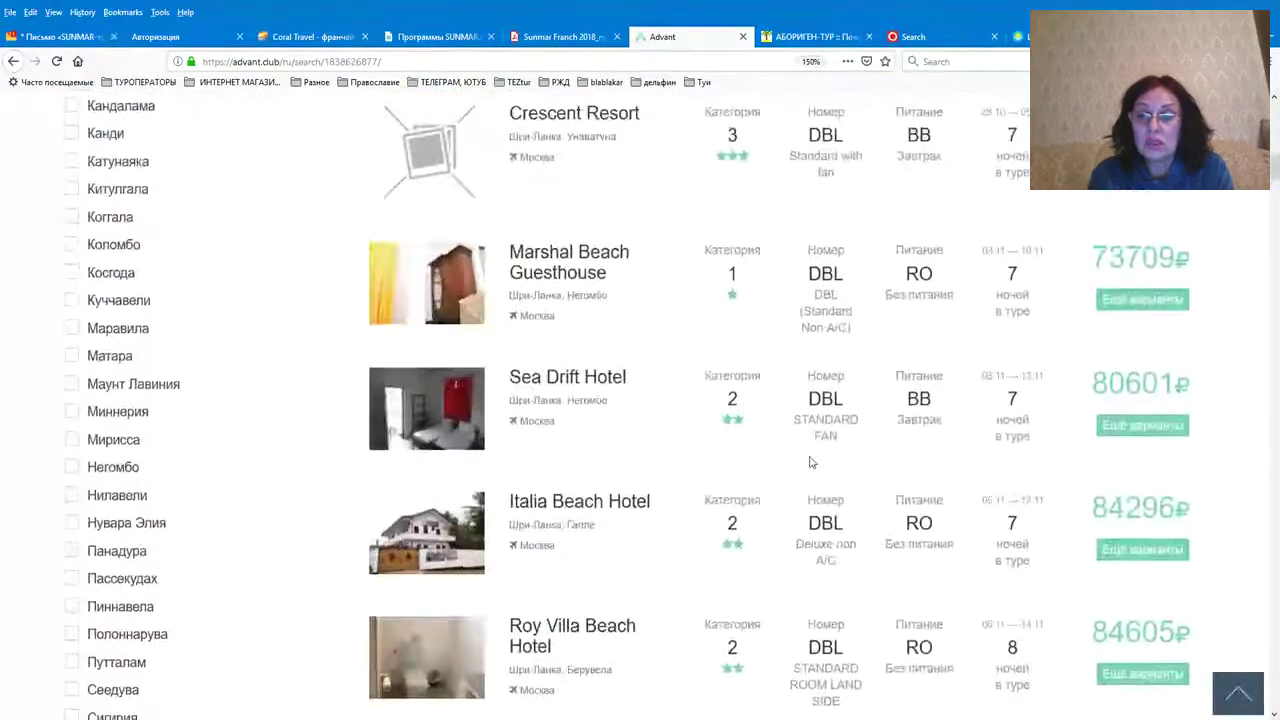
pyautogui.scroll(-2, 810, 462)
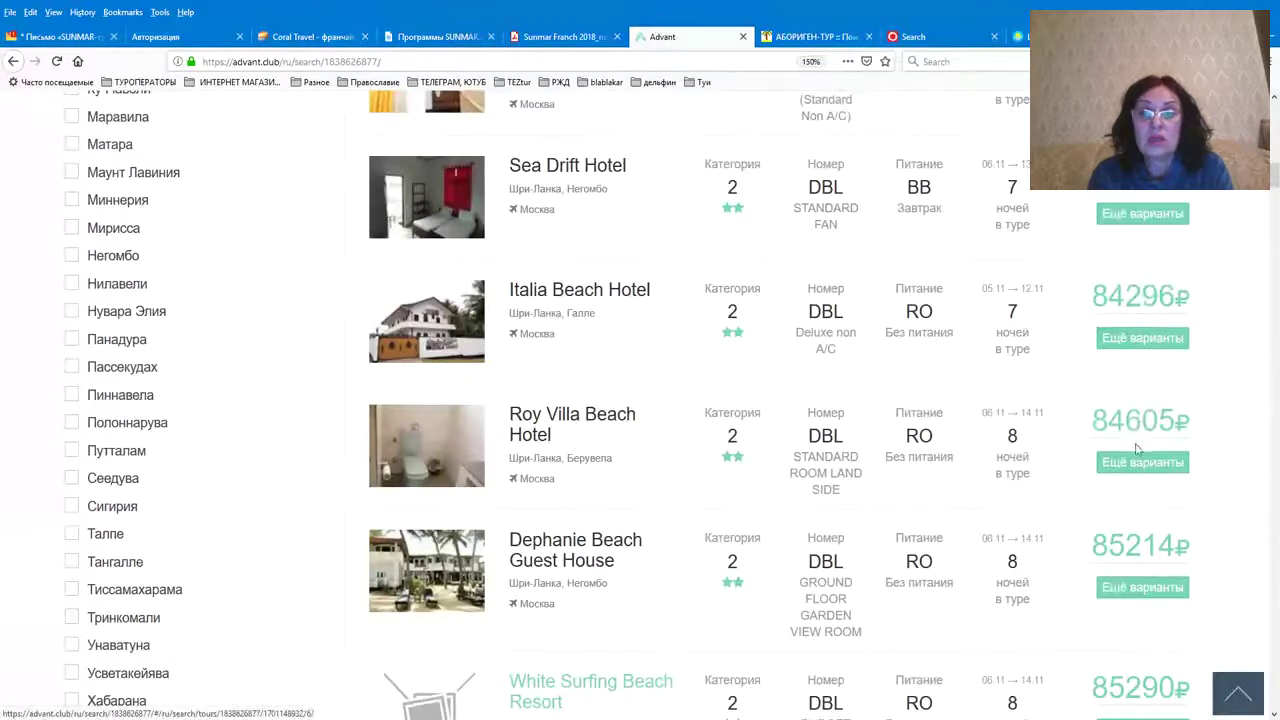
pyautogui.scroll(1, 986, 418)
pyautogui.scroll(4, 986, 418)
# Set the stay to 8 nights on Level.Travel and run the Шри-Ланка search for 2 adults from Moscow
pyautogui.click(1040, 36)
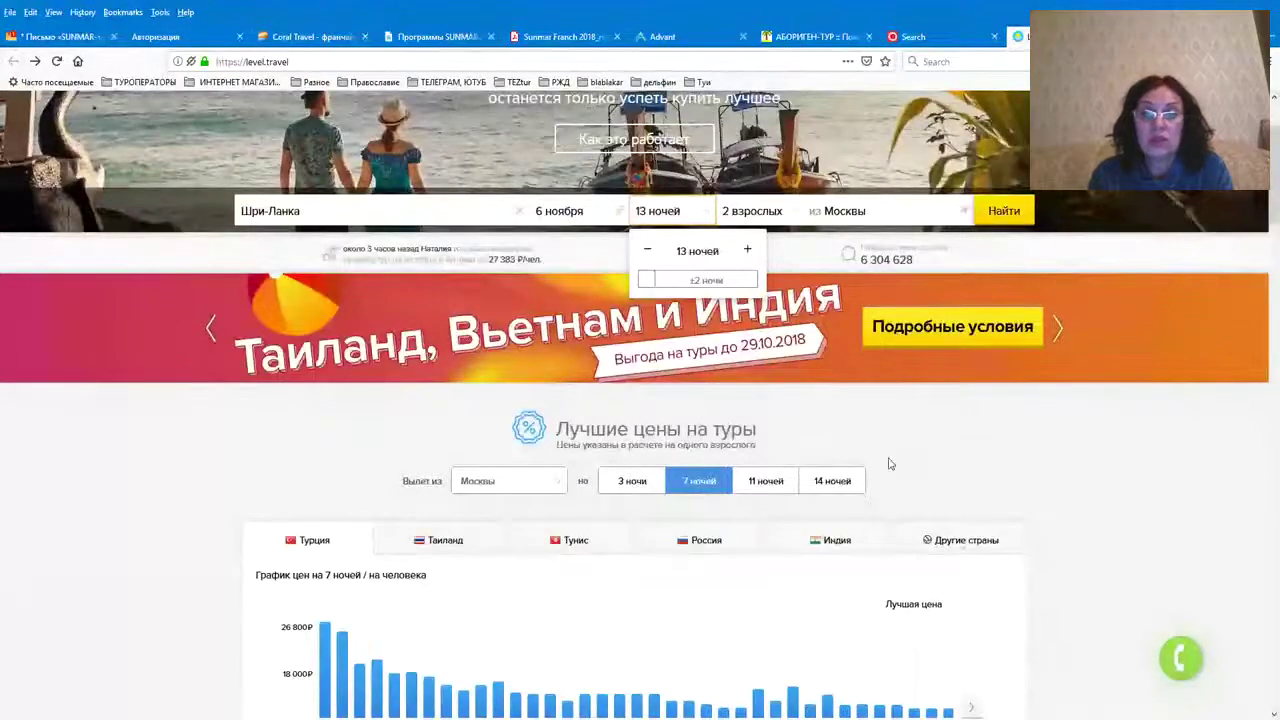
pyautogui.click(647, 253)
pyautogui.click(649, 254)
pyautogui.click(649, 254)
pyautogui.click(649, 254)
pyautogui.click(649, 254)
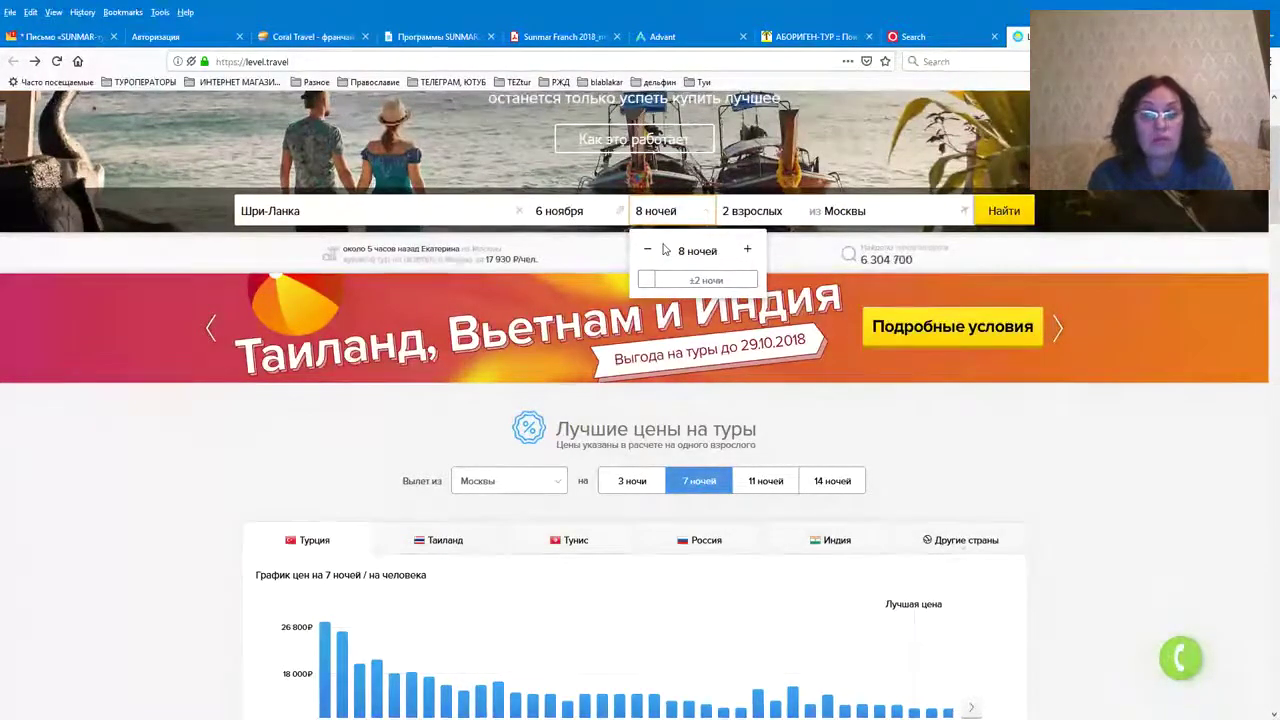
pyautogui.click(1210, 357)
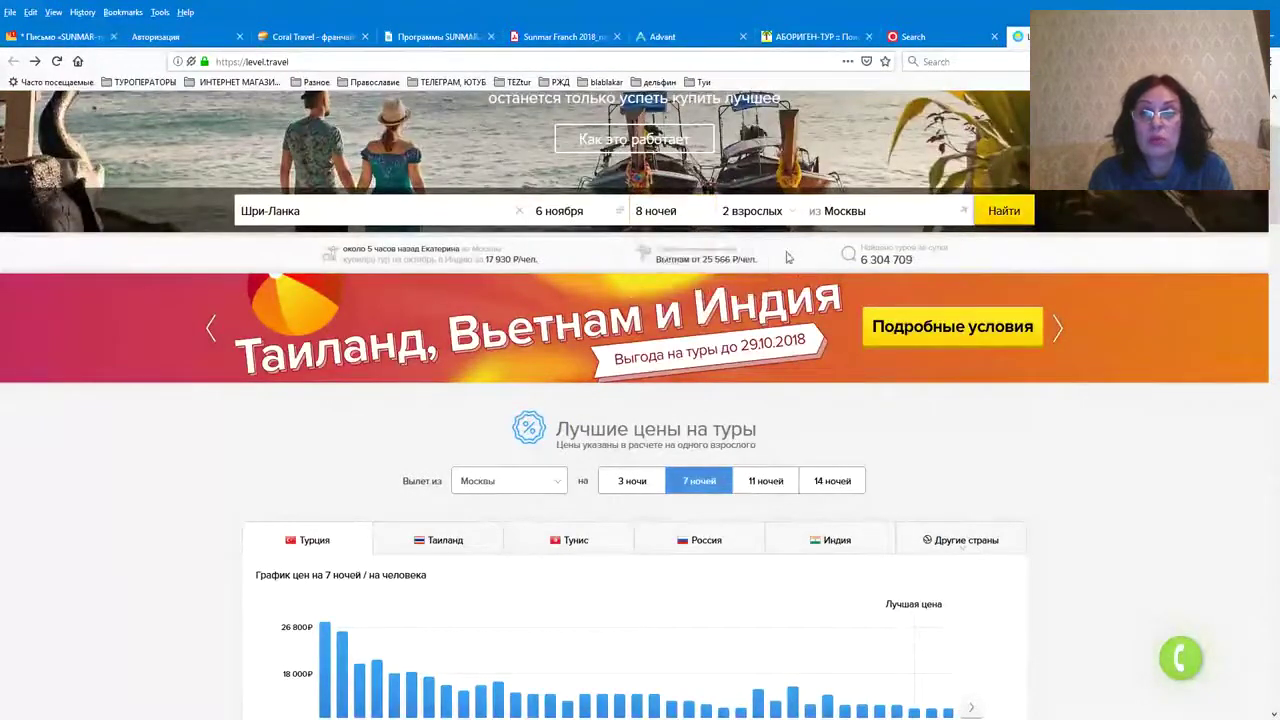
pyautogui.click(1001, 215)
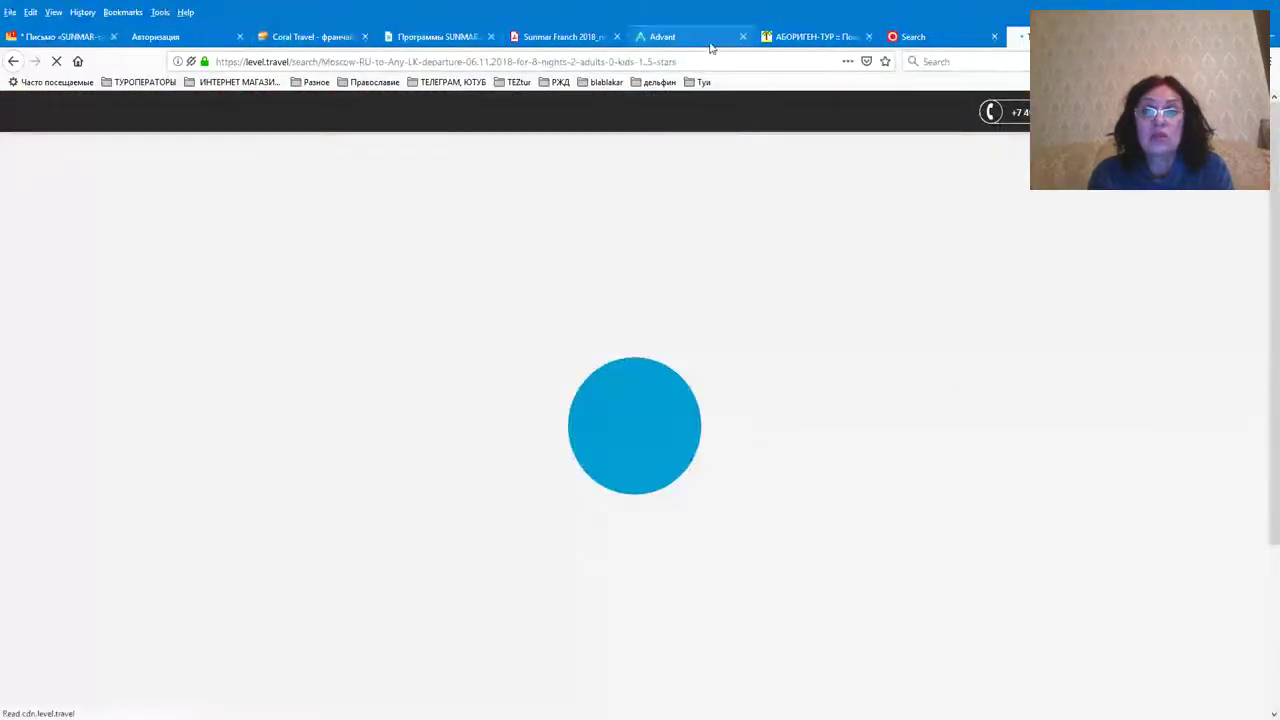
# Return to the Advant results and expand Sea Drift Hotel's variants to view its prices by nights and start date
pyautogui.click(710, 46)
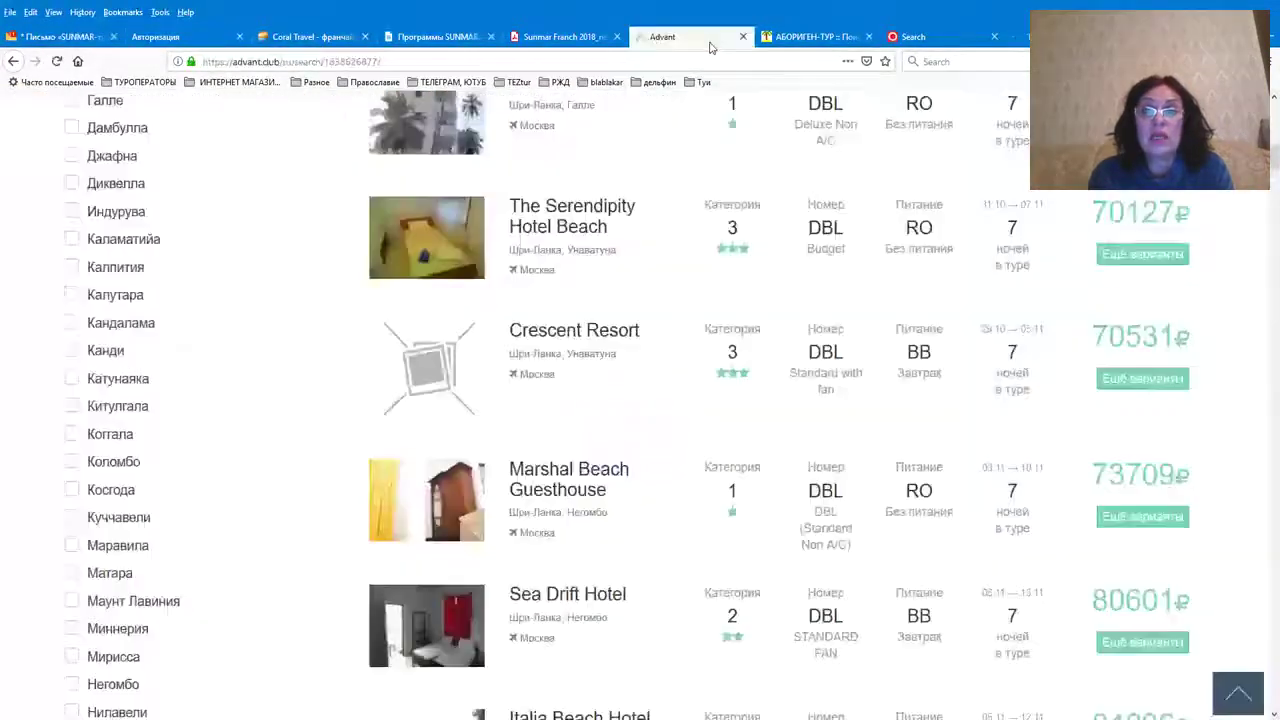
pyautogui.scroll(3, 855, 430)
pyautogui.scroll(4, 851, 437)
pyautogui.scroll(5, 848, 441)
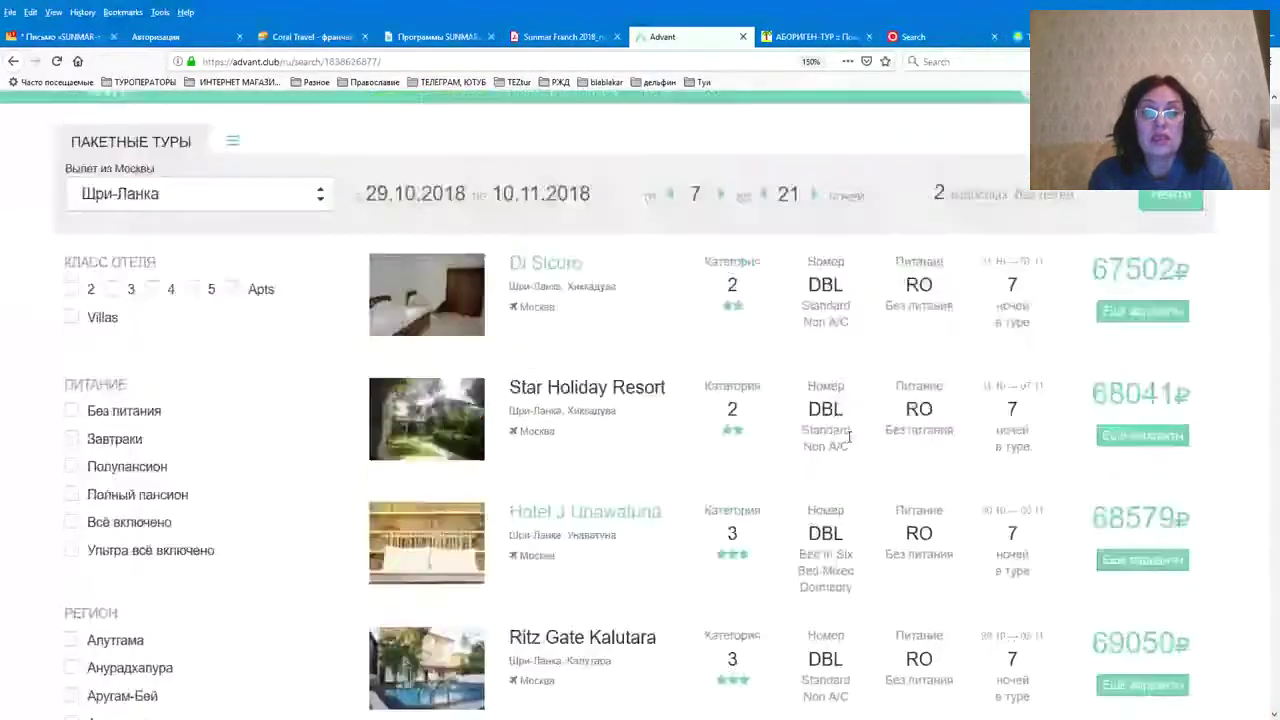
pyautogui.scroll(-5, 846, 449)
pyautogui.scroll(-10, 848, 447)
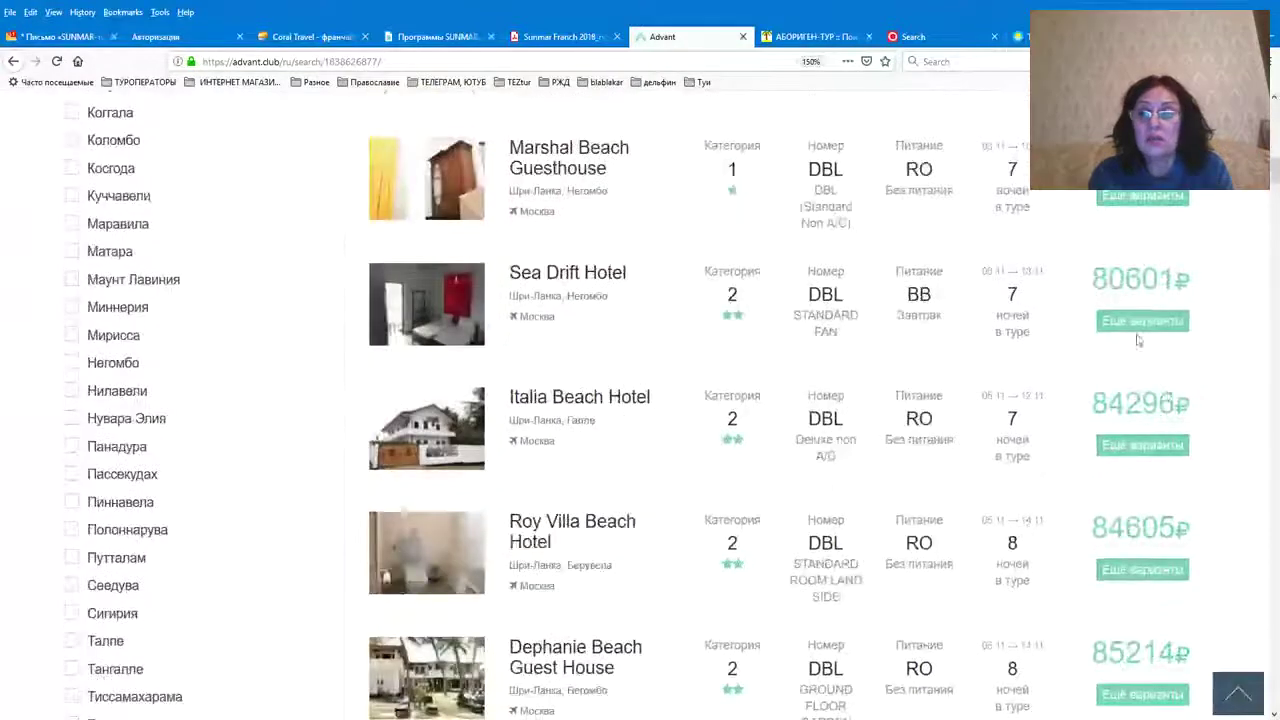
pyautogui.click(1138, 322)
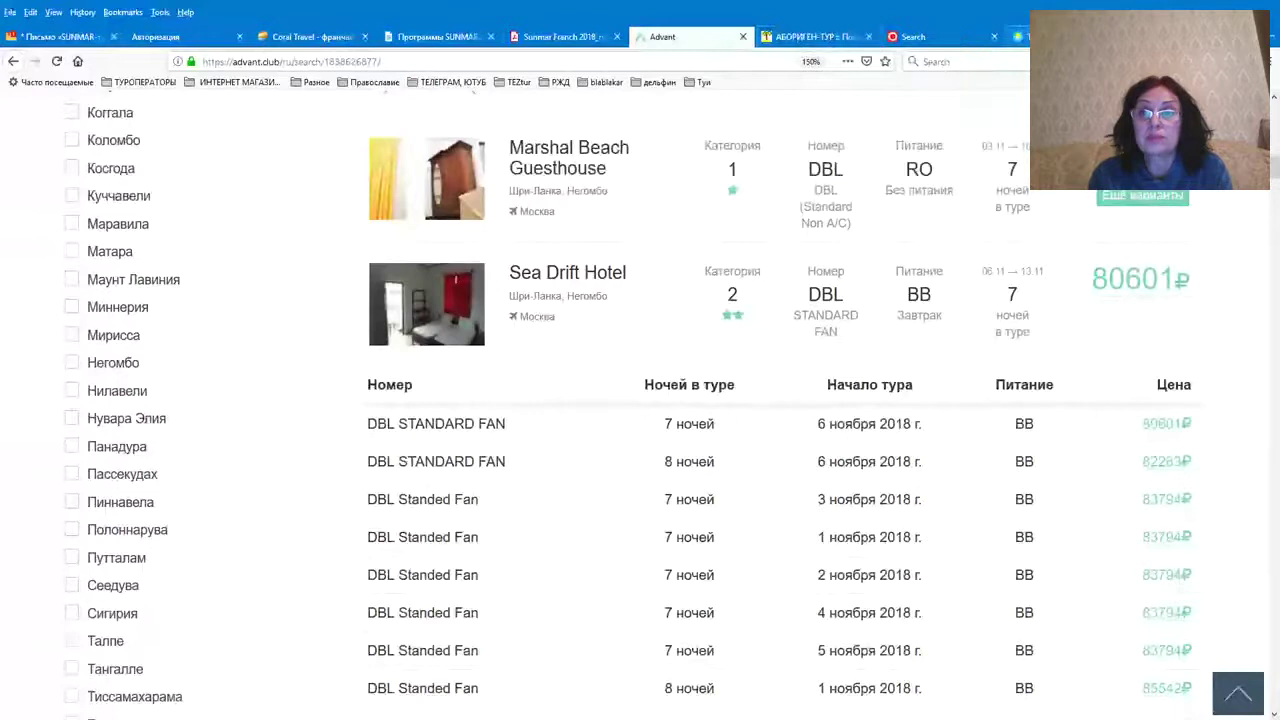
# Go back to the Level.Travel results and sort the Шри-Ланка tours by price
pyautogui.click(1060, 36)
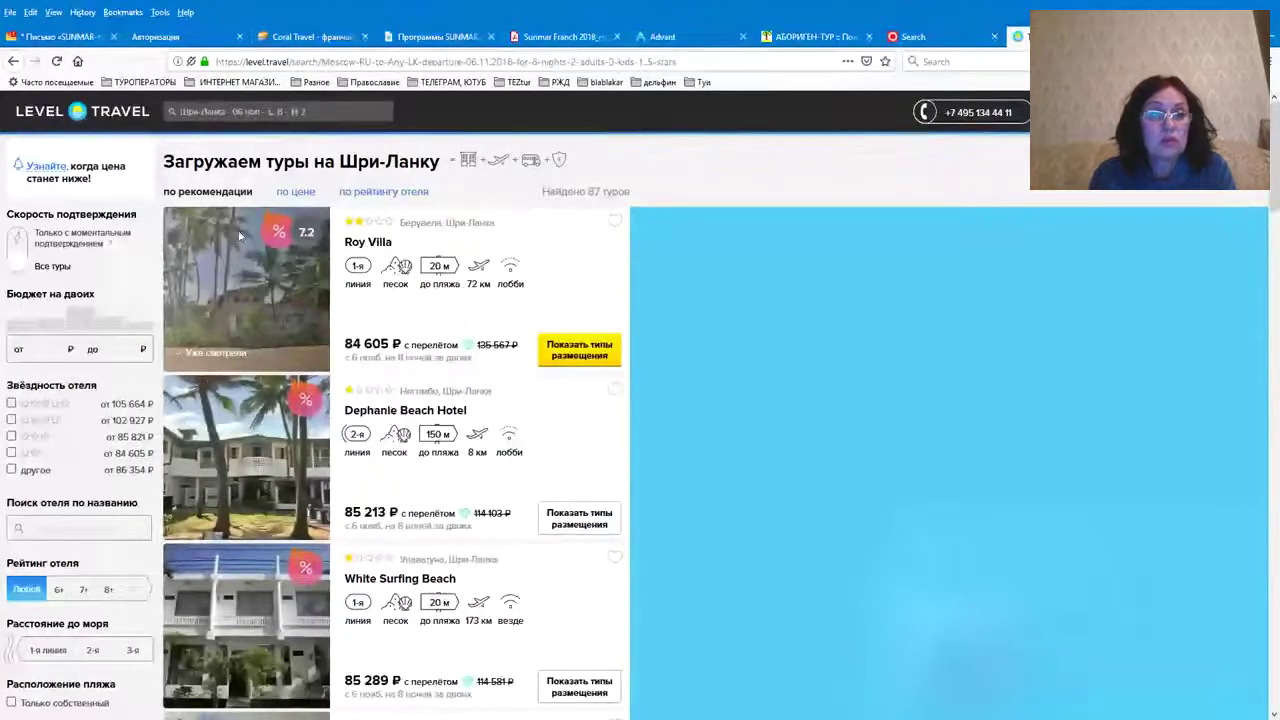
pyautogui.click(298, 193)
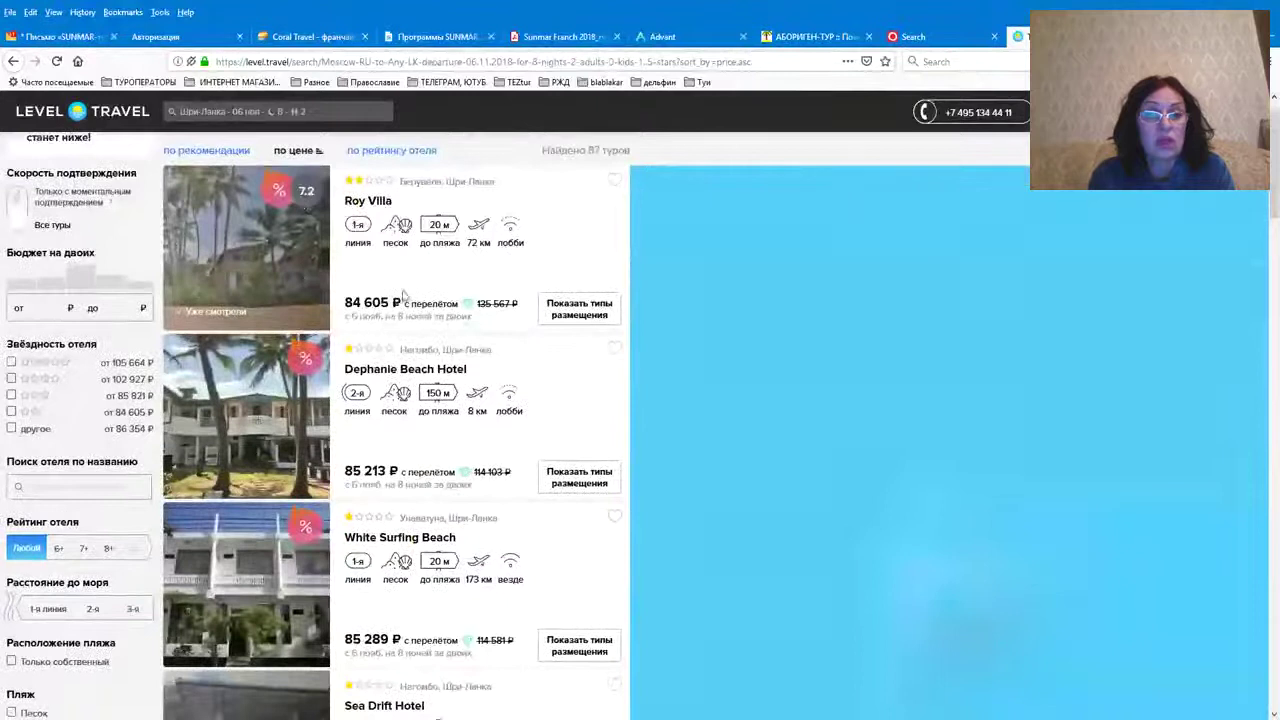
pyautogui.scroll(1, 440, 355)
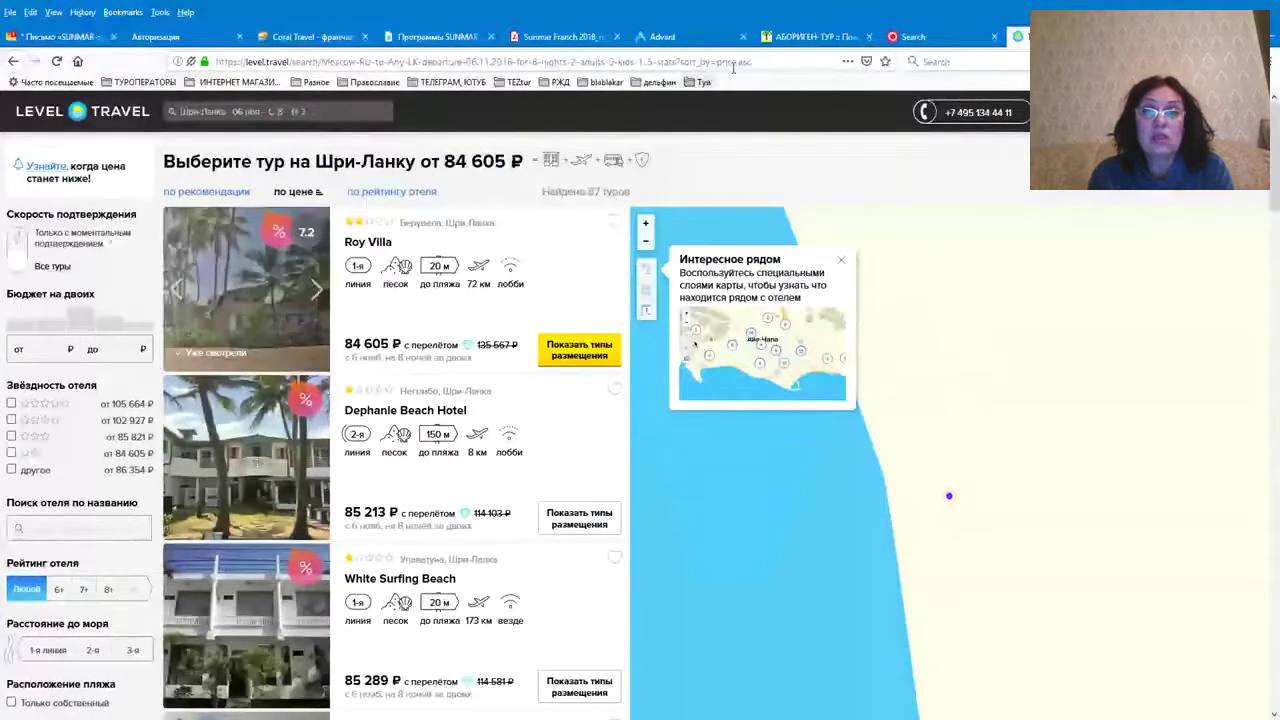
# Examine the Anex and Pegas offers for Sea Drift Guest House on Абориген-Тур
pyautogui.click(798, 38)
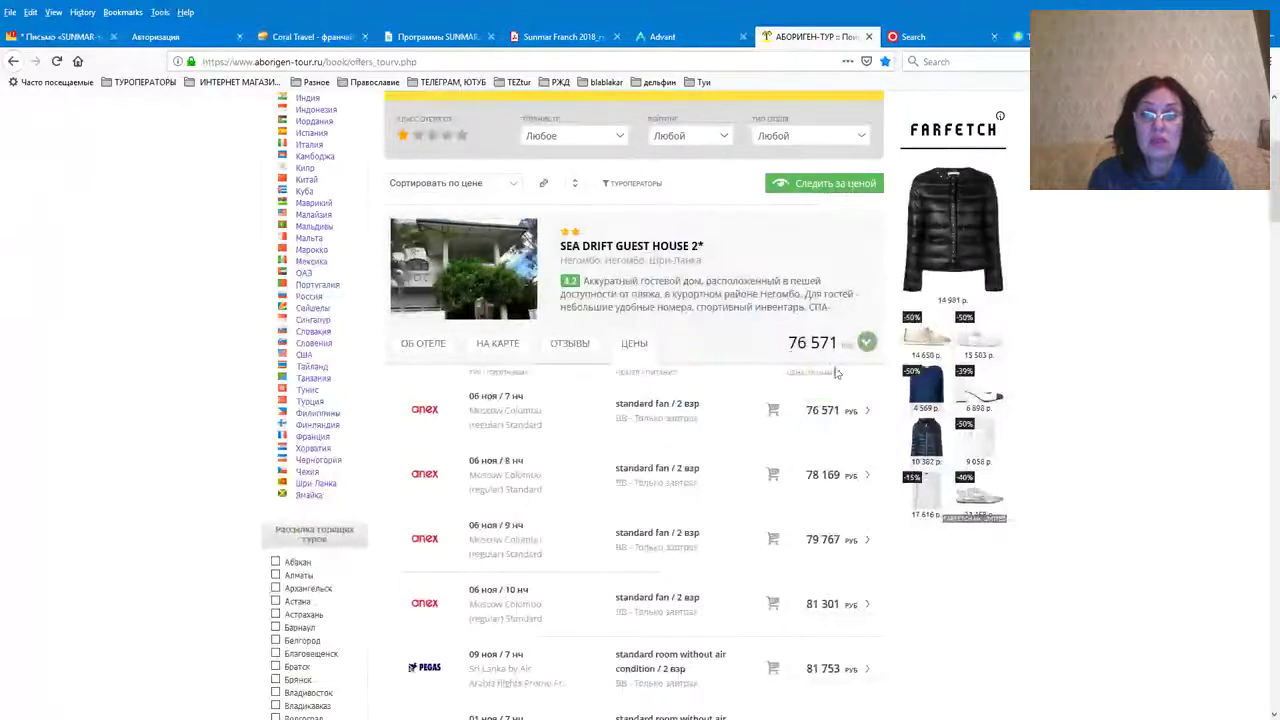
pyautogui.scroll(-2, 799, 456)
pyautogui.scroll(-2, 799, 456)
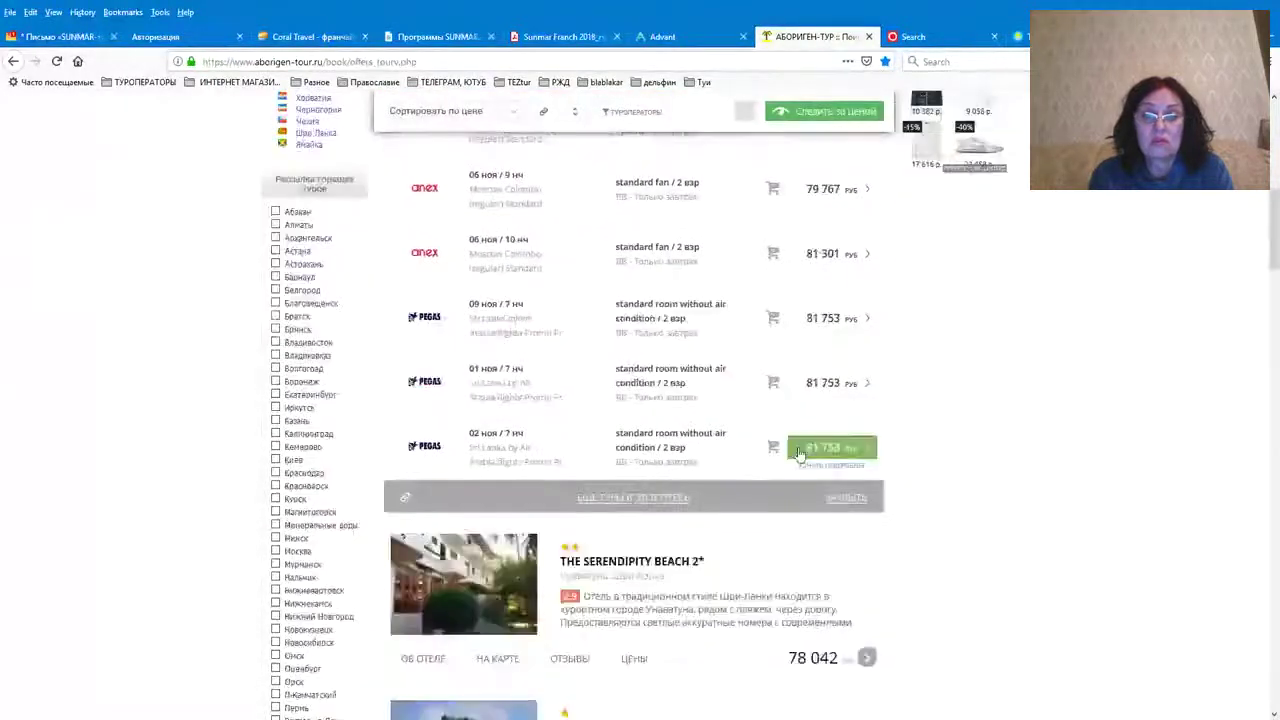
pyautogui.scroll(3, 799, 456)
# Look through the price-sorted Шри-Ланка hotels on Level.Travel, including Sea Drift Hotel, to compare them with Абориген-Тур's offers
pyautogui.click(1018, 36)
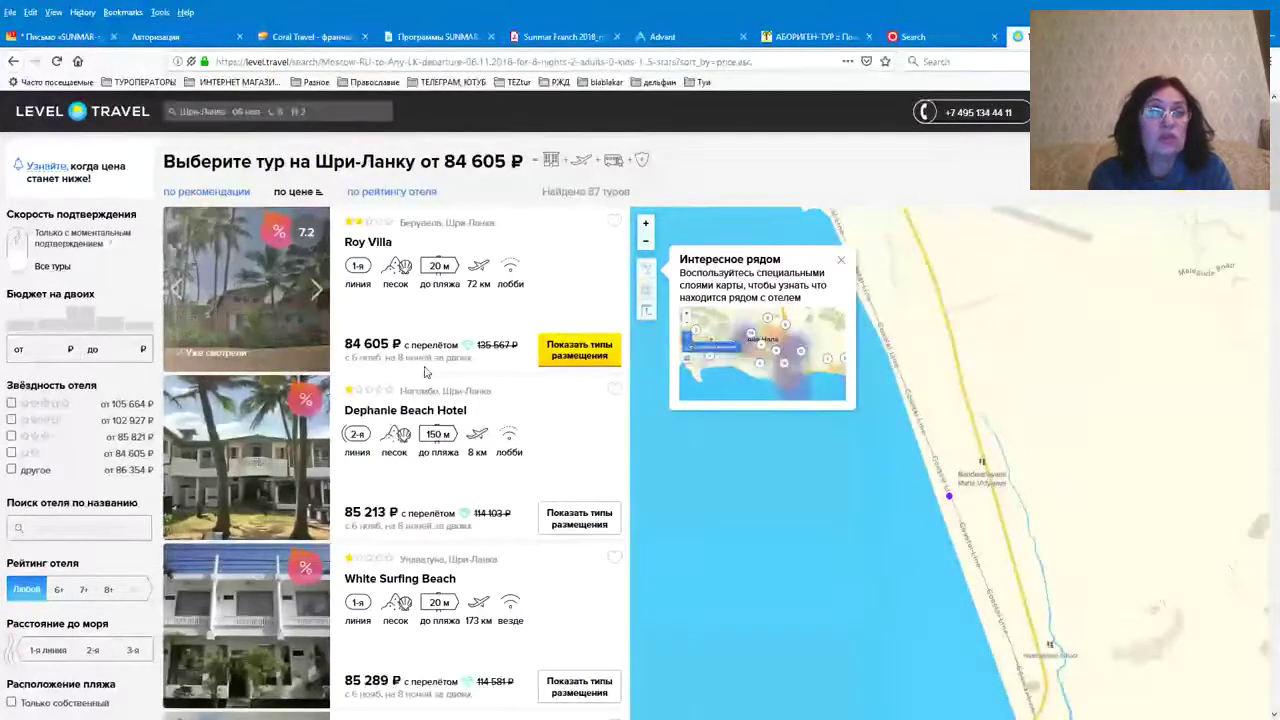
pyautogui.scroll(-3, 425, 374)
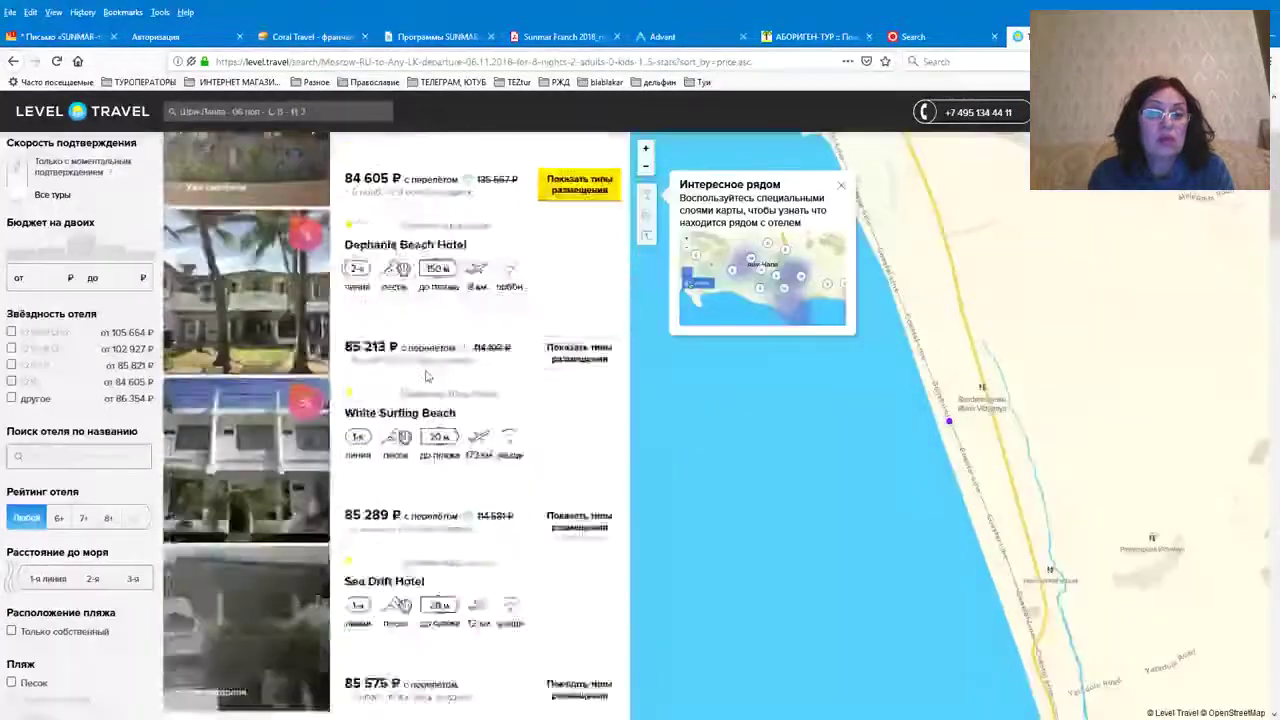
pyautogui.scroll(-12, 425, 374)
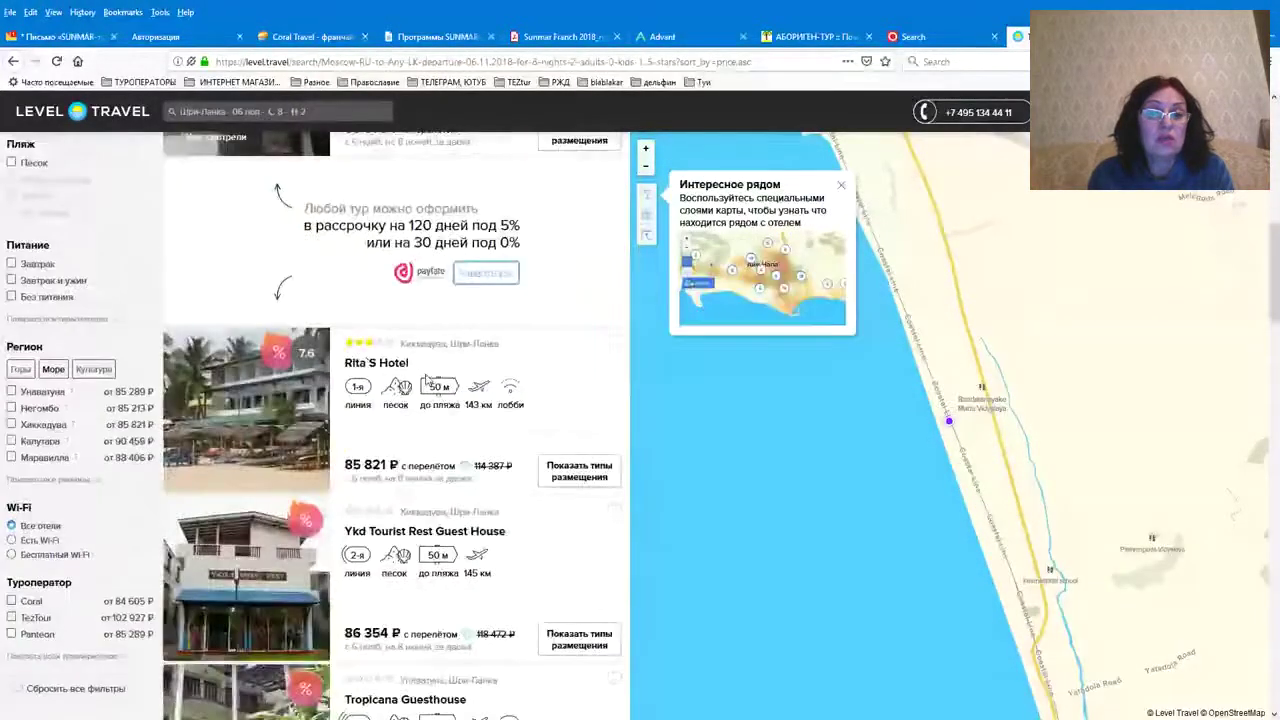
# Examine the pricier Шри-Ланка hotels further down the price-sorted list, plus the region and tour operator filters with their starting prices
pyautogui.scroll(-8, 425, 381)
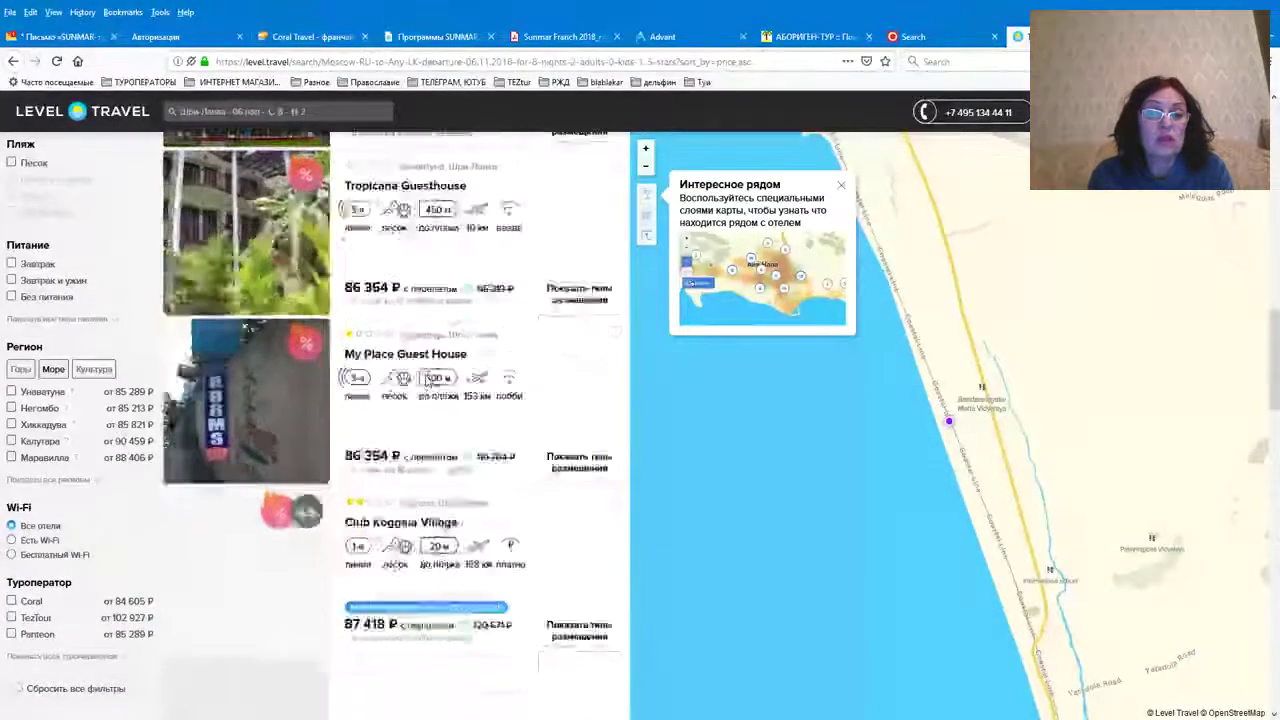
pyautogui.scroll(-6, 430, 383)
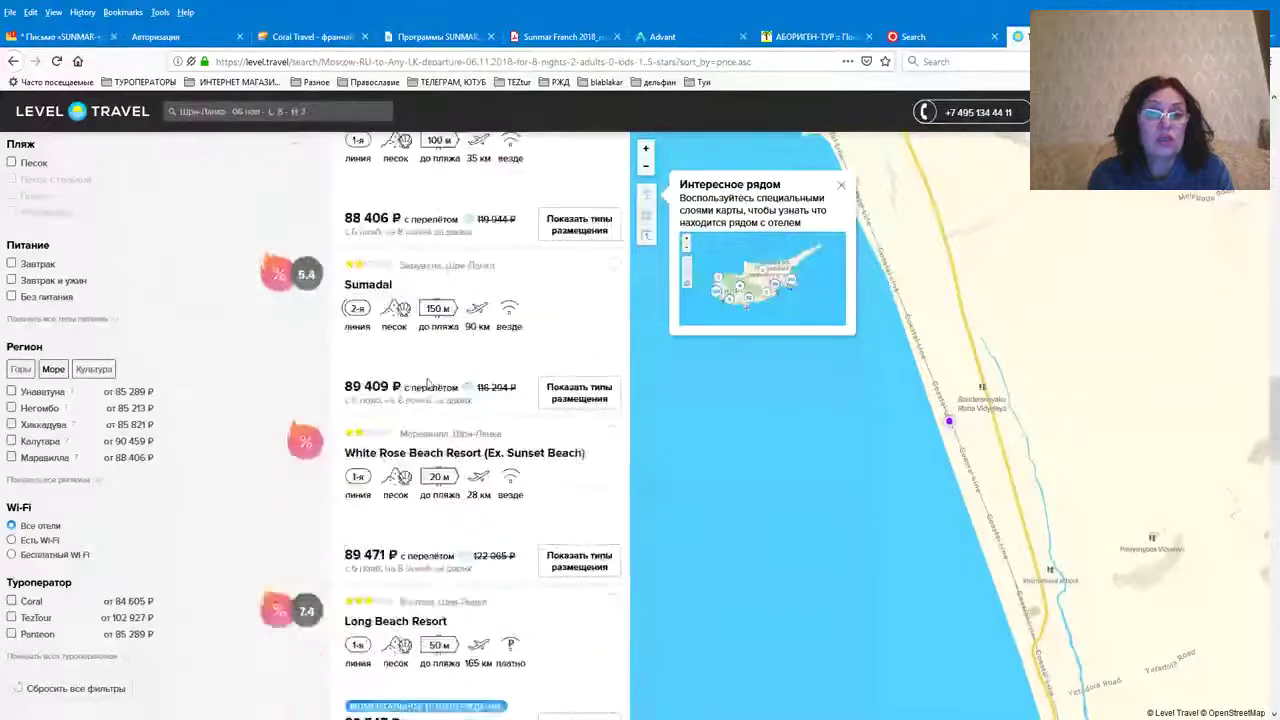
pyautogui.scroll(-3, 430, 383)
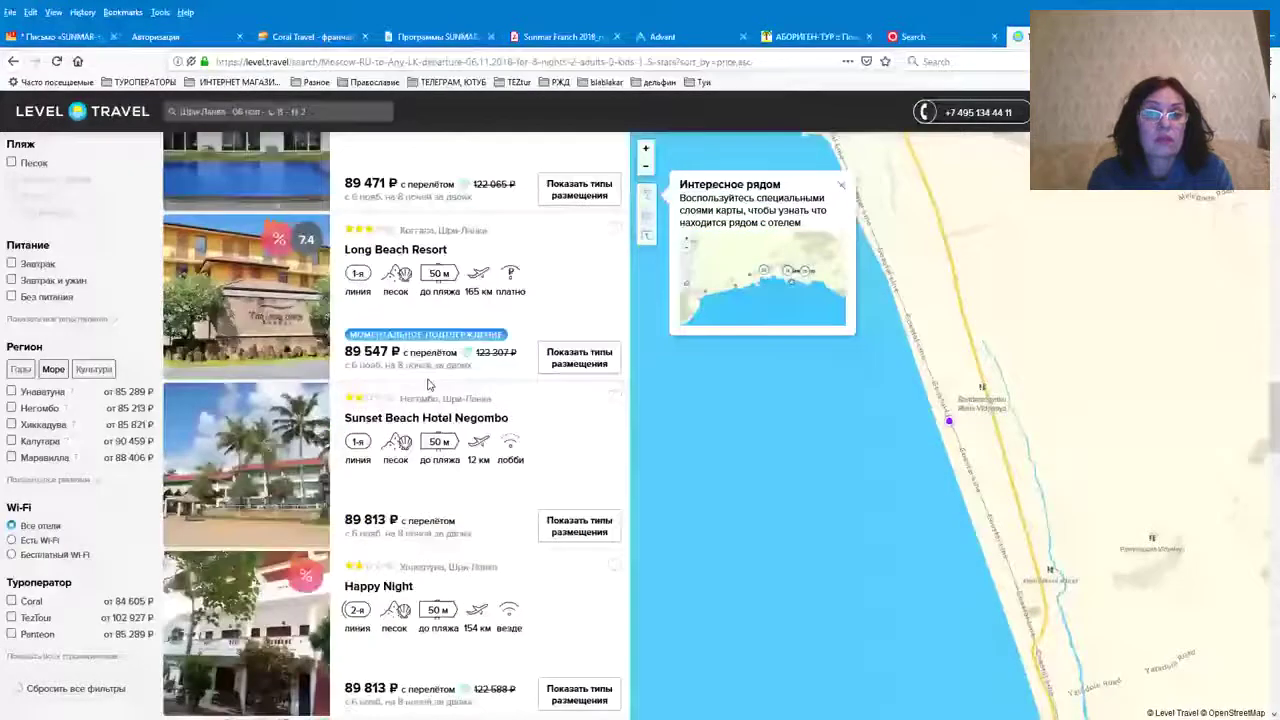
pyautogui.scroll(8, 425, 388)
pyautogui.scroll(5, 425, 385)
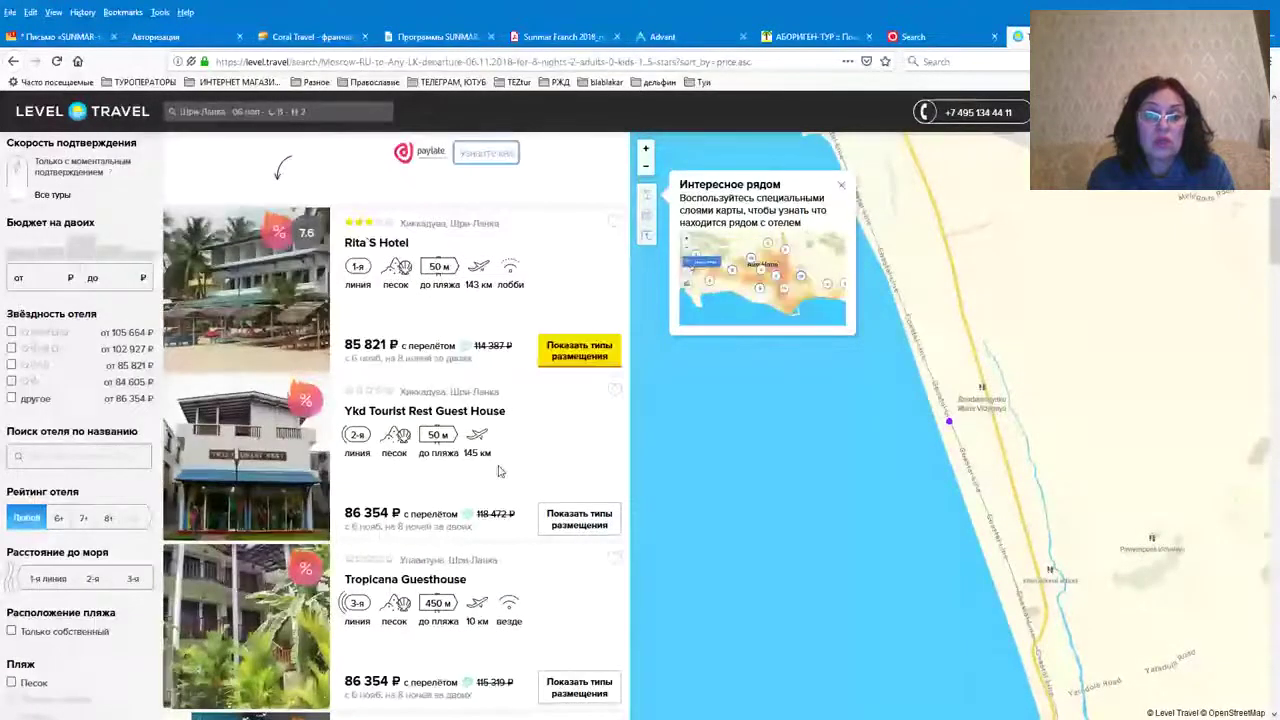
pyautogui.scroll(7, 435, 333)
pyautogui.scroll(2, 487, 479)
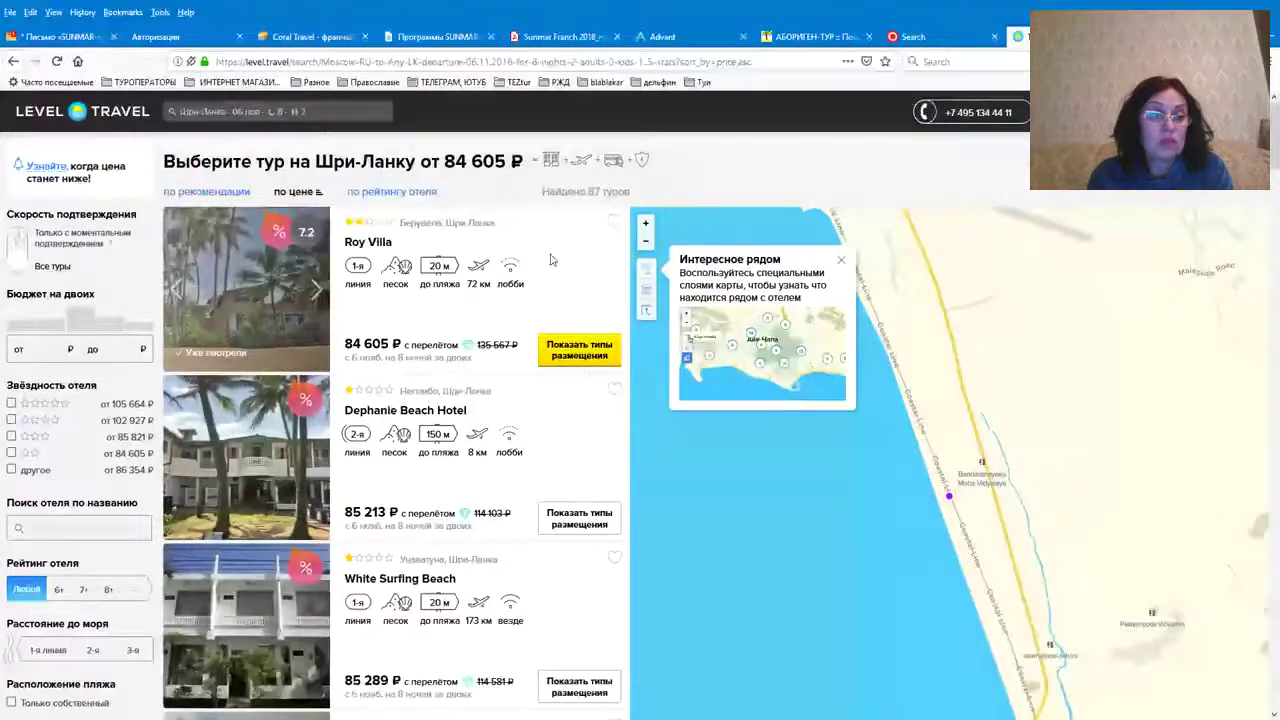
pyautogui.scroll(-5, 551, 259)
pyautogui.scroll(-5, 75, 479)
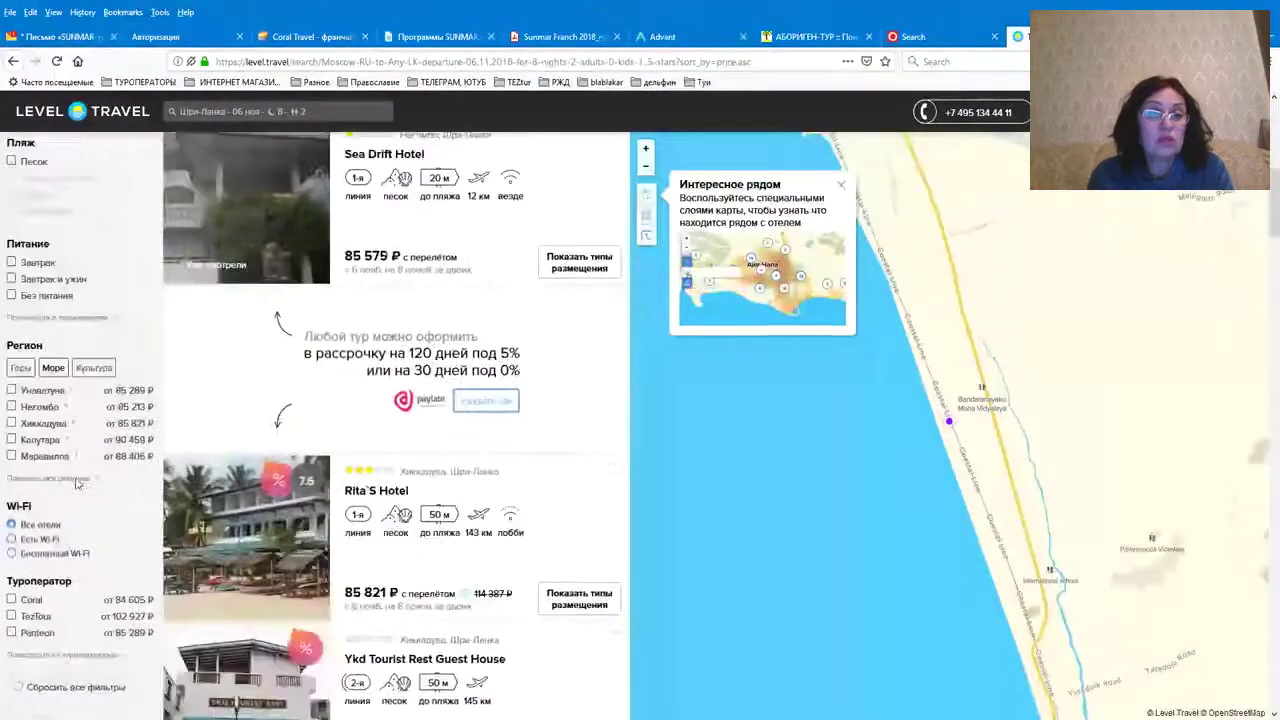
pyautogui.scroll(3, 38, 149)
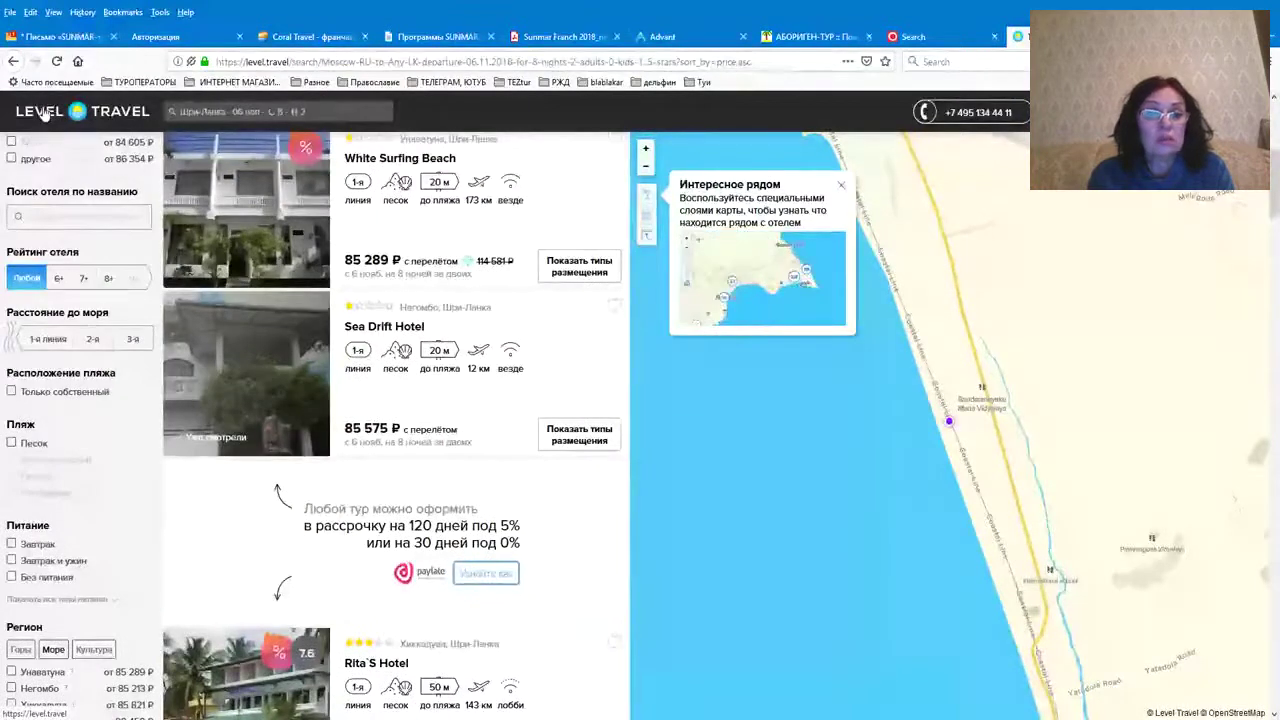
# Return to the Level.Travel home page, open the О нас page and read about its prices, partner operators and reliability
pyautogui.click(44, 115)
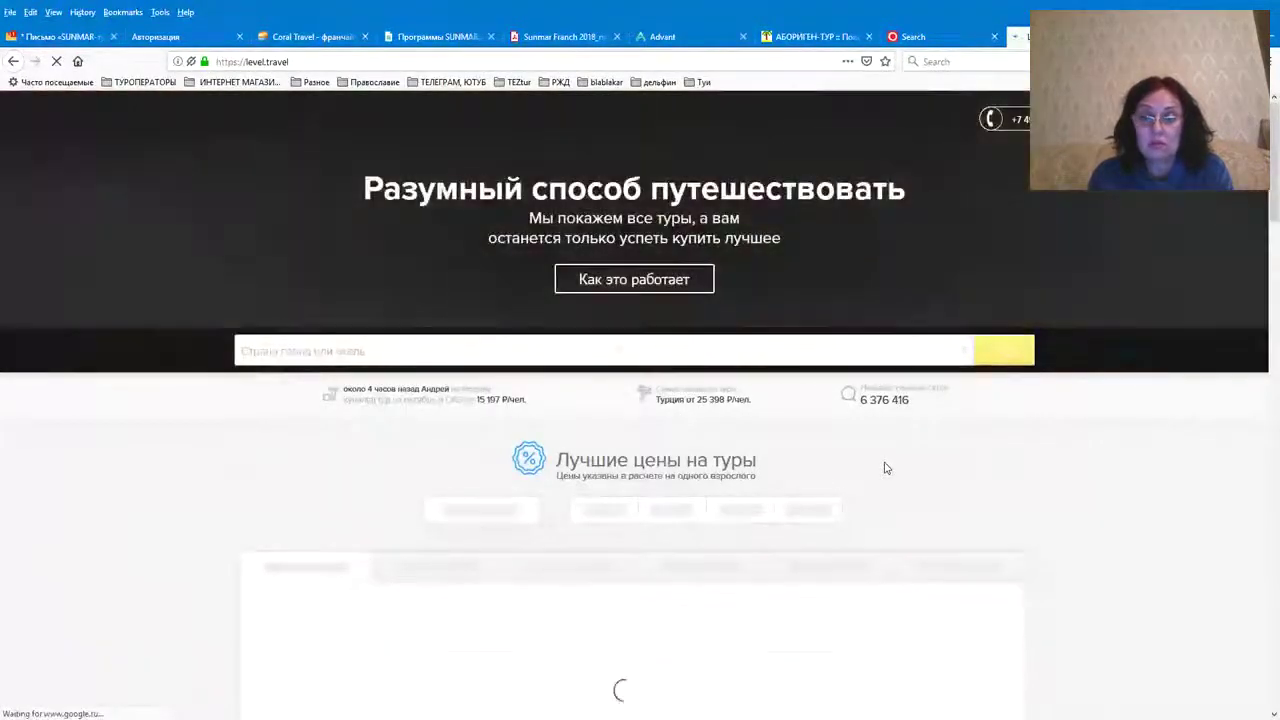
pyautogui.scroll(-6, 884, 467)
pyautogui.scroll(-10, 884, 467)
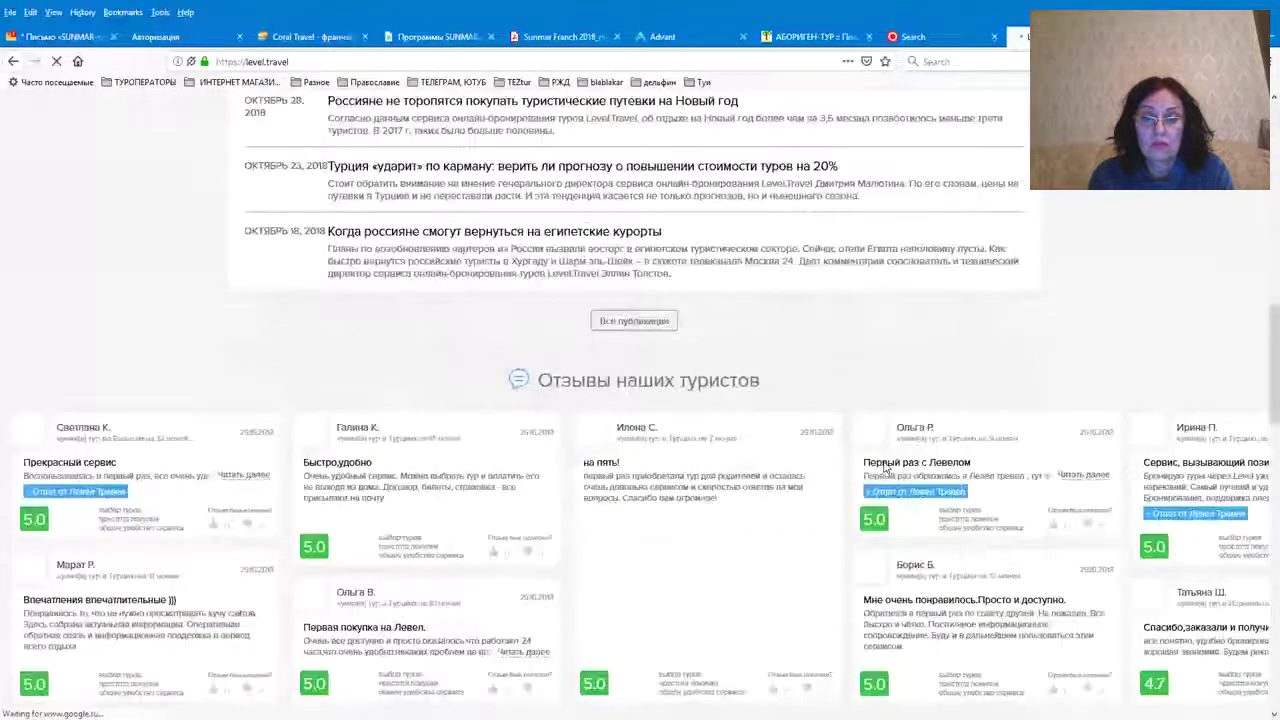
pyautogui.scroll(-10, 884, 467)
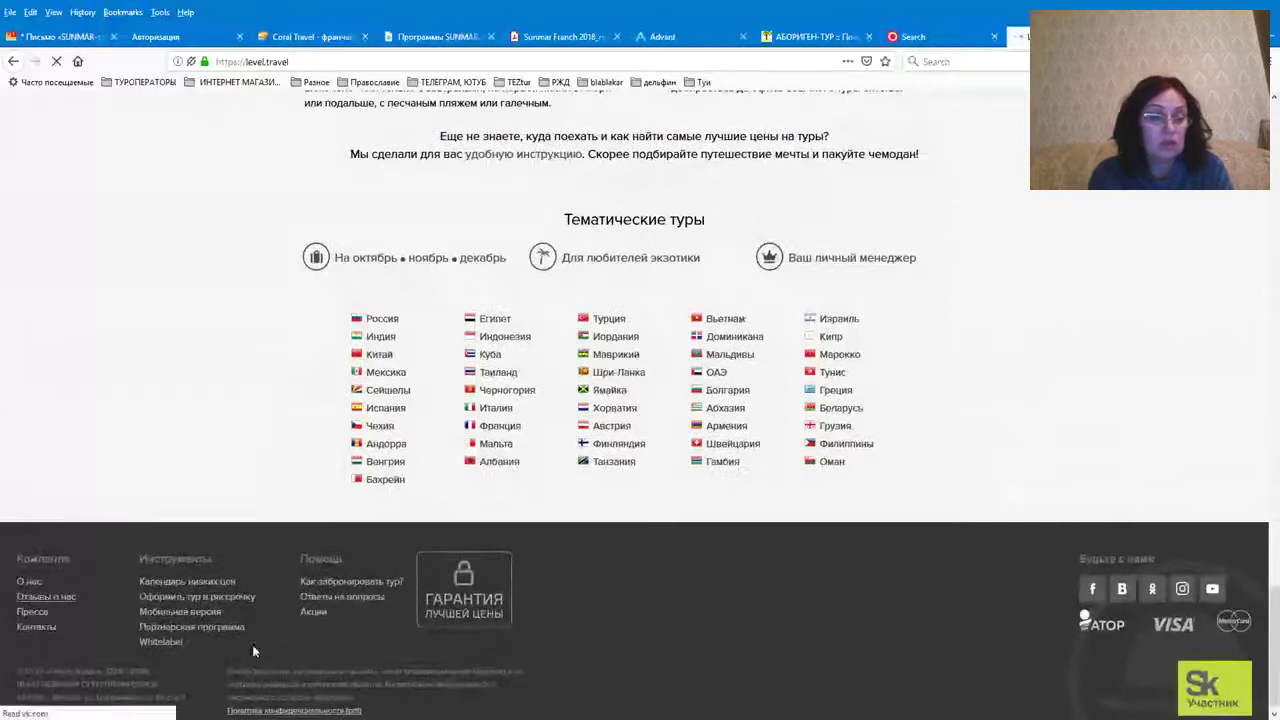
pyautogui.click(28, 586)
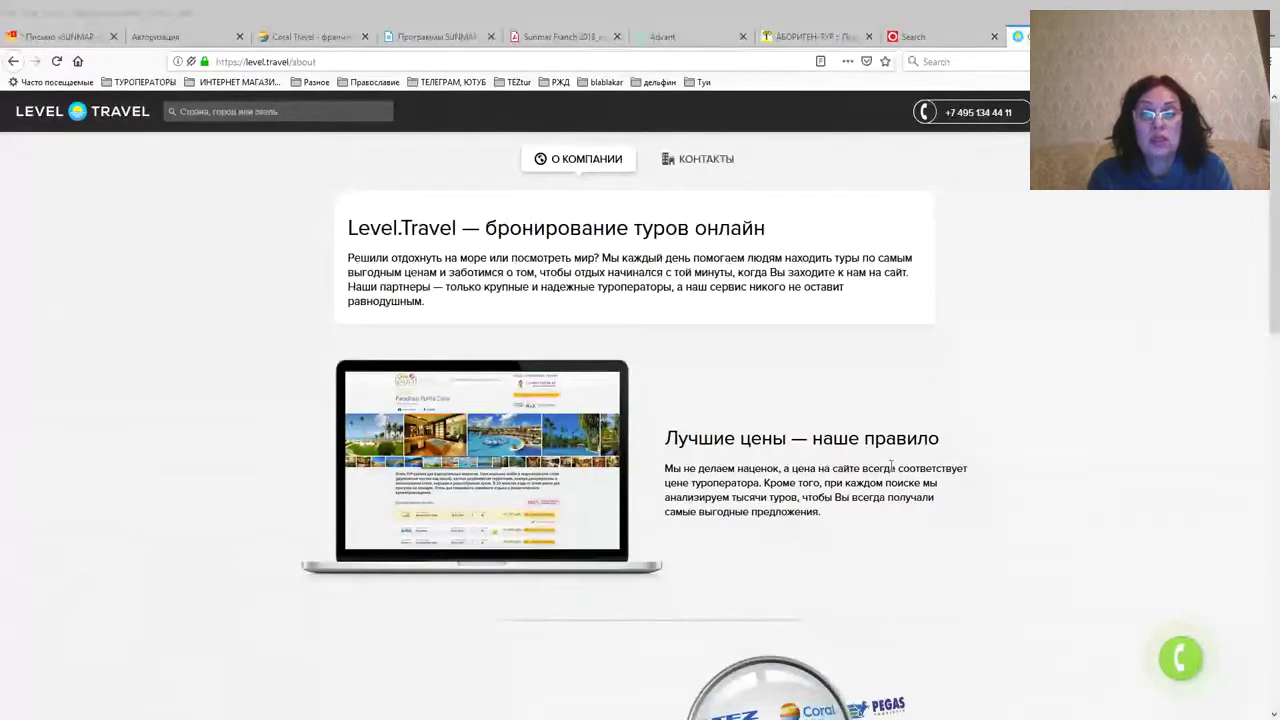
pyautogui.scroll(-5, 941, 467)
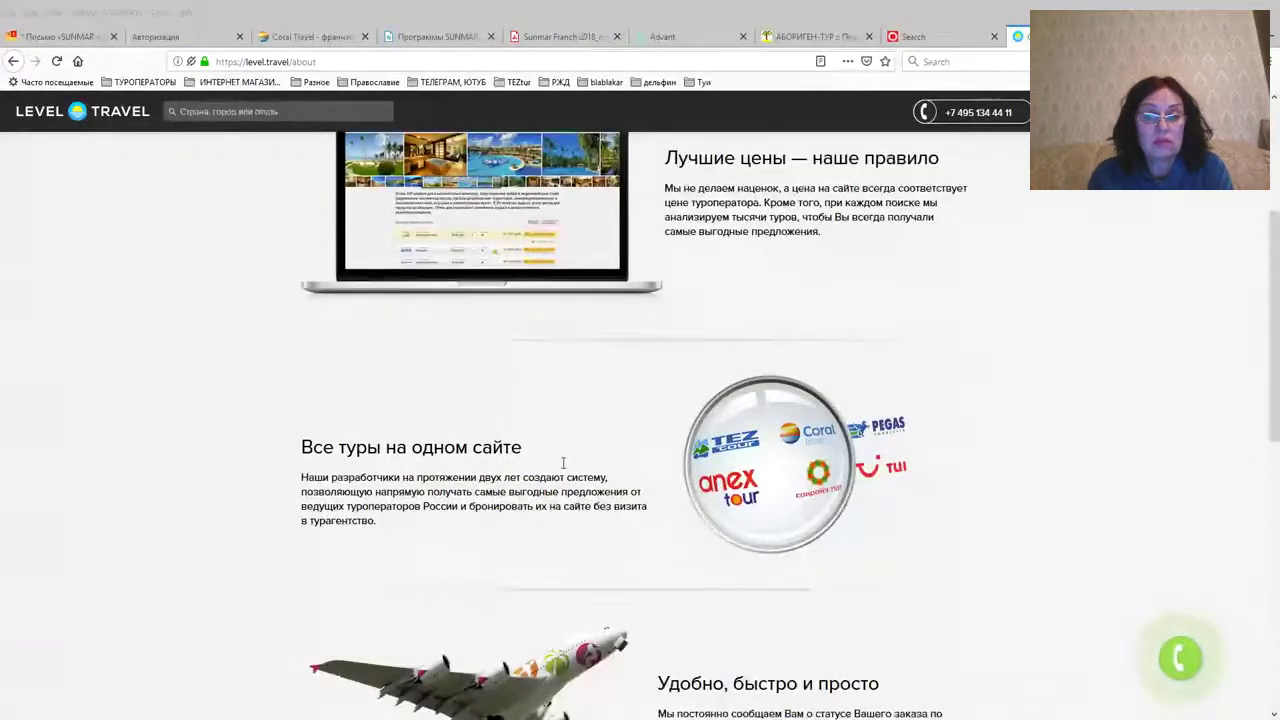
pyautogui.scroll(-5, 891, 283)
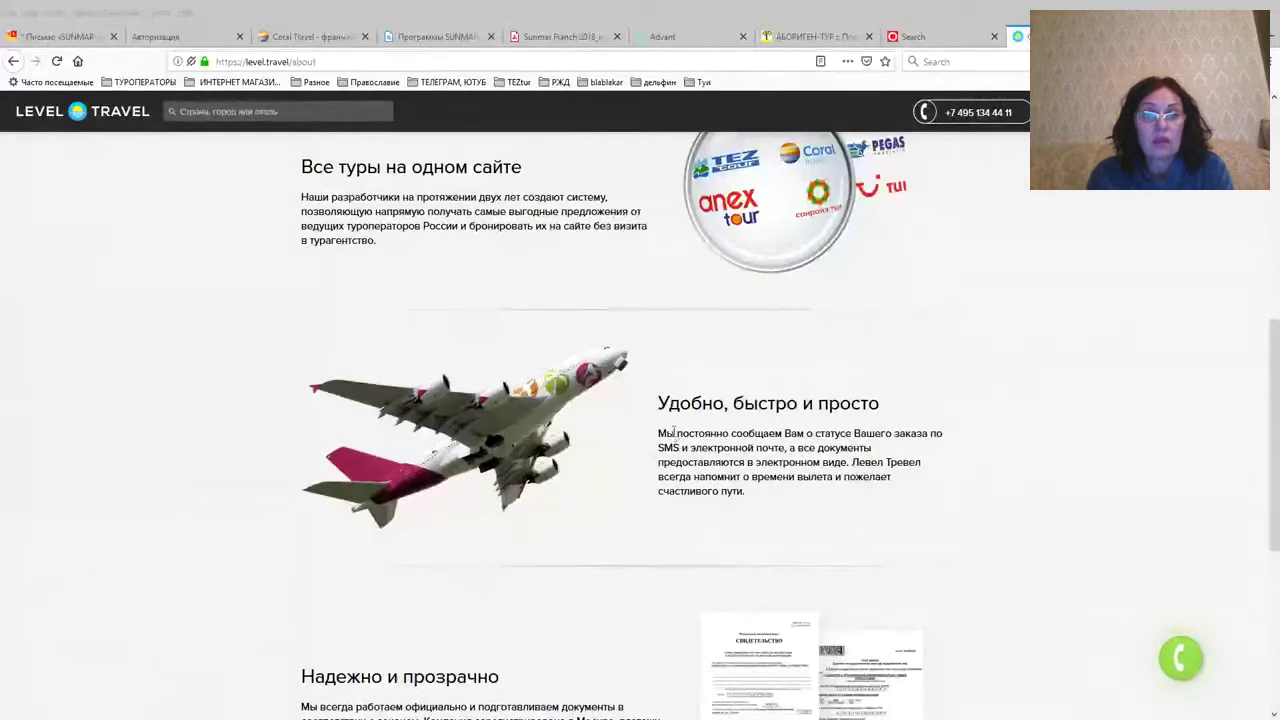
pyautogui.scroll(-4, 621, 410)
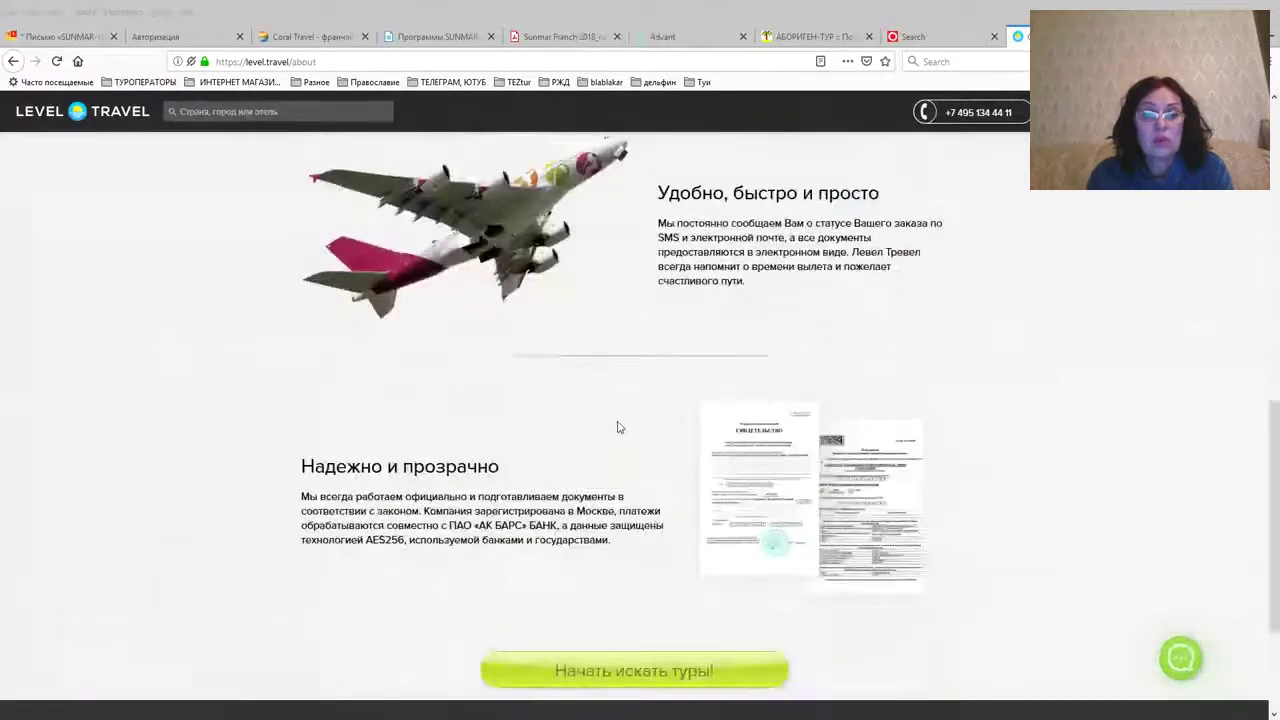
pyautogui.scroll(-3, 618, 427)
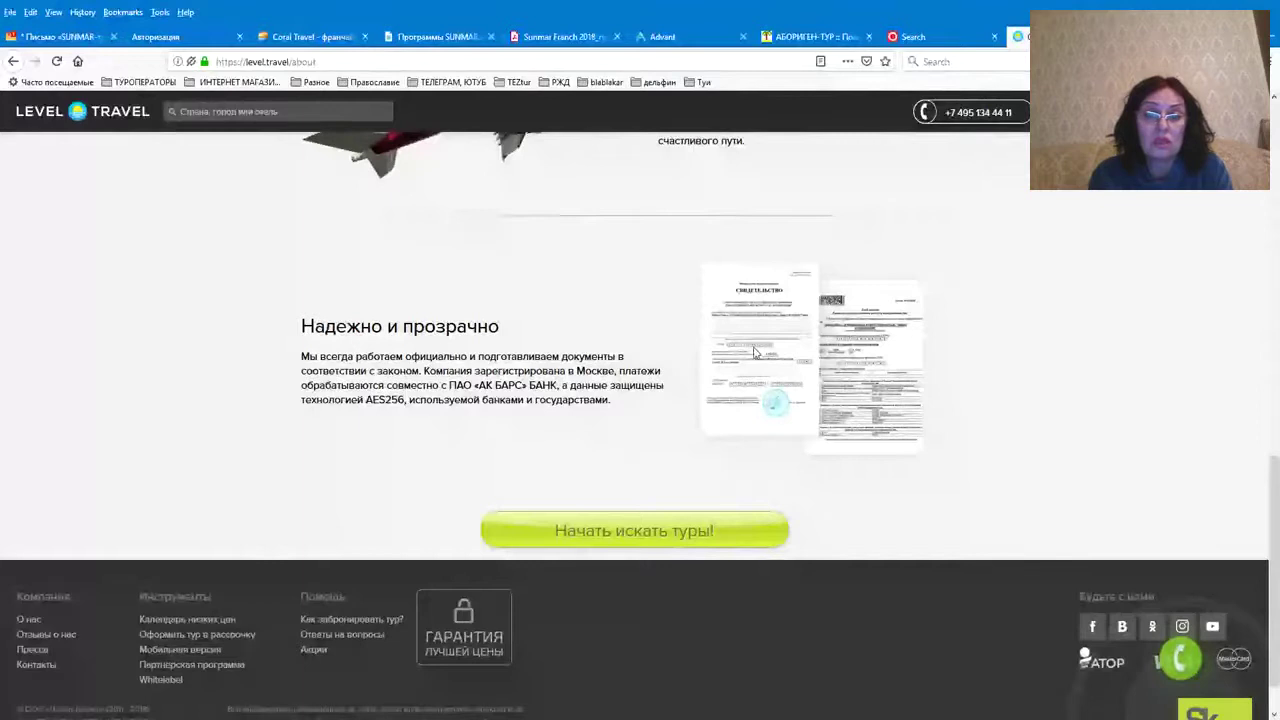
pyautogui.scroll(-1, 740, 360)
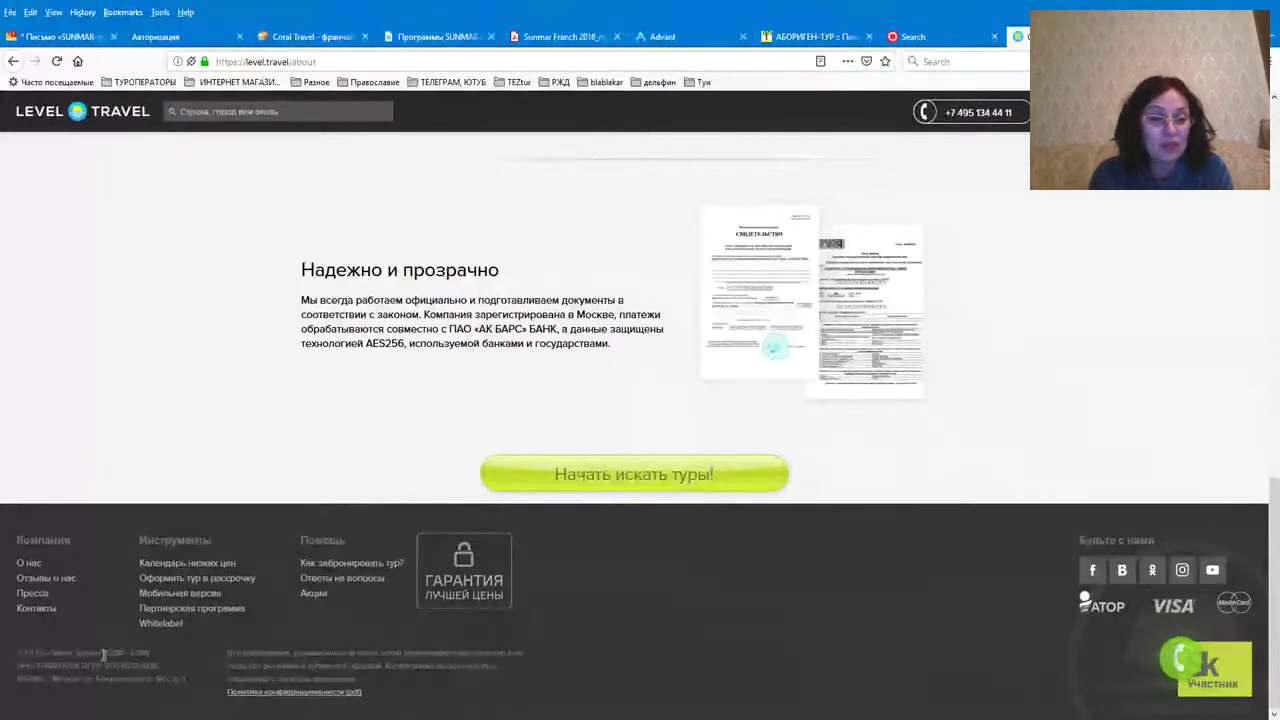
# Open the Контакты page and examine the company's office address, working hours, department contacts and Реквизиты
pyautogui.click(34, 610)
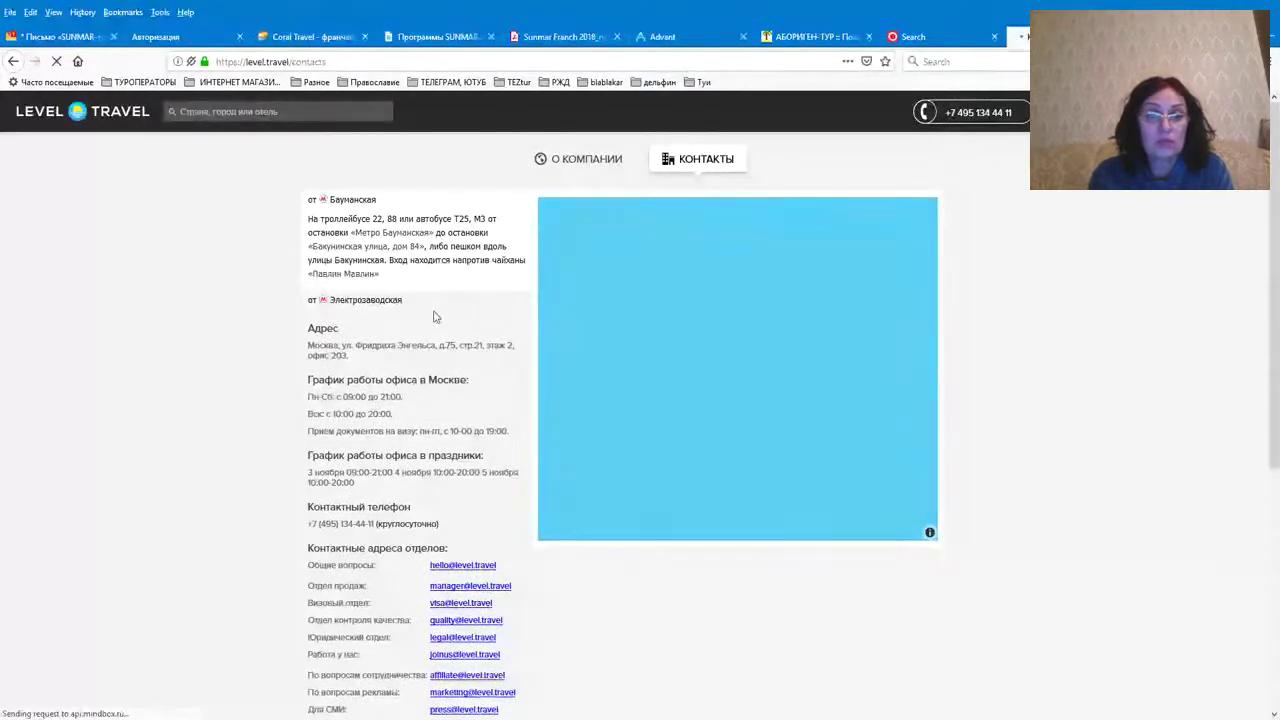
pyautogui.scroll(-1, 433, 317)
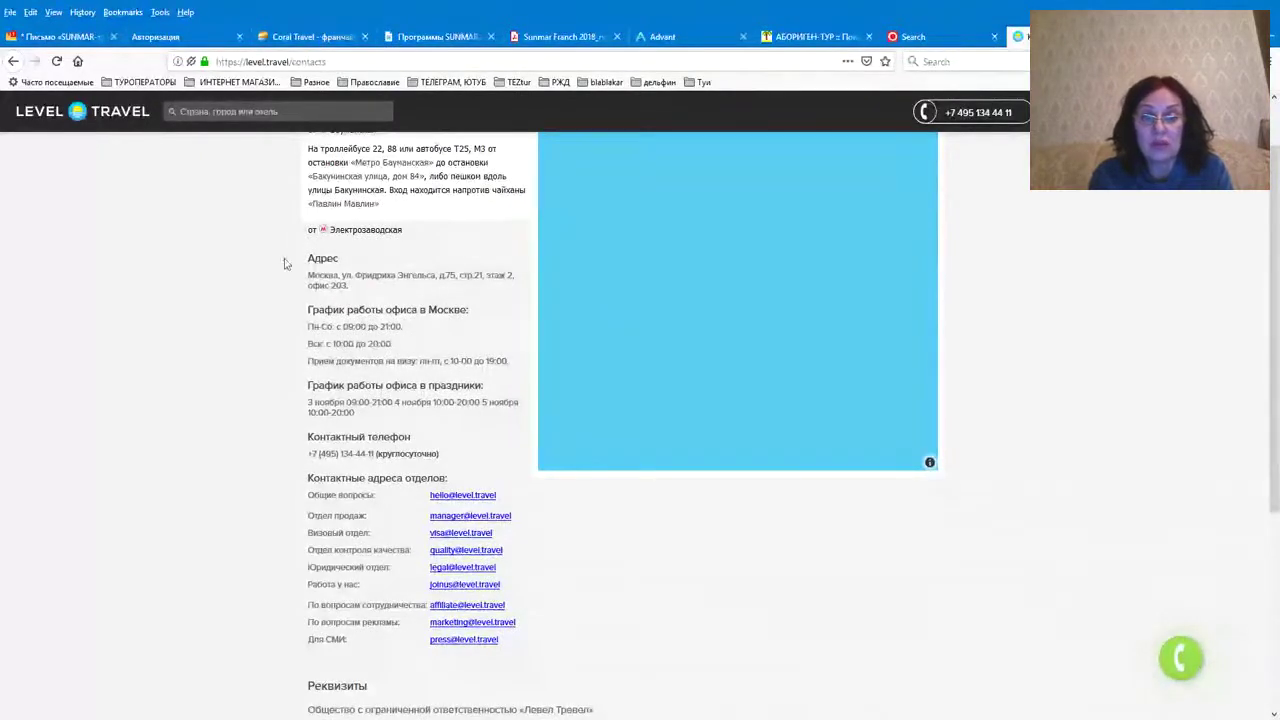
pyautogui.scroll(-1, 510, 300)
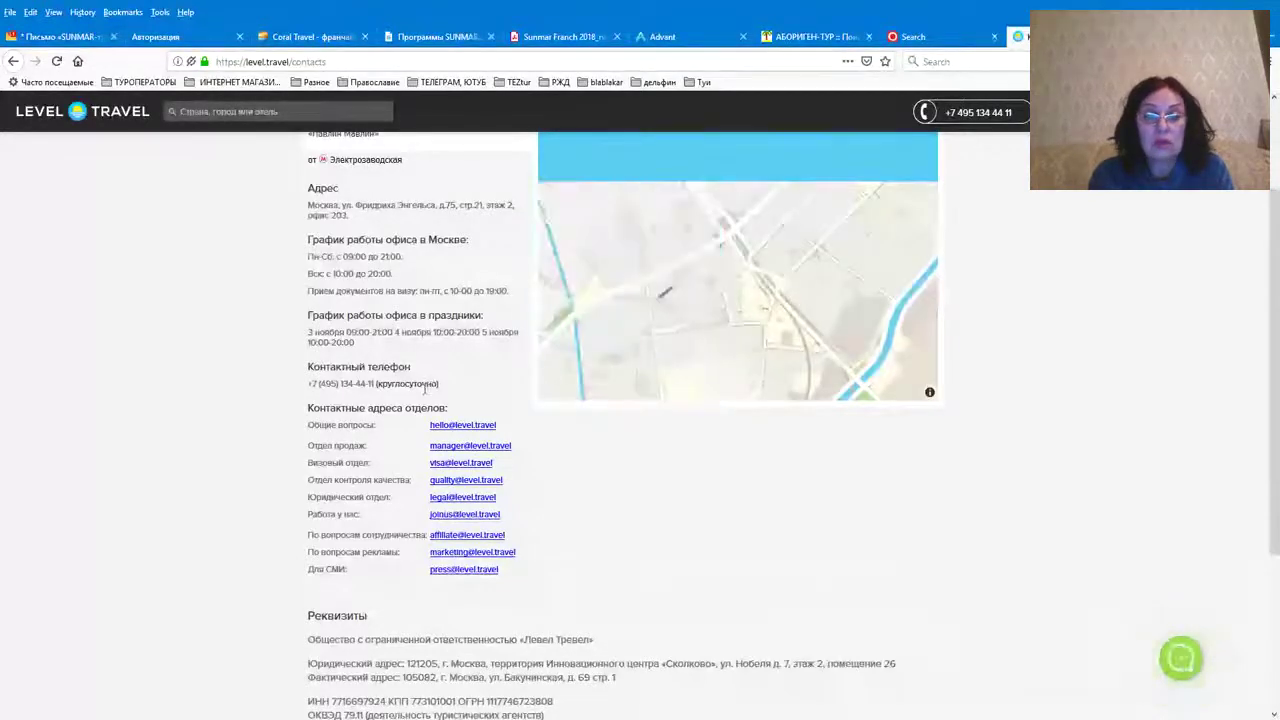
pyautogui.scroll(-3, 392, 432)
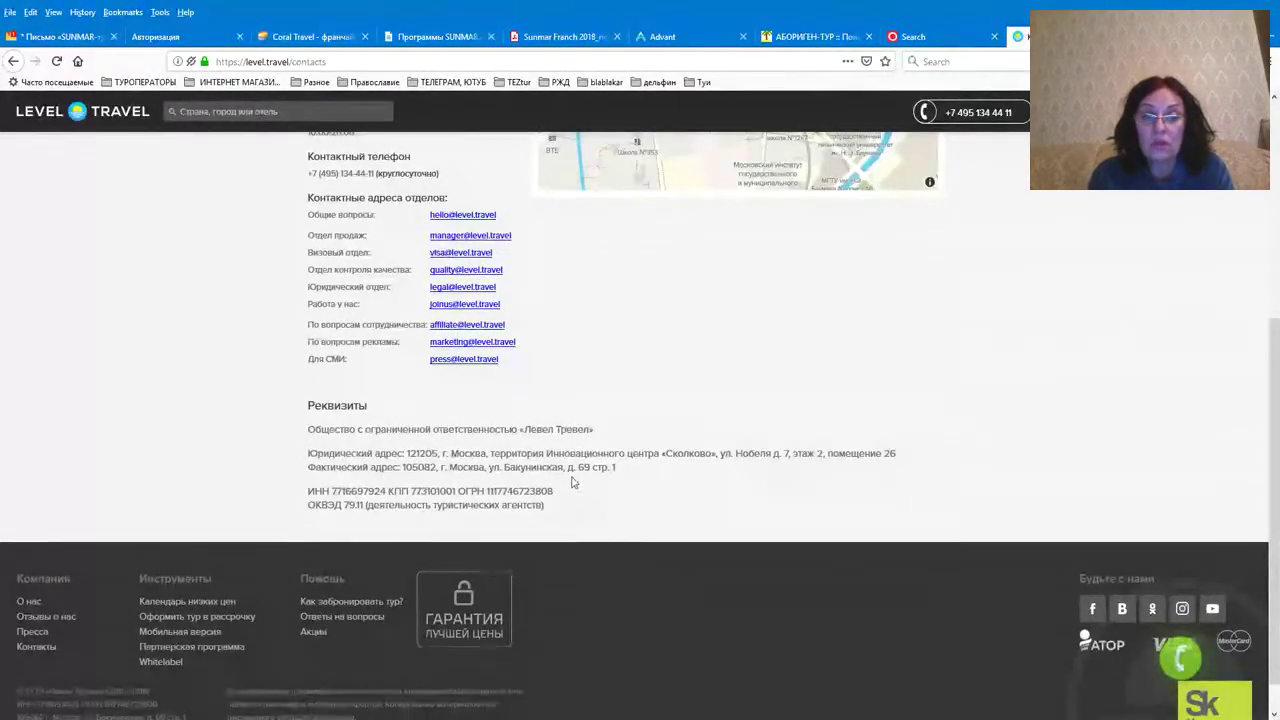
pyautogui.scroll(3, 411, 325)
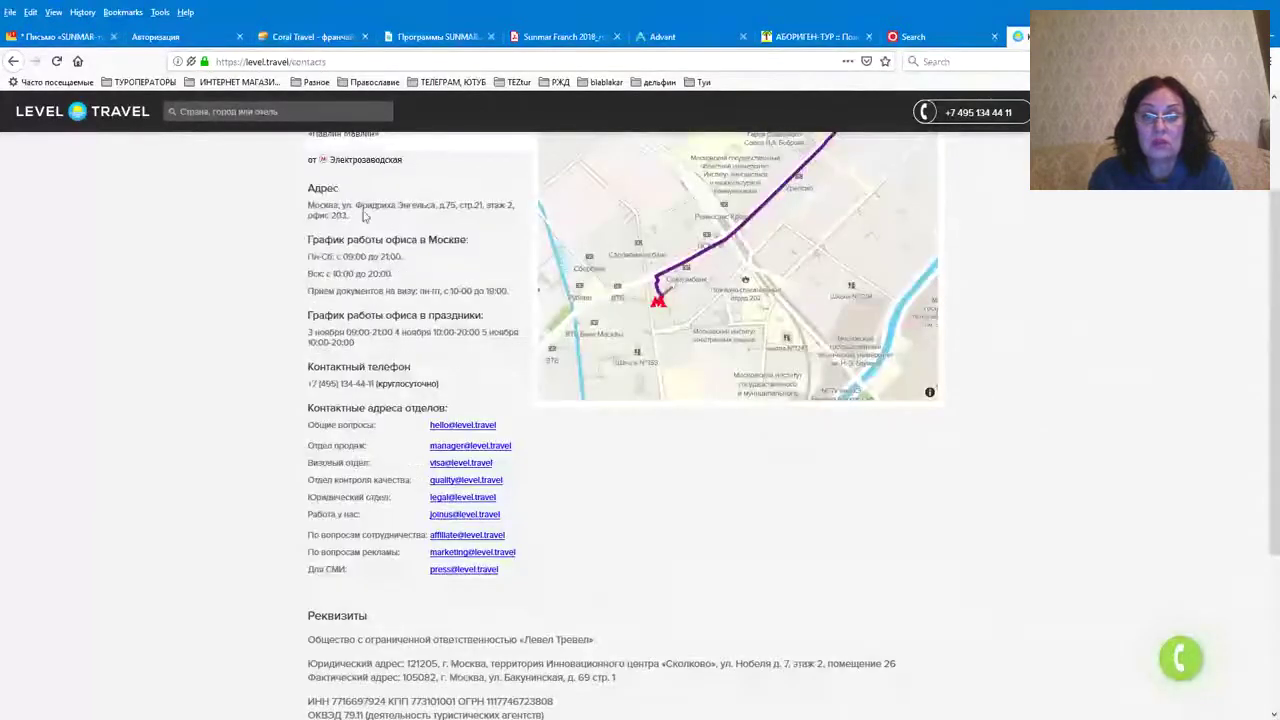
pyautogui.scroll(2, 363, 240)
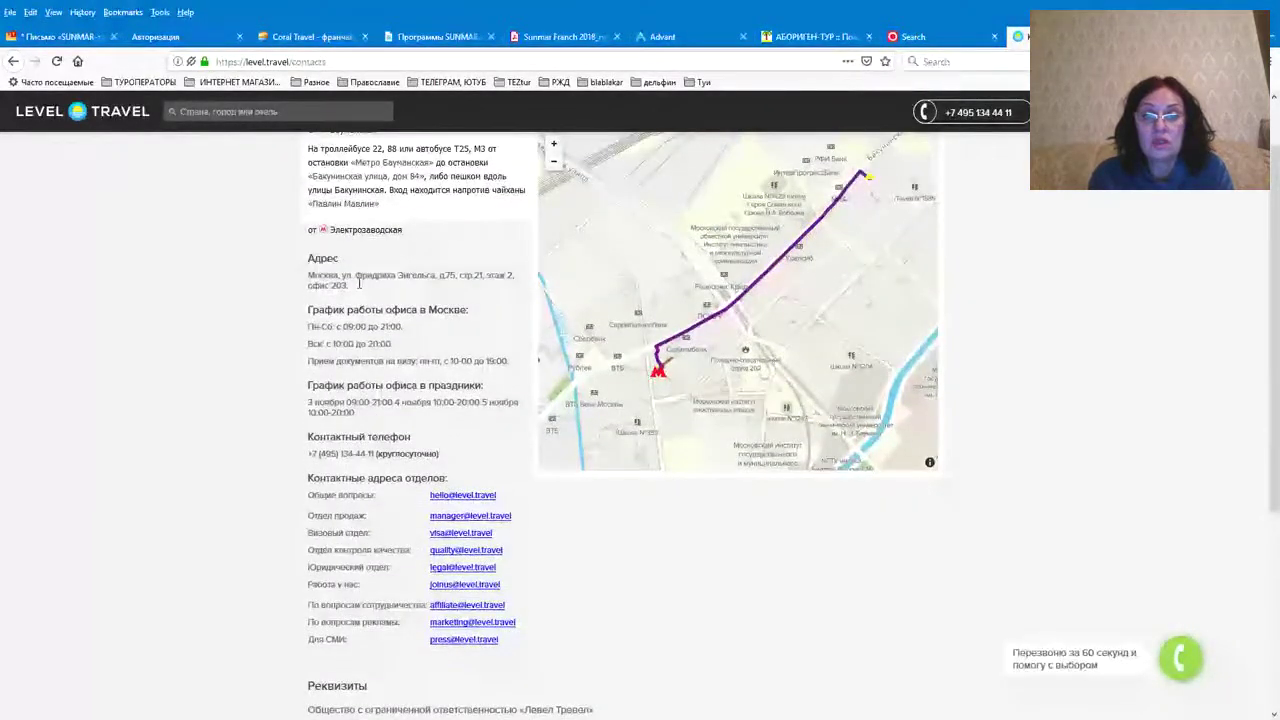
pyautogui.scroll(-3, 425, 338)
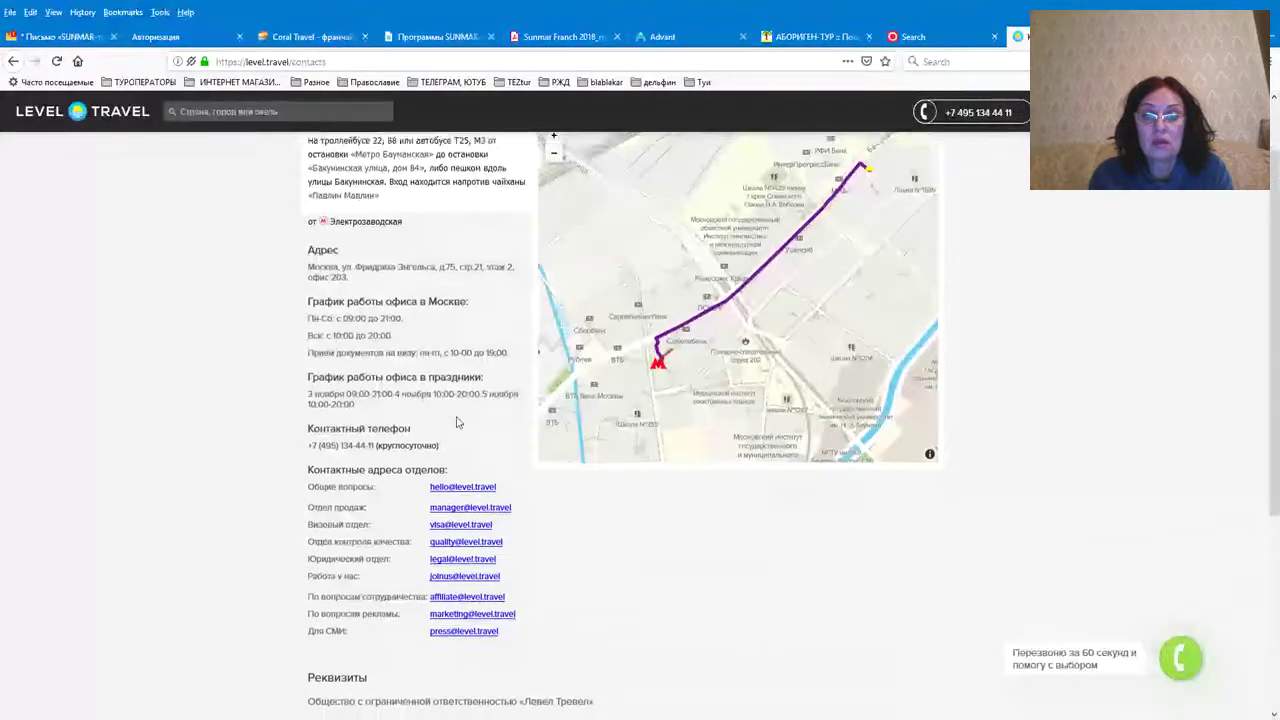
pyautogui.scroll(-3, 563, 428)
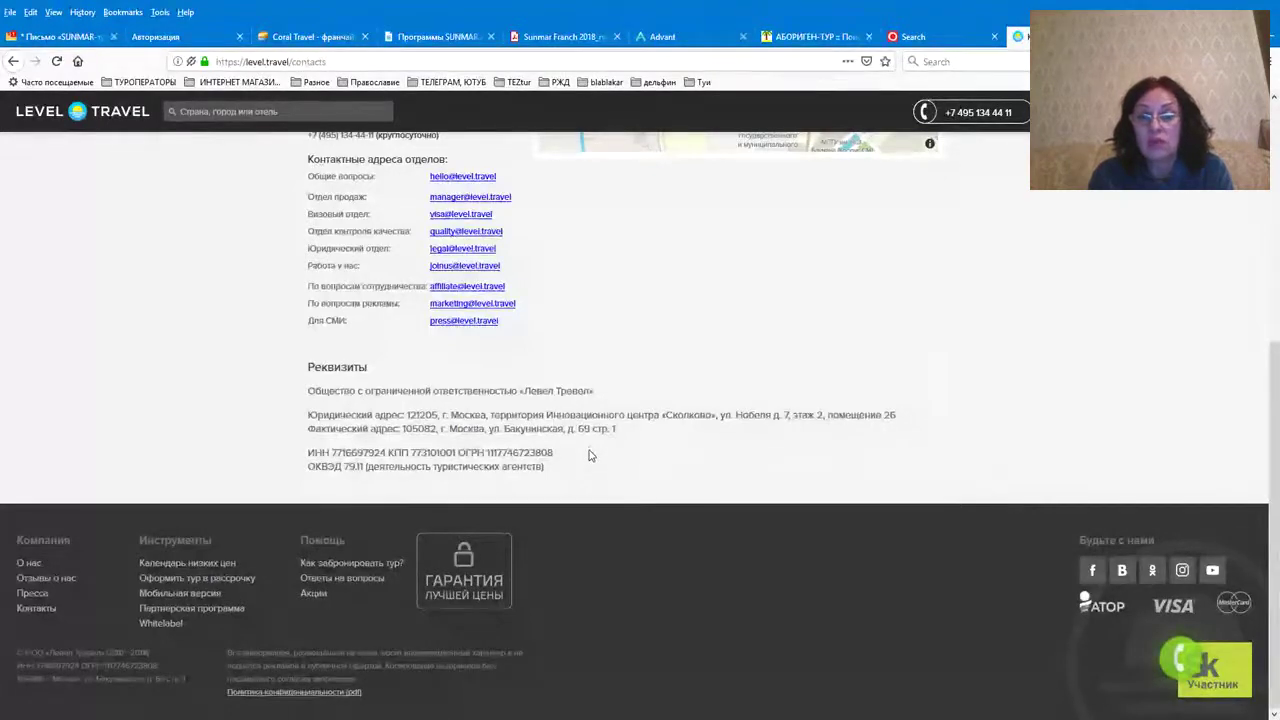
pyautogui.scroll(1, 590, 450)
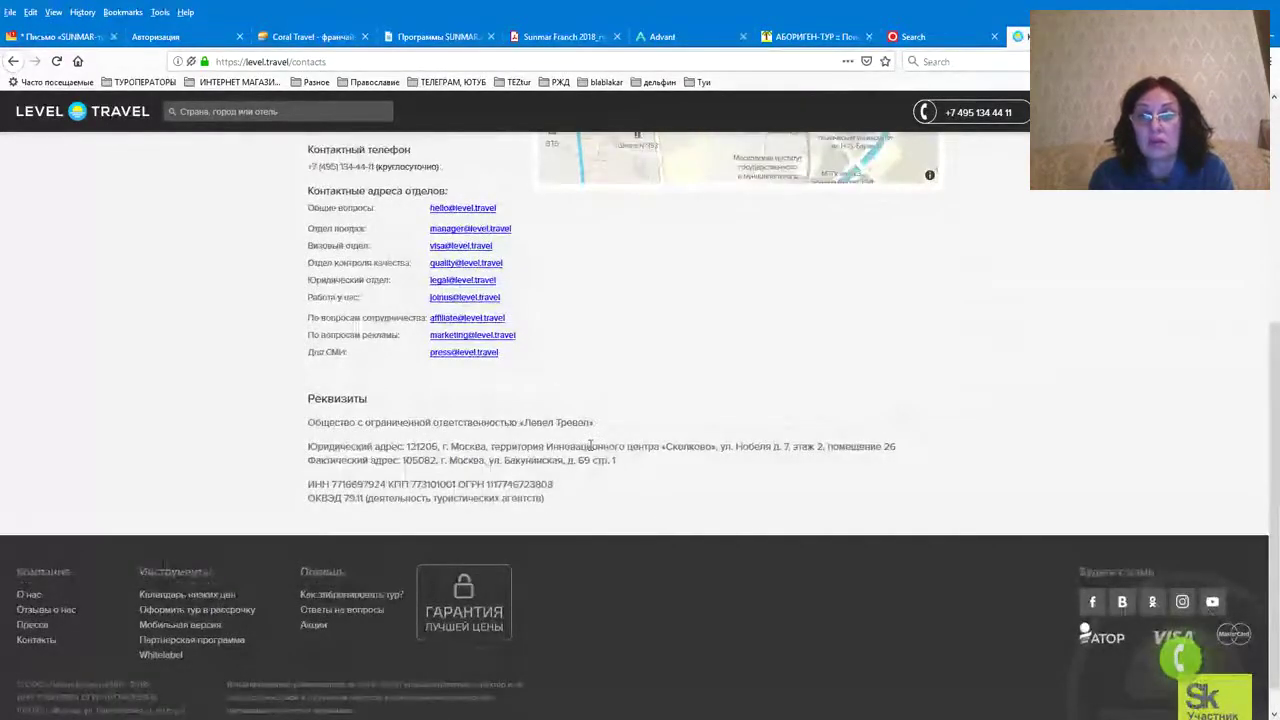
pyautogui.scroll(5, 590, 447)
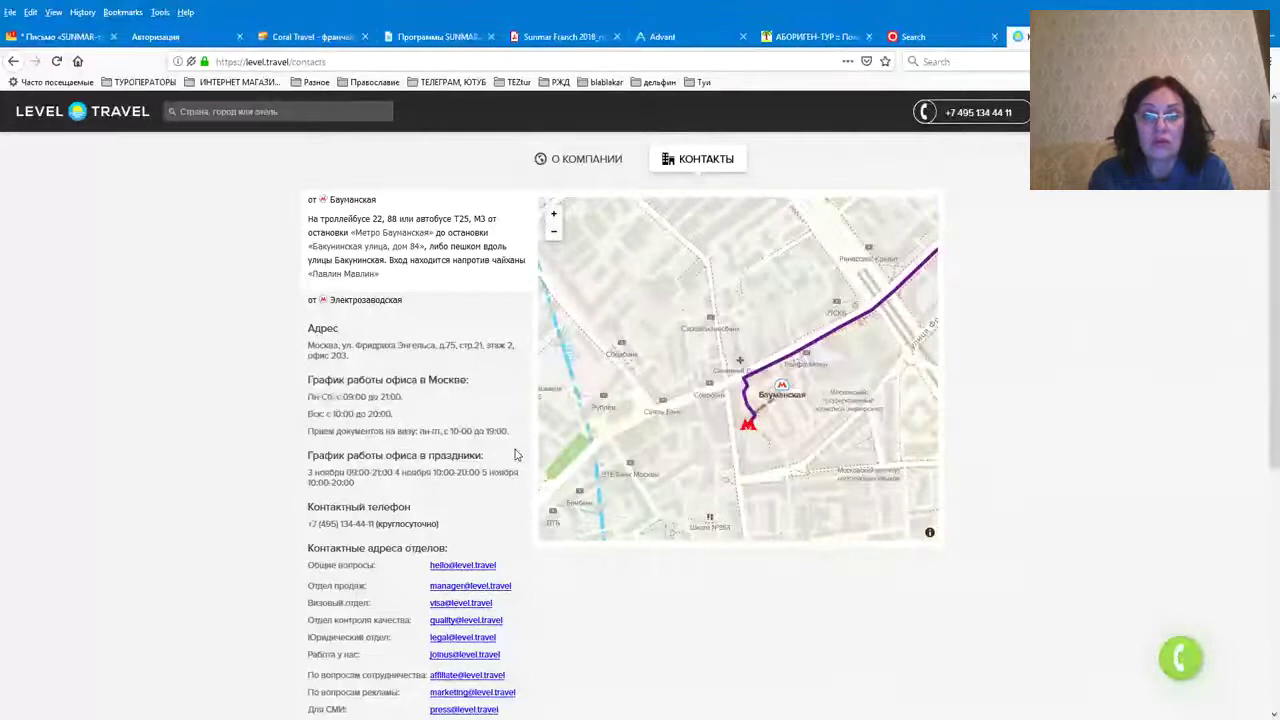
pyautogui.scroll(-3, 497, 441)
pyautogui.scroll(-3, 497, 441)
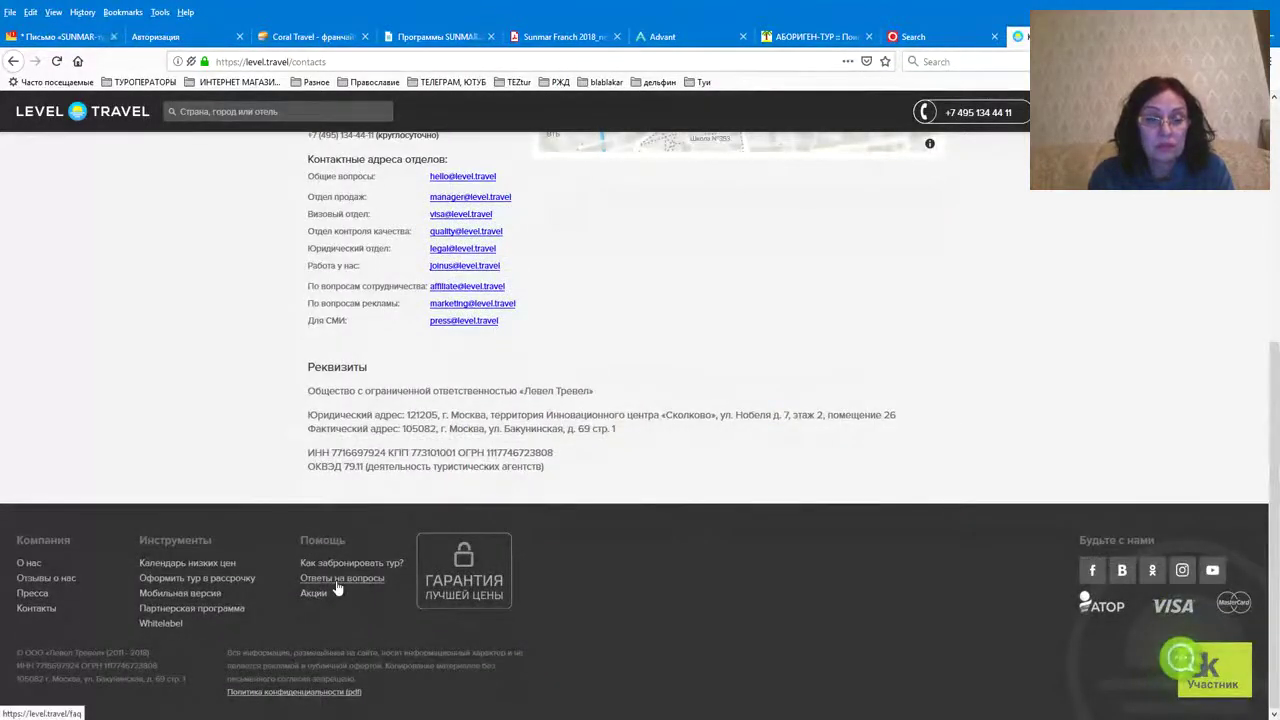
# Open the Ответы на вопросы page and read answers 01–04 about what Level.Travel sells, its lower prices, earnings and information sources
pyautogui.click(336, 587)
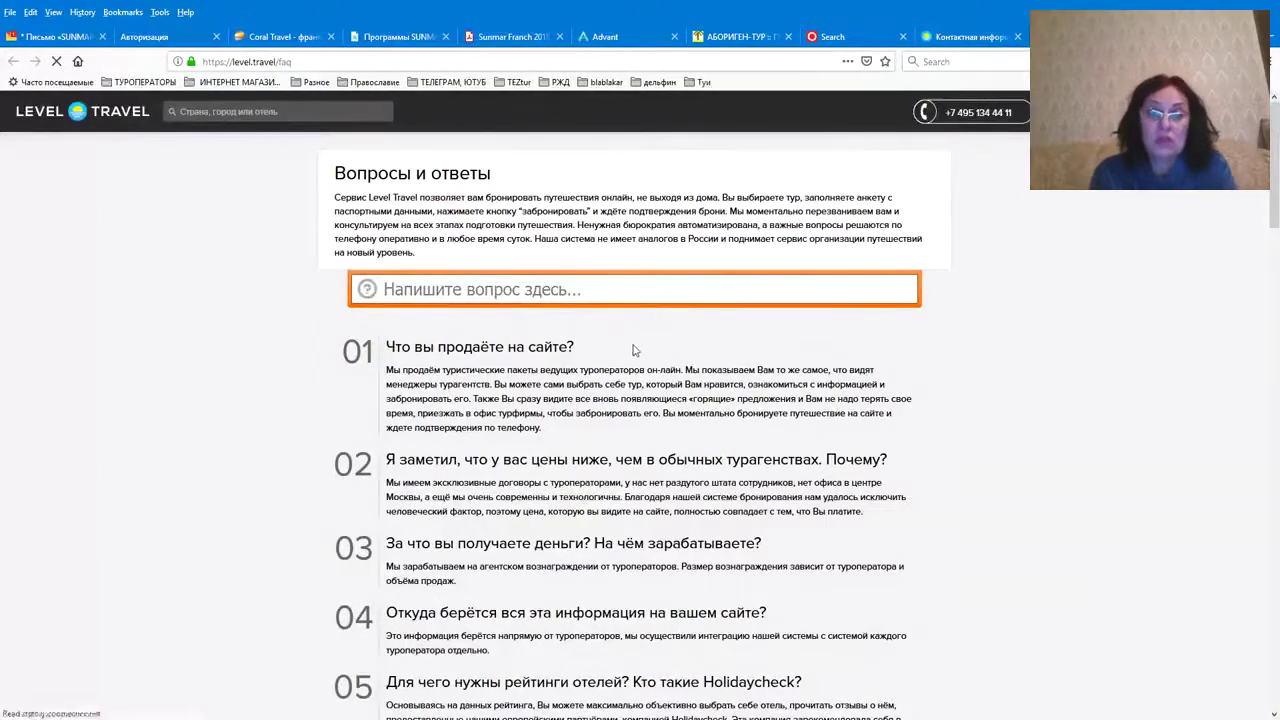
pyautogui.scroll(-1, 634, 348)
pyautogui.scroll(-1, 634, 348)
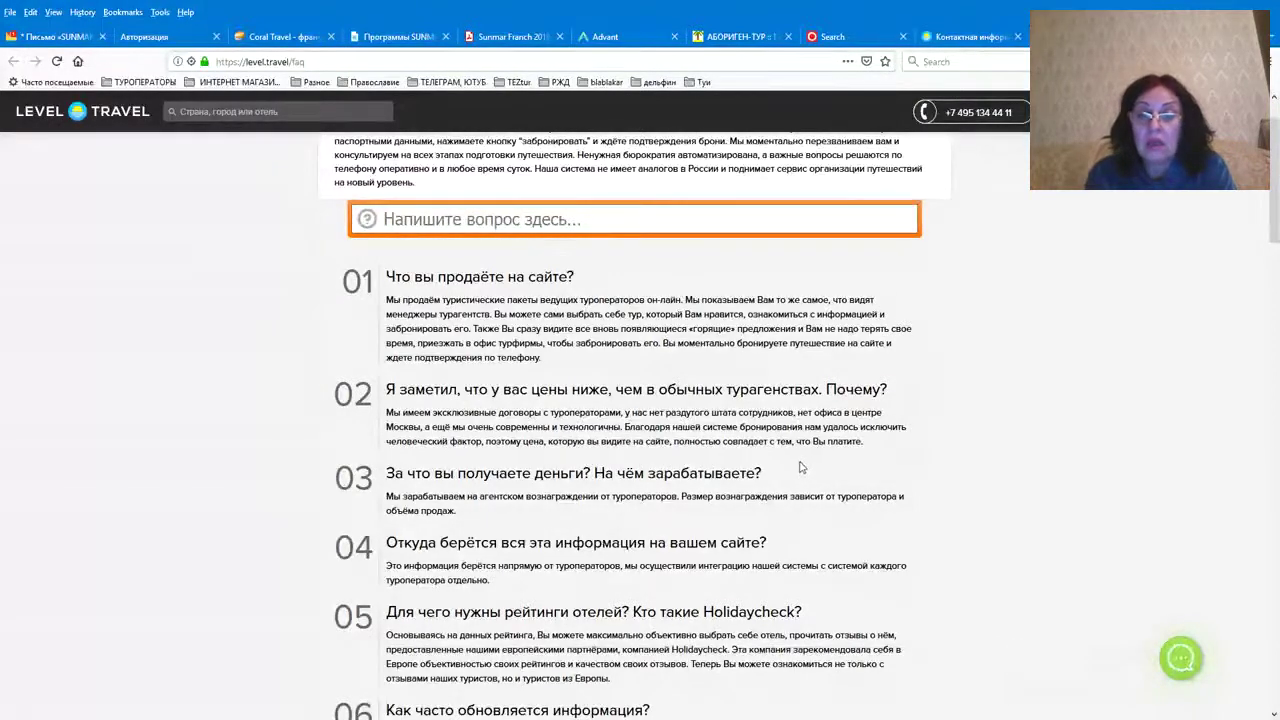
pyautogui.scroll(-1, 777, 451)
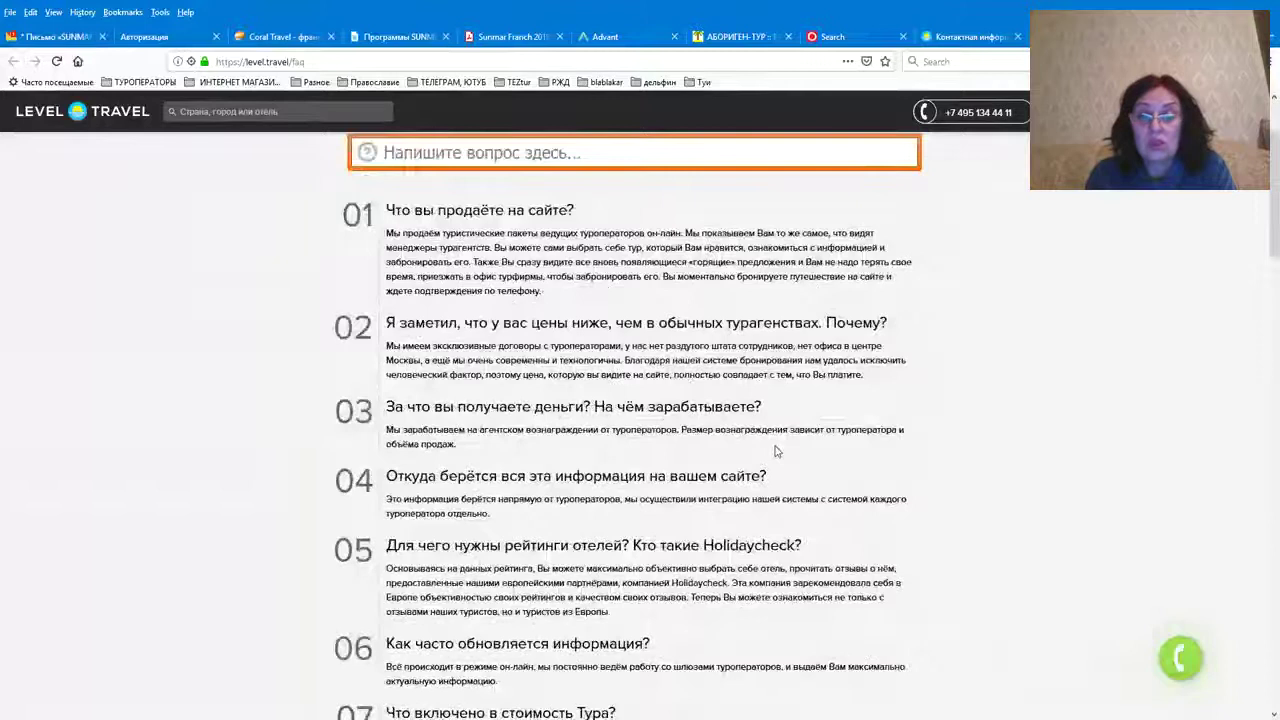
pyautogui.scroll(-1, 777, 451)
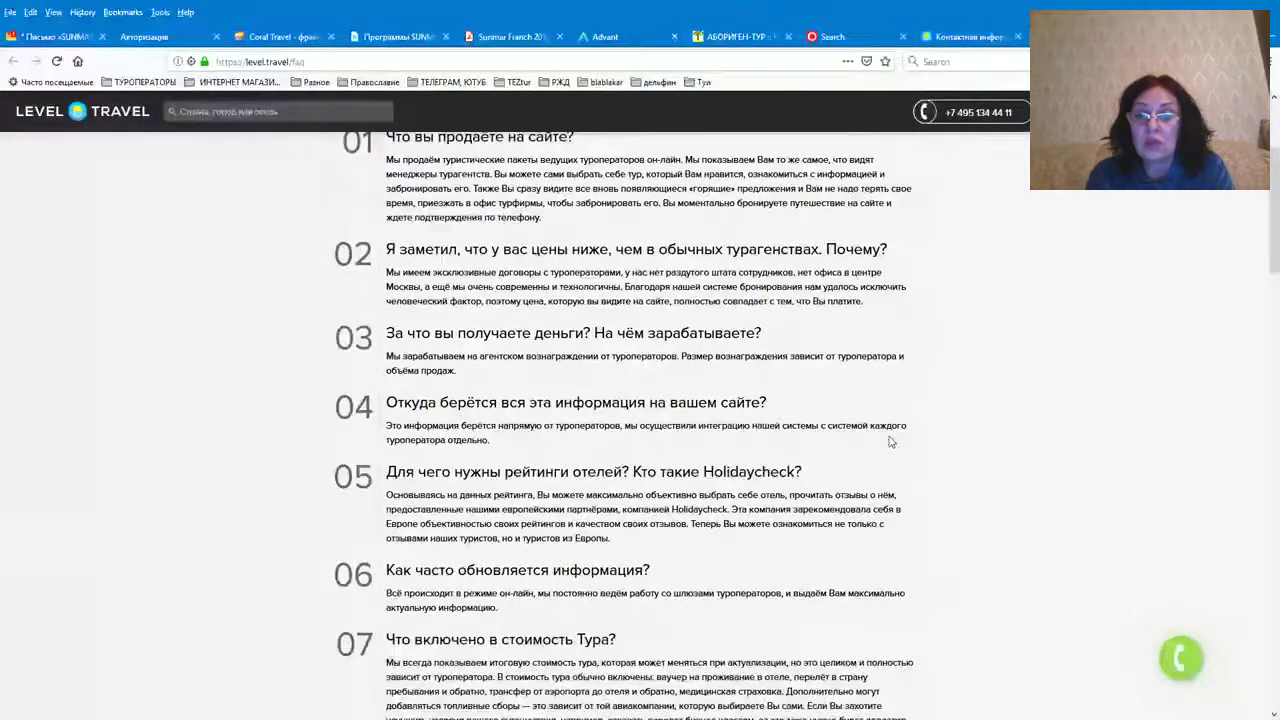
# Examine the answers on hotel ratings, information updates, finding tours and child pricing, returning to question 07 about what the tour price includes
pyautogui.scroll(-3, 562, 456)
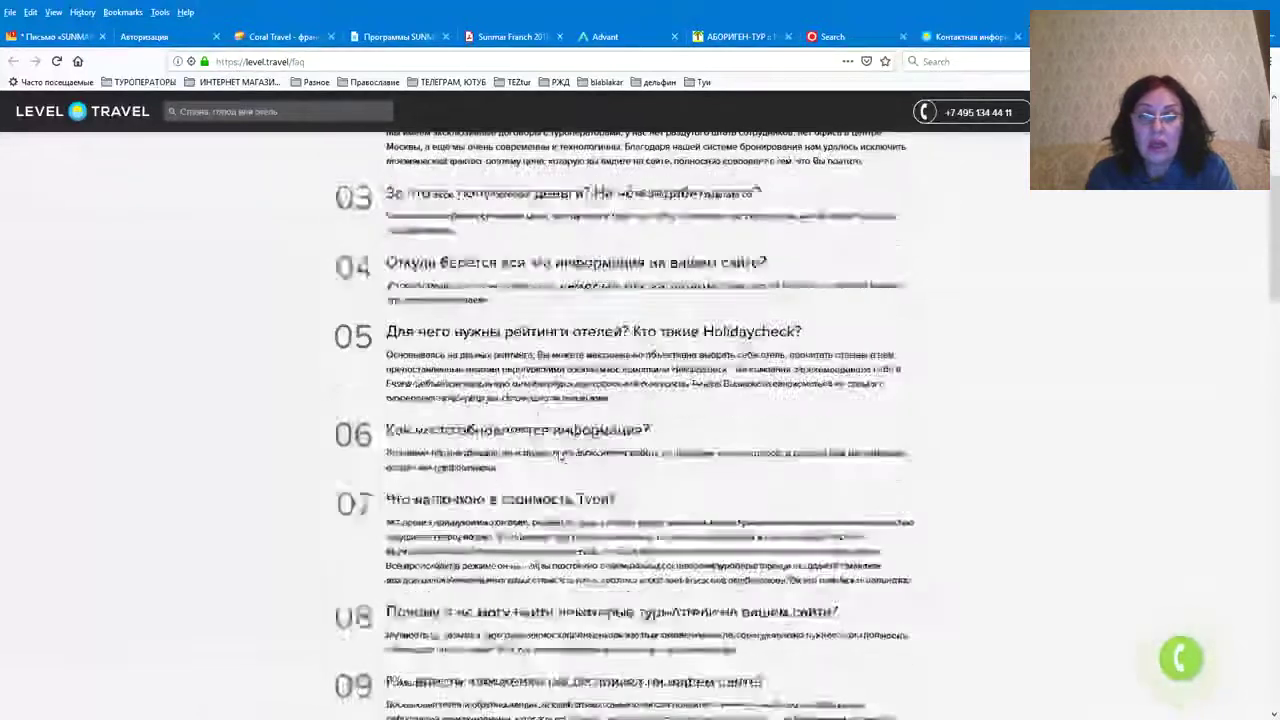
pyautogui.scroll(-3, 560, 450)
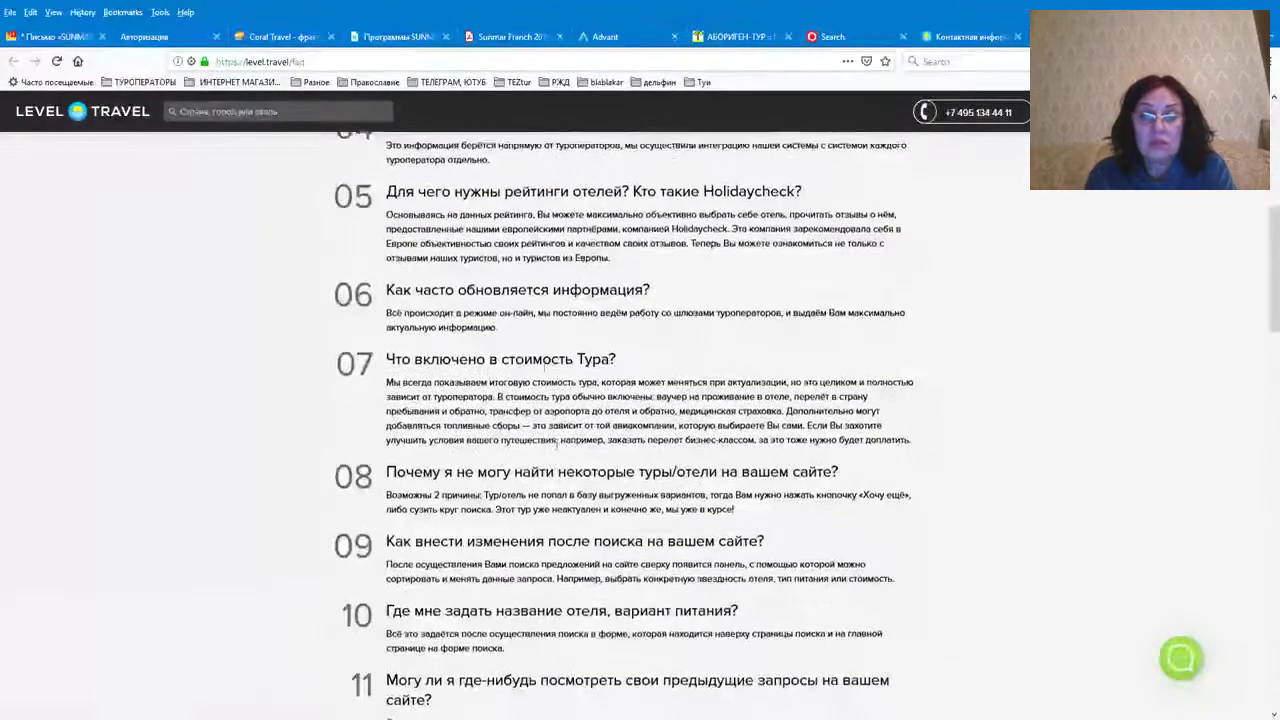
pyautogui.scroll(-4, 557, 446)
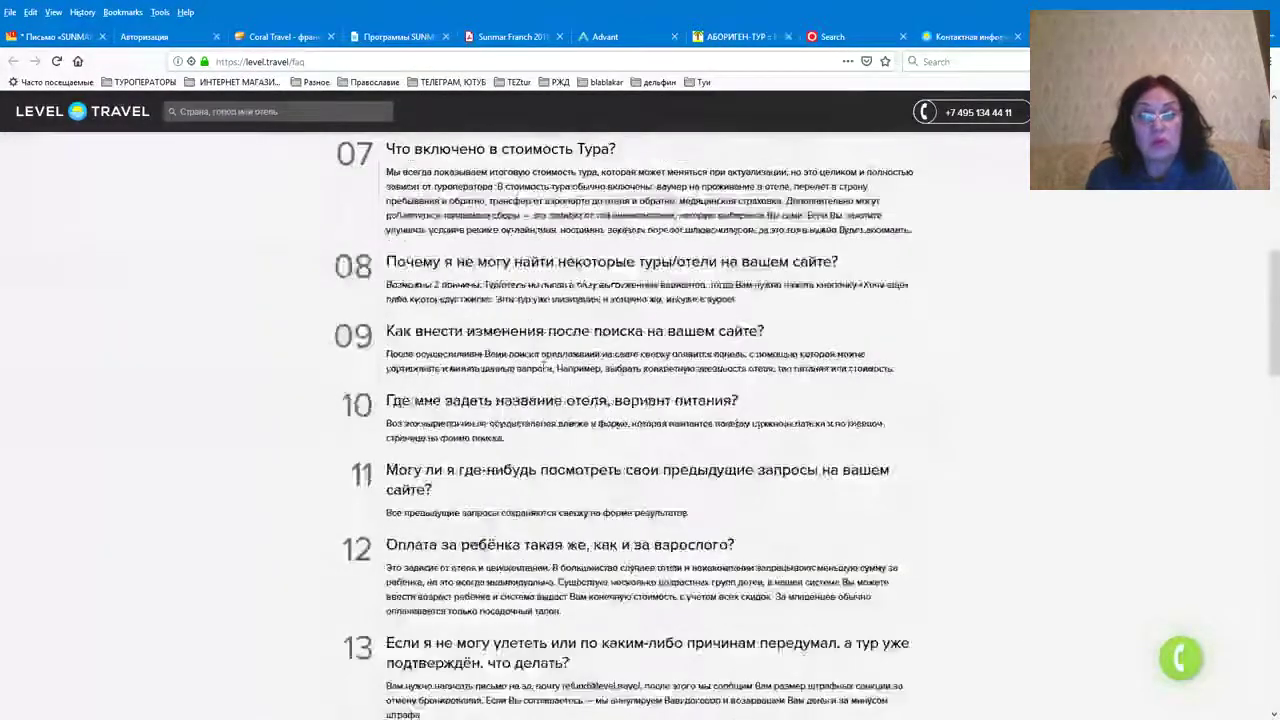
pyautogui.scroll(-3, 541, 363)
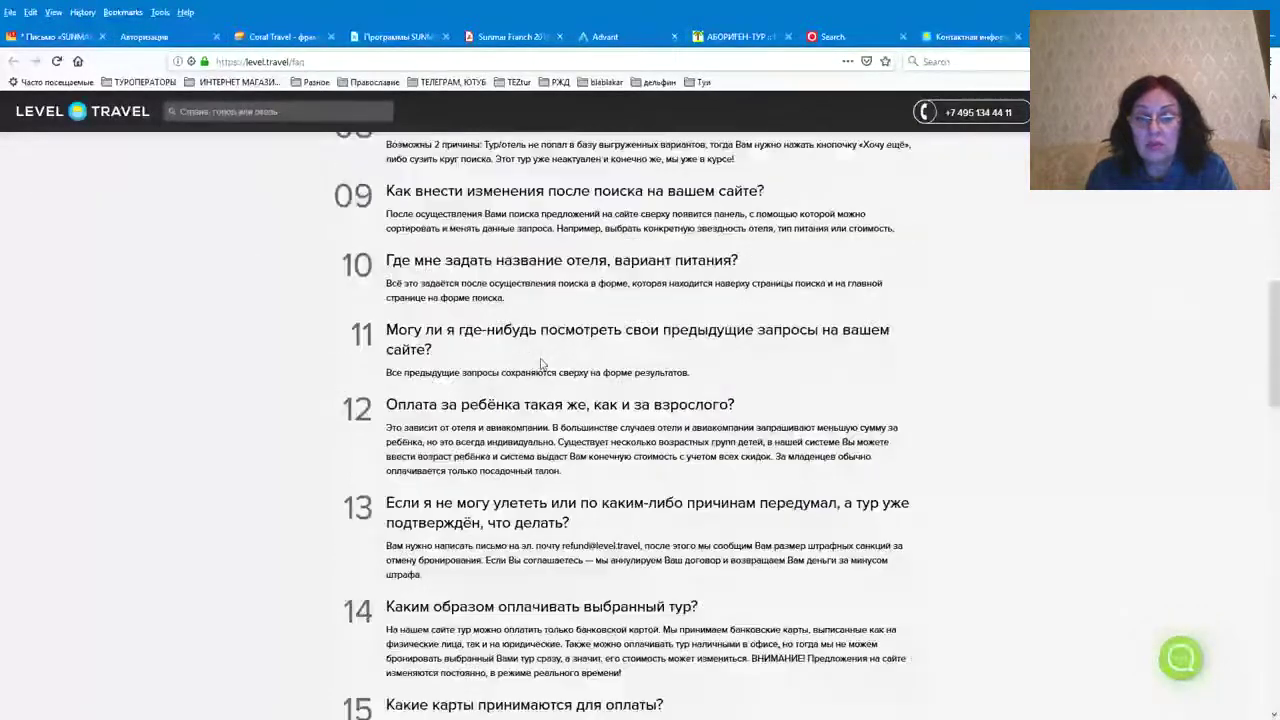
pyautogui.scroll(-4, 541, 363)
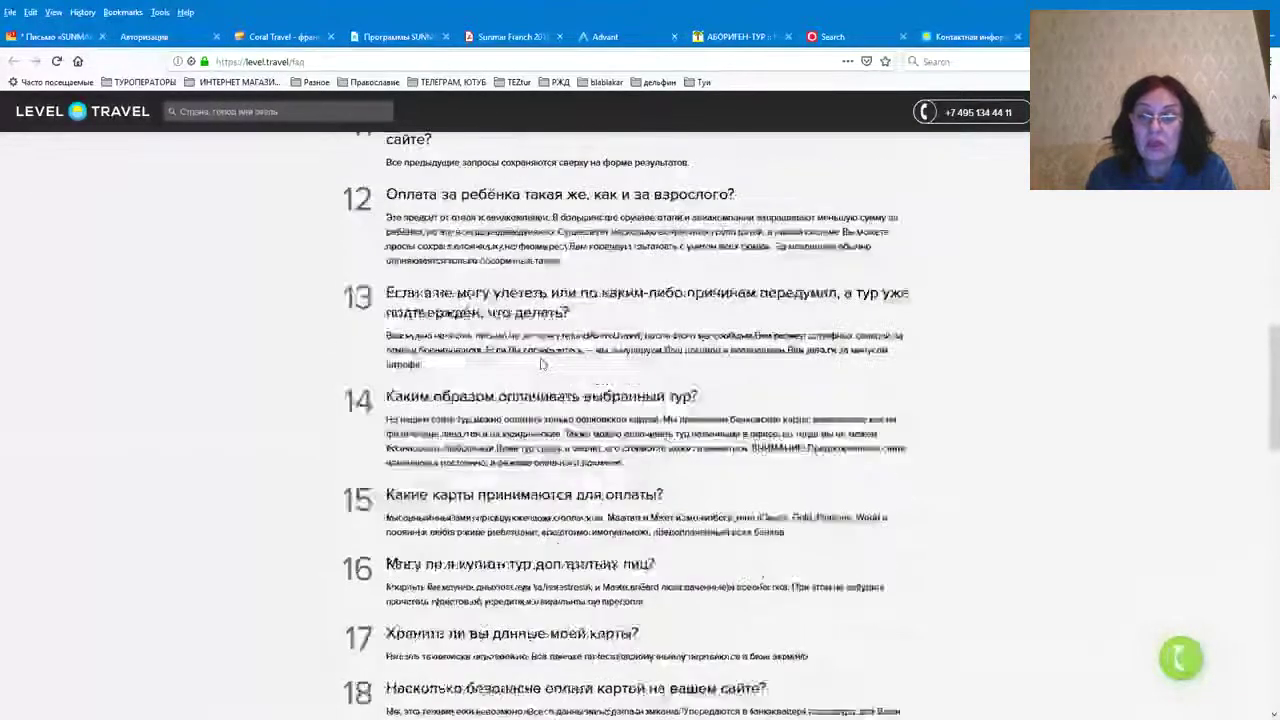
pyautogui.scroll(12, 541, 363)
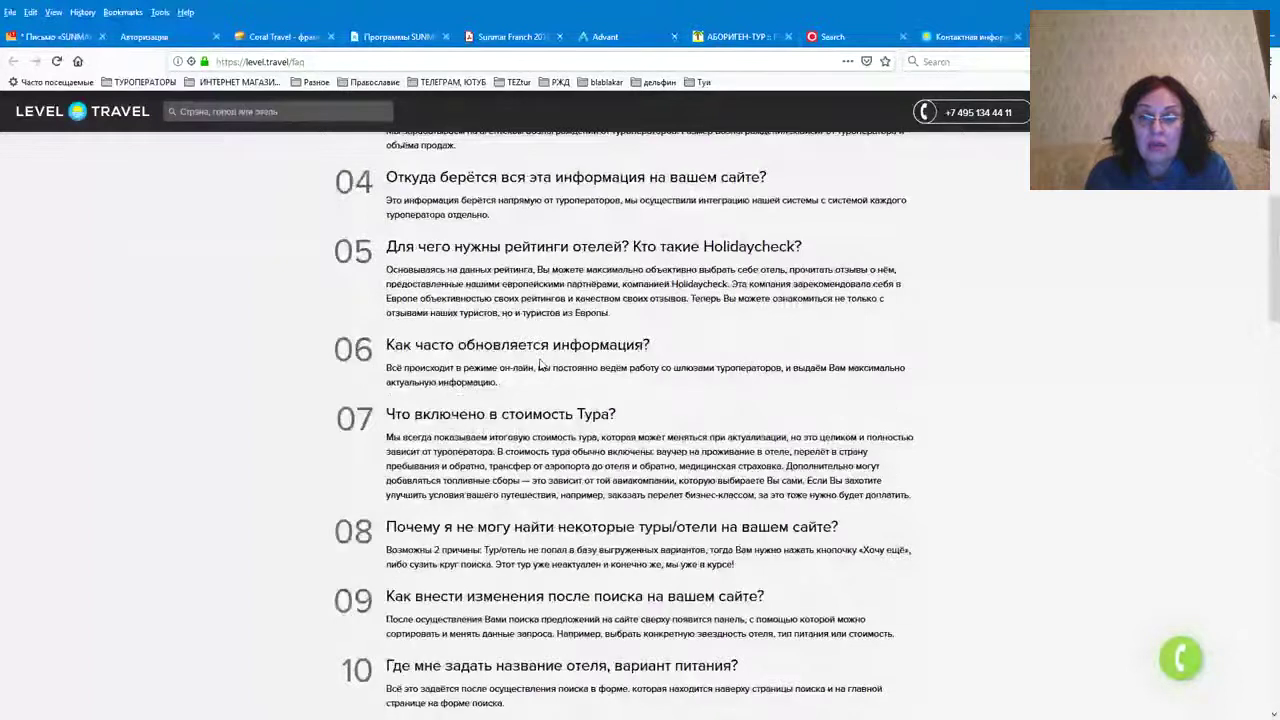
pyautogui.scroll(-3, 541, 358)
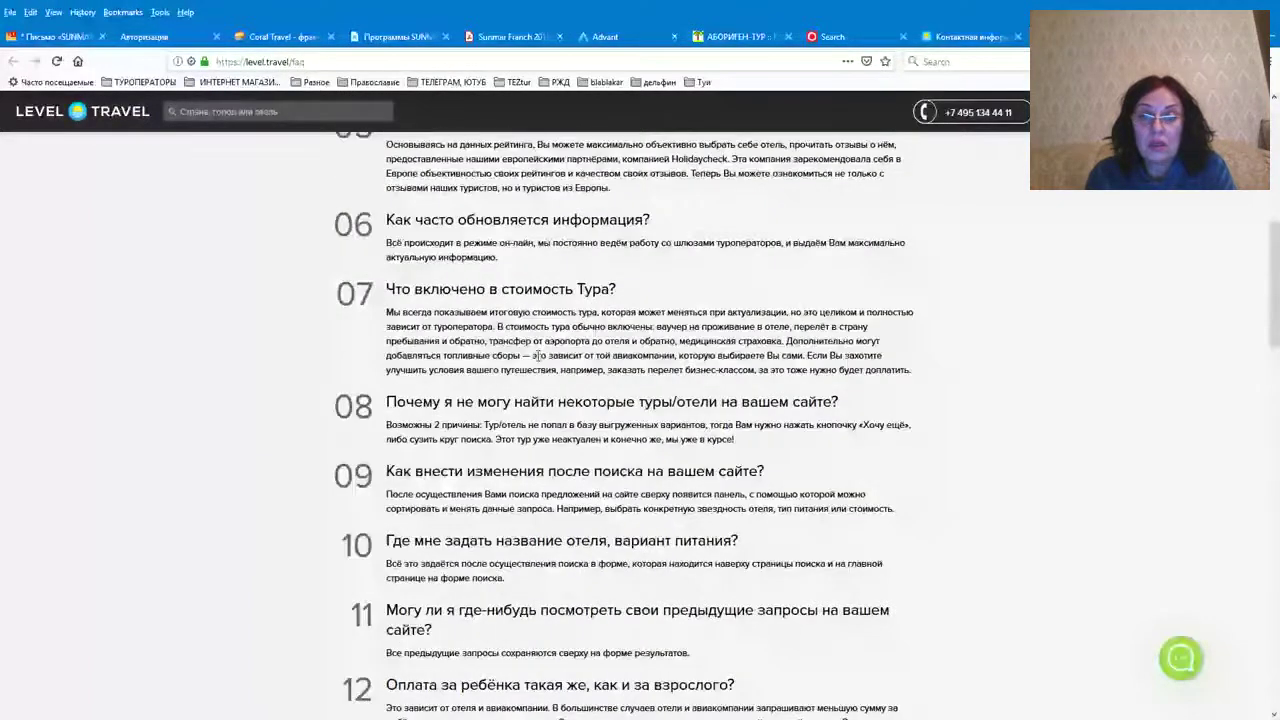
pyautogui.scroll(-1, 538, 347)
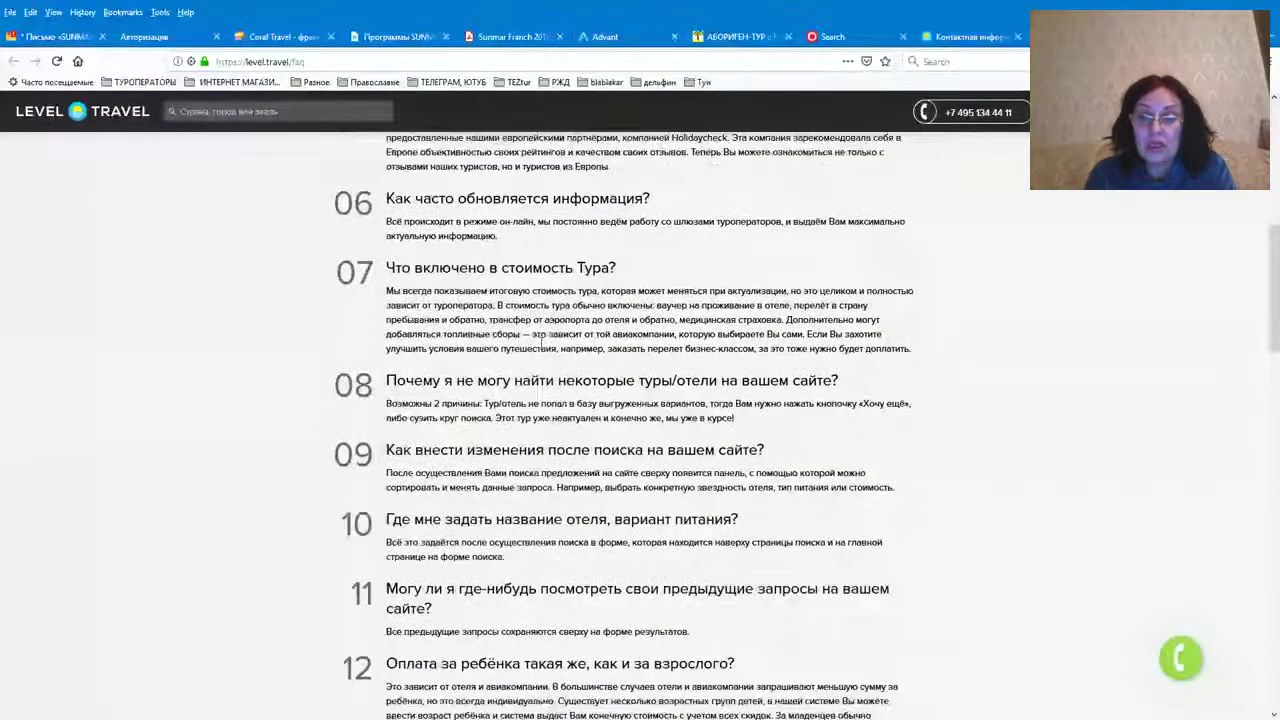
# Read the remaining answers through question 29, covering card payment, purchase confirmation, travel documents, insurance cases, tourist changes and refunds
pyautogui.scroll(-10, 541, 342)
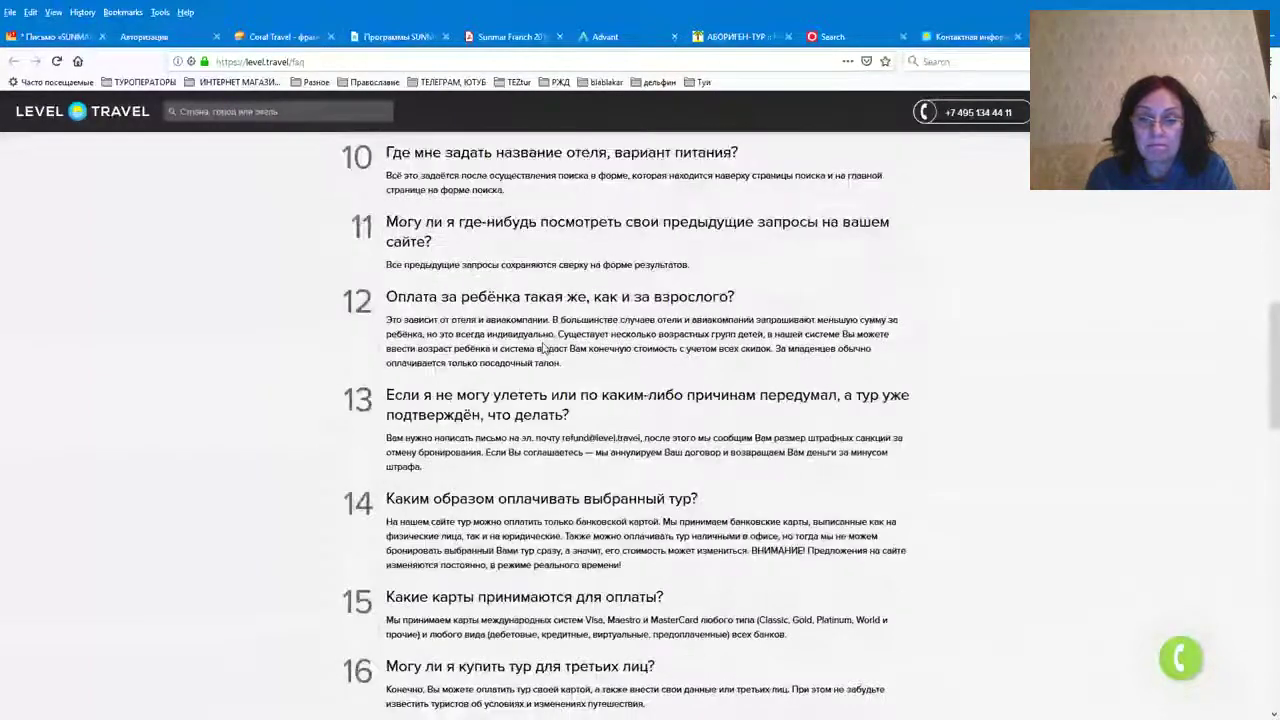
pyautogui.scroll(-7, 543, 346)
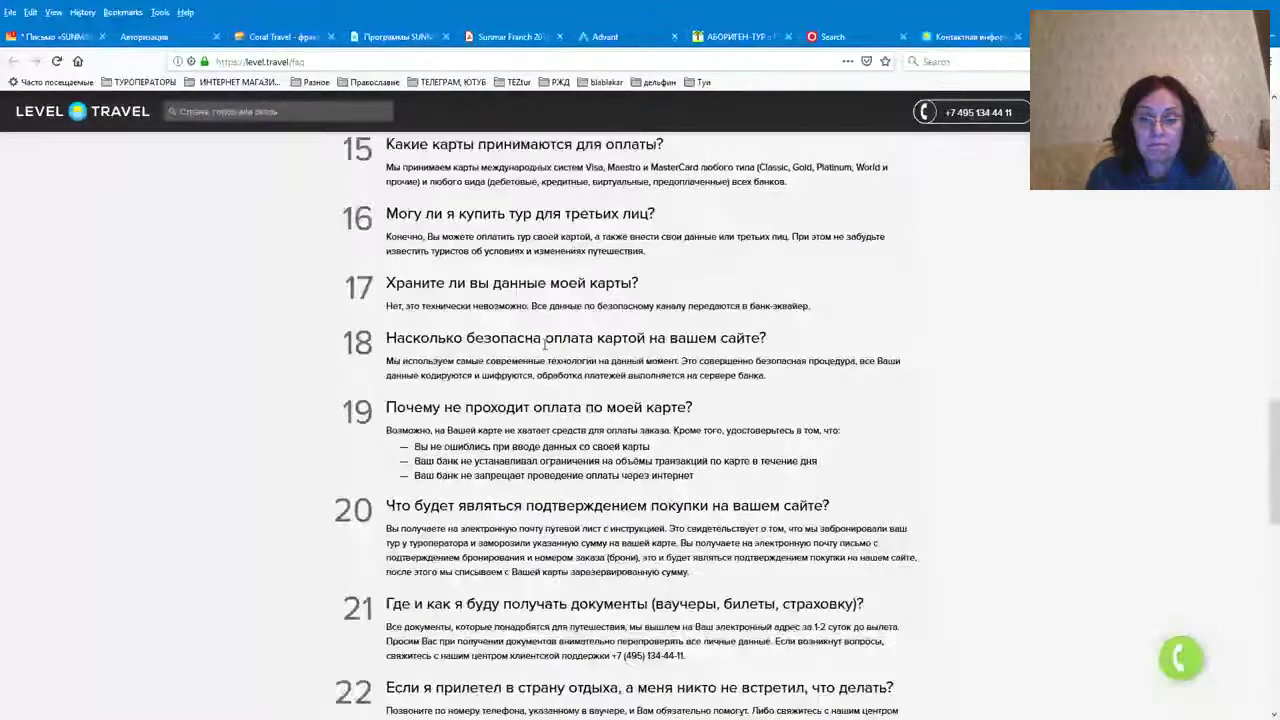
pyautogui.scroll(-3, 545, 343)
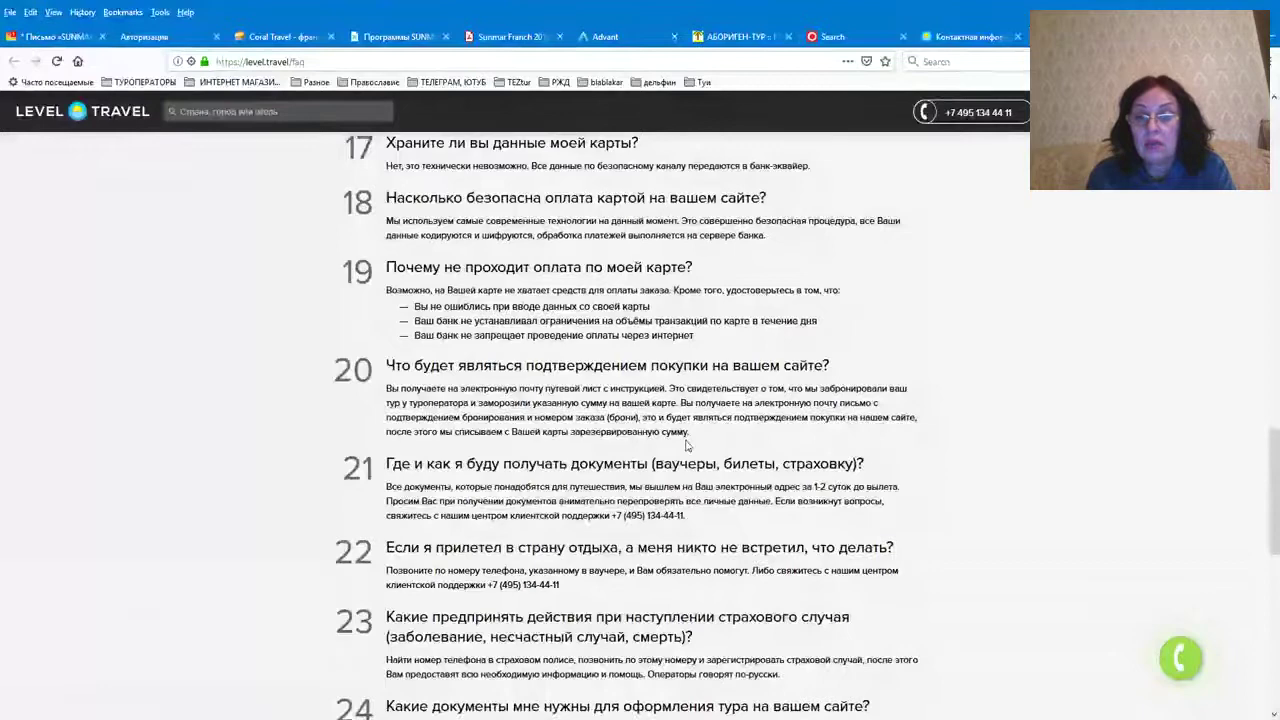
pyautogui.scroll(-1, 661, 414)
pyautogui.scroll(-1, 605, 385)
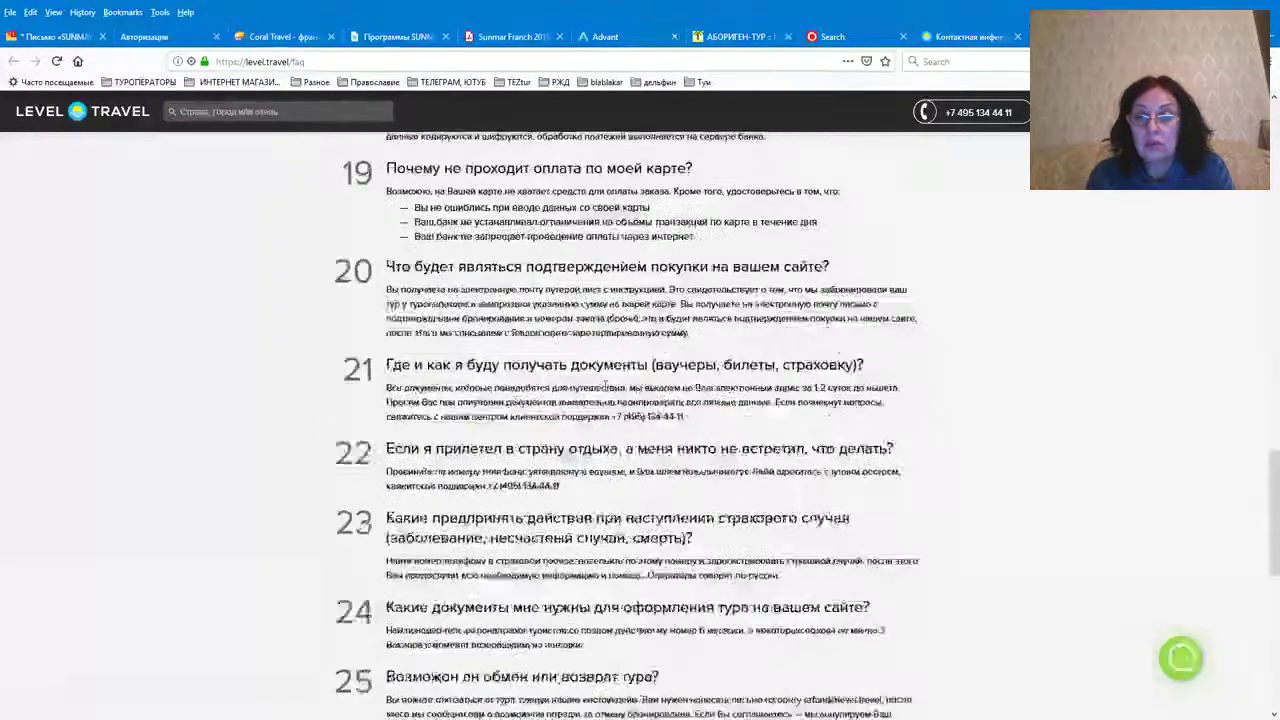
pyautogui.scroll(-3, 605, 385)
pyautogui.scroll(-1, 605, 388)
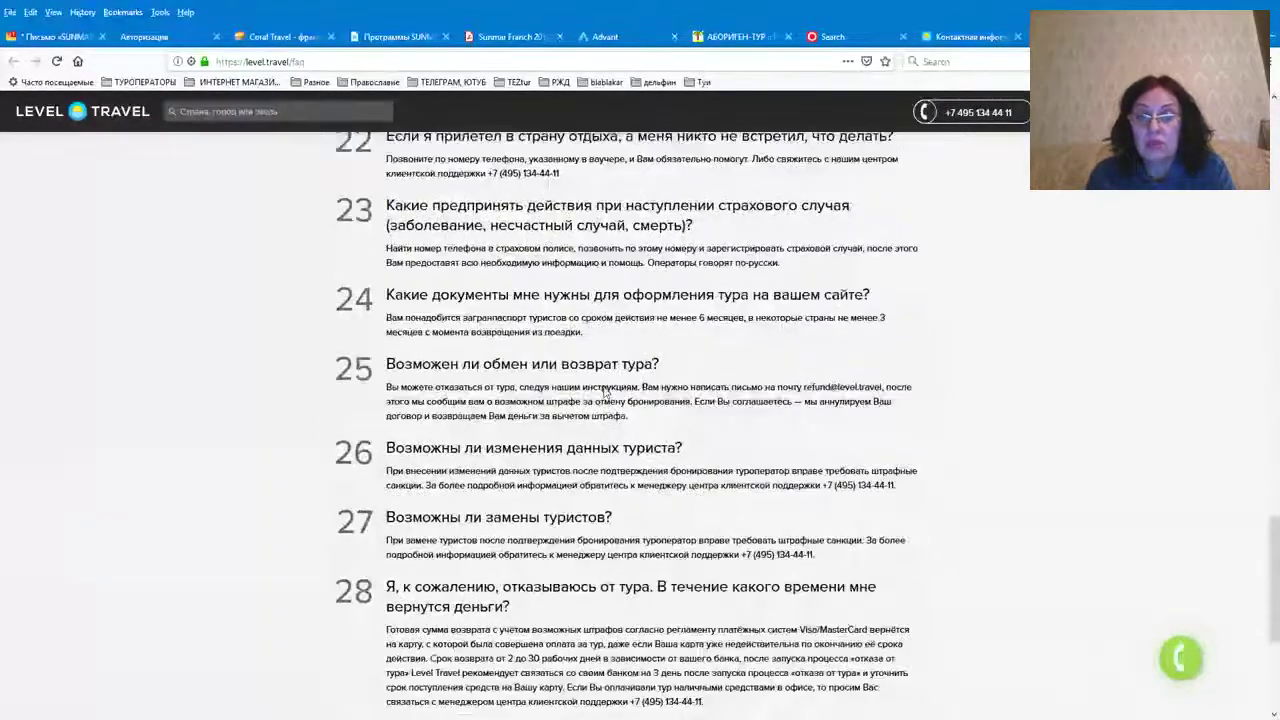
pyautogui.scroll(-1, 605, 390)
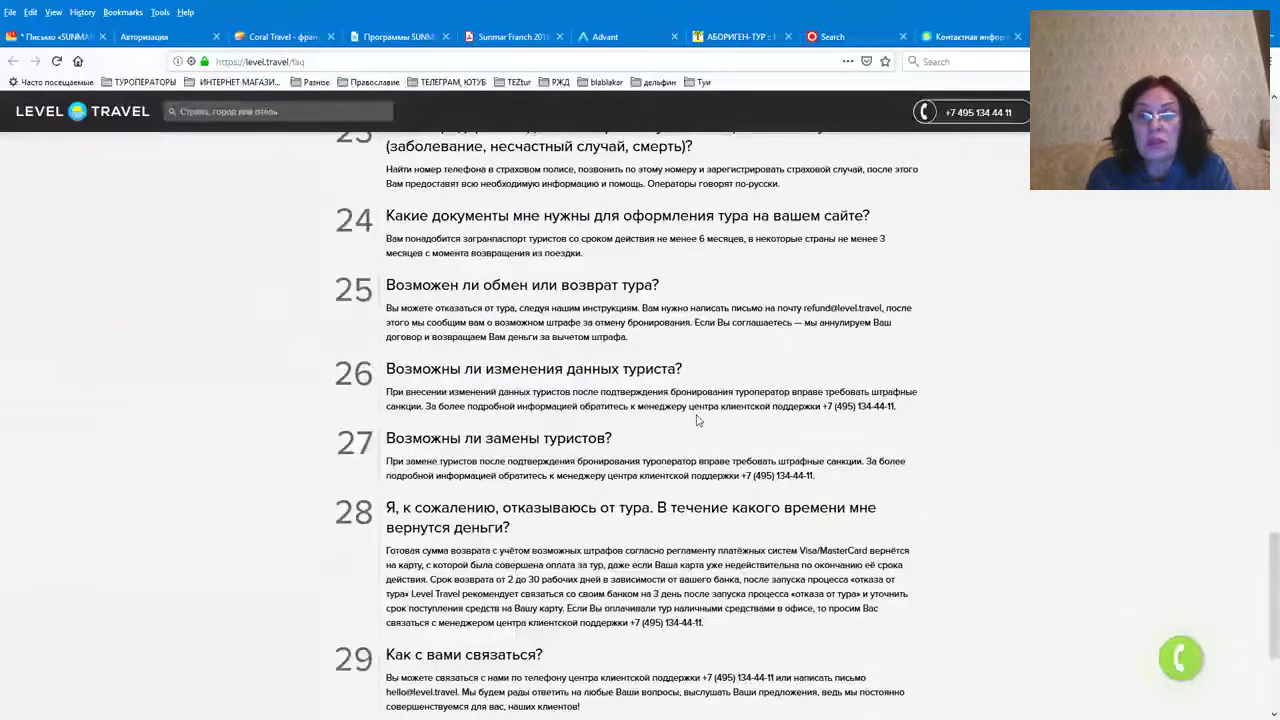
pyautogui.scroll(-4, 697, 420)
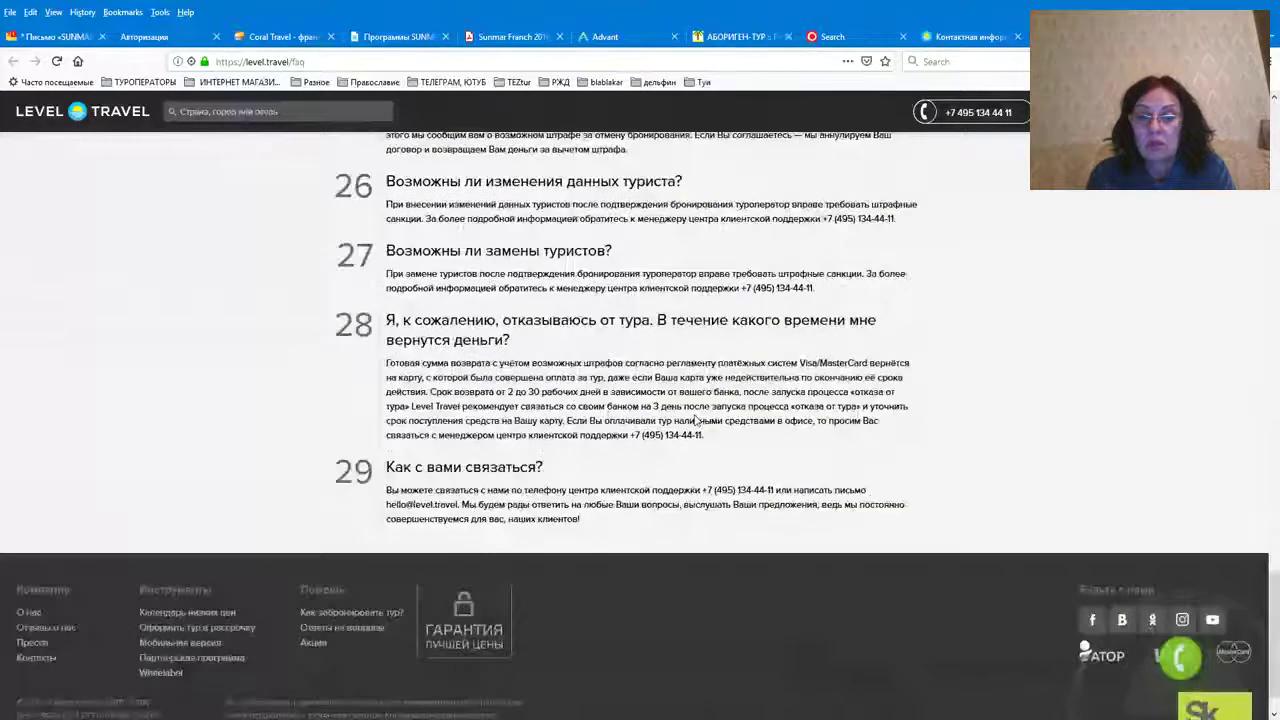
pyautogui.scroll(-1, 673, 398)
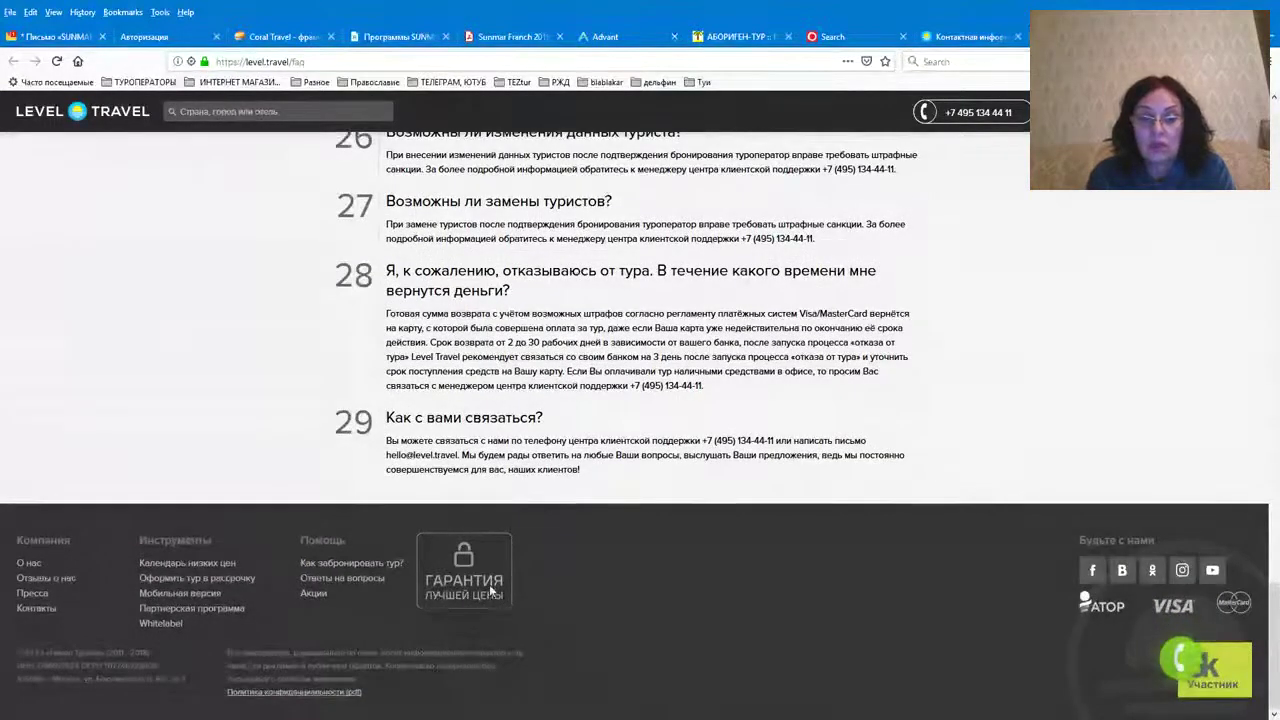
pyautogui.scroll(2, 492, 595)
pyautogui.scroll(-2, 480, 590)
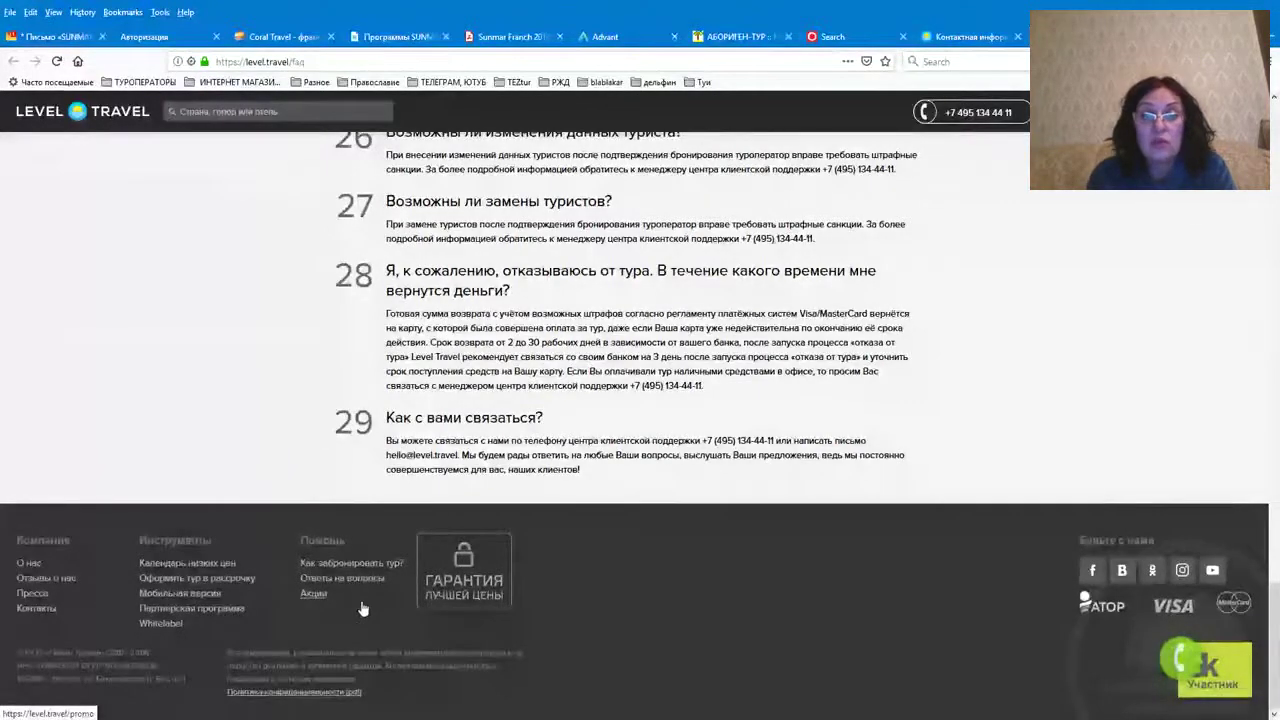
# Go back to the start of Вопросы и ответы and reread the answers explaining the low prices and agency earnings
pyautogui.scroll(3, 363, 609)
pyautogui.scroll(5, 363, 588)
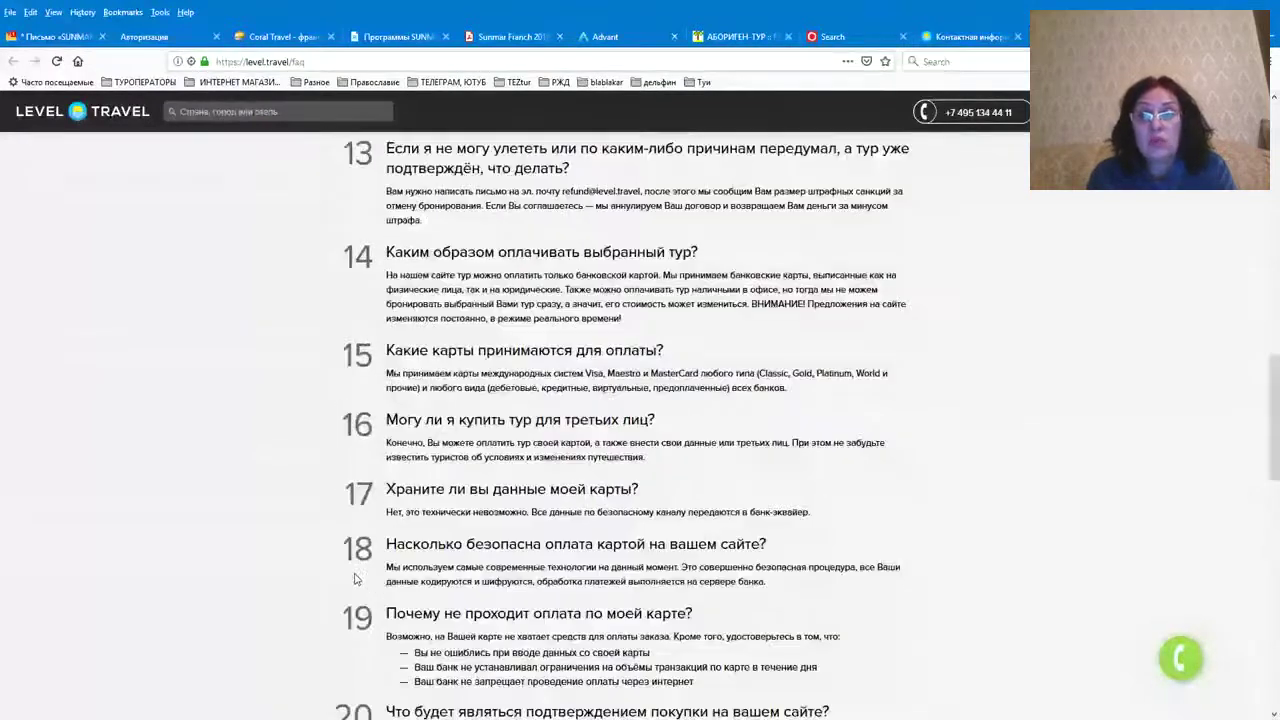
pyautogui.scroll(5, 356, 578)
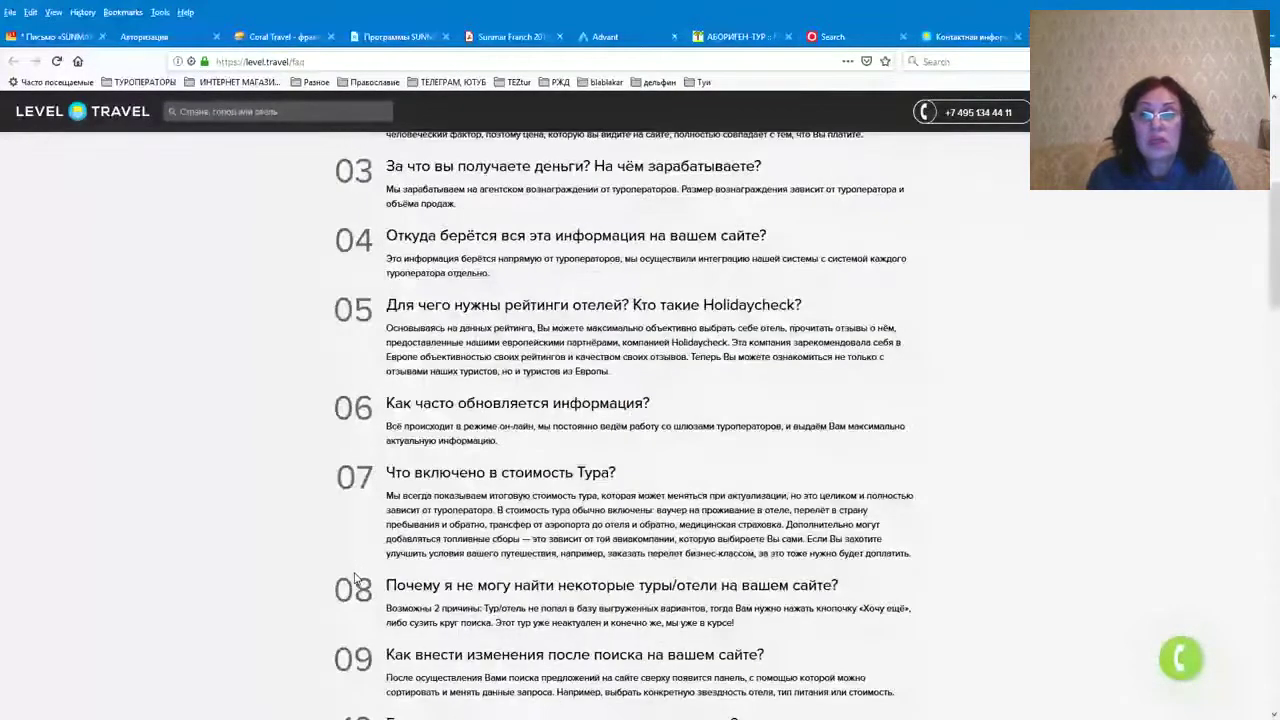
pyautogui.scroll(4, 356, 578)
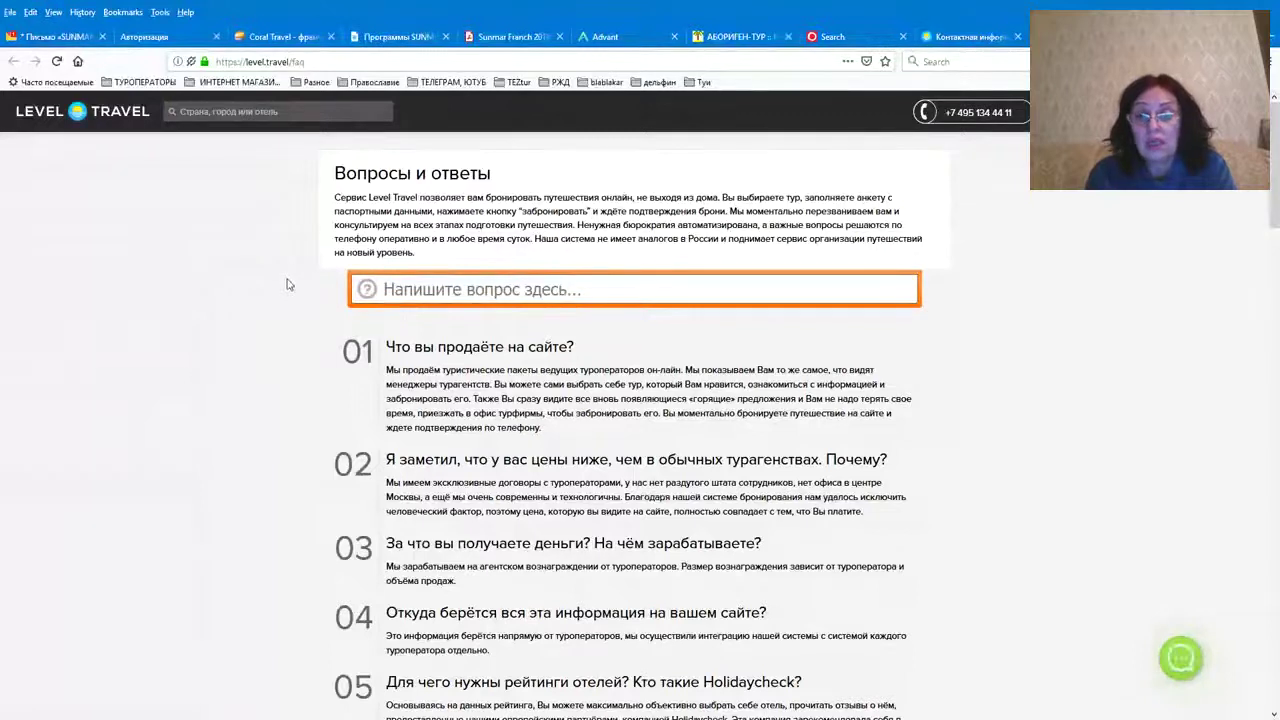
pyautogui.scroll(-3, 287, 286)
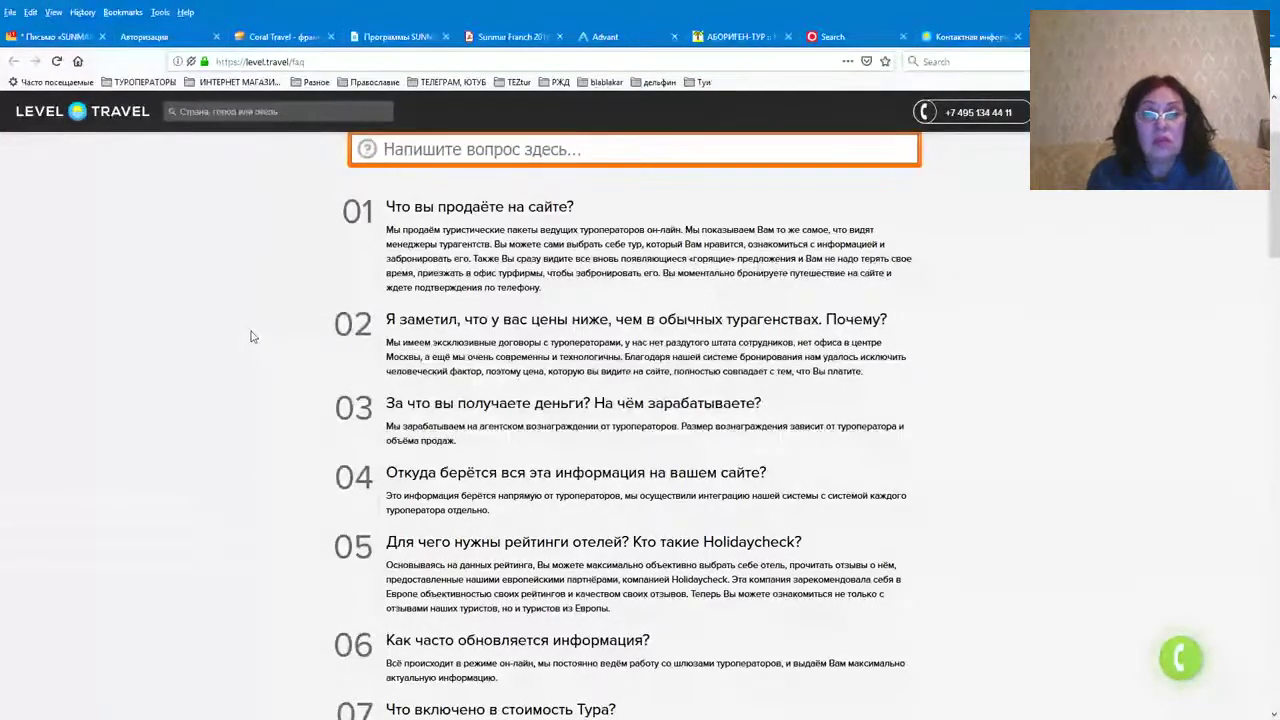
pyautogui.scroll(-2, 251, 336)
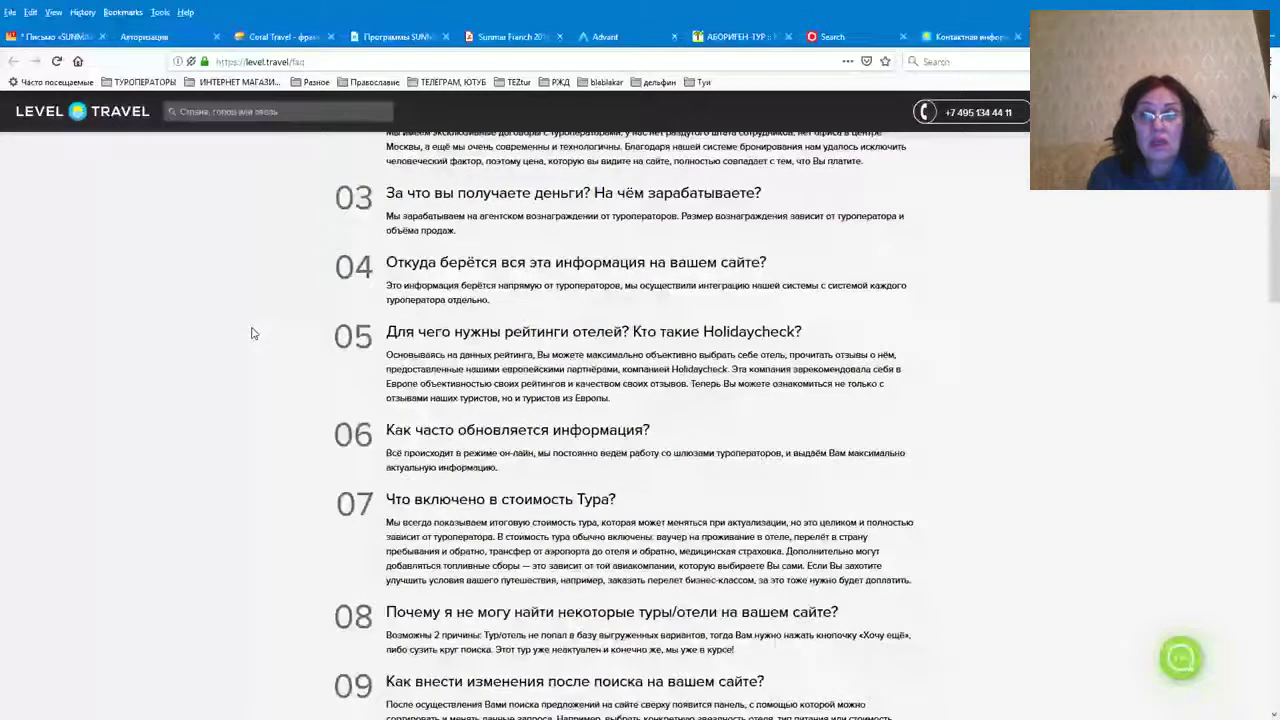
pyautogui.scroll(4, 252, 335)
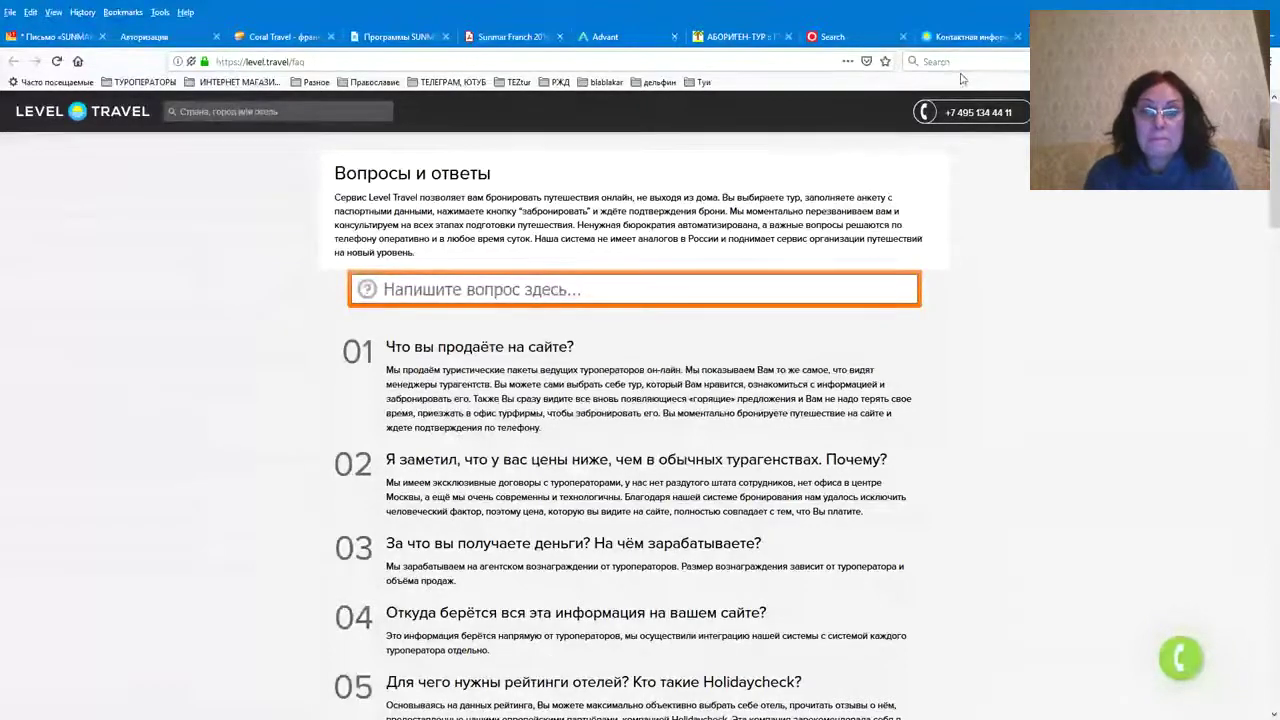
pyautogui.scroll(-3, 955, 320)
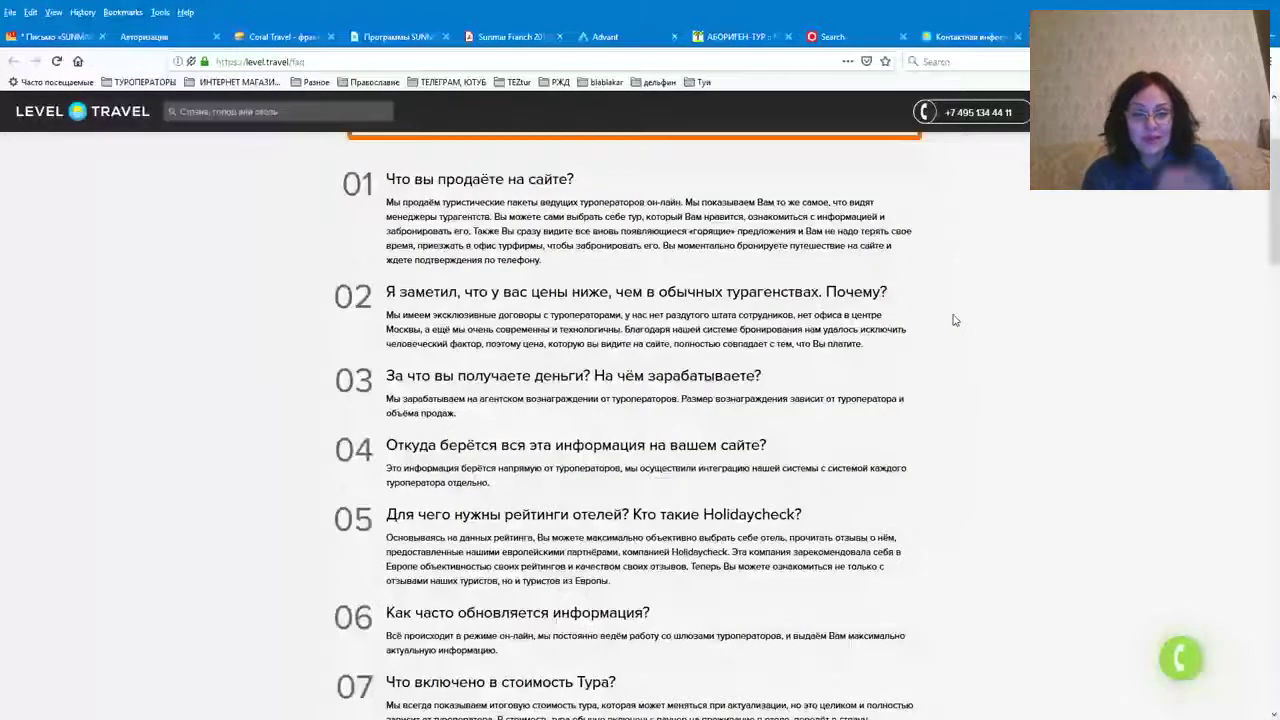
pyautogui.scroll(-1, 955, 320)
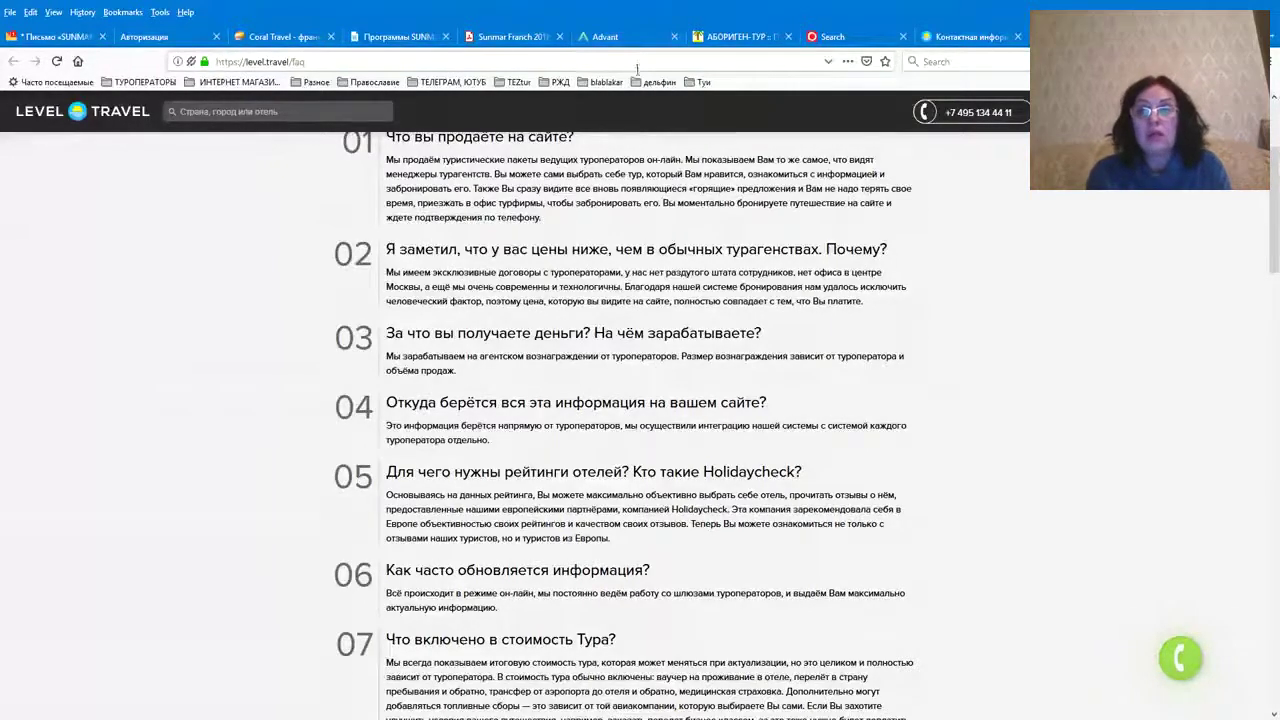
pyautogui.scroll(3, 680, 515)
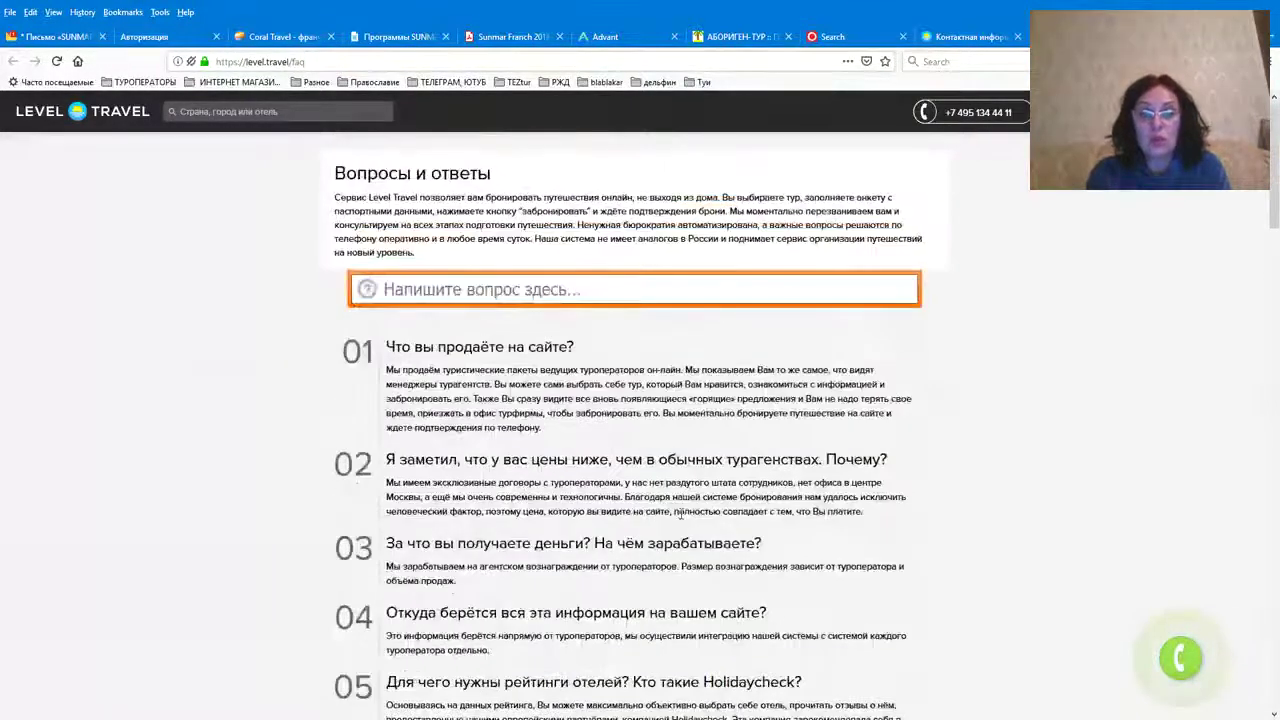
# Skim the answers again through payment and purchase confirmation, and return to the Level.Travel home page to view its tour prices section
pyautogui.scroll(-3, 487, 472)
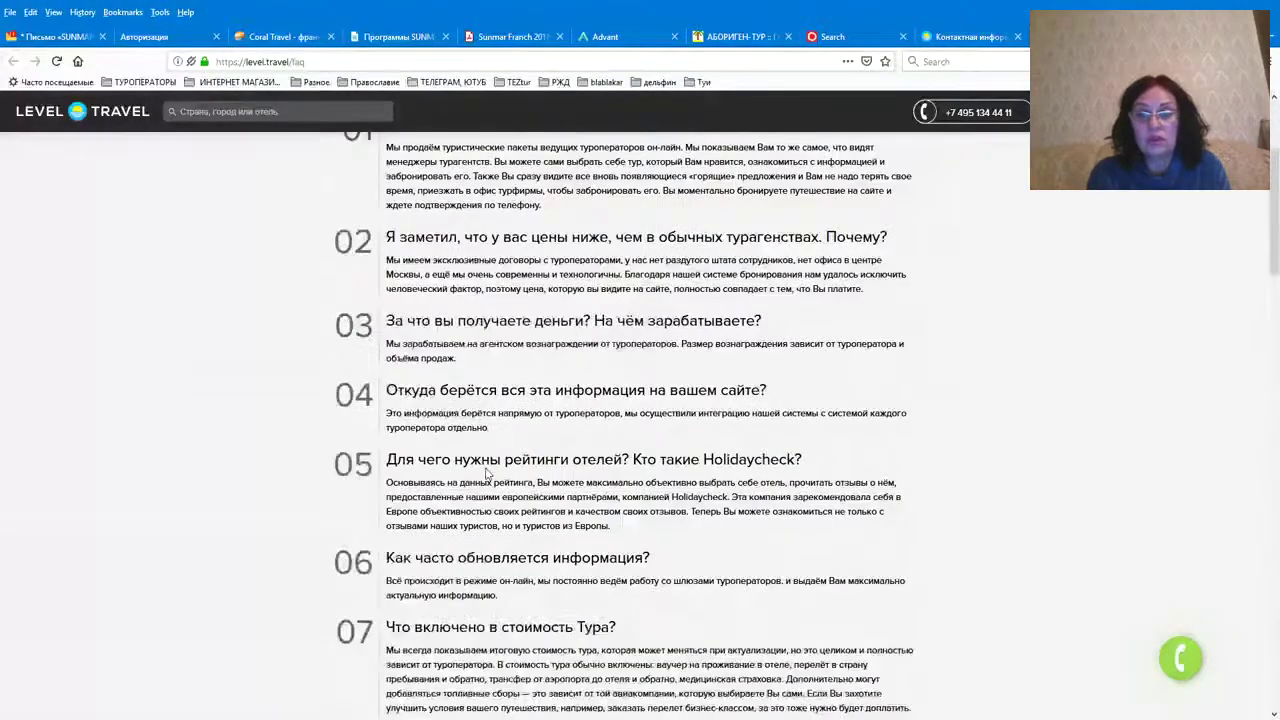
pyautogui.scroll(-8, 487, 472)
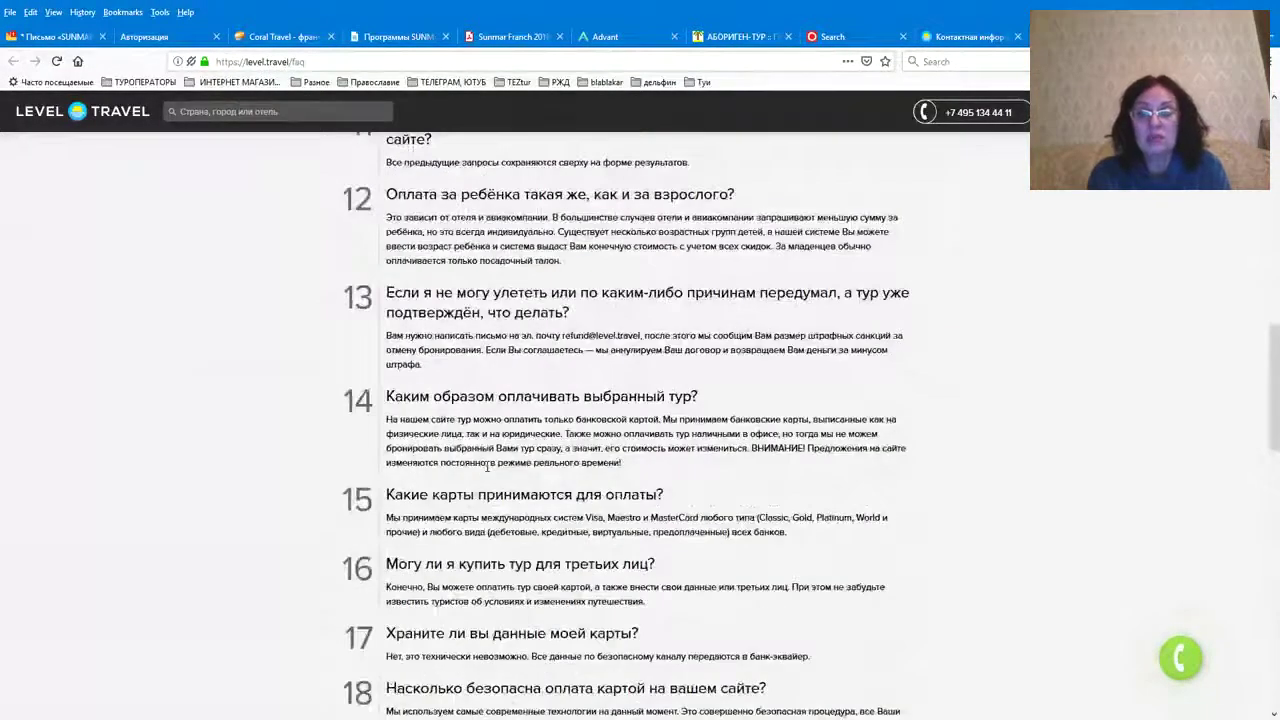
pyautogui.scroll(-1, 489, 468)
pyautogui.scroll(-4, 492, 468)
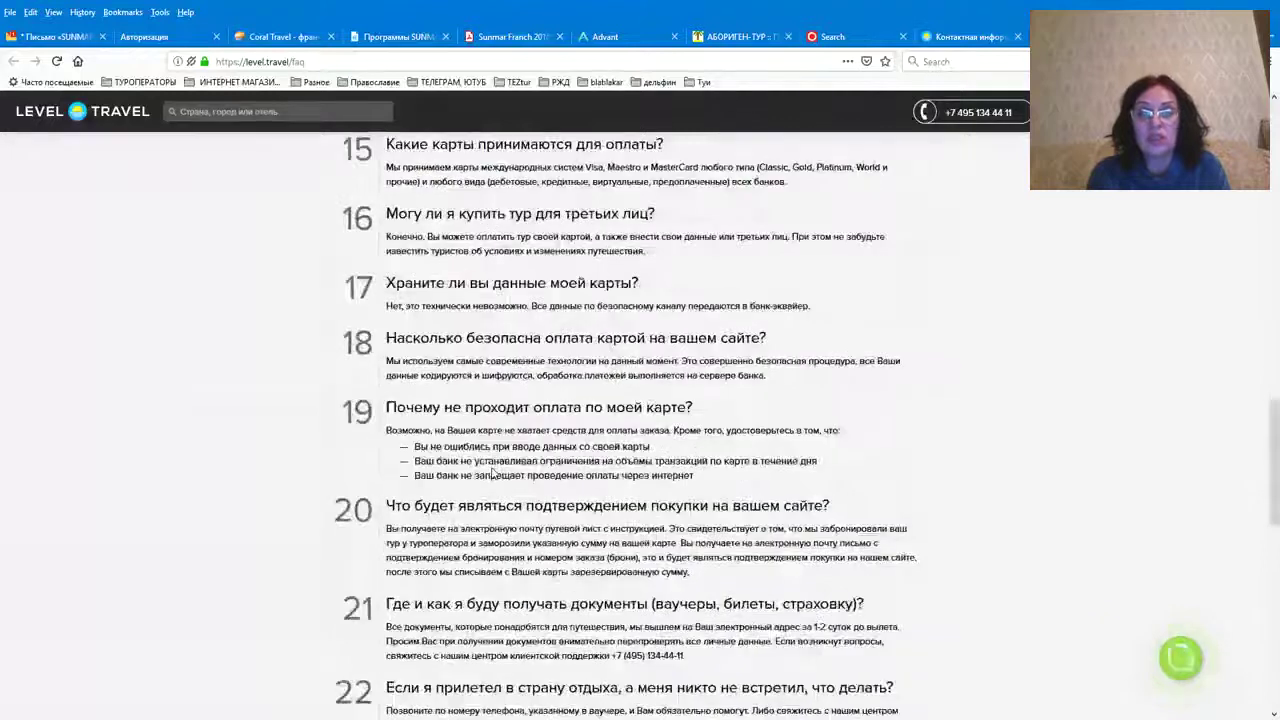
pyautogui.click(130, 115)
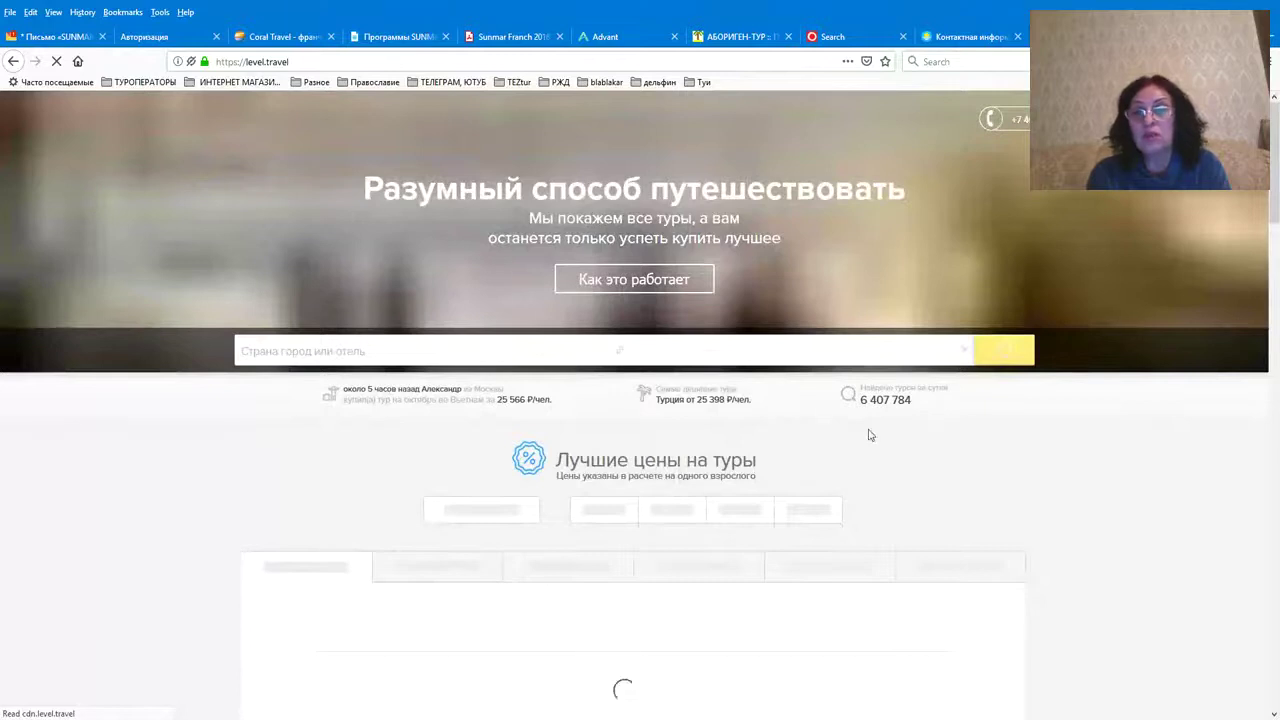
pyautogui.scroll(-3, 880, 453)
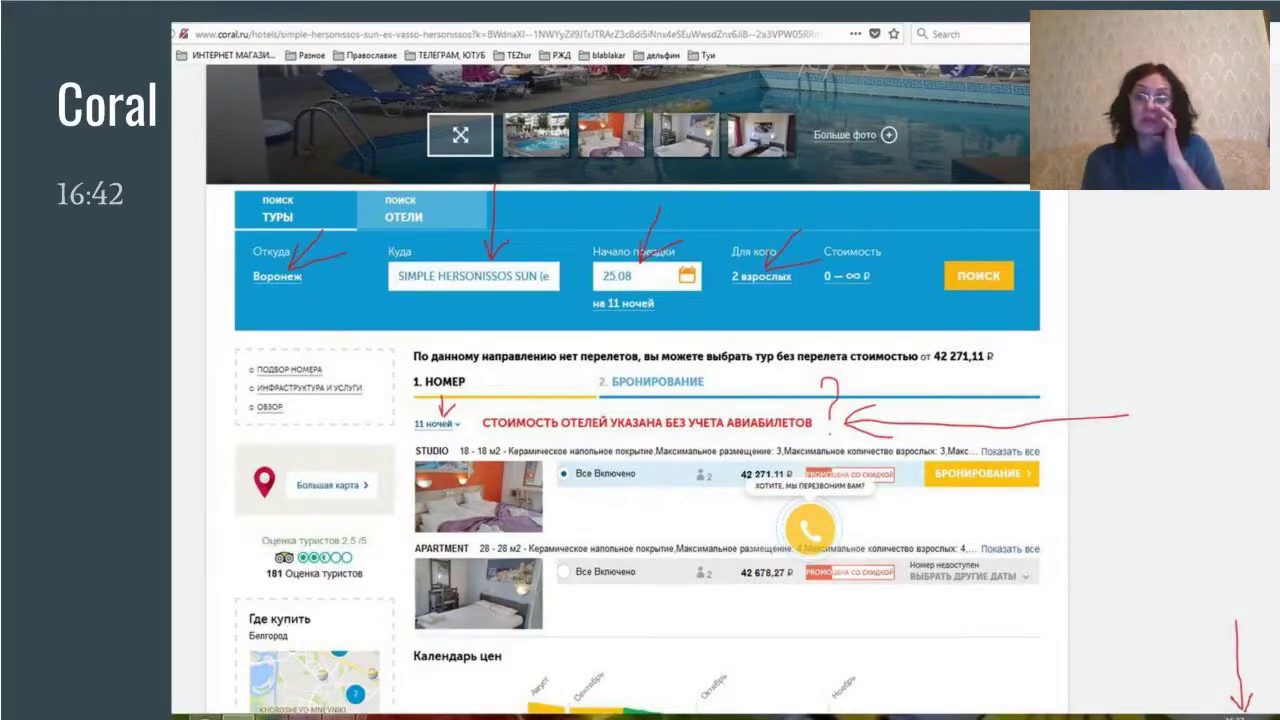
pyautogui.press('Right')
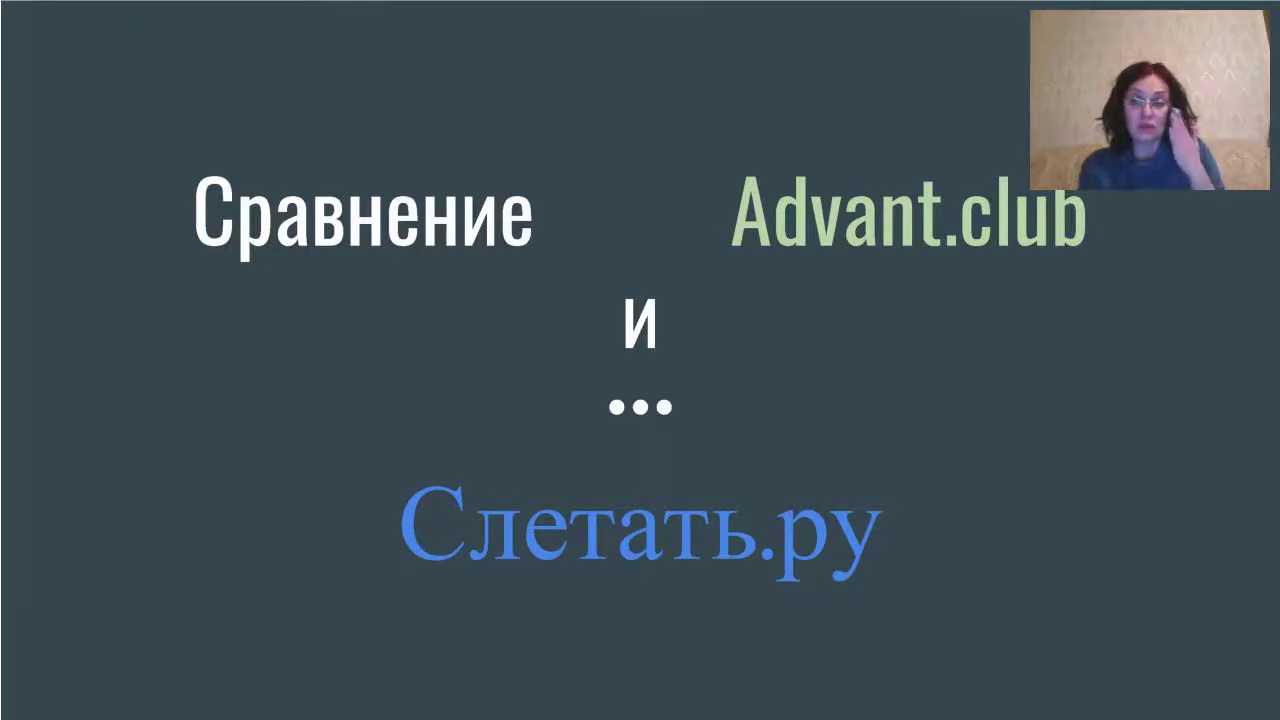
pyautogui.press('Right')
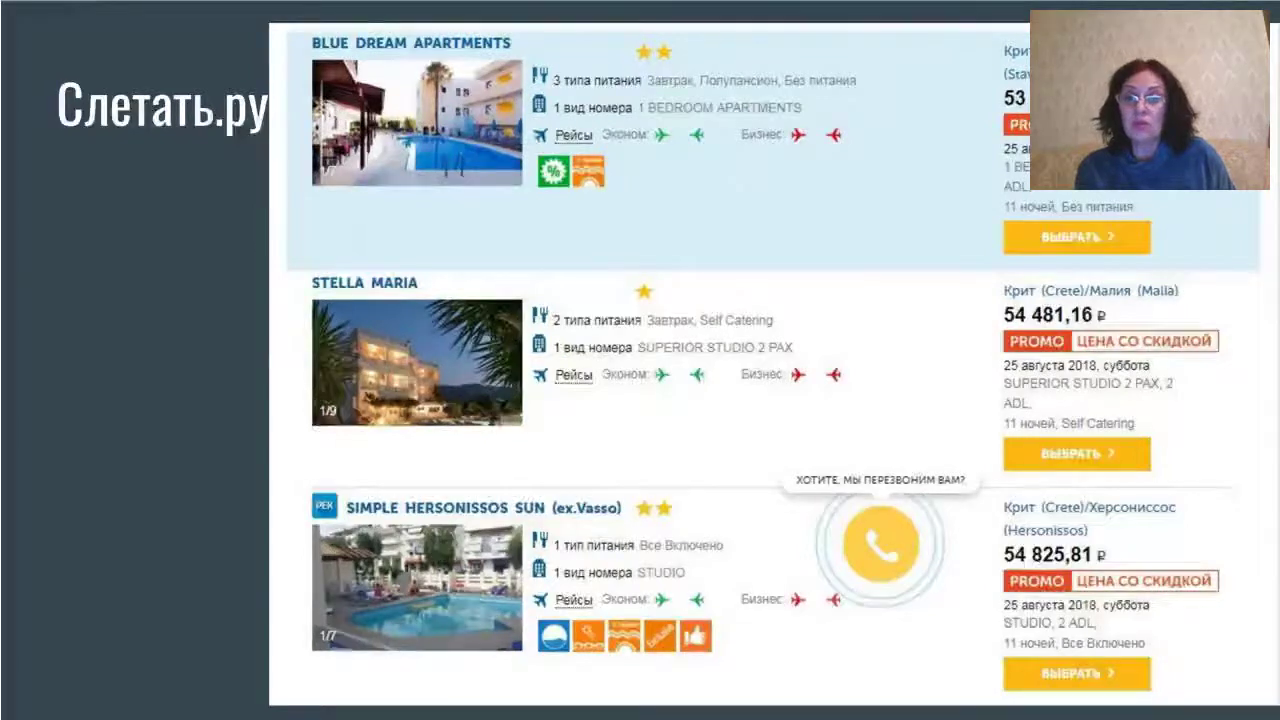
pyautogui.press('Right')
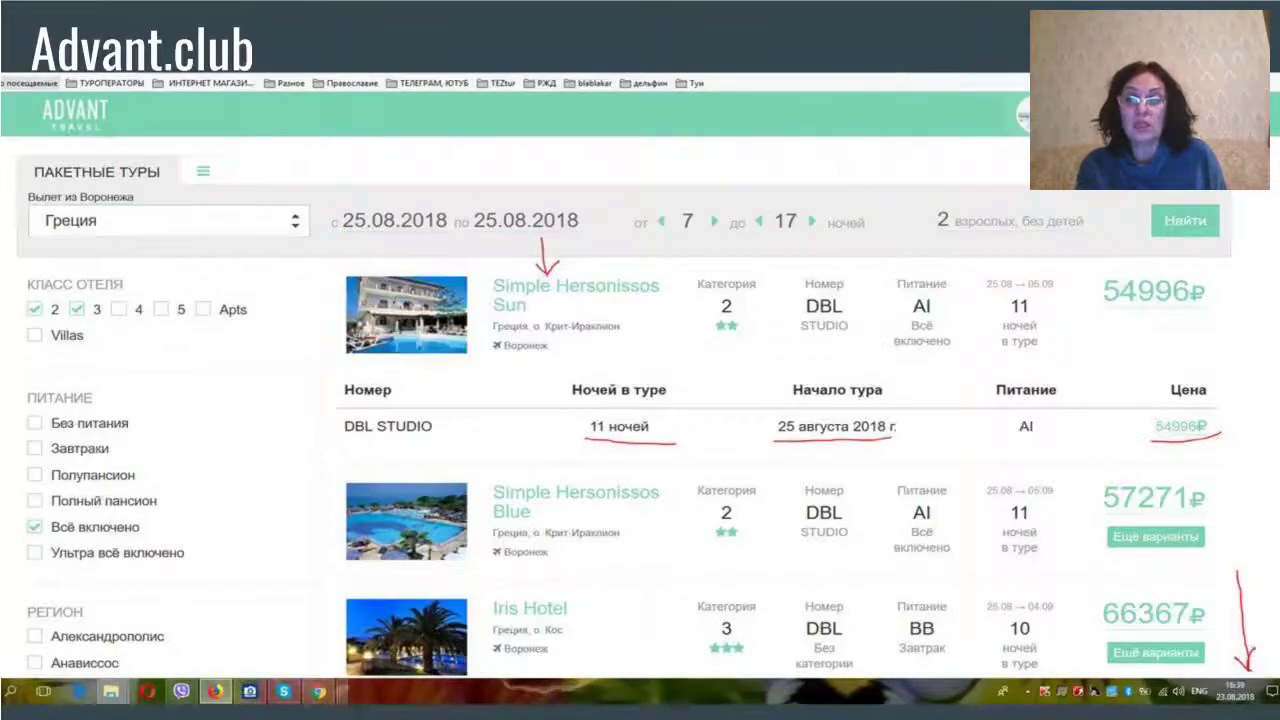
pyautogui.press('Right')
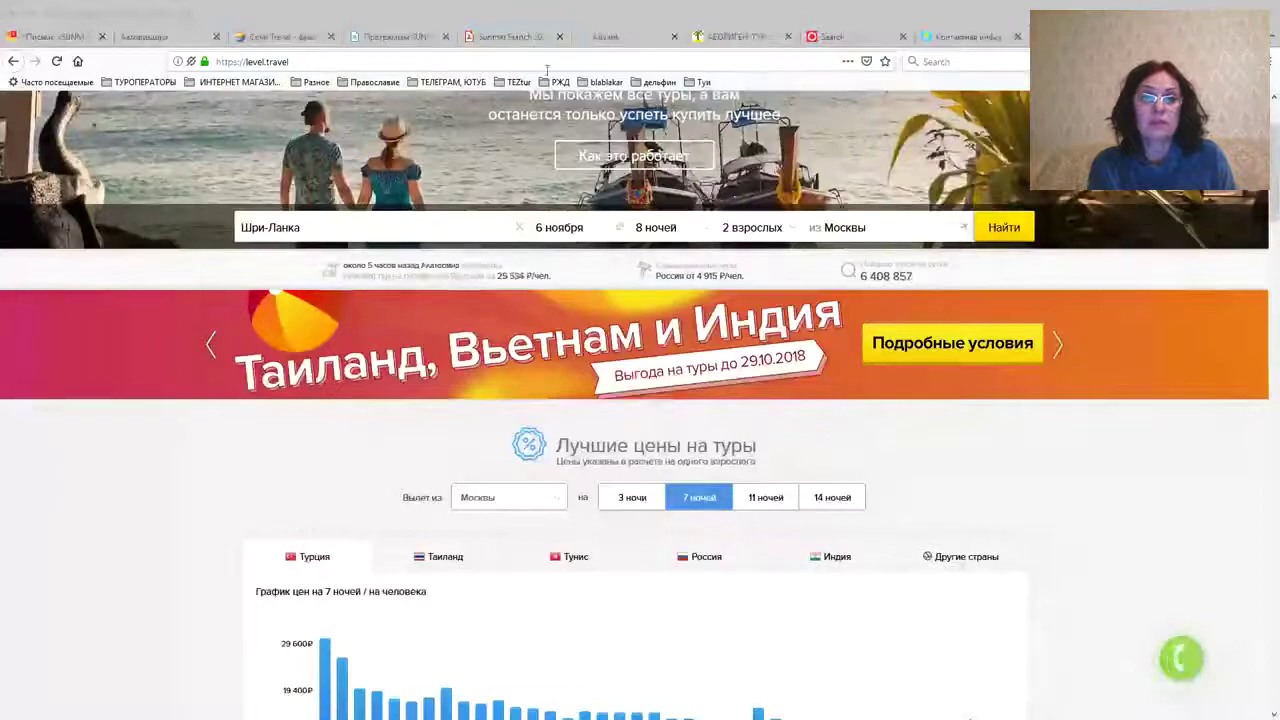
# Switch to the Advant search results and go back to the start of the Sri Lanka tour list
pyautogui.click(605, 37)
pyautogui.scroll(2, 669, 380)
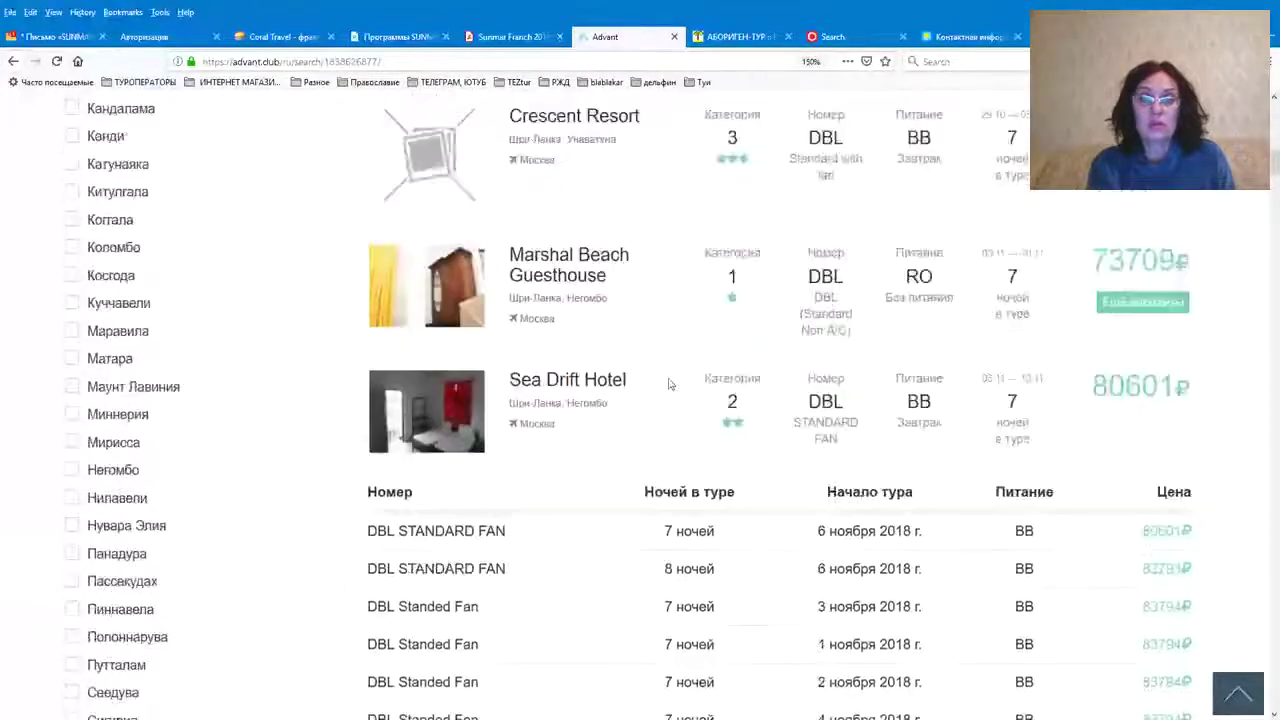
pyautogui.scroll(1, 680, 391)
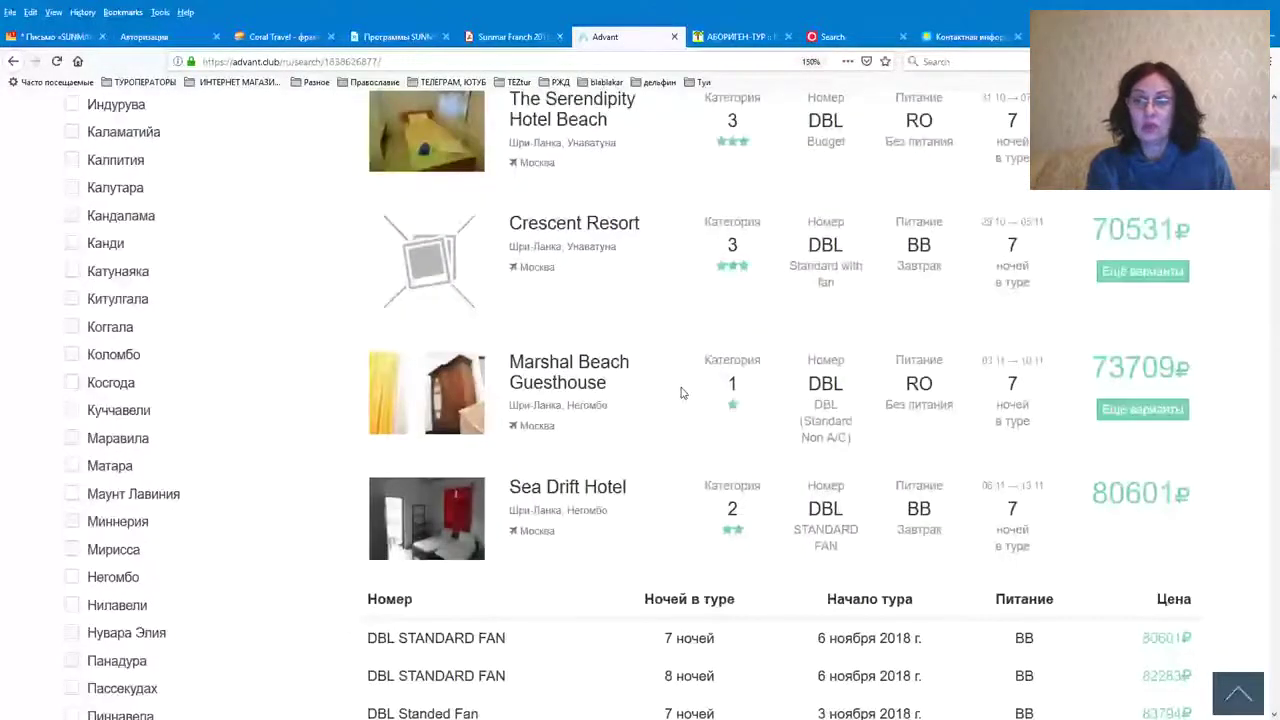
pyautogui.scroll(1, 681, 392)
pyautogui.scroll(7, 681, 396)
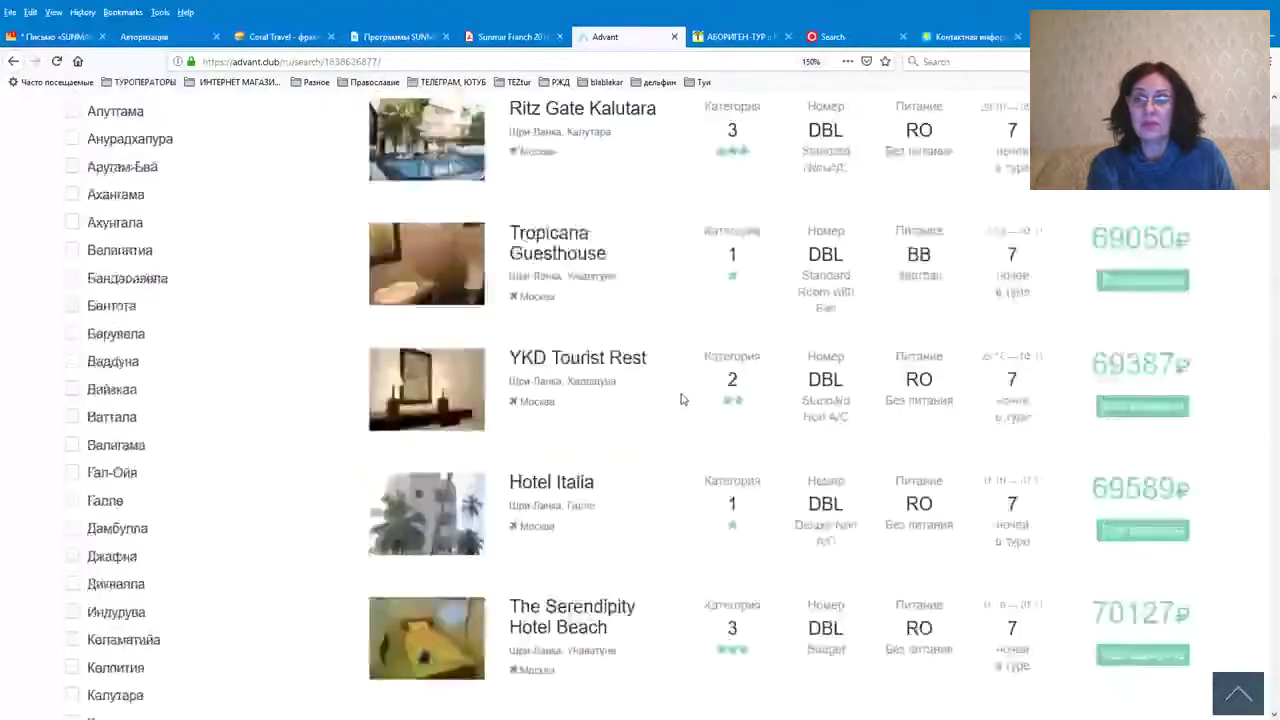
pyautogui.scroll(2, 680, 400)
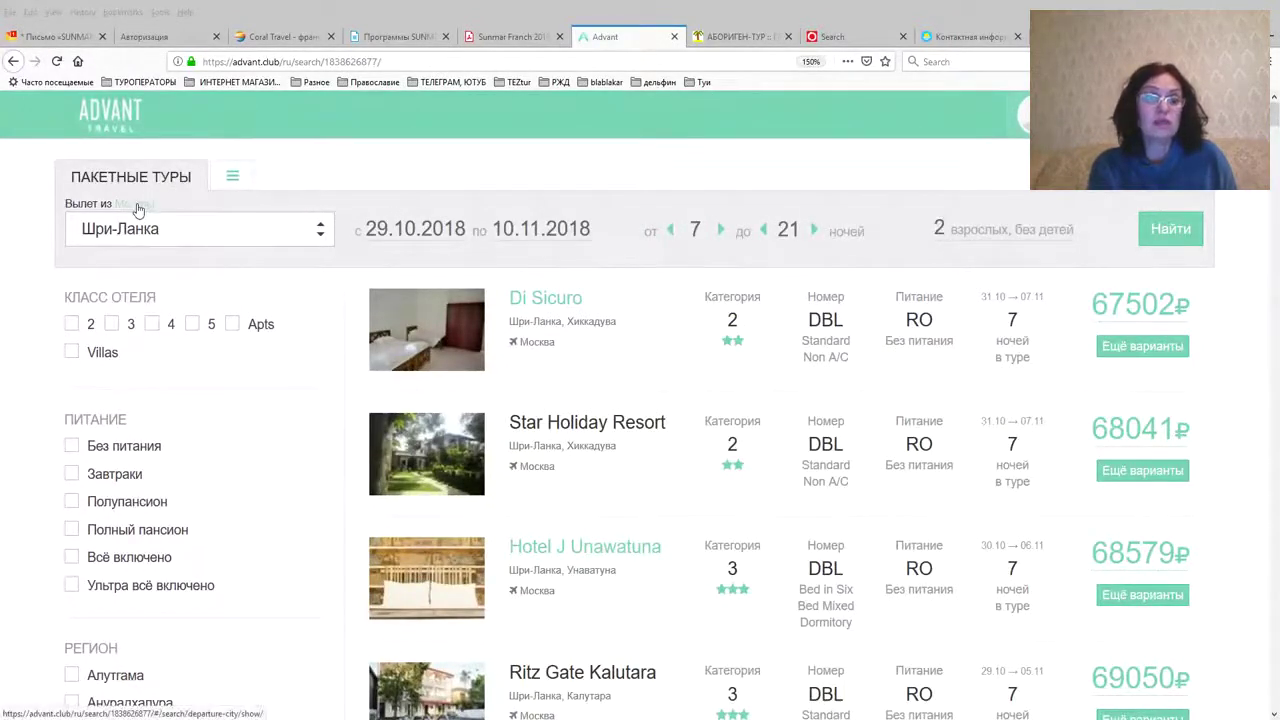
# Open the Advant personal account and view its profile (Профиль) and documents (Документы) sections
pyautogui.click(1120, 160)
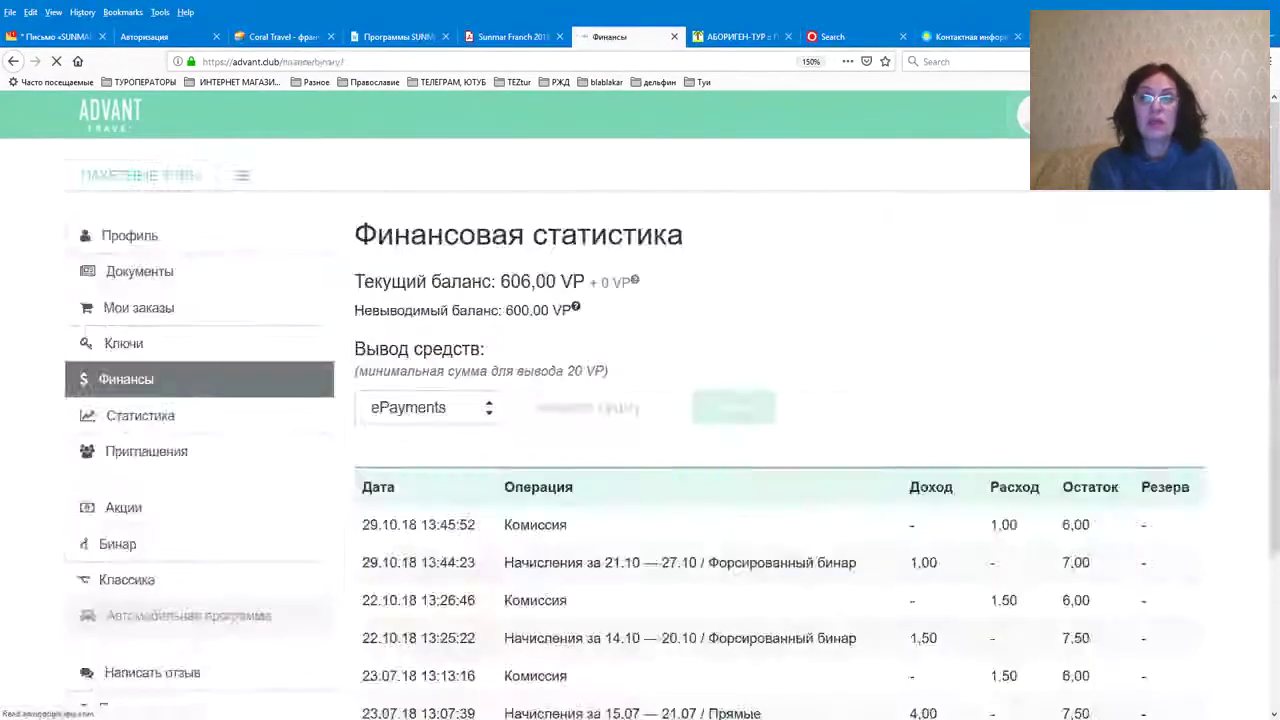
pyautogui.click(144, 240)
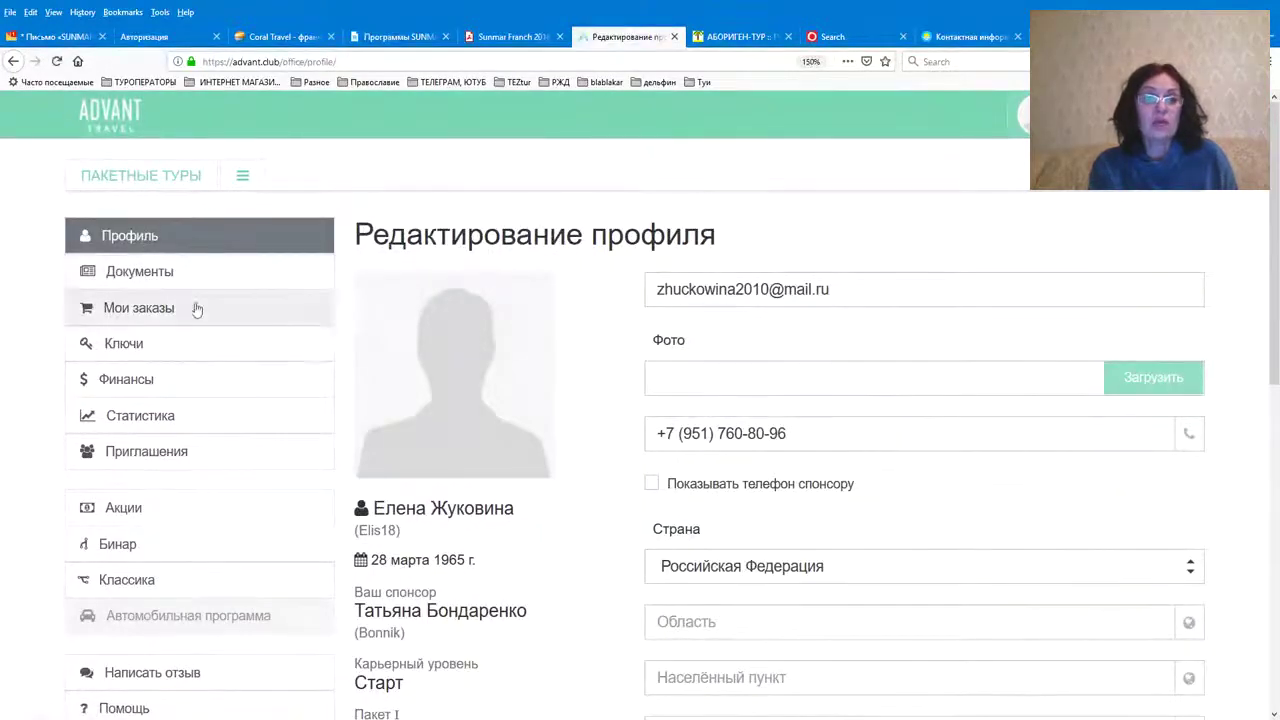
pyautogui.click(171, 283)
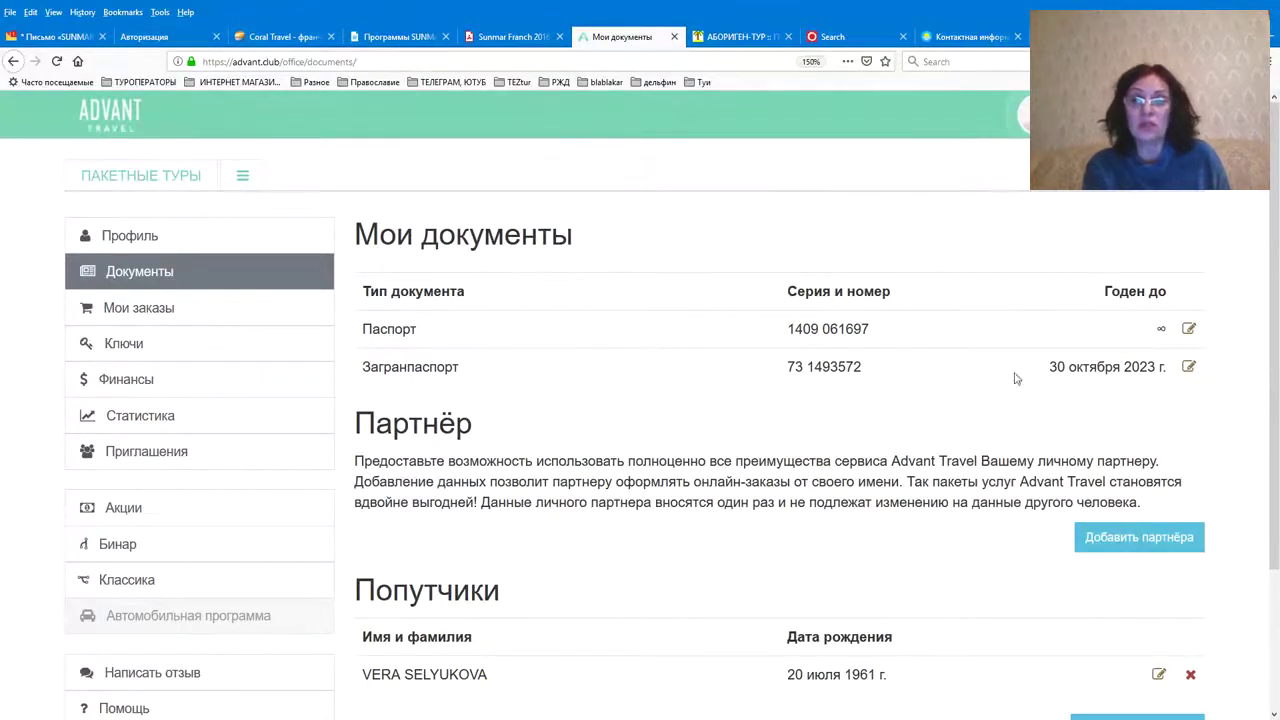
# Open the blank form for adding a travel companion under Попутчики and look over its fields and the documents page
pyautogui.scroll(-2, 1075, 399)
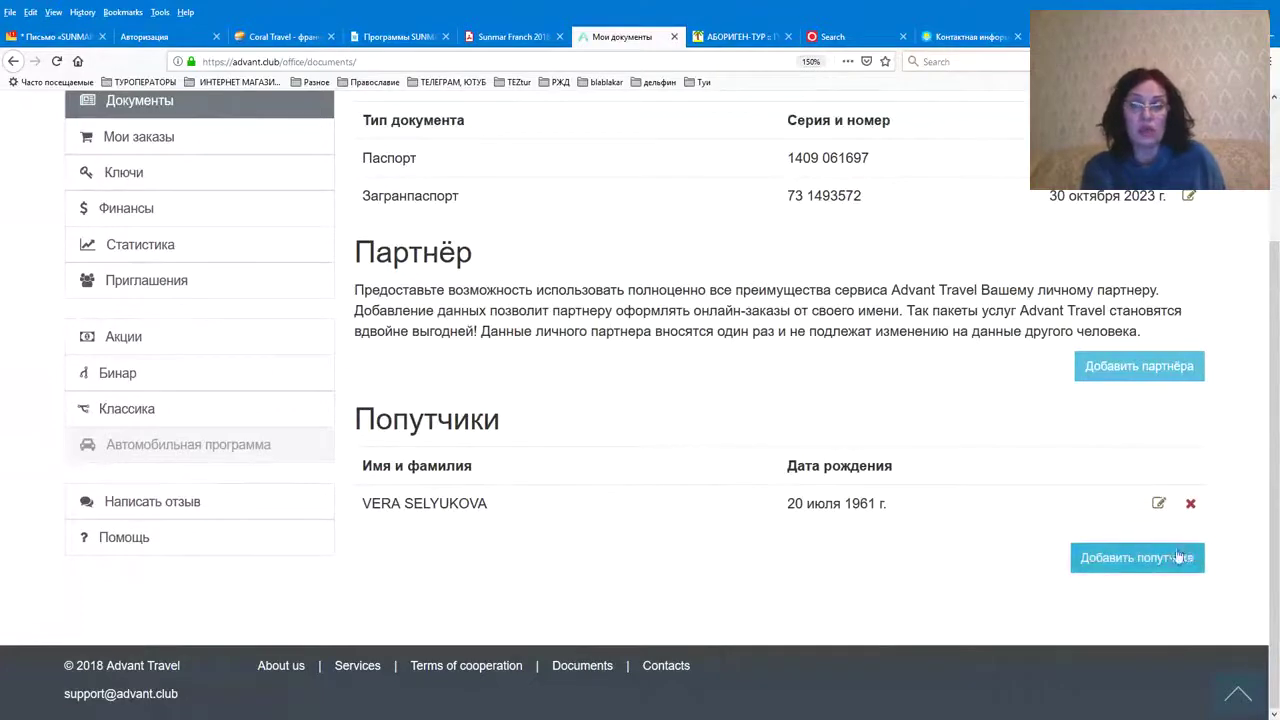
pyautogui.click(1132, 560)
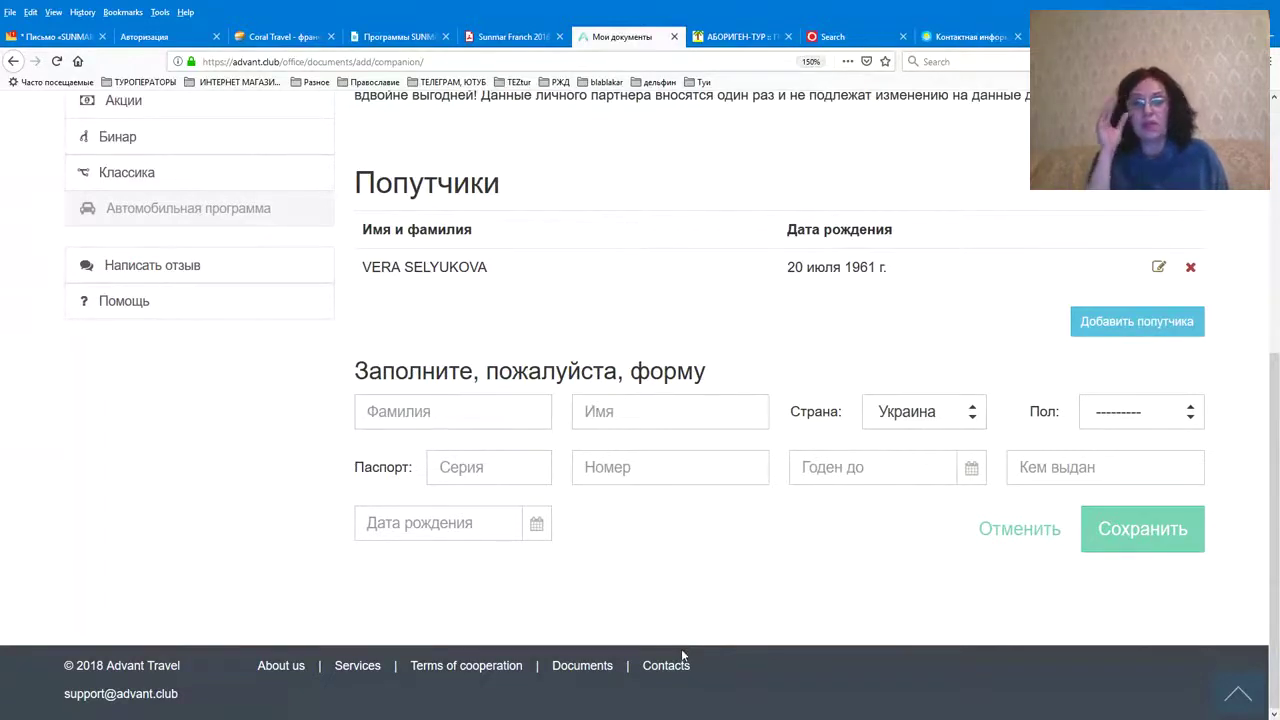
pyautogui.scroll(2, 708, 587)
pyautogui.scroll(2, 700, 575)
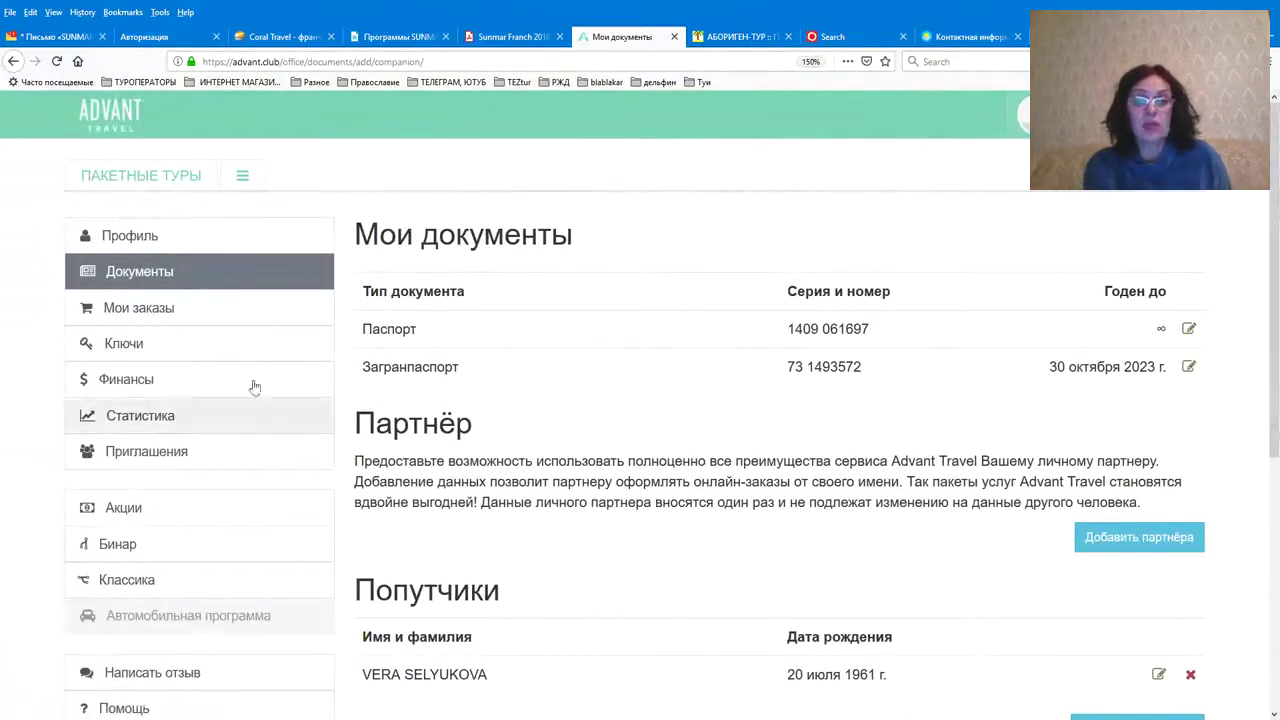
# Search package tours from Moscow to Шри-Ланка for 29.10.2018–10.11.2018, 7–21 nights, 2 adults, and load the additional tours found
pyautogui.click(148, 180)
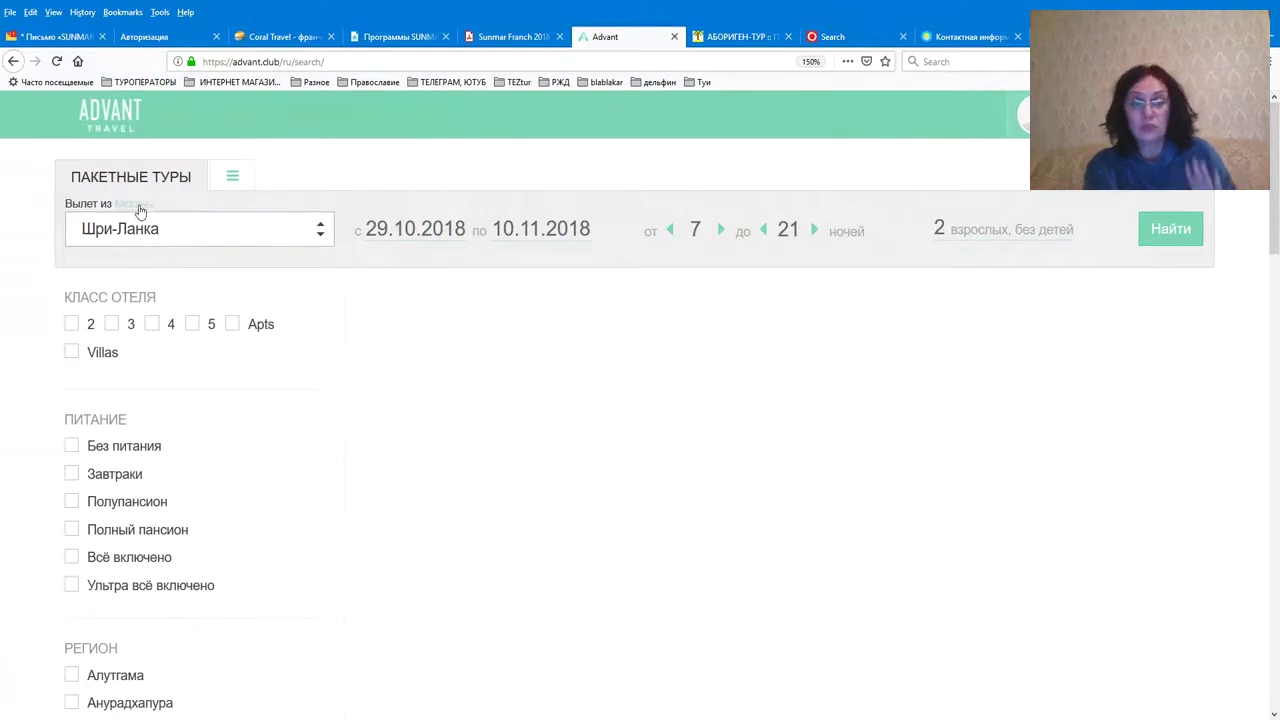
pyautogui.click(1155, 233)
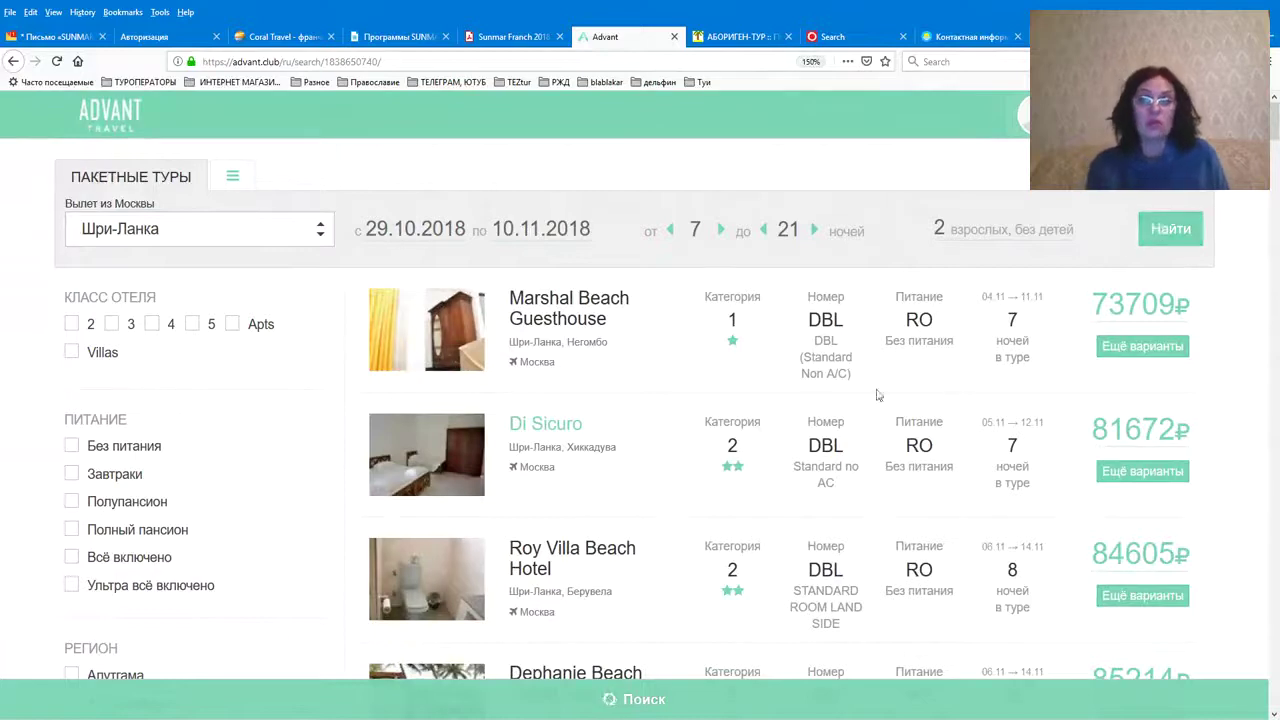
pyautogui.scroll(-2, 880, 395)
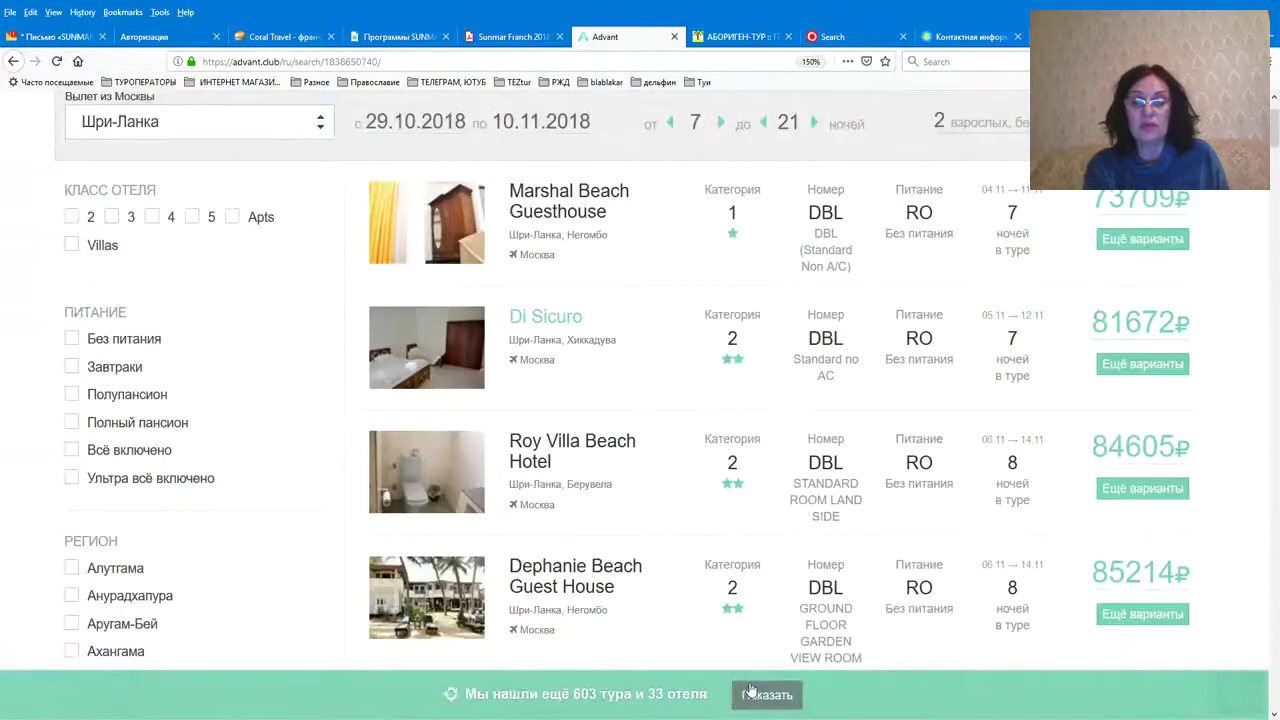
pyautogui.click(751, 690)
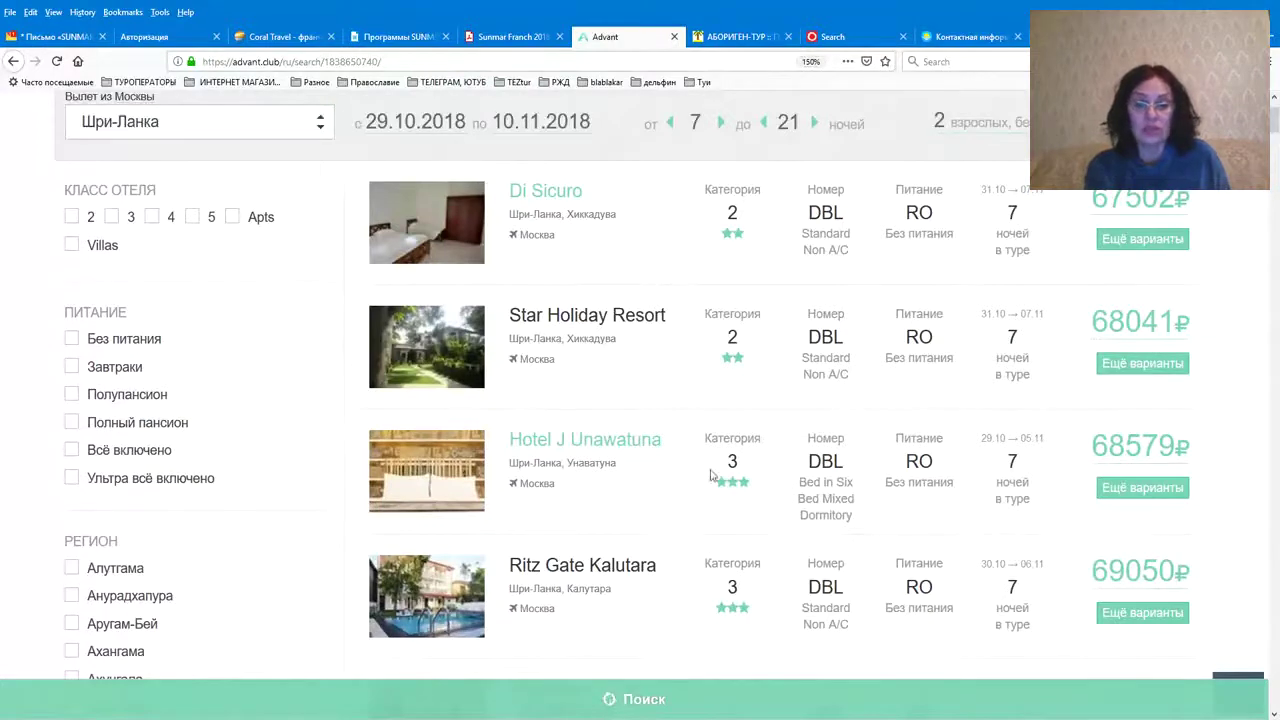
# Look over the cheapest Sri Lanka offers and add the last tours found to the results
pyautogui.scroll(-3, 771, 443)
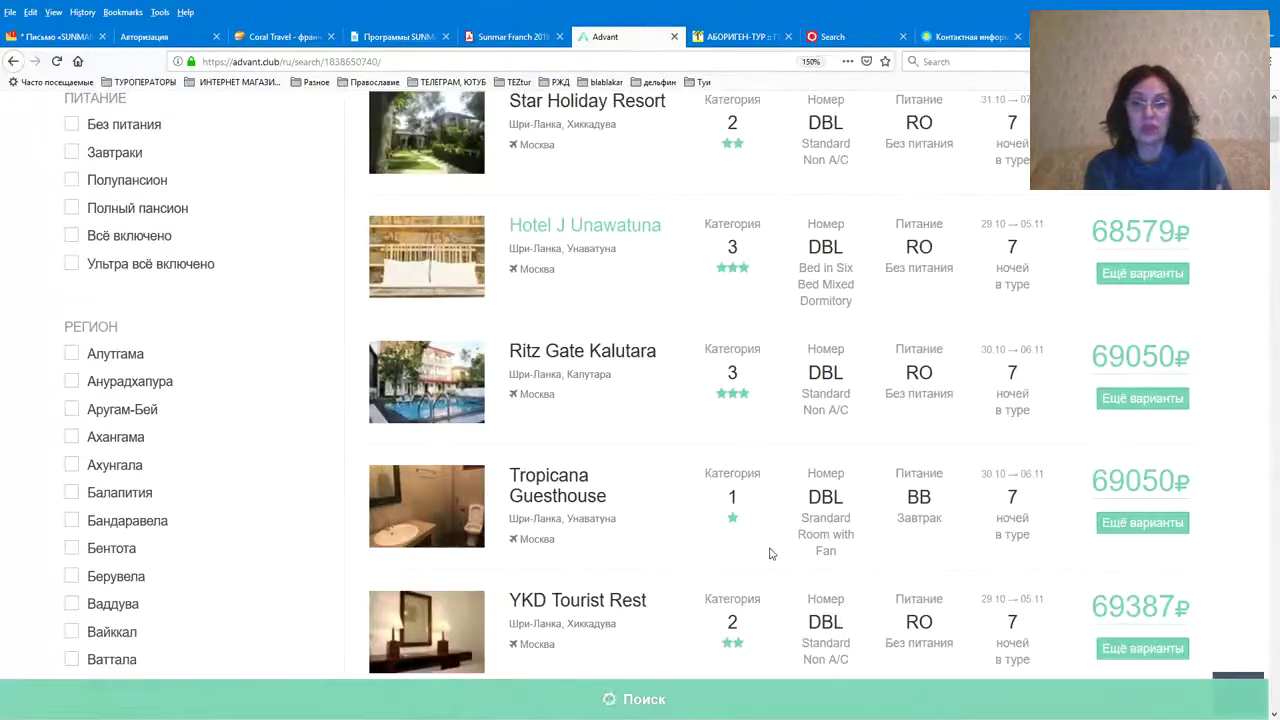
pyautogui.scroll(3, 769, 552)
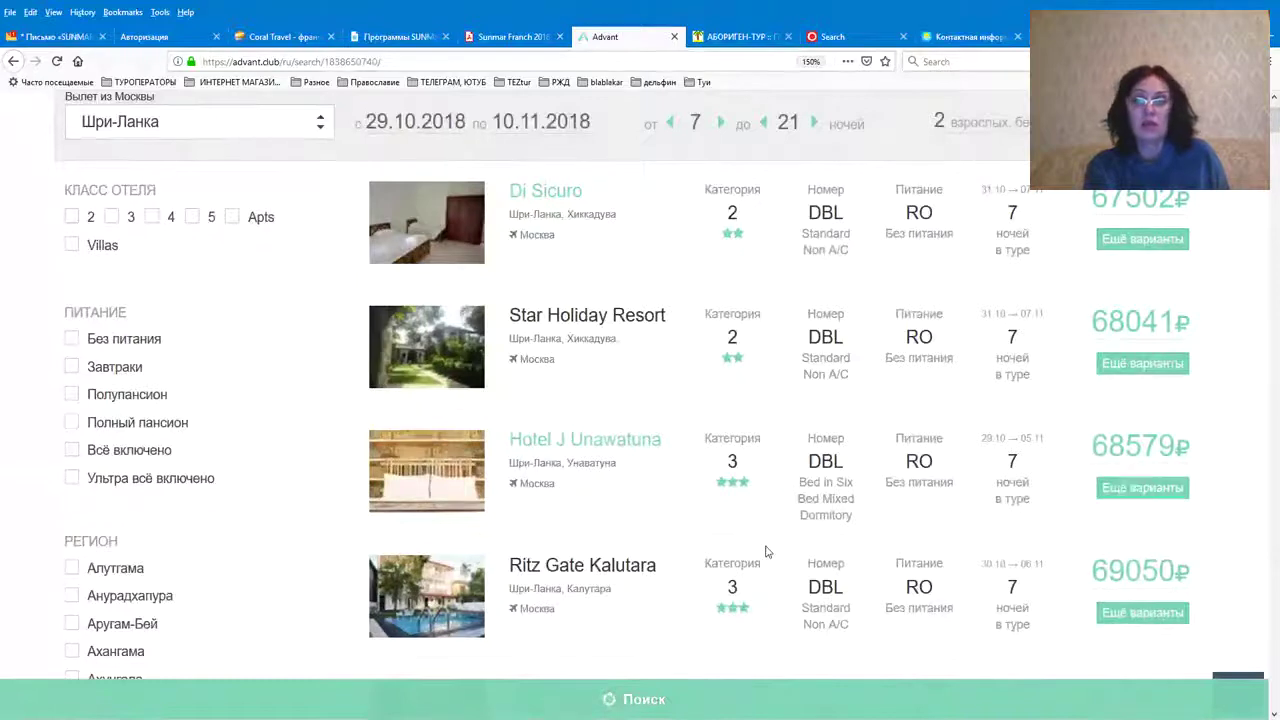
pyautogui.scroll(2, 760, 550)
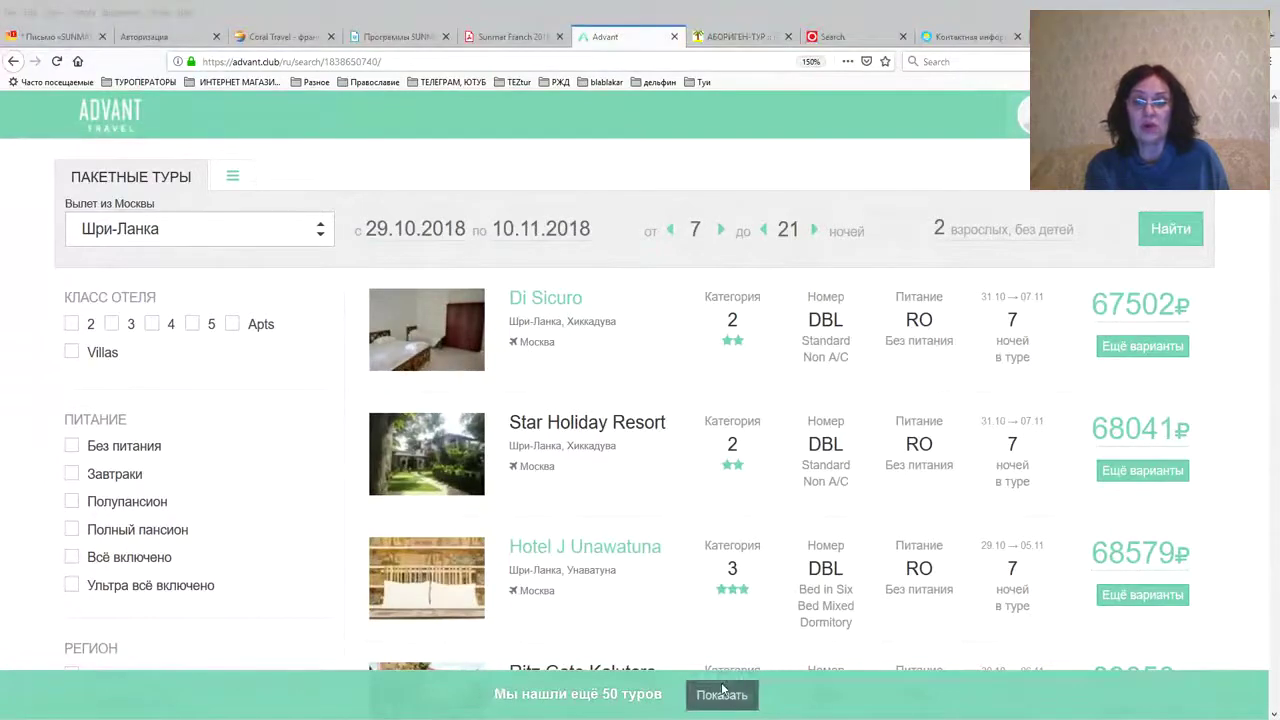
pyautogui.click(721, 690)
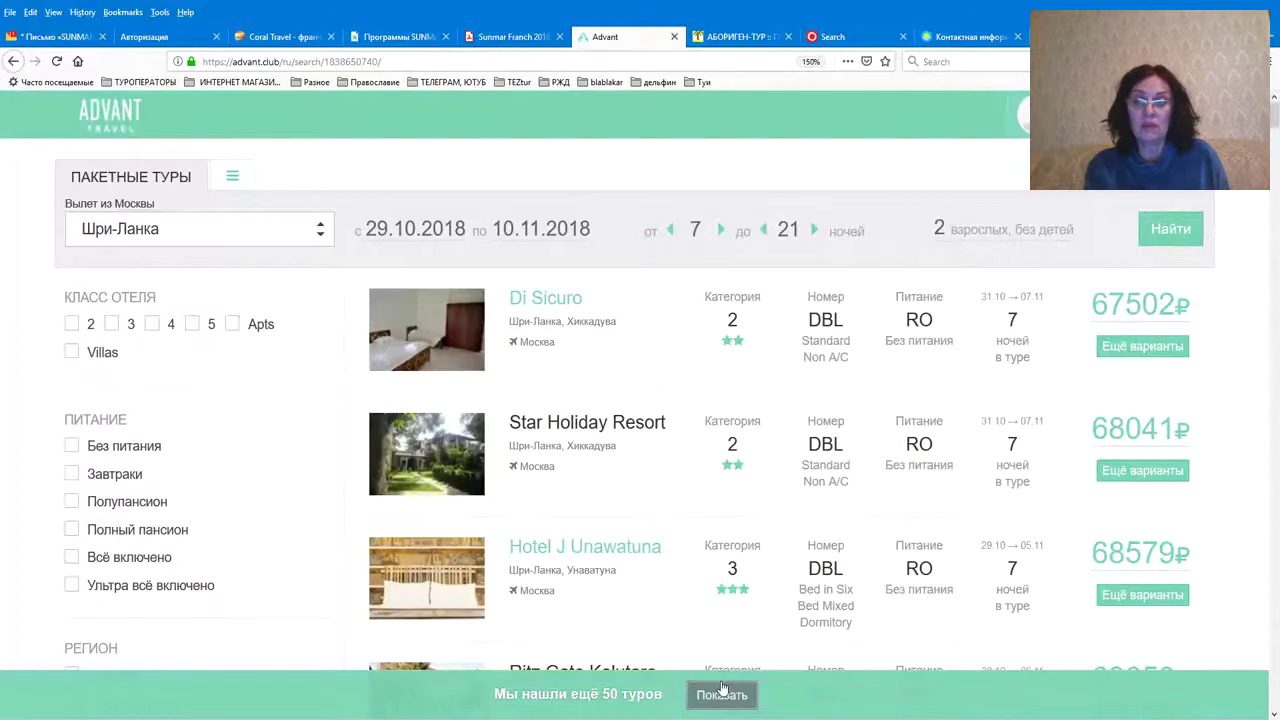
# Compare hotels and prices through the full Sri Lanka results, returning to the cheapest offers
pyautogui.scroll(-2, 771, 500)
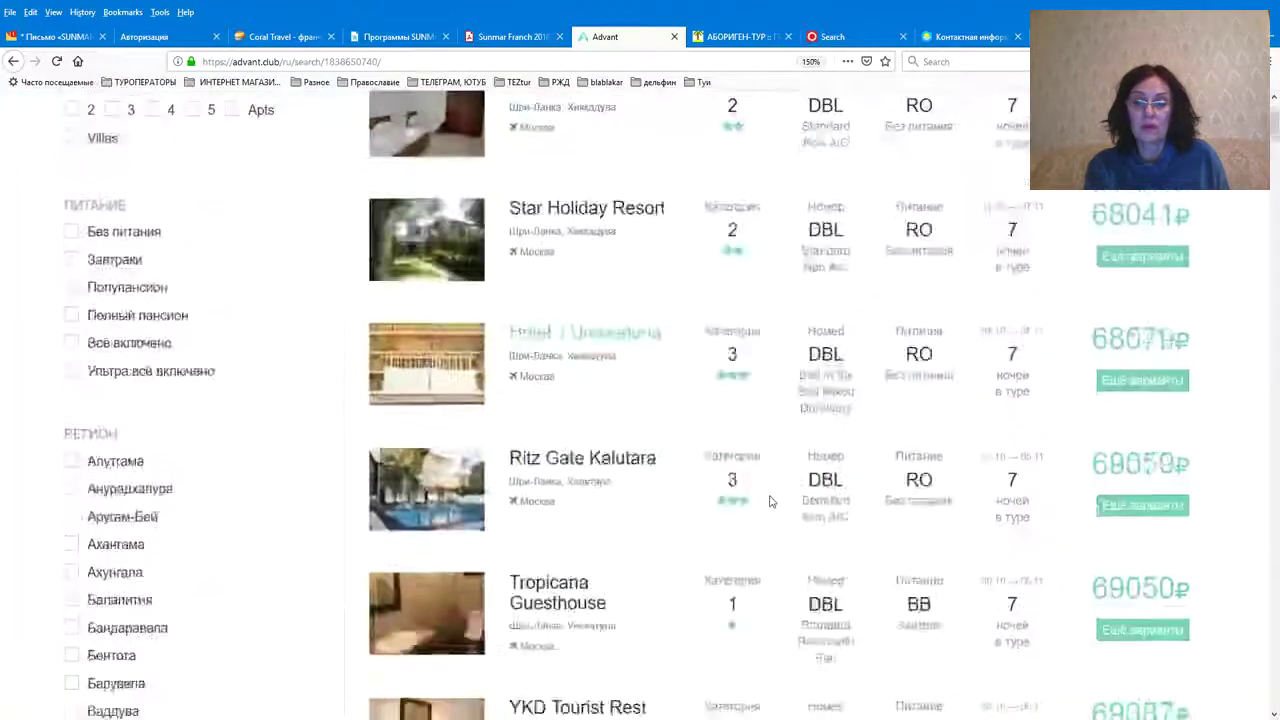
pyautogui.scroll(2, 771, 500)
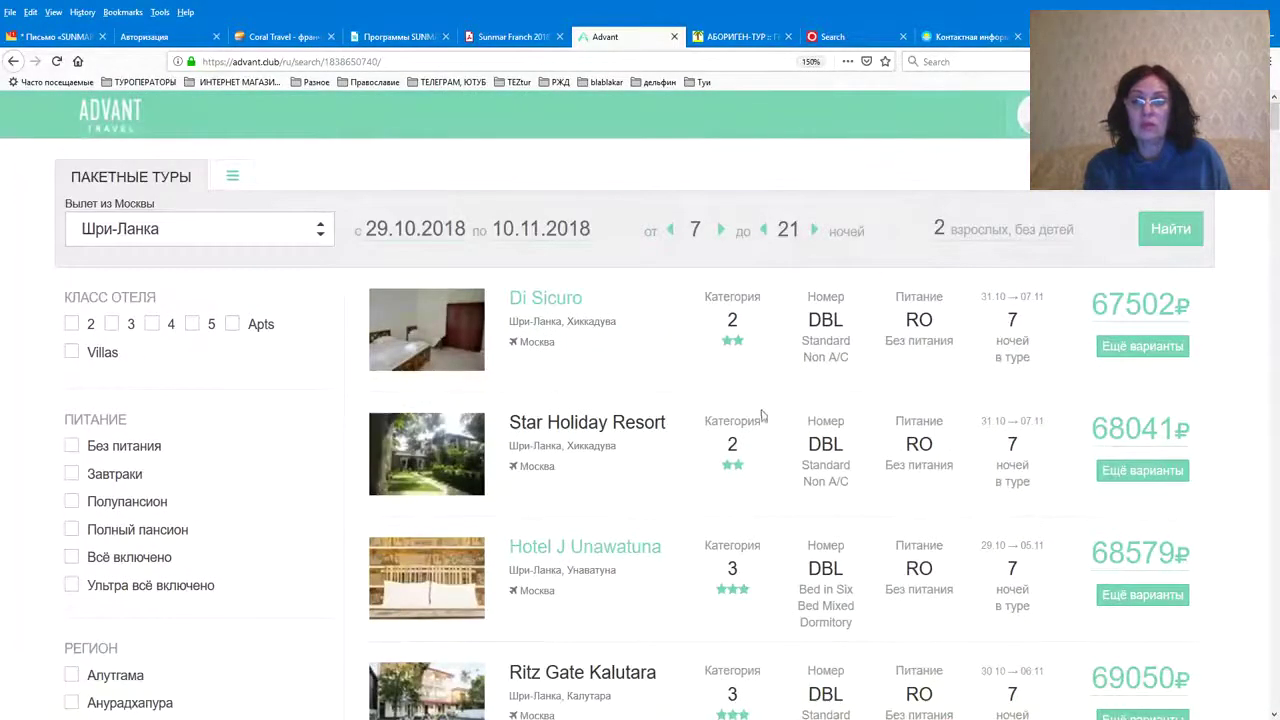
pyautogui.scroll(-1, 787, 385)
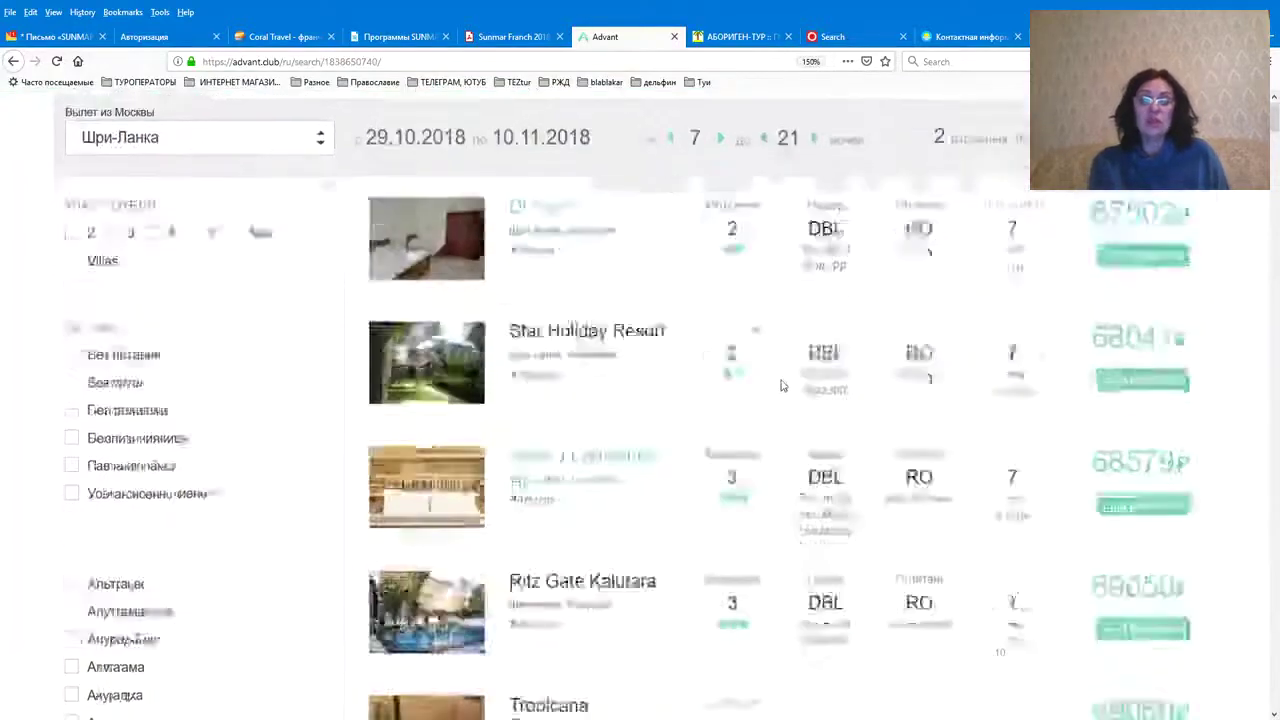
pyautogui.scroll(-4, 820, 387)
pyautogui.scroll(-10, 820, 387)
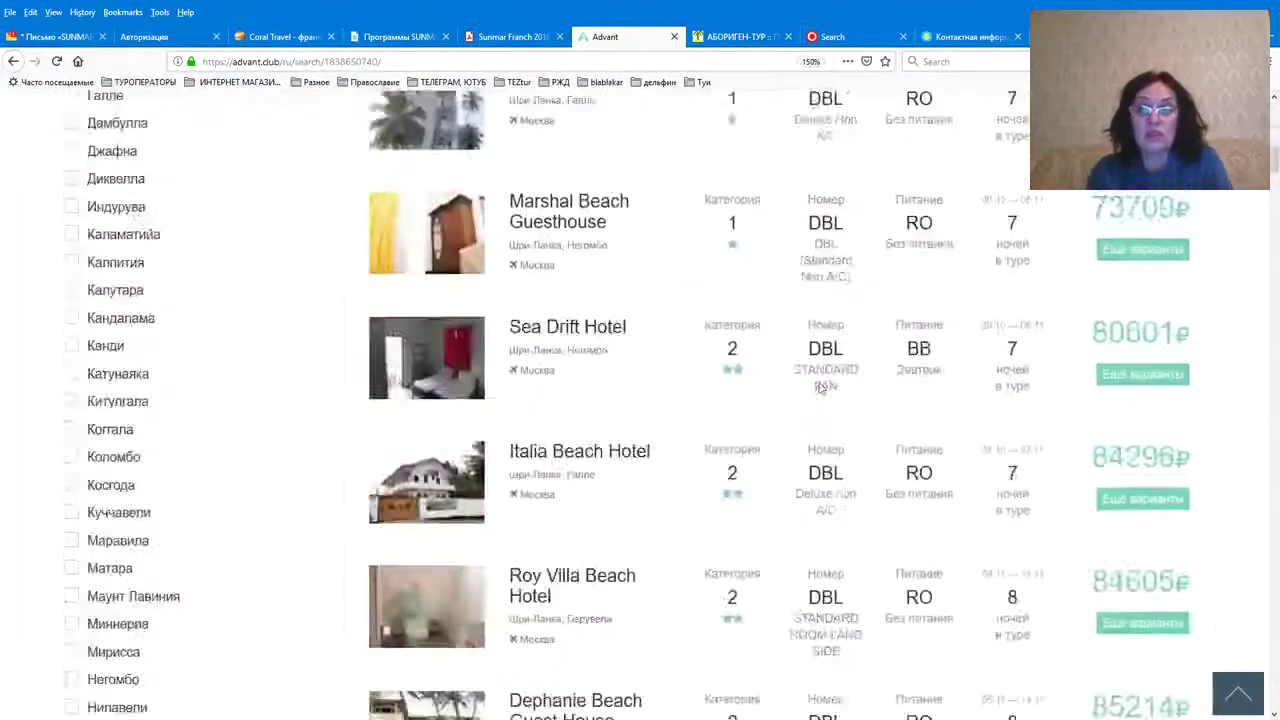
pyautogui.scroll(13, 820, 385)
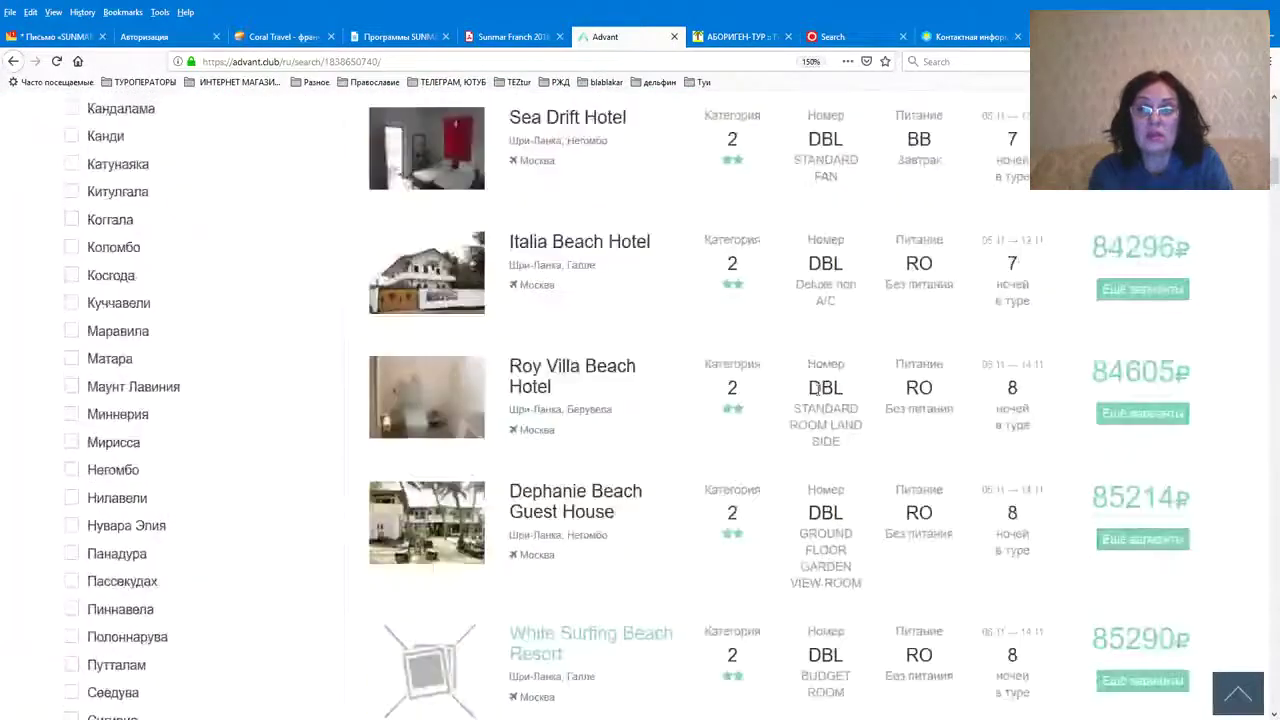
pyautogui.scroll(3, 813, 397)
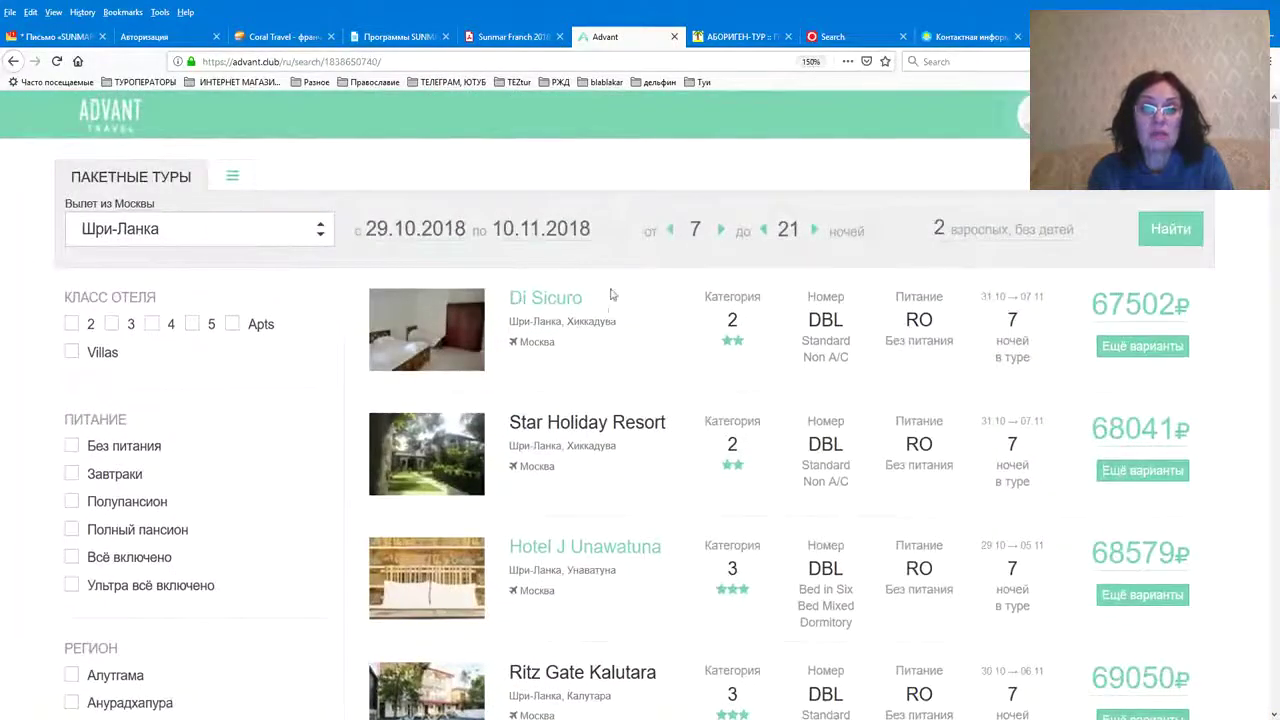
# Open the Di Sicuro hotel's TripAdvisor page from its Advant listing and examine the location and traveller reviews
pyautogui.click(560, 307)
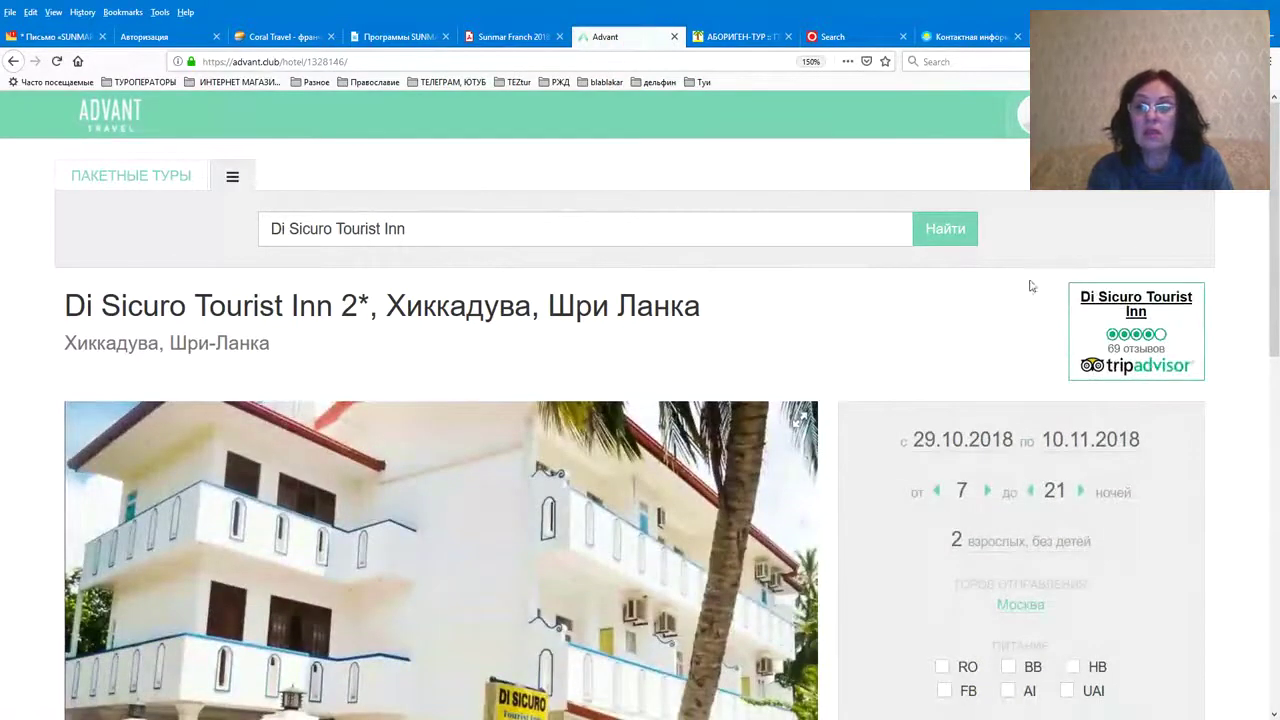
pyautogui.click(1136, 310)
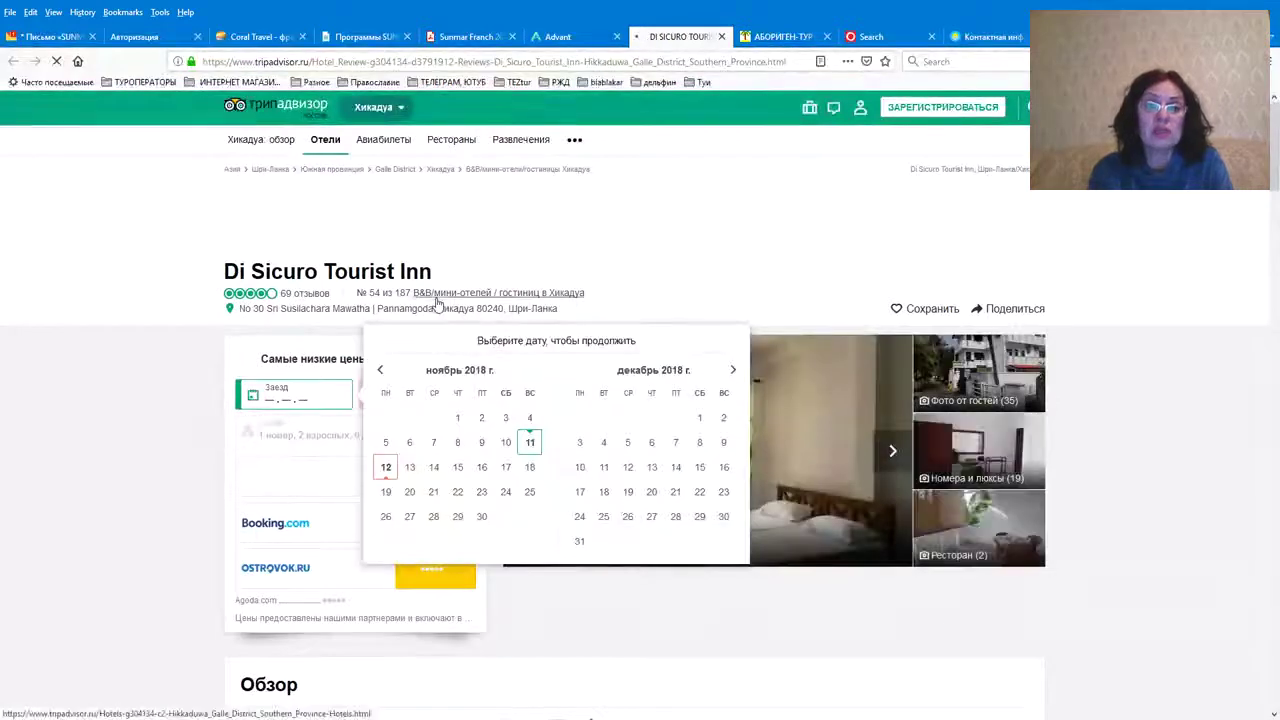
pyautogui.scroll(-10, 560, 472)
pyautogui.scroll(-10, 560, 472)
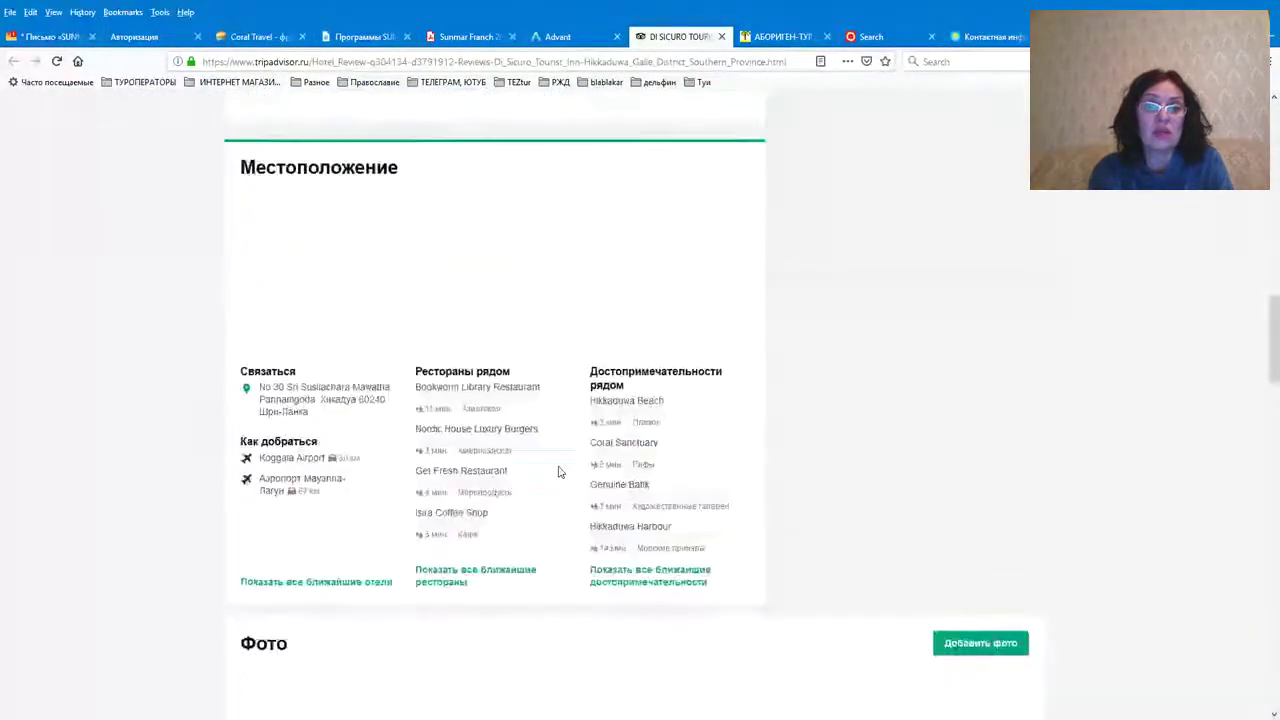
pyautogui.scroll(-5, 557, 472)
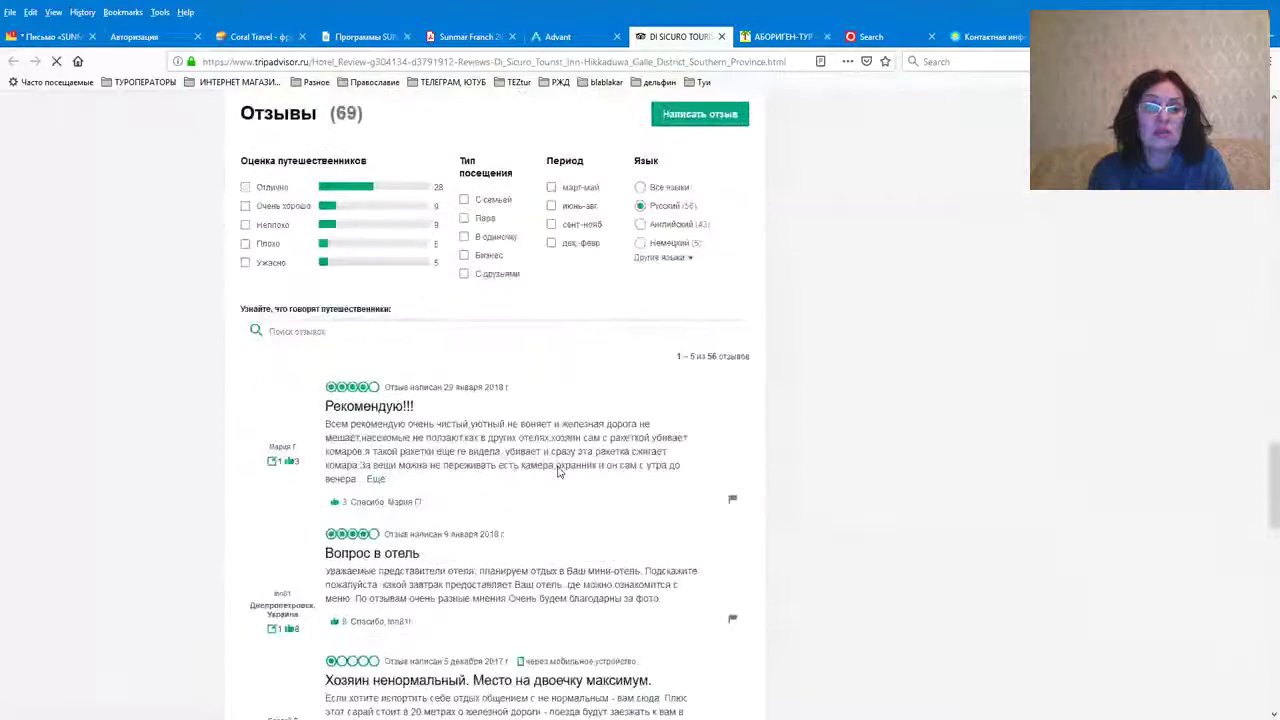
pyautogui.scroll(4, 557, 472)
pyautogui.scroll(-6, 557, 472)
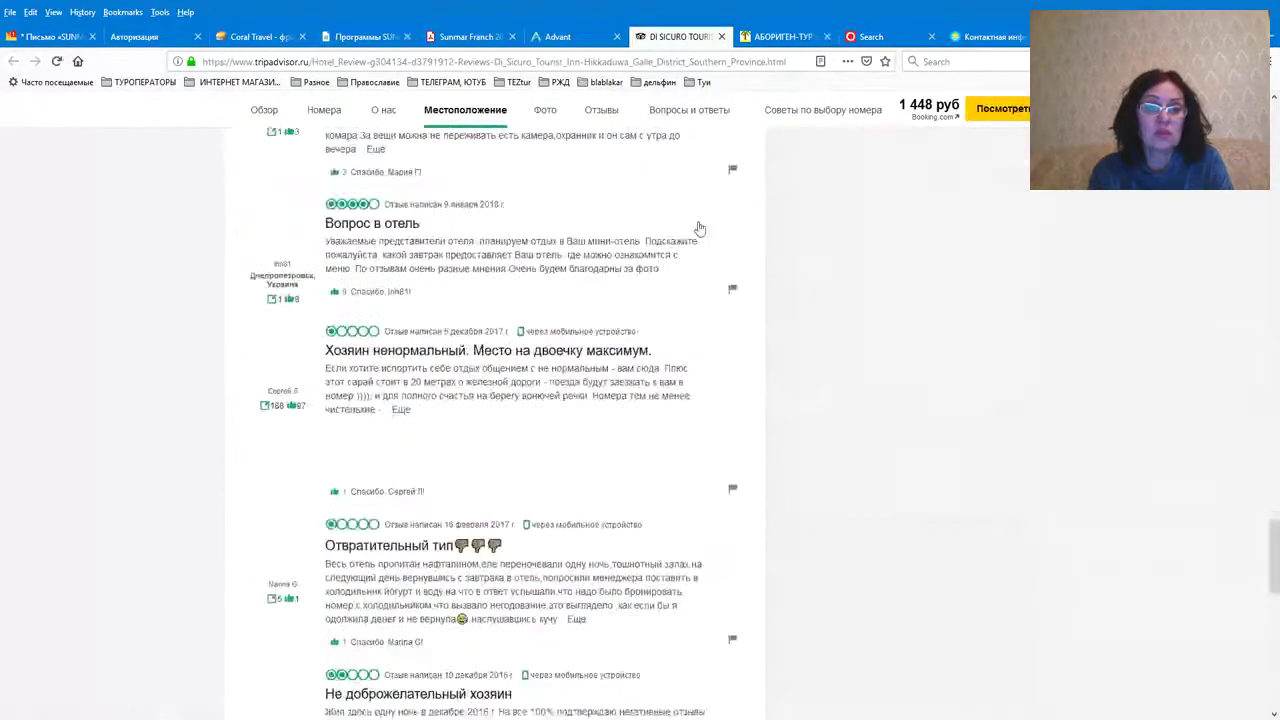
# Return to the Advant page of Di Sicuro Tourist Inn and view the photo and hotel description
pyautogui.click(575, 40)
pyautogui.scroll(-10, 725, 395)
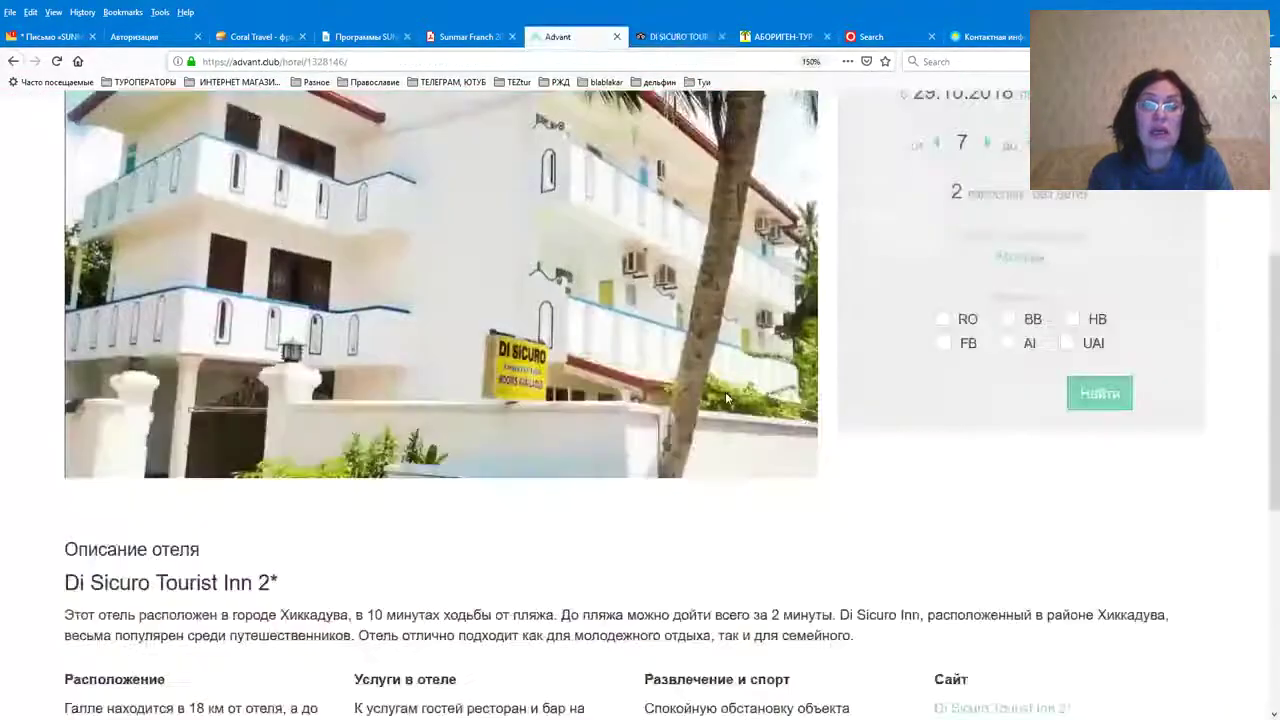
pyautogui.scroll(10, 730, 403)
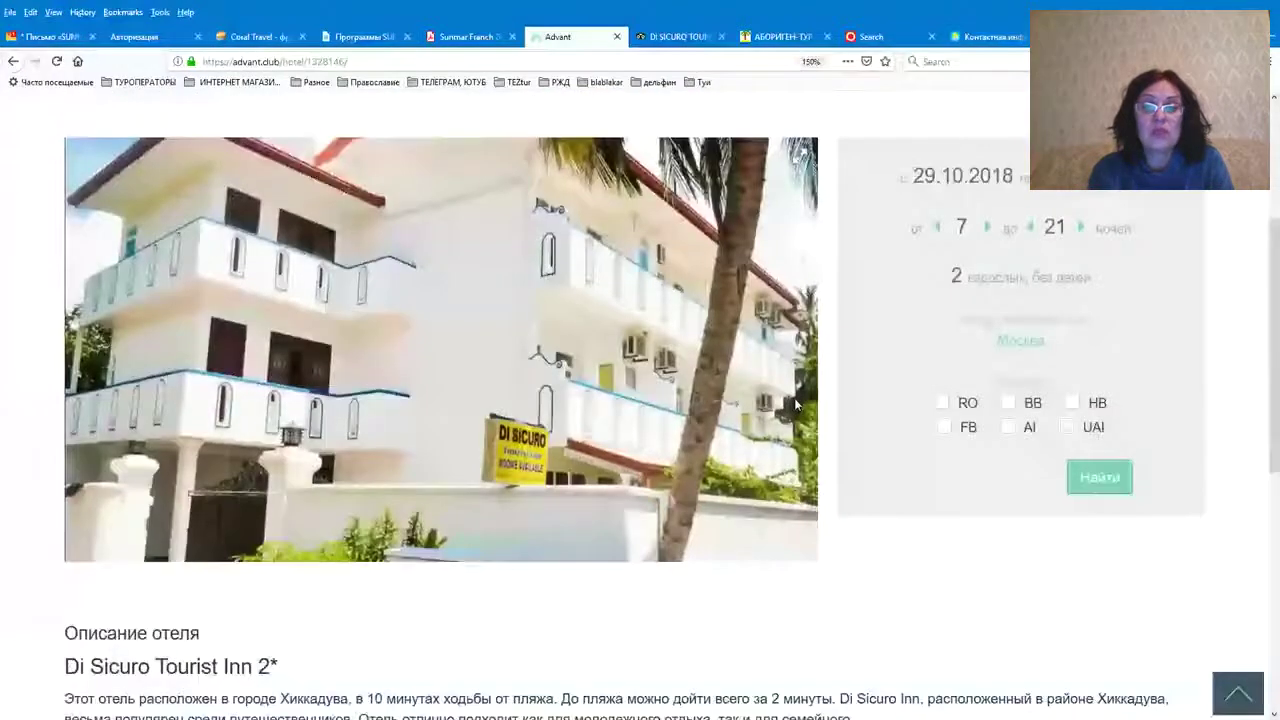
# Search Di Sicuro Tourist Inn tours from Moscow for 29.10.2018–10.11.2018 and look over the hotel description and offer list
pyautogui.click(1100, 476)
pyautogui.scroll(-3, 1101, 492)
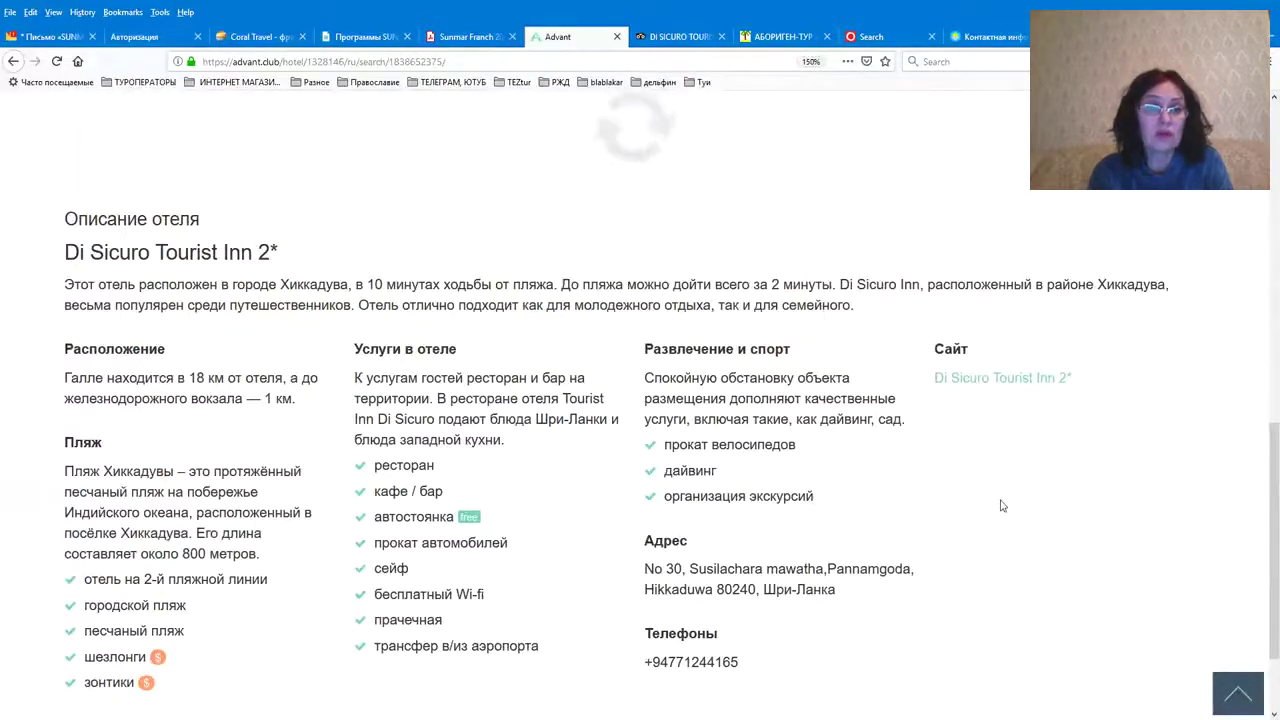
pyautogui.scroll(2, 1002, 506)
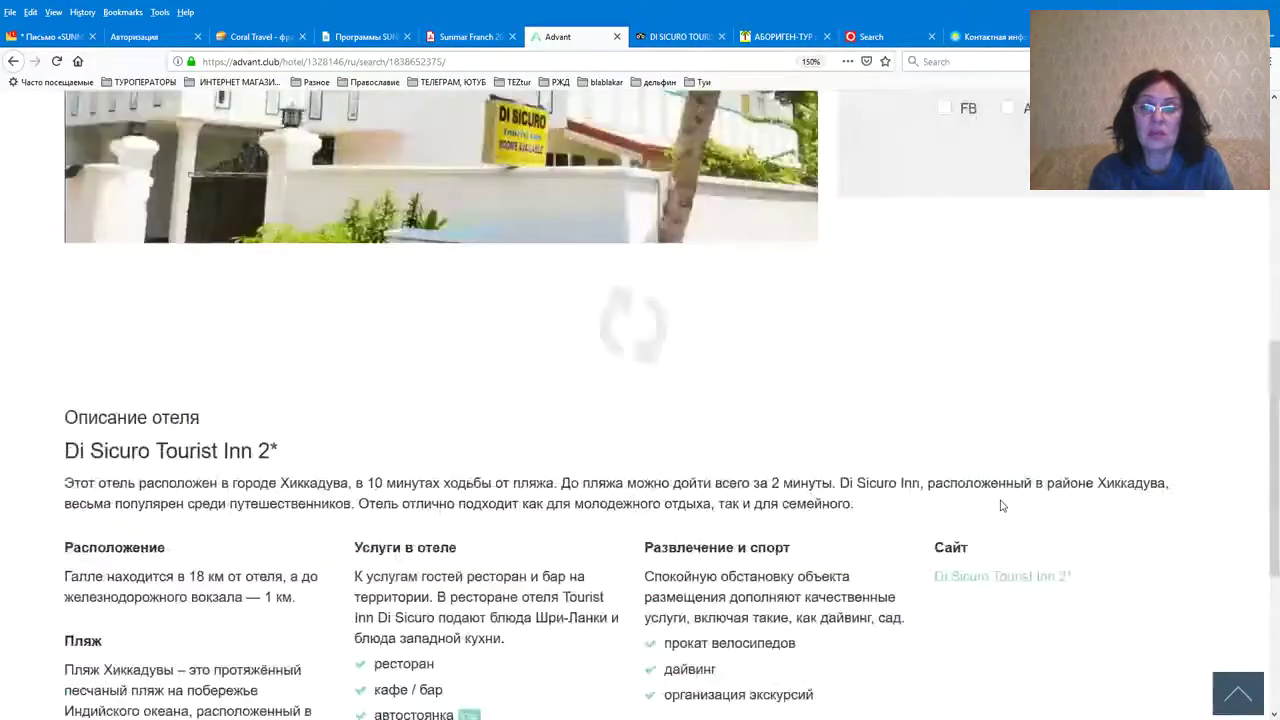
pyautogui.scroll(1, 1002, 506)
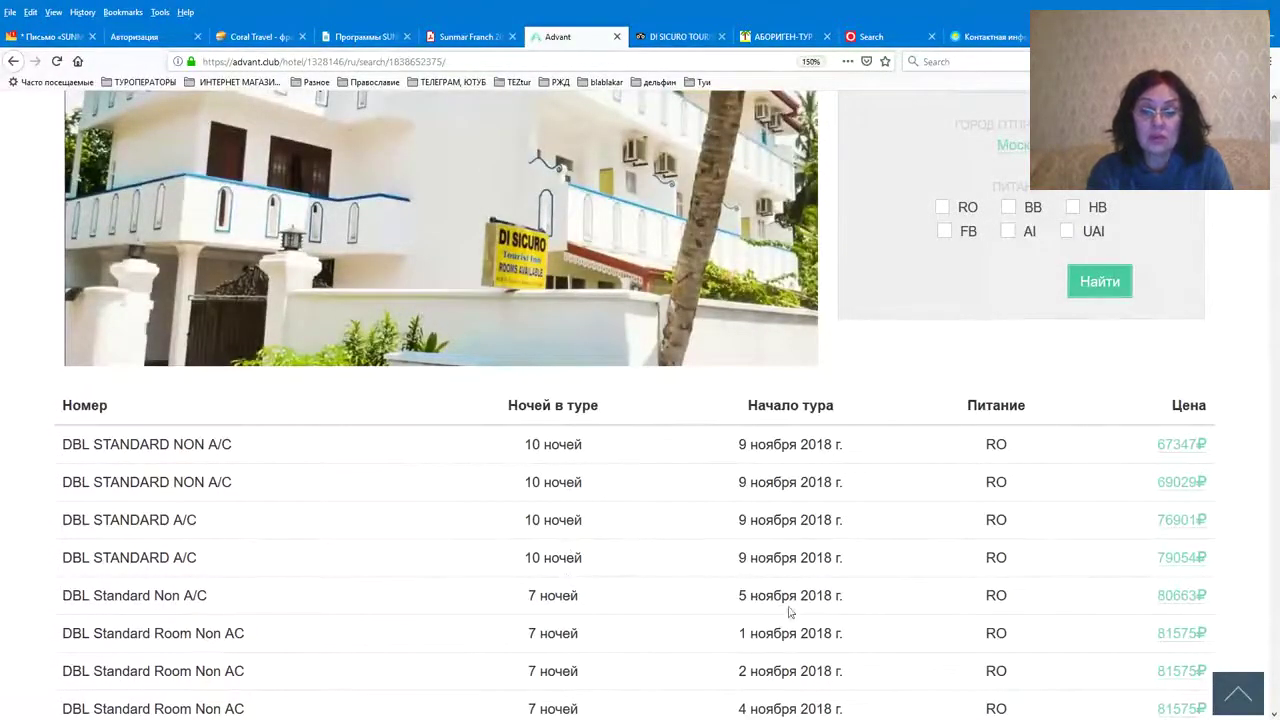
pyautogui.scroll(-2, 836, 597)
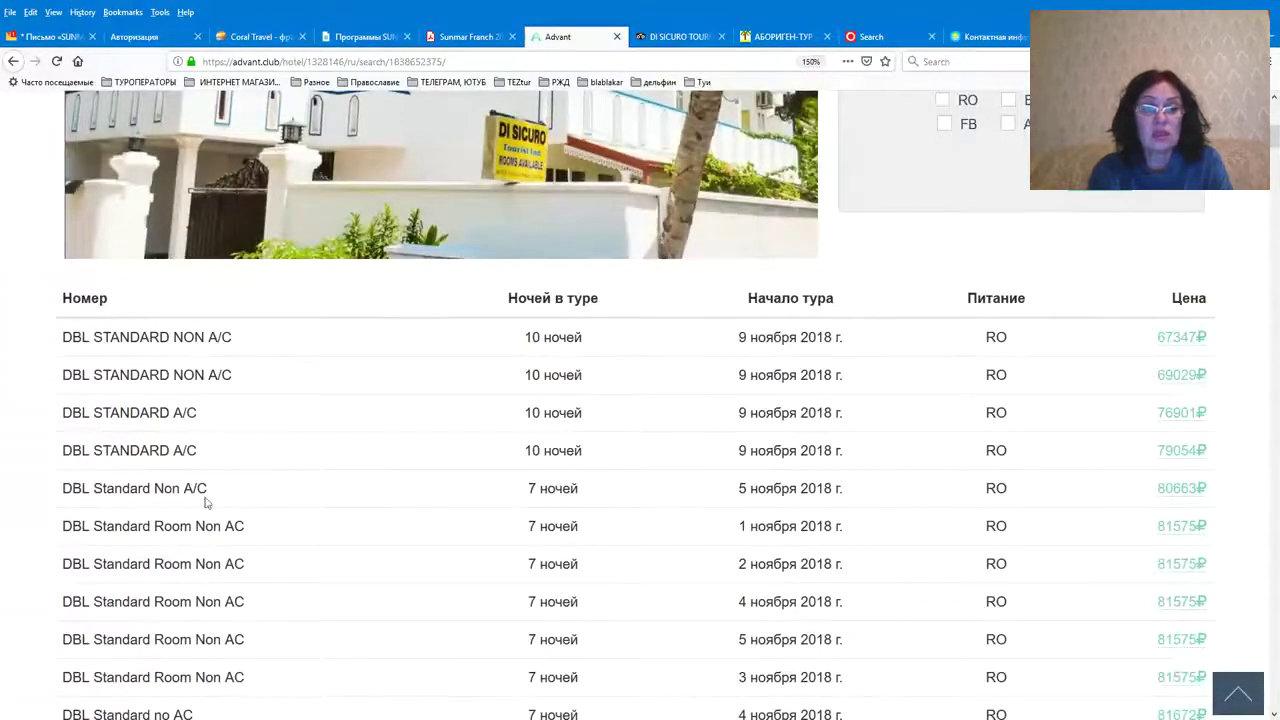
# Check the tour details and operator of the first two Di Sicuro offers in the price list
pyautogui.click(1176, 340)
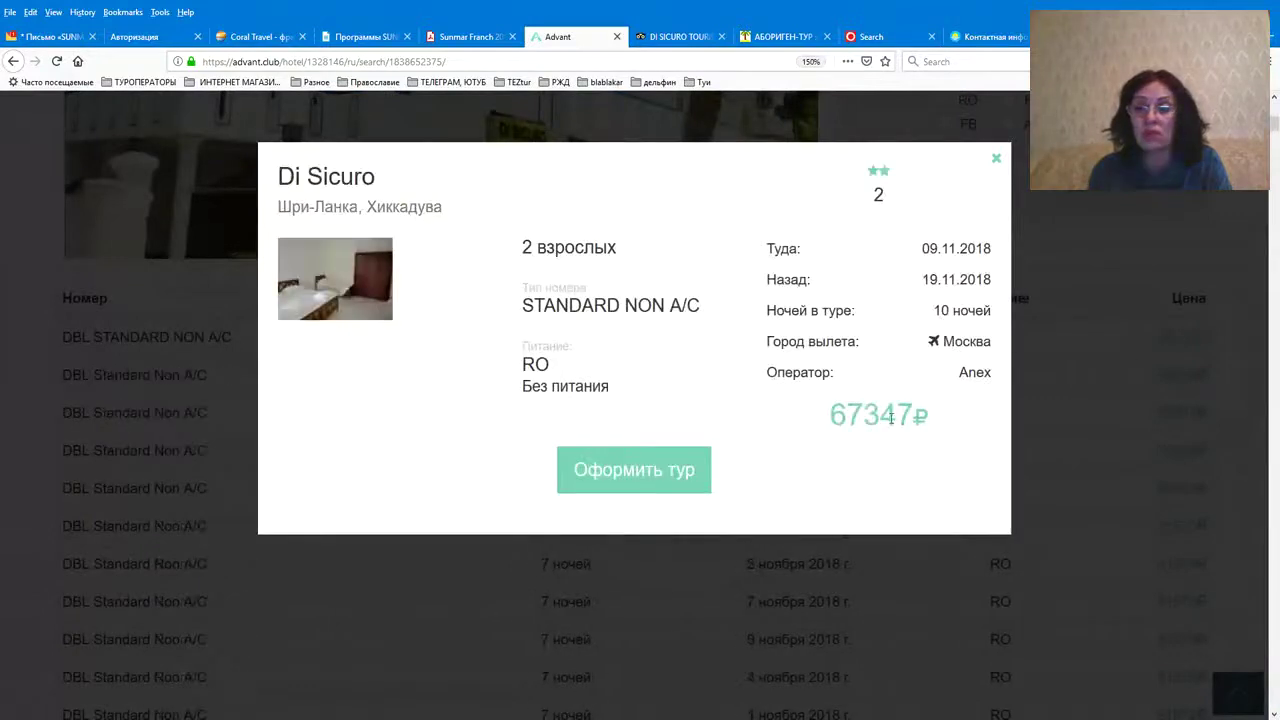
pyautogui.click(997, 160)
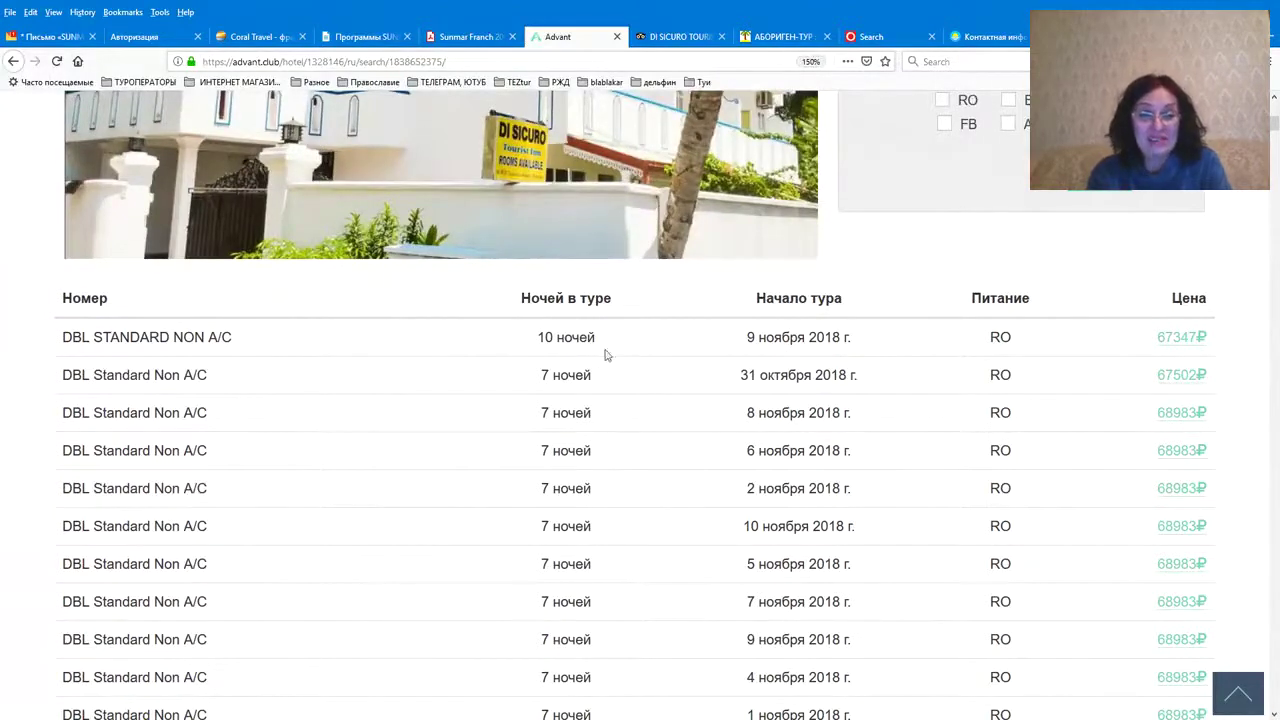
pyautogui.click(1170, 372)
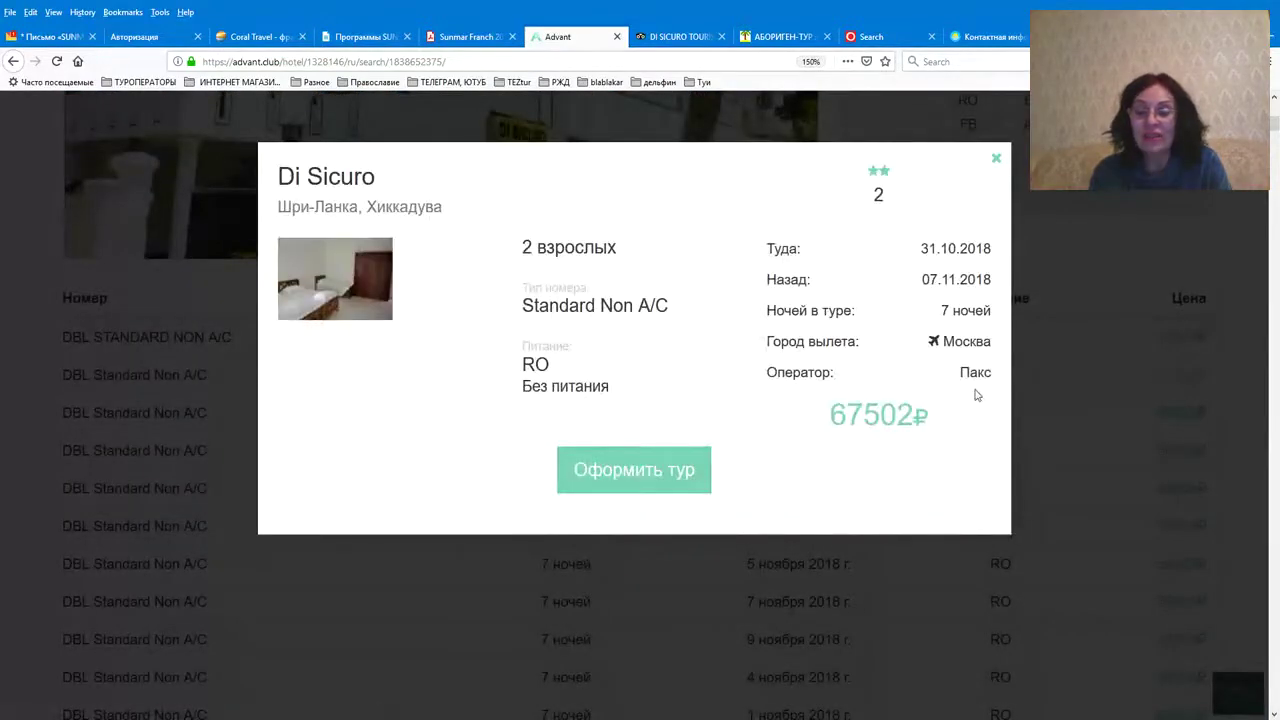
pyautogui.click(997, 162)
# Review the hotel page's search settings together with its list of room offers and tour dates
pyautogui.scroll(2, 912, 375)
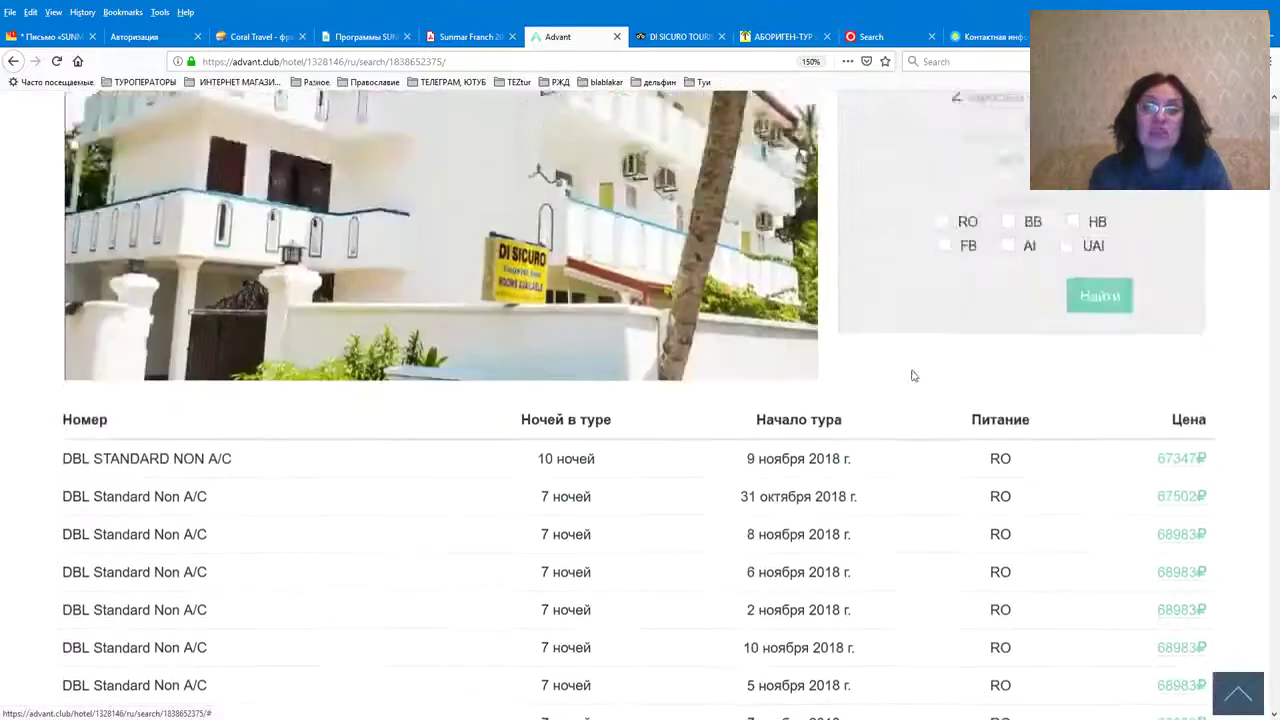
pyautogui.scroll(3, 912, 375)
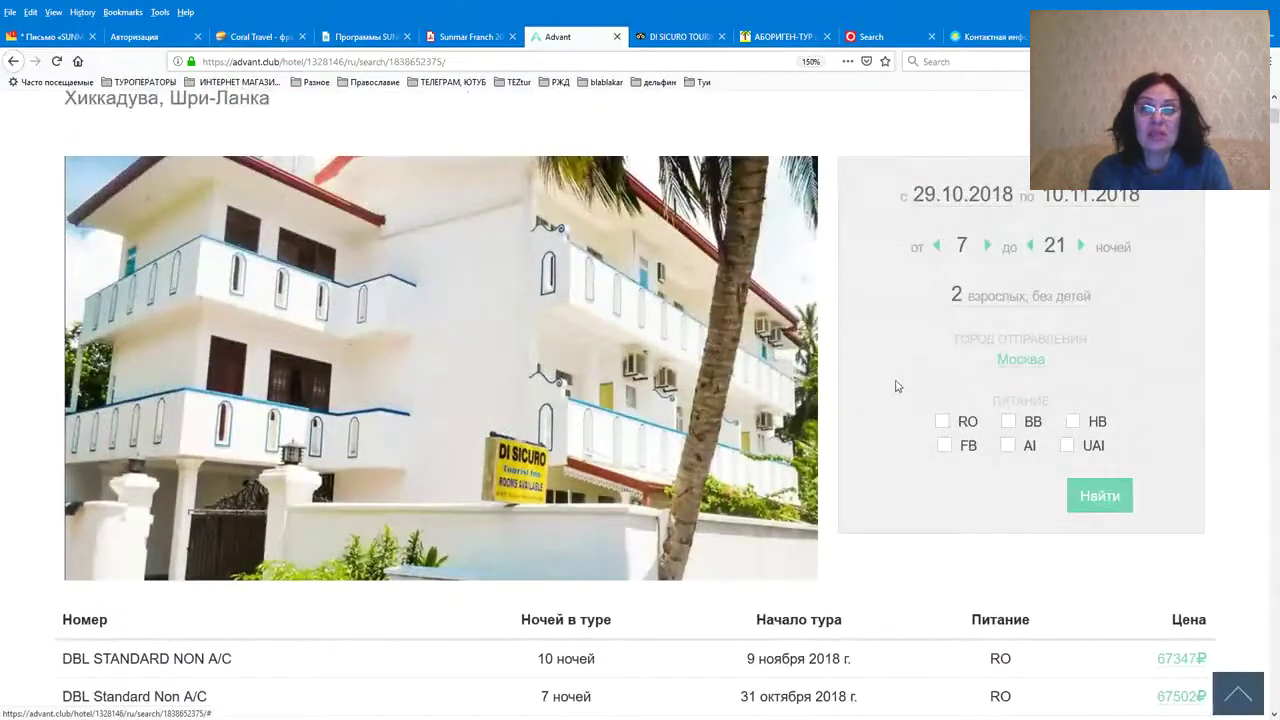
pyautogui.scroll(3, 897, 386)
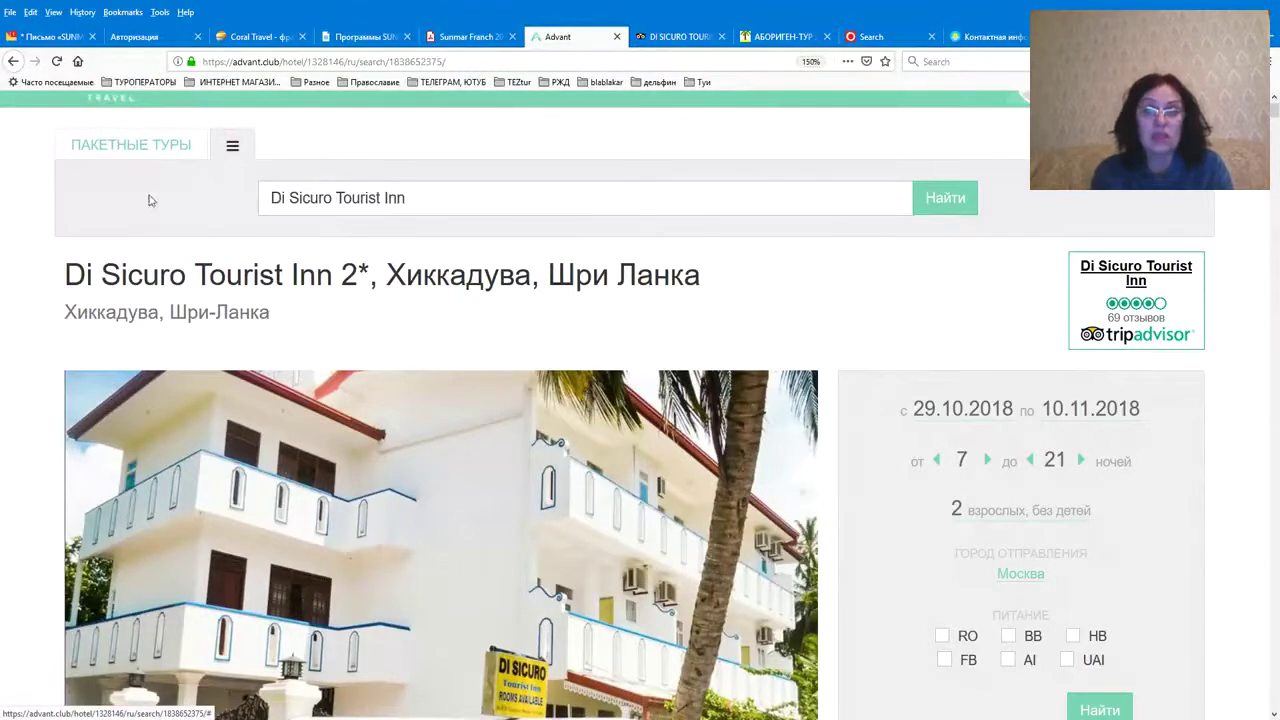
pyautogui.scroll(-5, 700, 337)
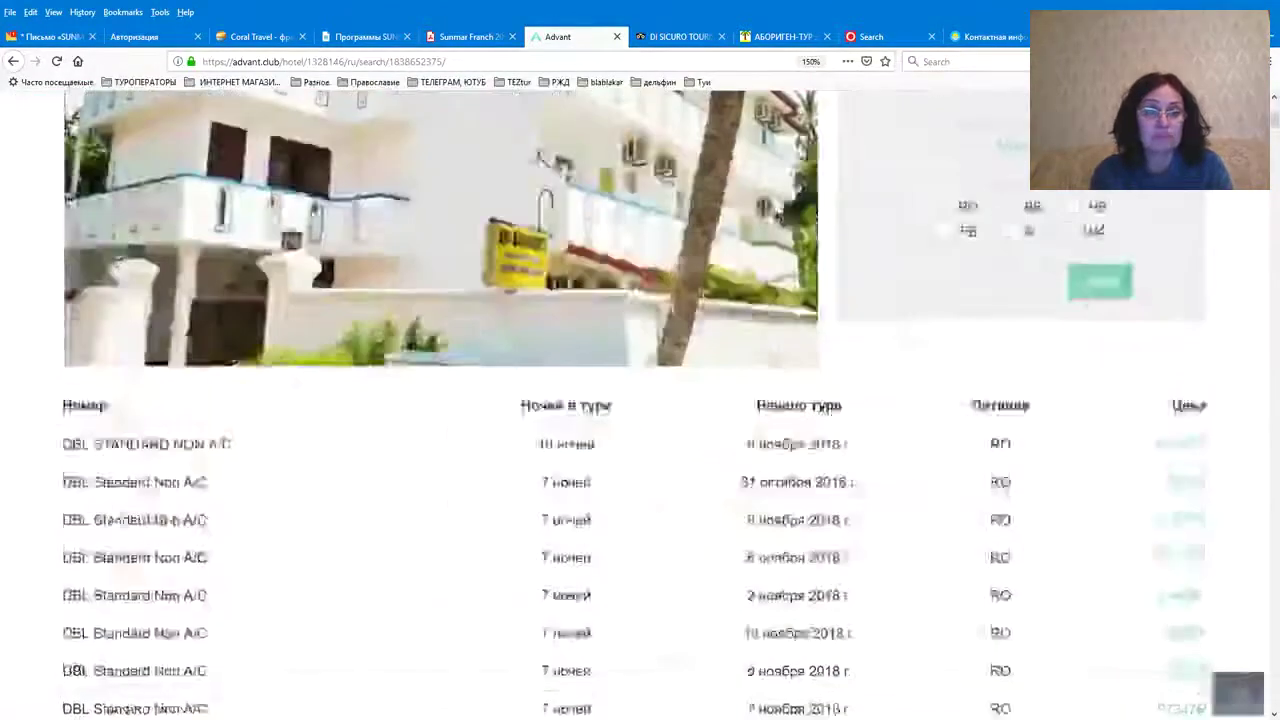
pyautogui.scroll(-1, 771, 400)
pyautogui.scroll(1, 771, 400)
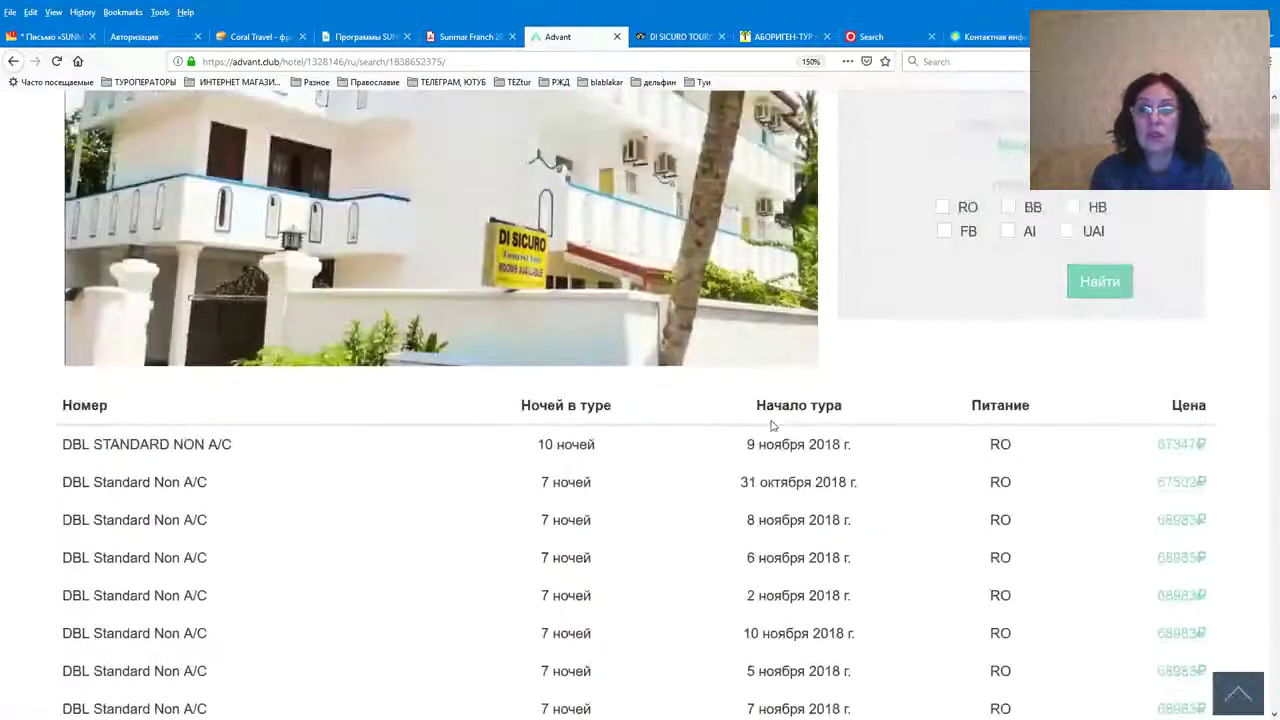
# Change the departure city to Voronezh and search for Di Sicuro Tourist Inn tours
pyautogui.scroll(2, 770, 475)
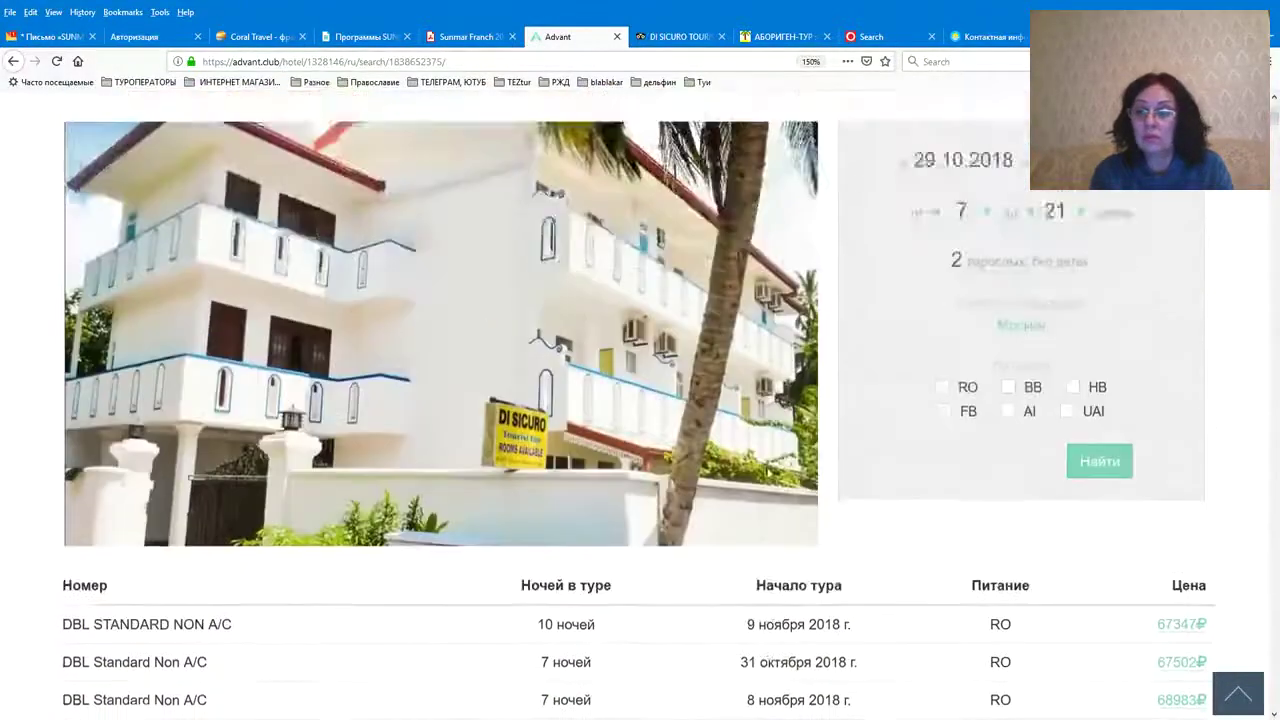
pyautogui.scroll(2, 1017, 478)
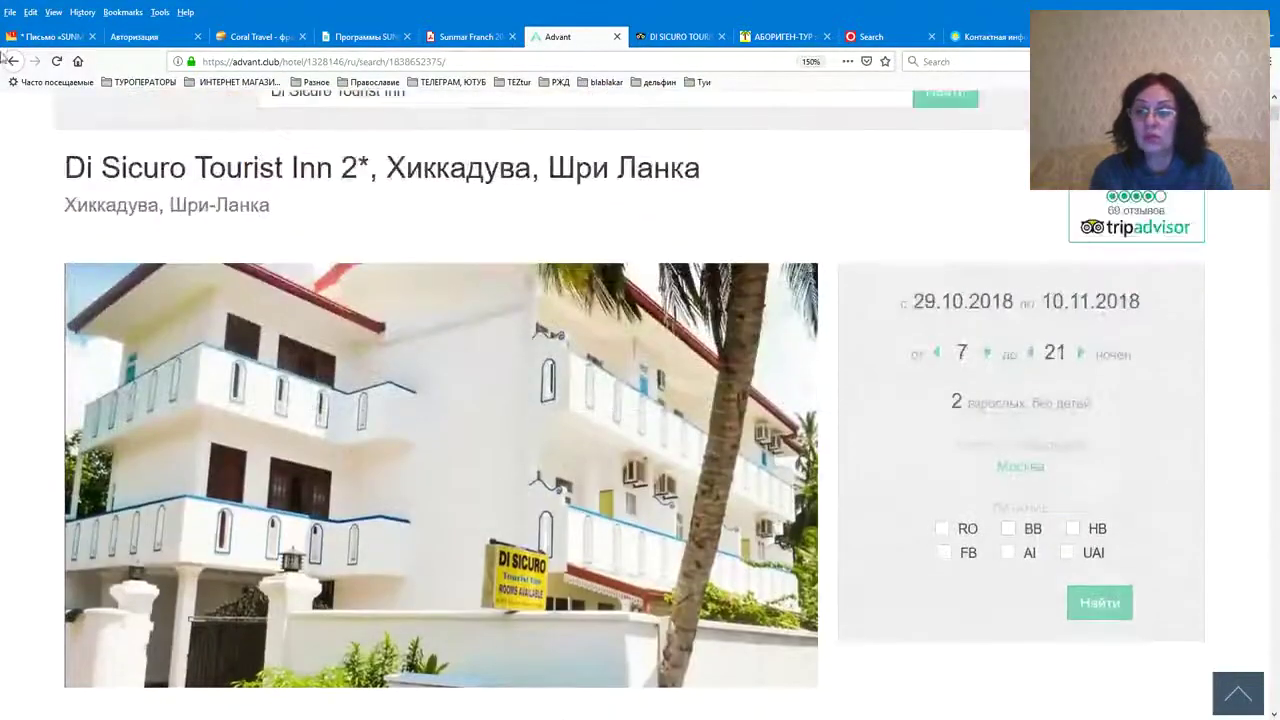
pyautogui.click(1017, 474)
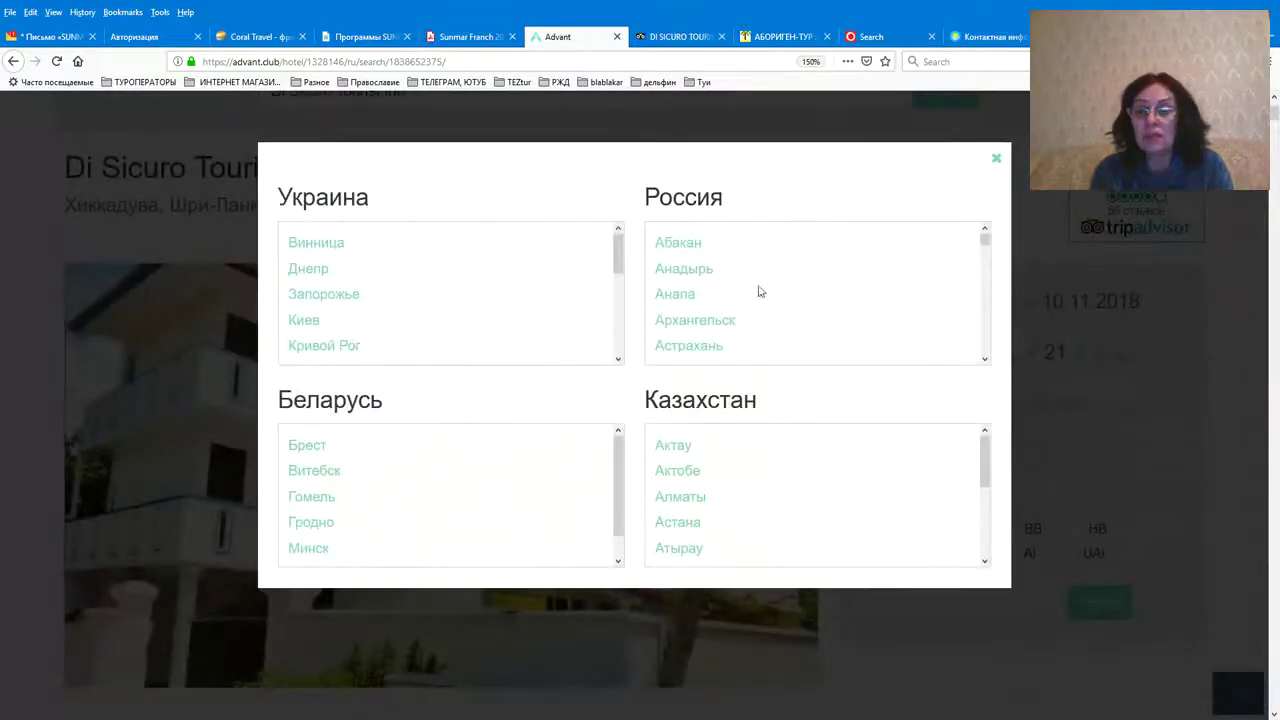
pyautogui.scroll(-4, 724, 289)
pyautogui.scroll(-2, 724, 289)
pyautogui.click(682, 297)
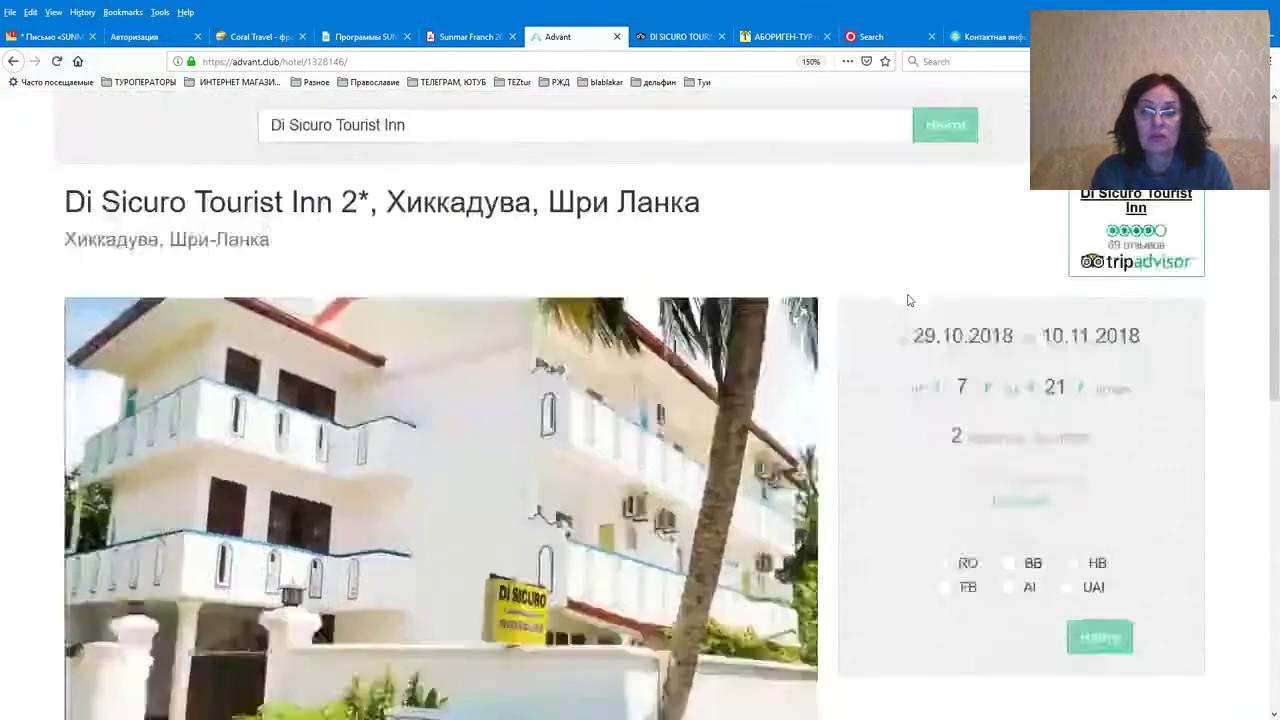
pyautogui.scroll(-5, 909, 300)
pyautogui.click(1092, 421)
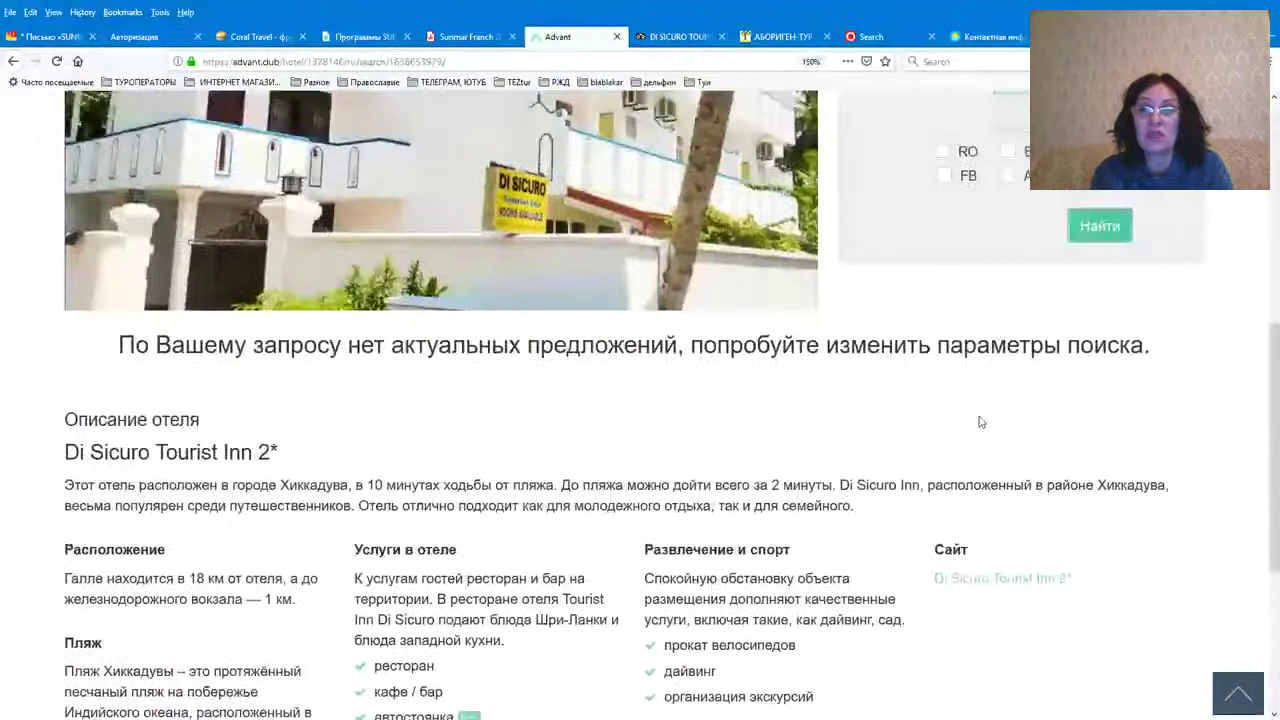
# Return to the package tour search and find Sri Lanka tours departing from Voronezh
pyautogui.scroll(5, 979, 422)
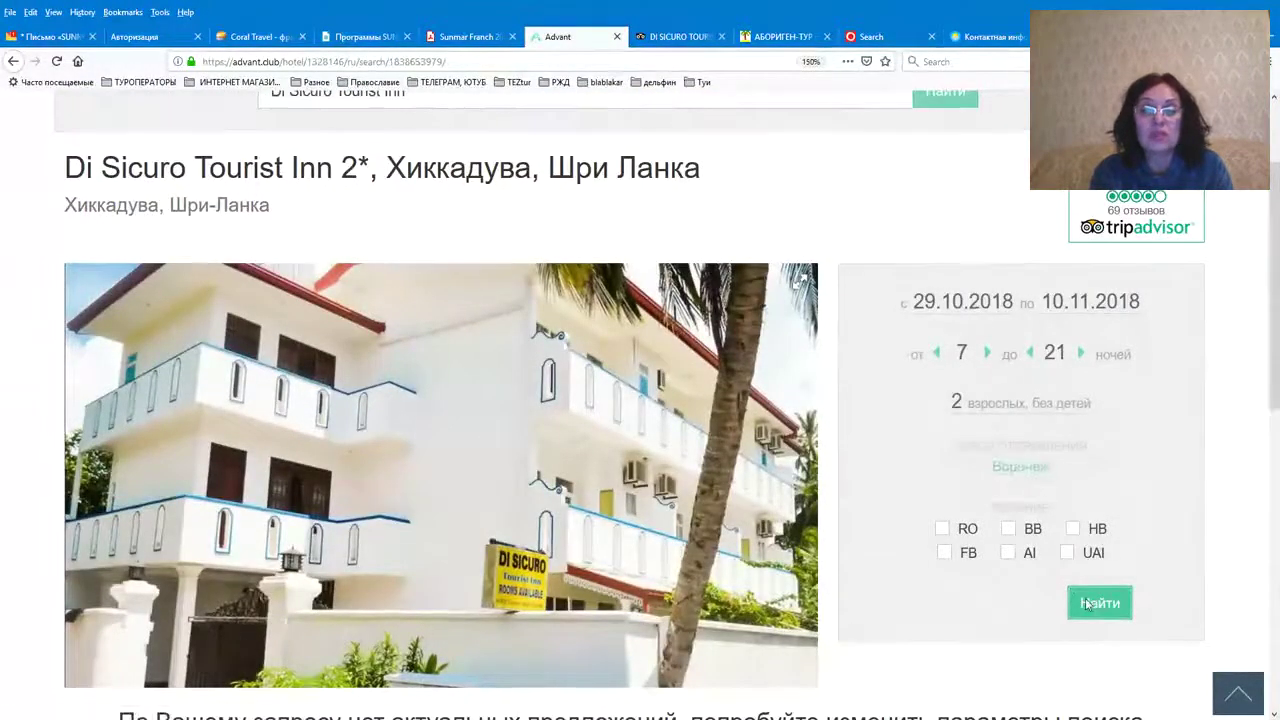
pyautogui.scroll(2, 1063, 569)
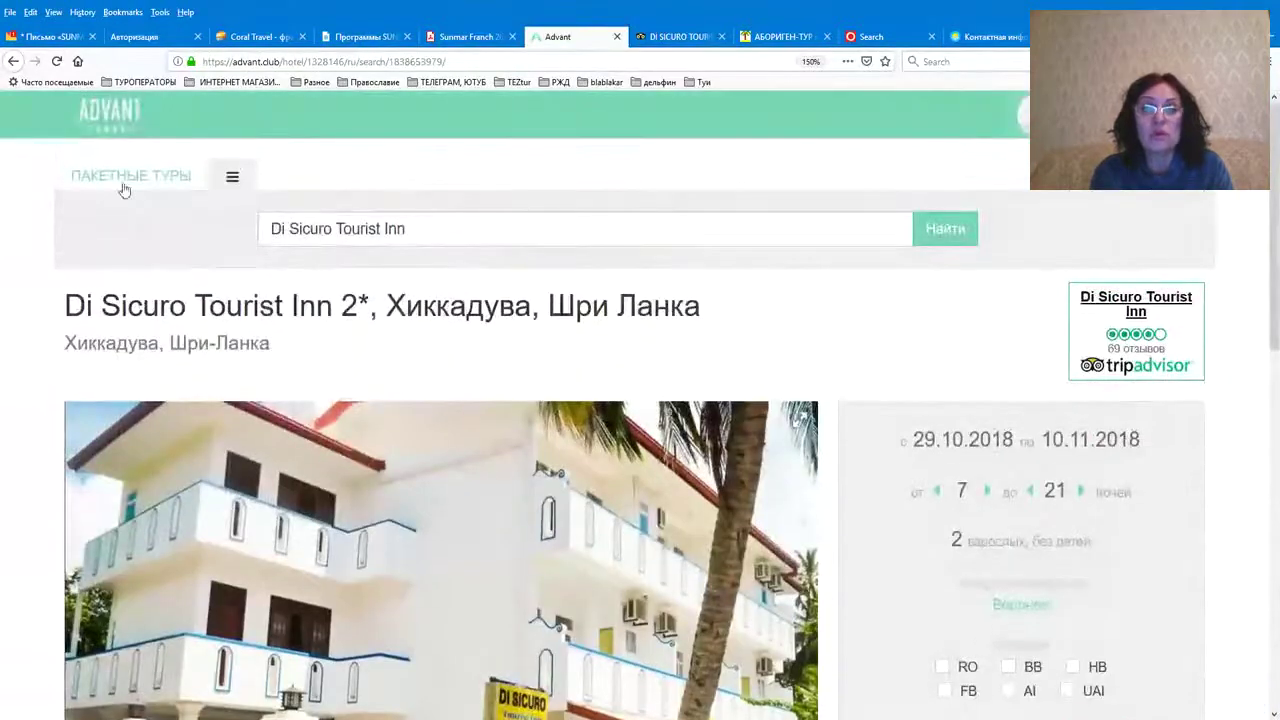
pyautogui.click(120, 178)
pyautogui.click(155, 326)
pyautogui.click(195, 327)
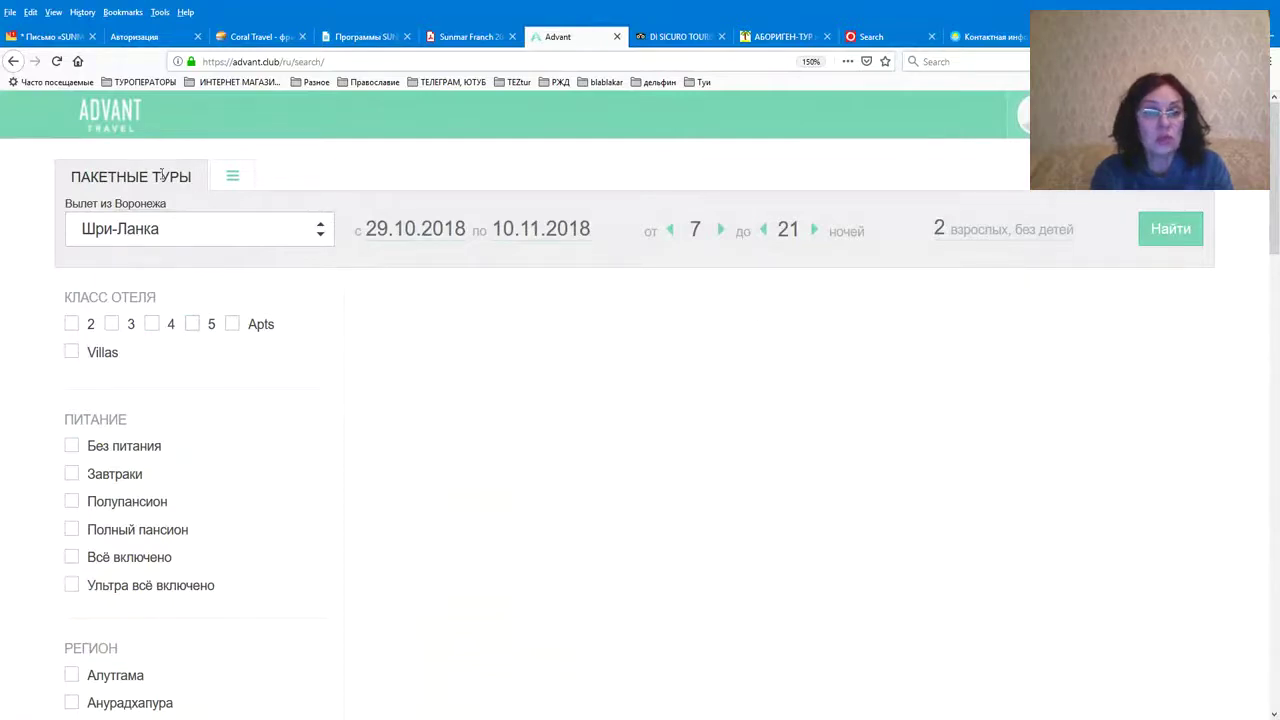
pyautogui.click(1162, 228)
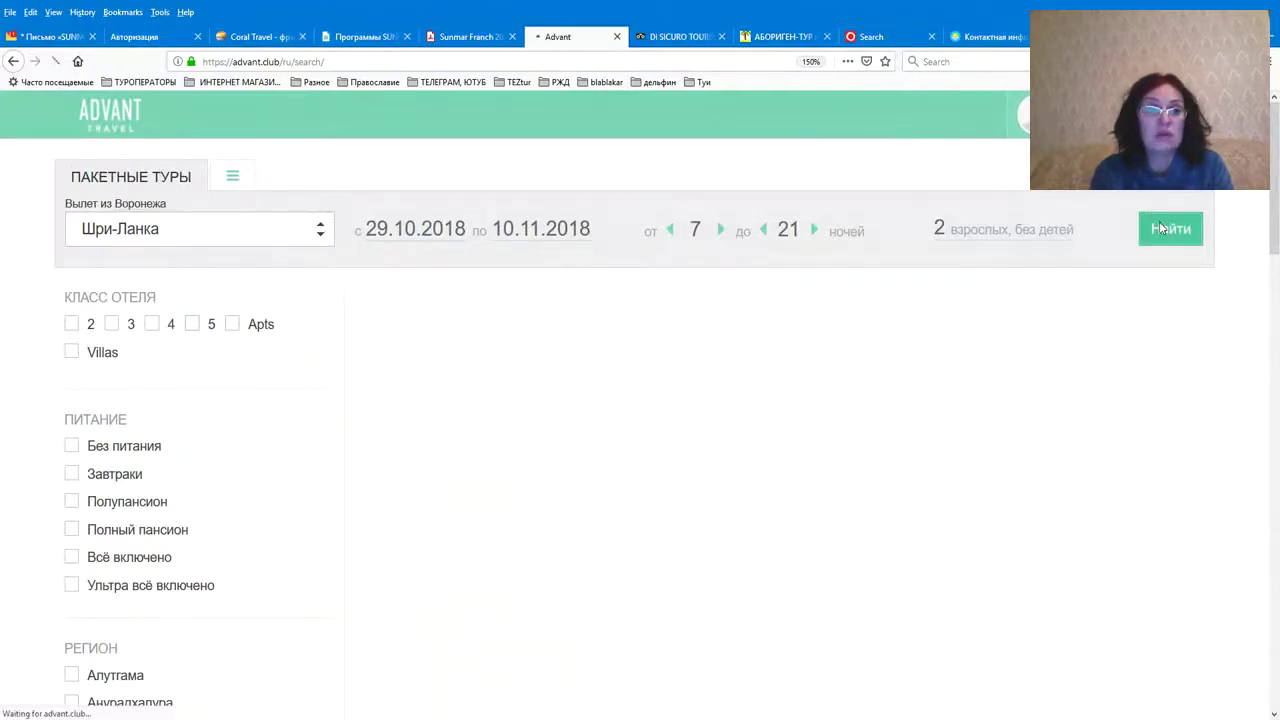
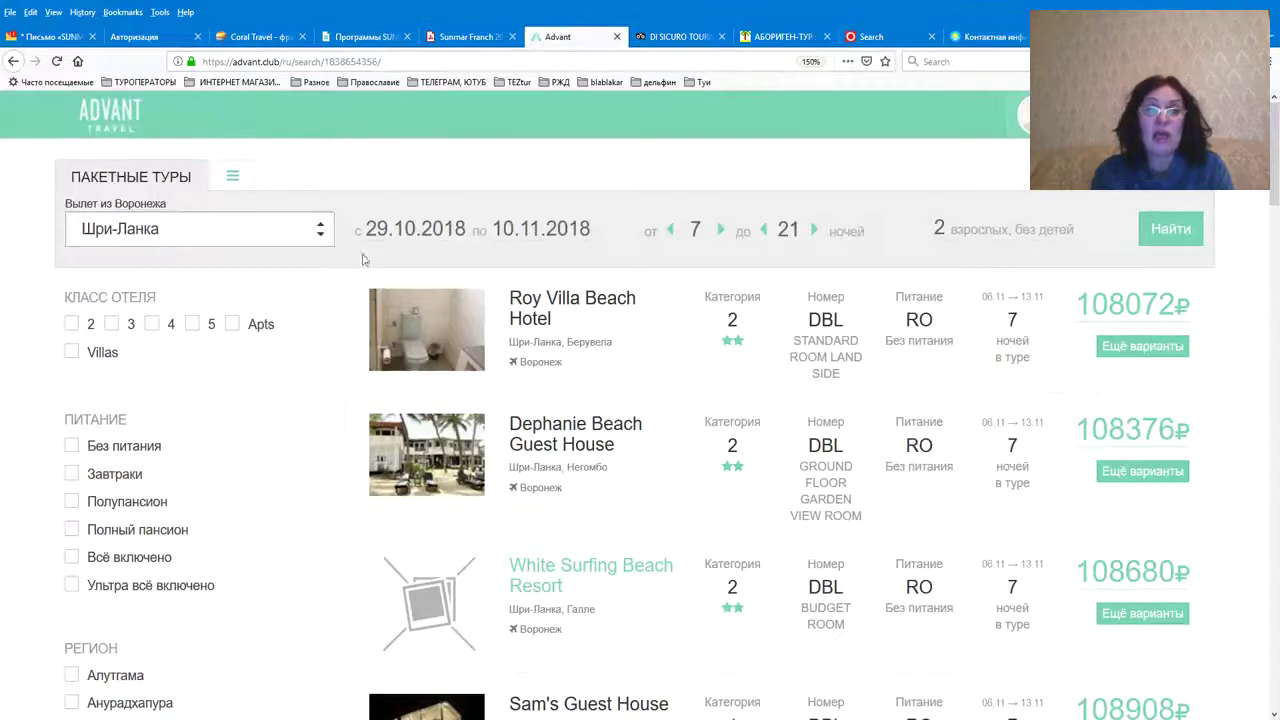
# Set the departure city back to Moscow and run the Sri Lanka package tour search
pyautogui.click(143, 205)
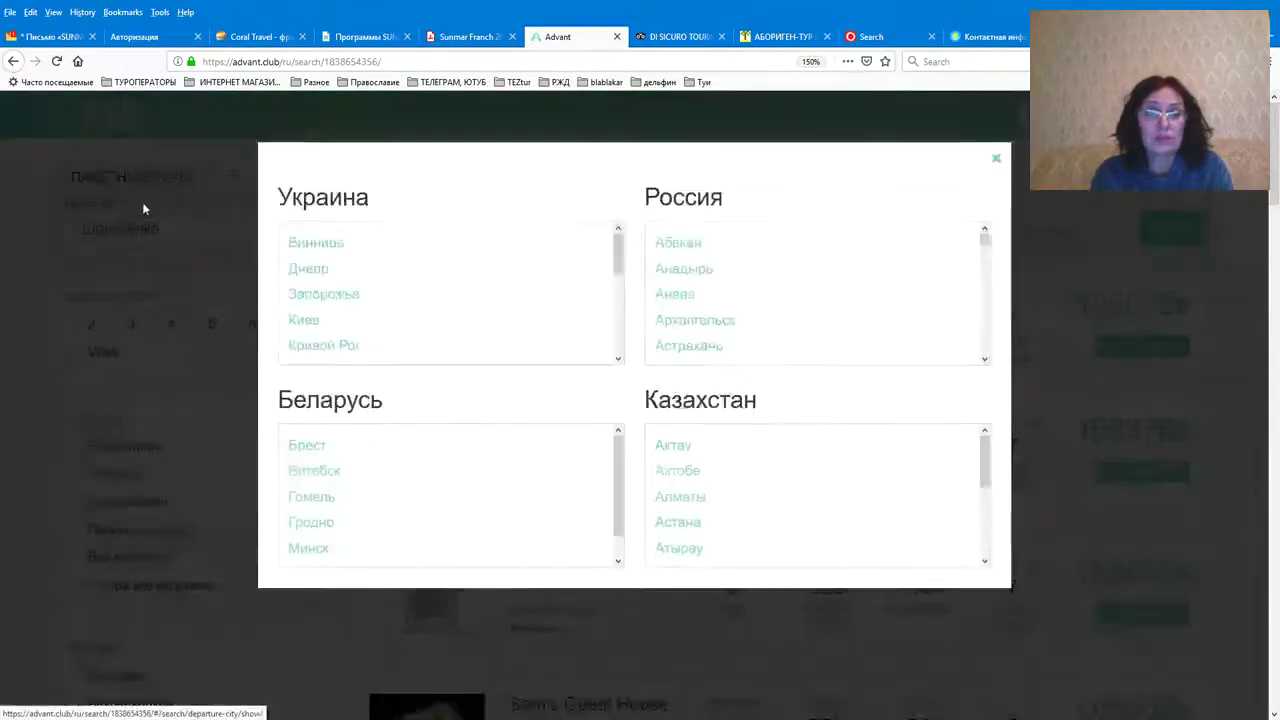
pyautogui.scroll(-5, 703, 312)
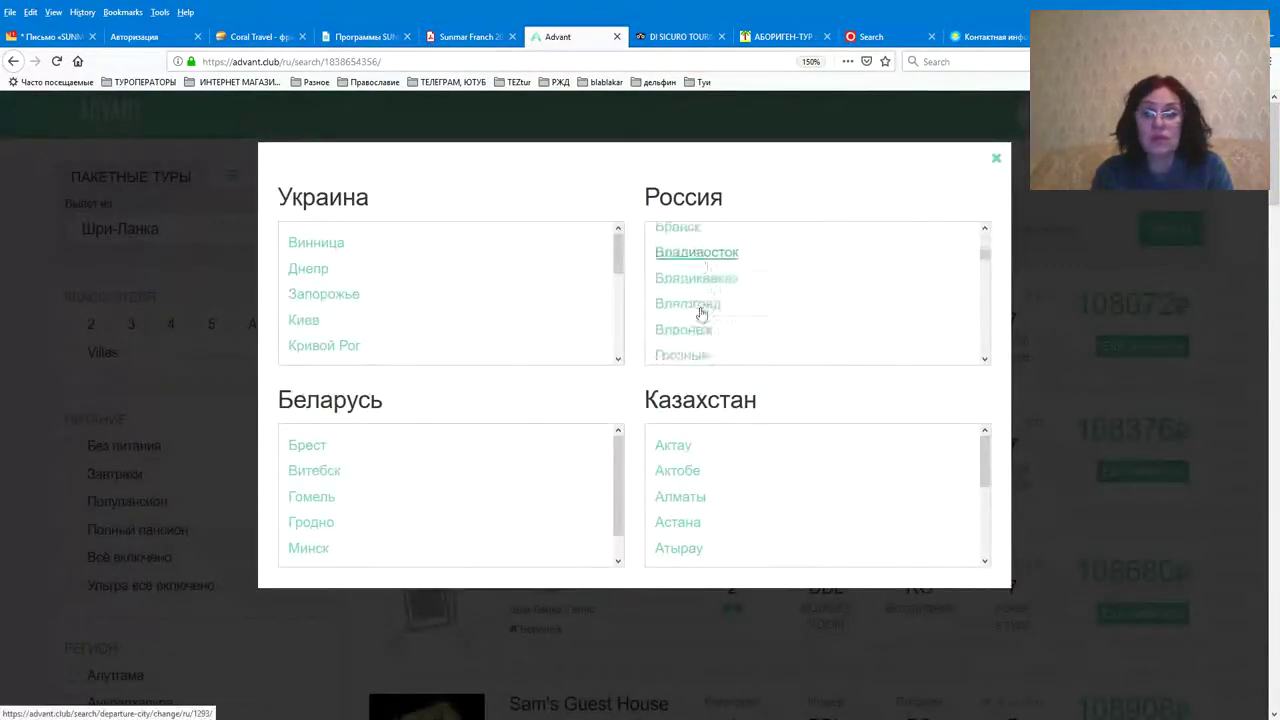
pyautogui.scroll(-6, 695, 328)
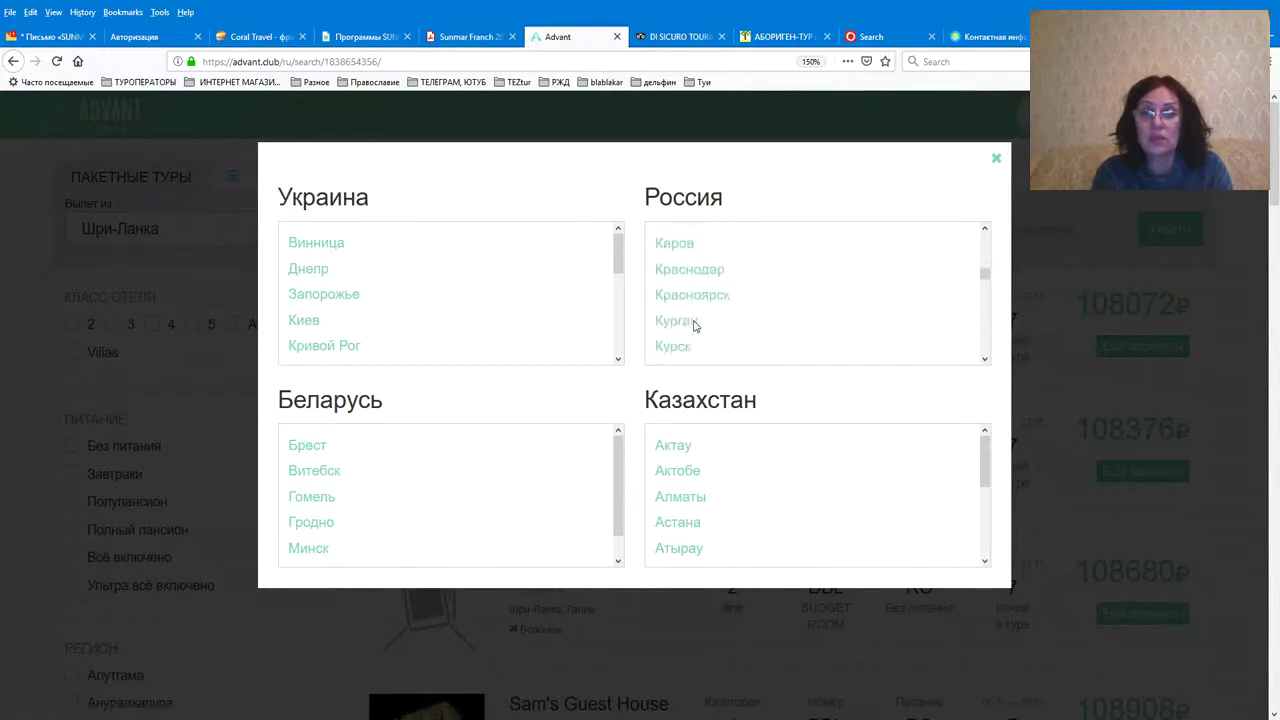
pyautogui.scroll(-2, 695, 328)
pyautogui.click(688, 314)
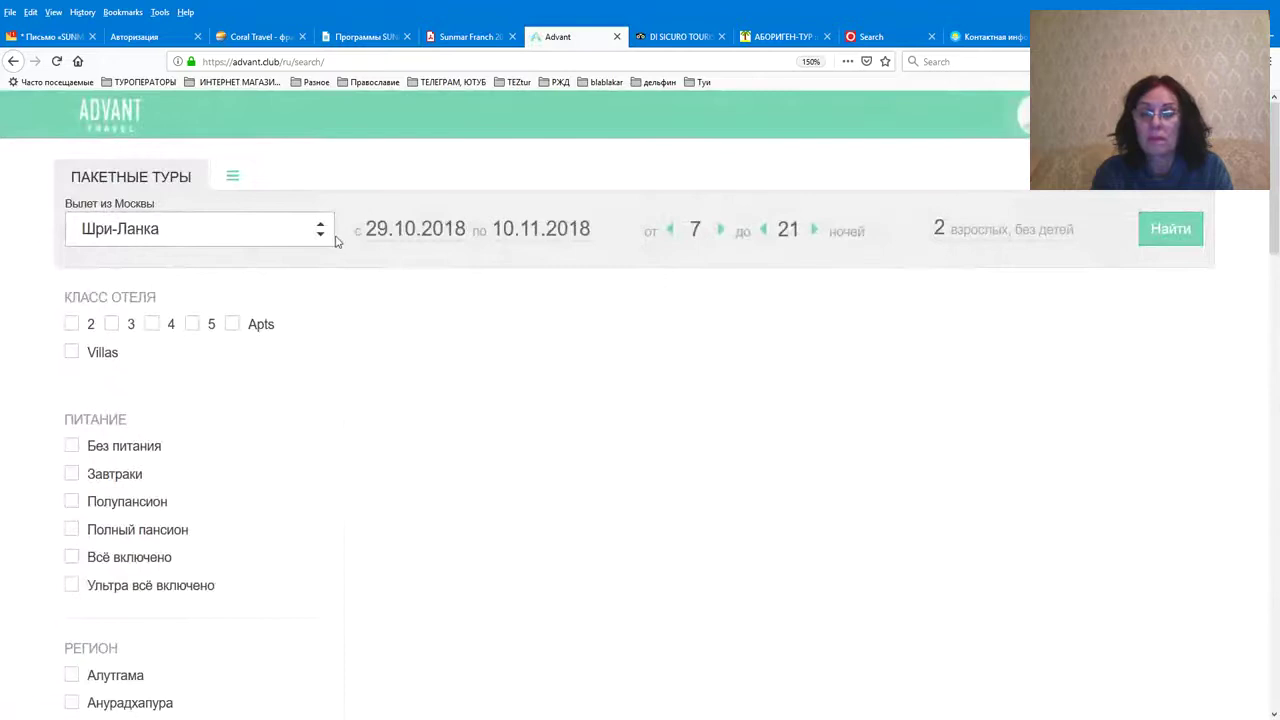
pyautogui.click(1163, 228)
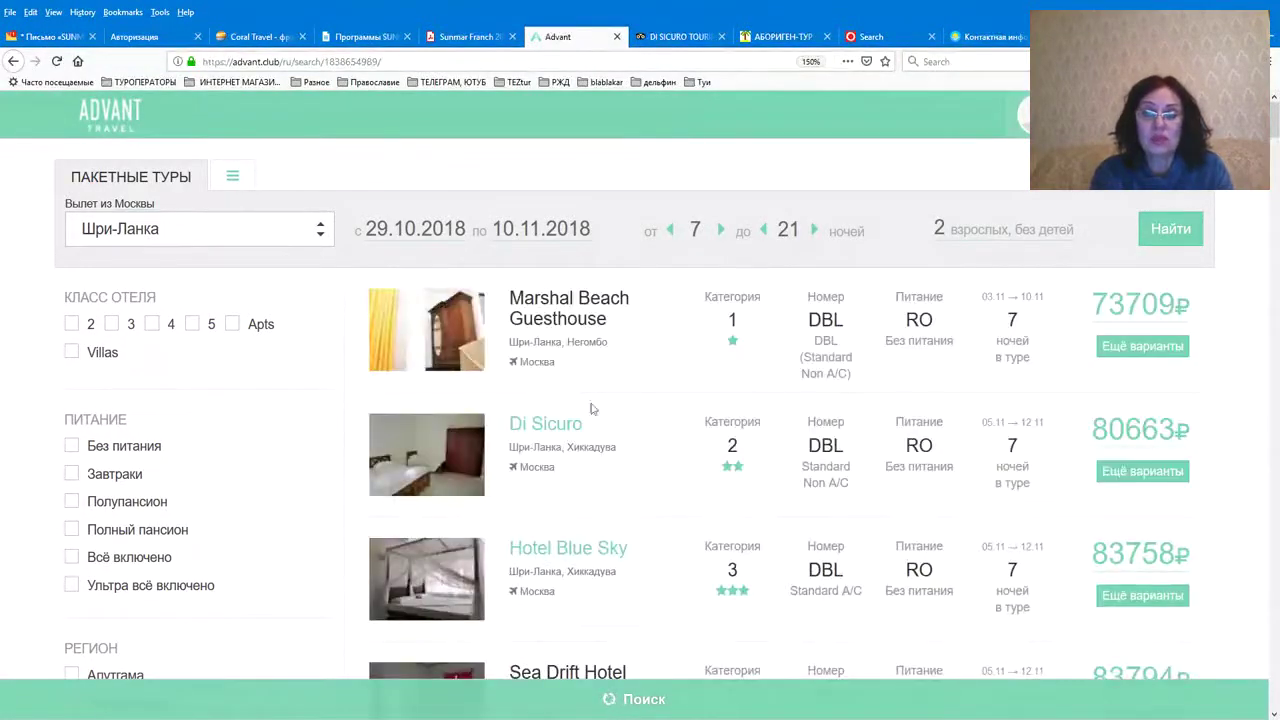
# Open the Di Sicuro hotel page from the results and search its tours from Moscow
pyautogui.click(553, 430)
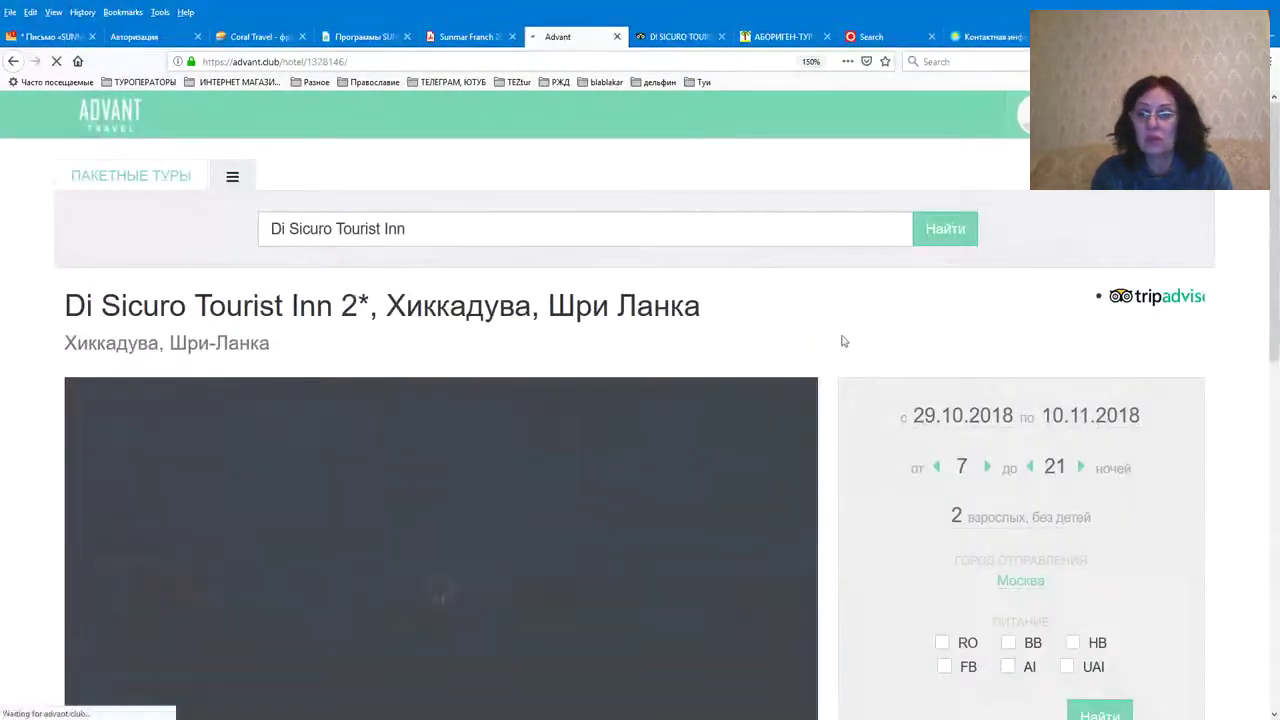
pyautogui.scroll(-1, 850, 340)
pyautogui.scroll(-3, 855, 340)
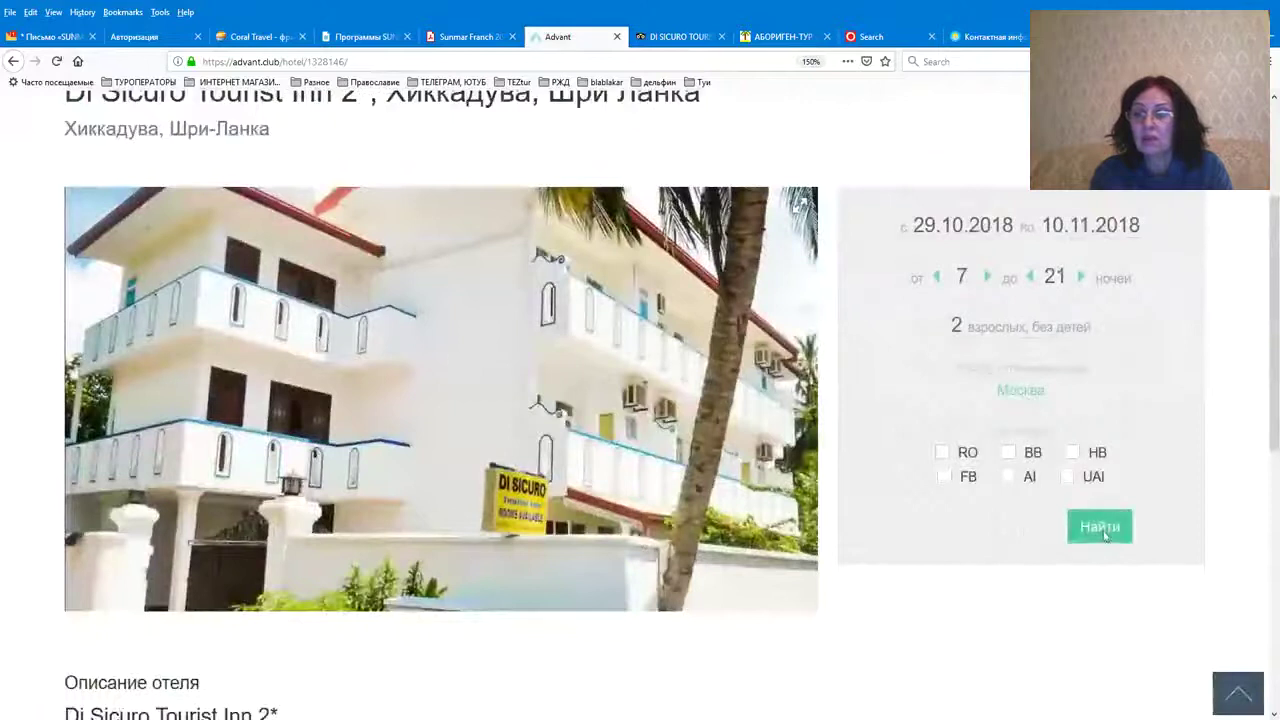
pyautogui.click(1100, 528)
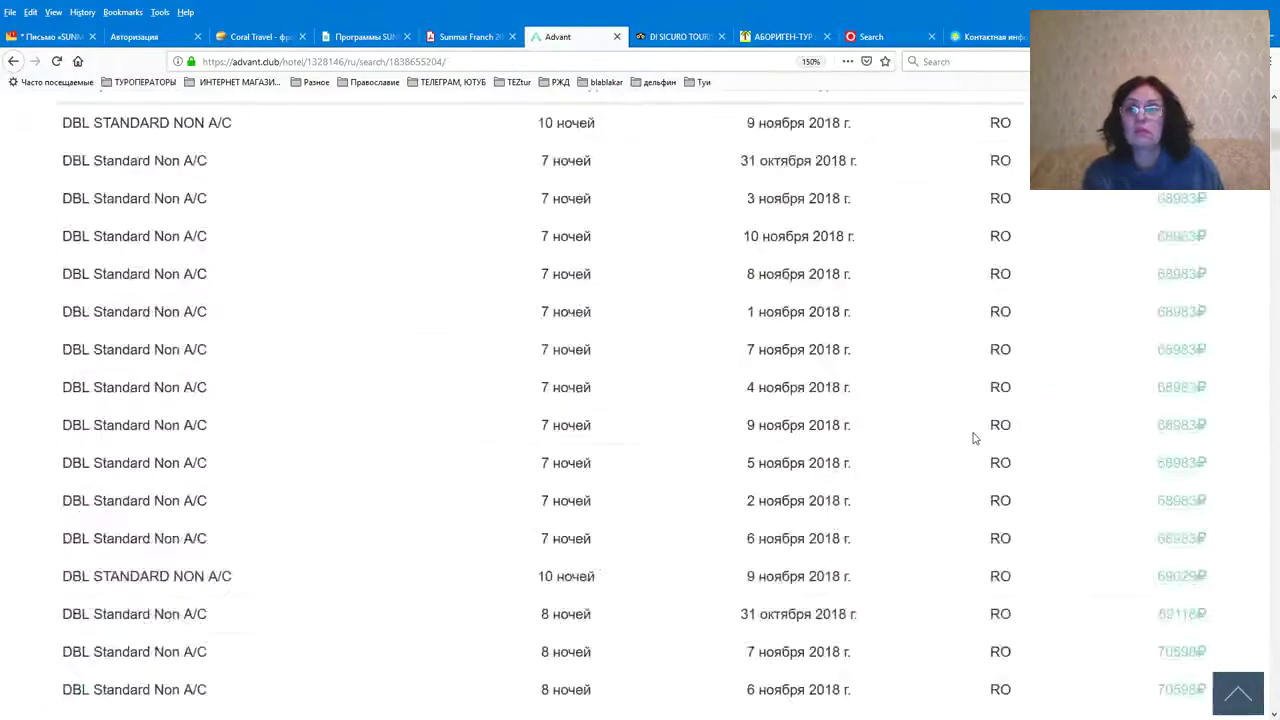
# Start booking the 10-night Di Sicuro tour departing 9 November 2018 at 67347 rubles and review the order's flight and payment details
pyautogui.scroll(2, 945, 387)
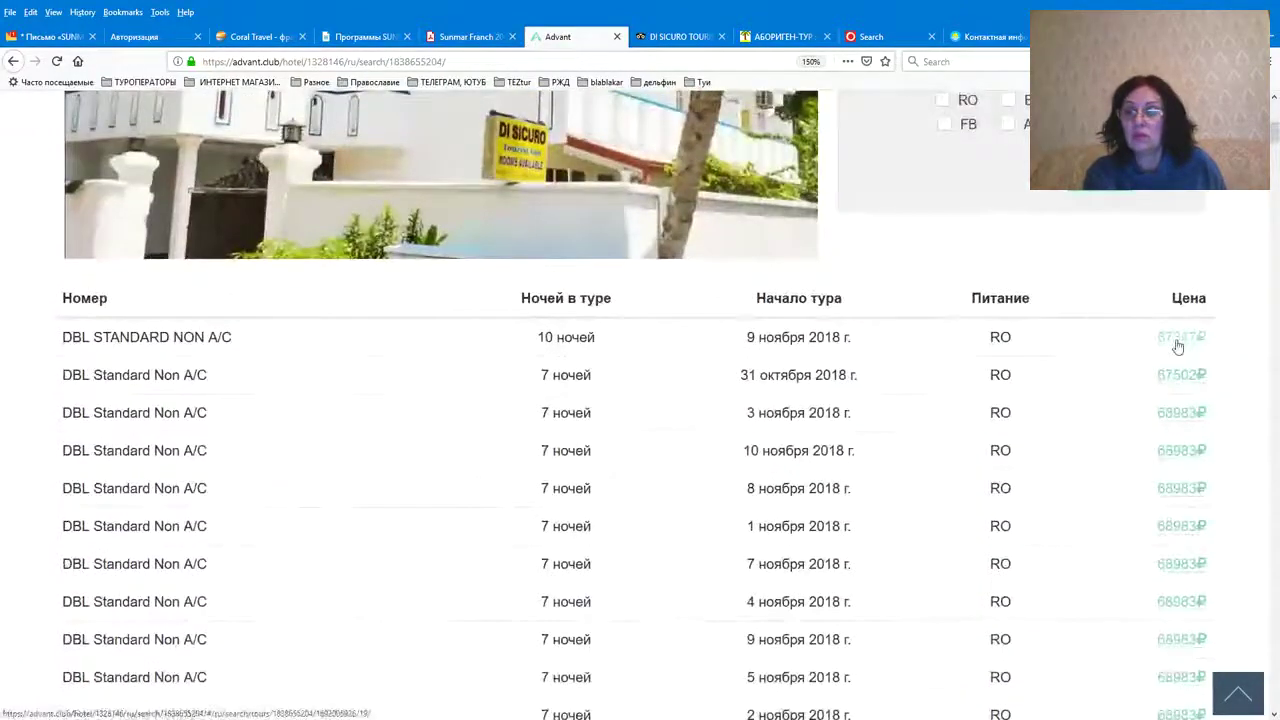
pyautogui.click(1176, 343)
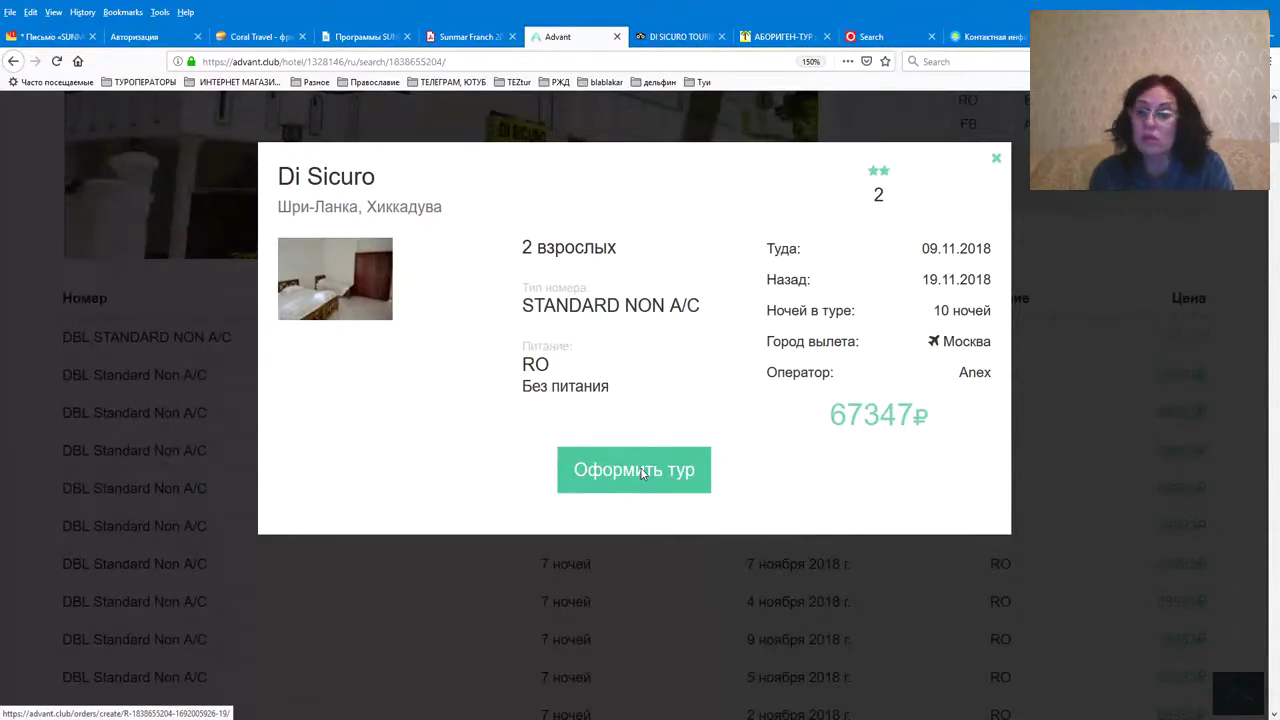
pyautogui.click(643, 472)
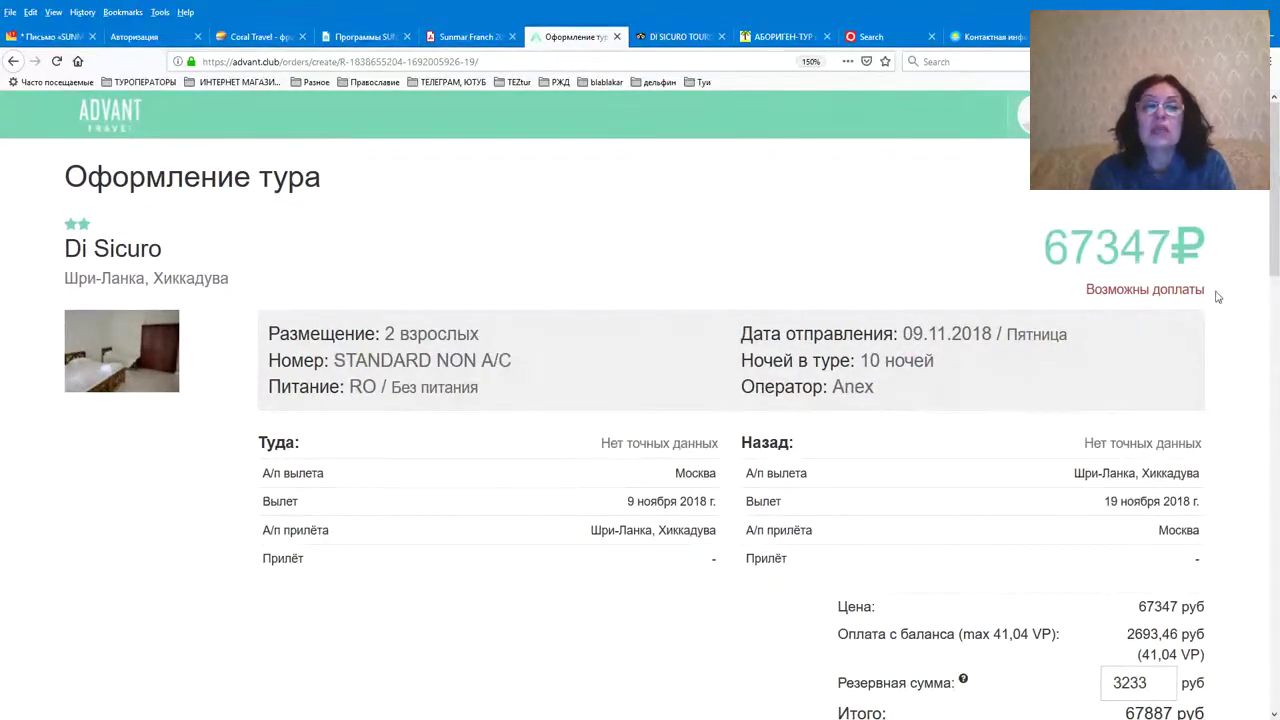
pyautogui.scroll(-3, 1215, 294)
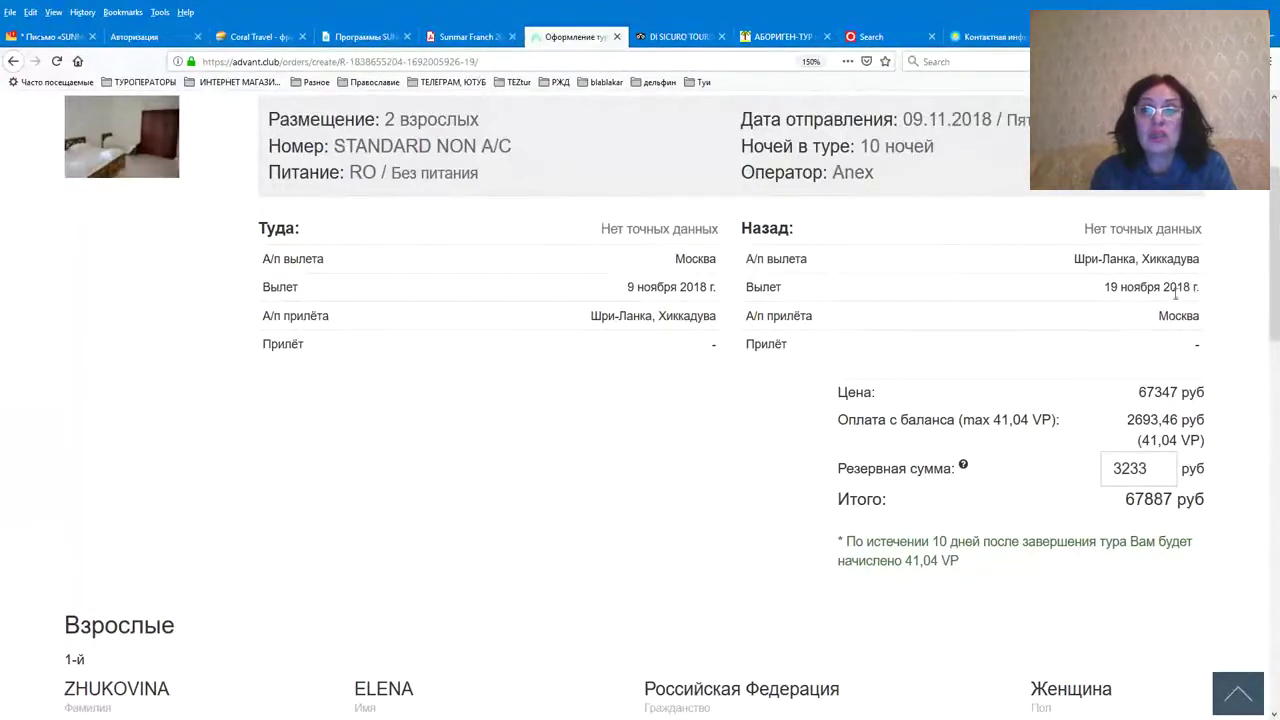
pyautogui.scroll(1, 1048, 362)
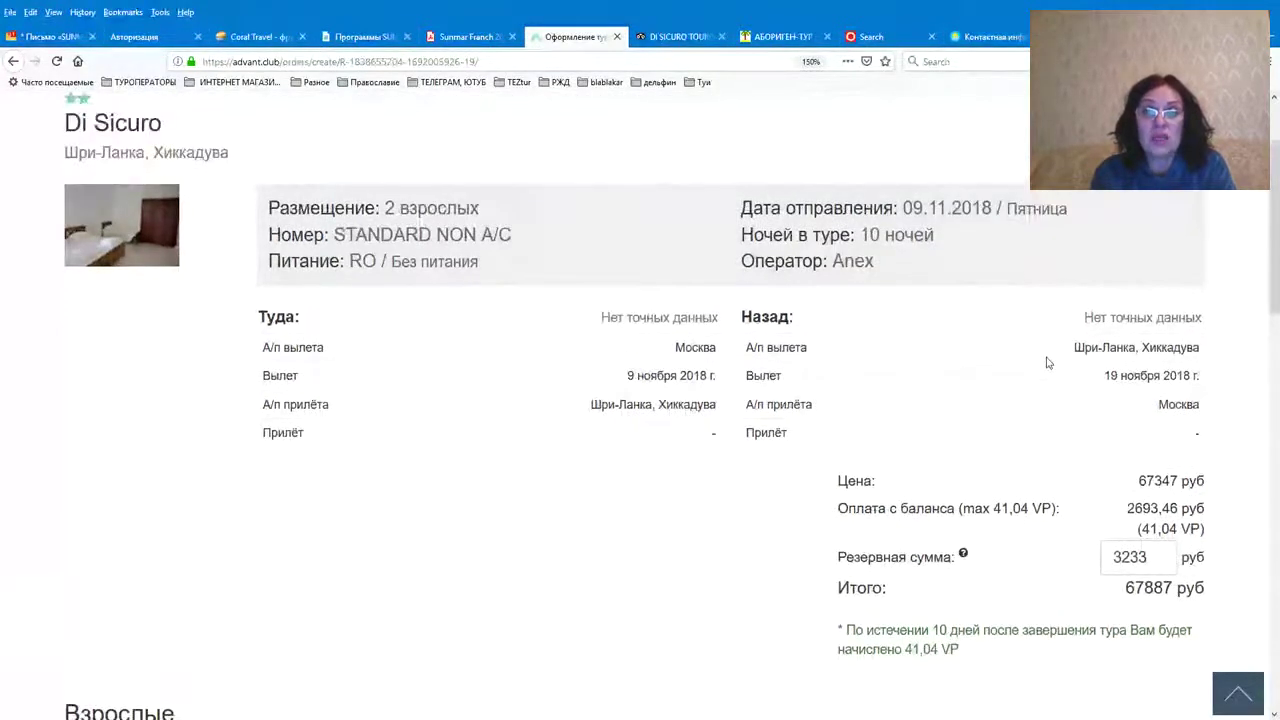
pyautogui.scroll(2, 1030, 366)
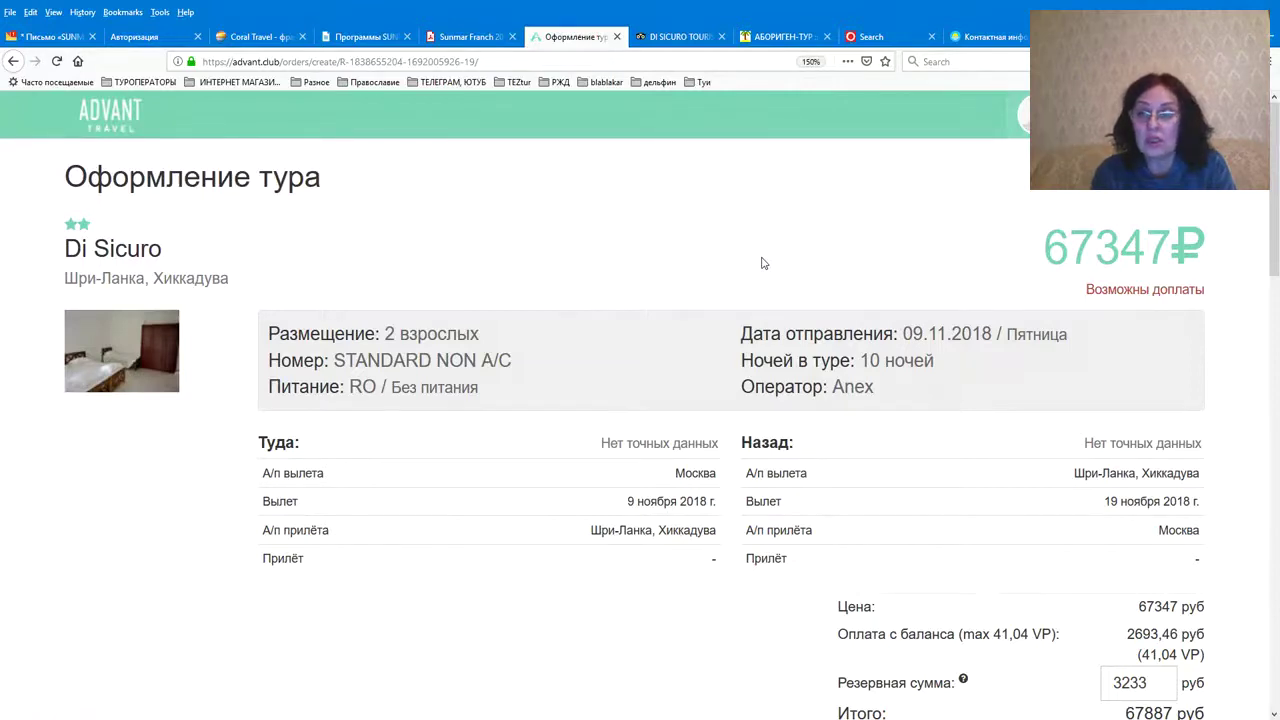
pyautogui.scroll(-2, 762, 263)
pyautogui.scroll(-2, 928, 347)
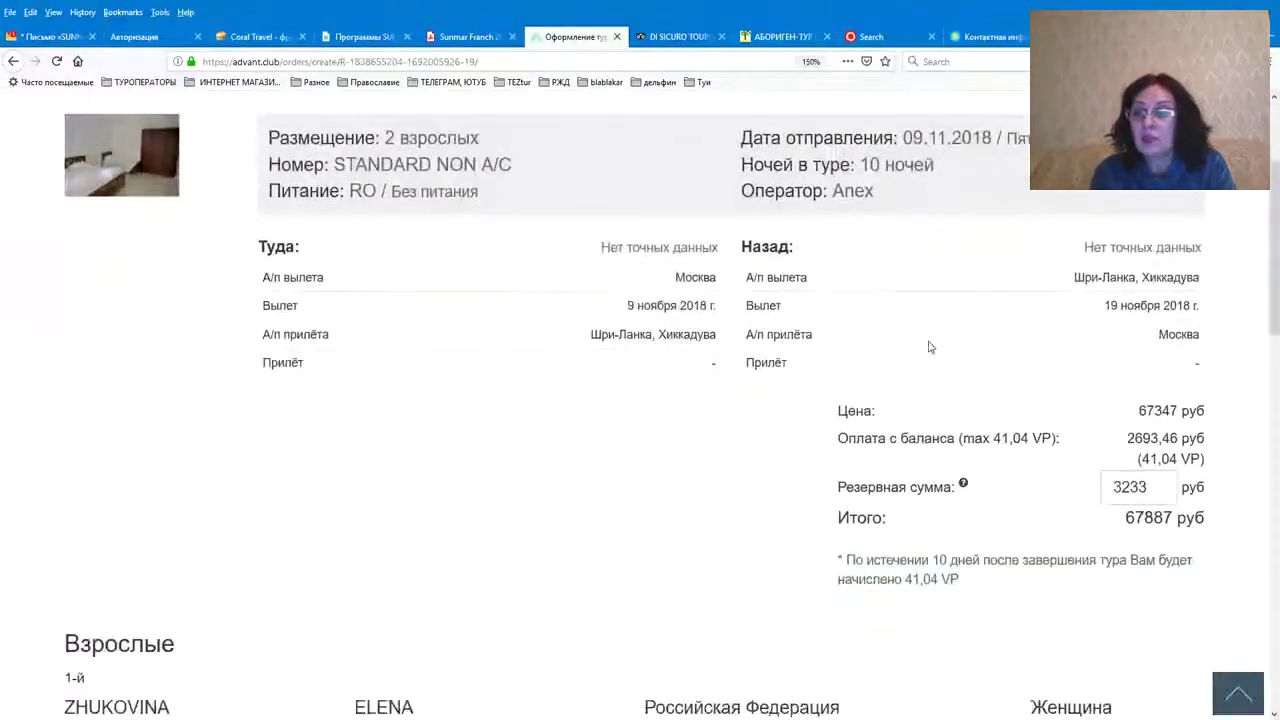
pyautogui.scroll(-1, 928, 347)
pyautogui.moveTo(1148, 468); pyautogui.dragTo(1092, 468)
pyautogui.press('F5')
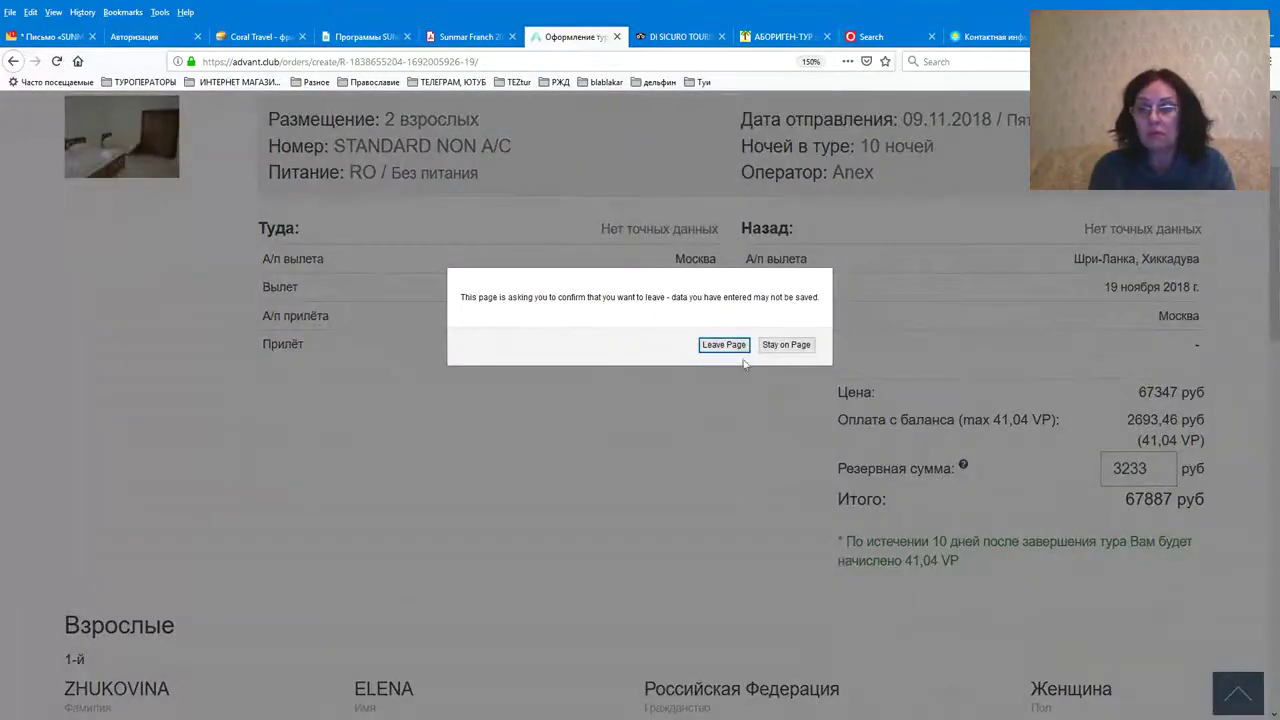
pyautogui.click(735, 347)
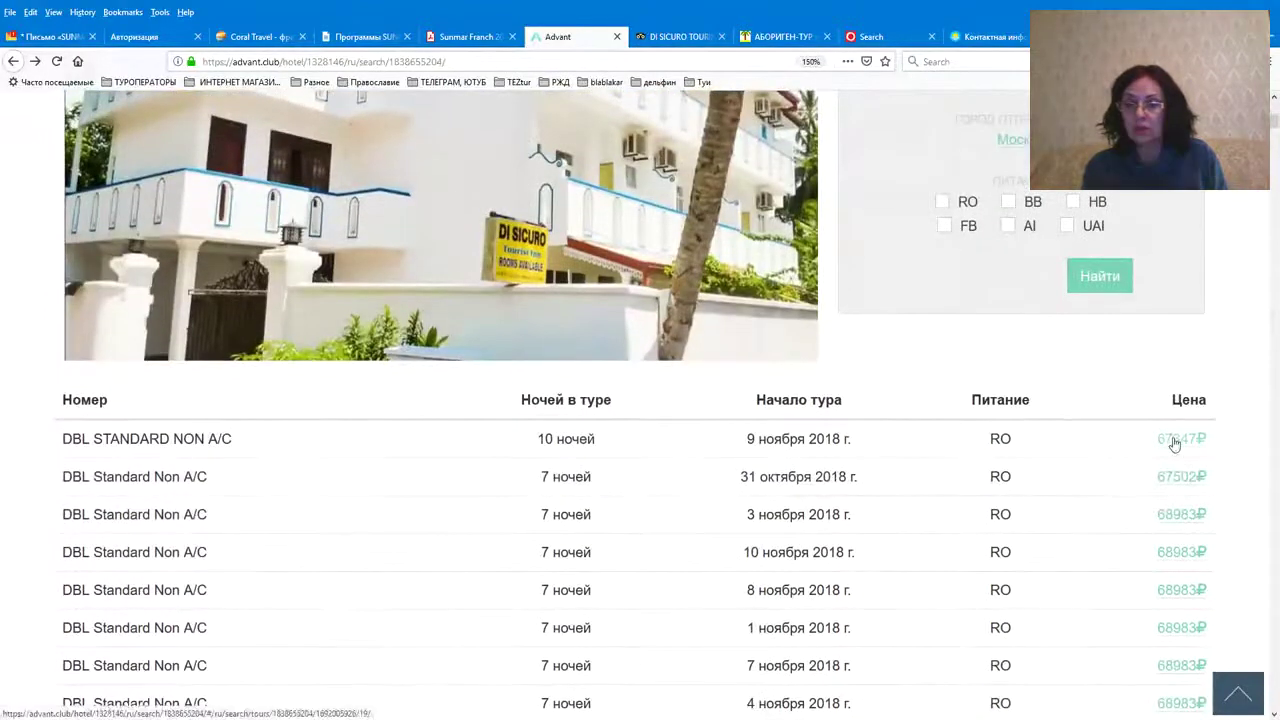
pyautogui.click(1174, 440)
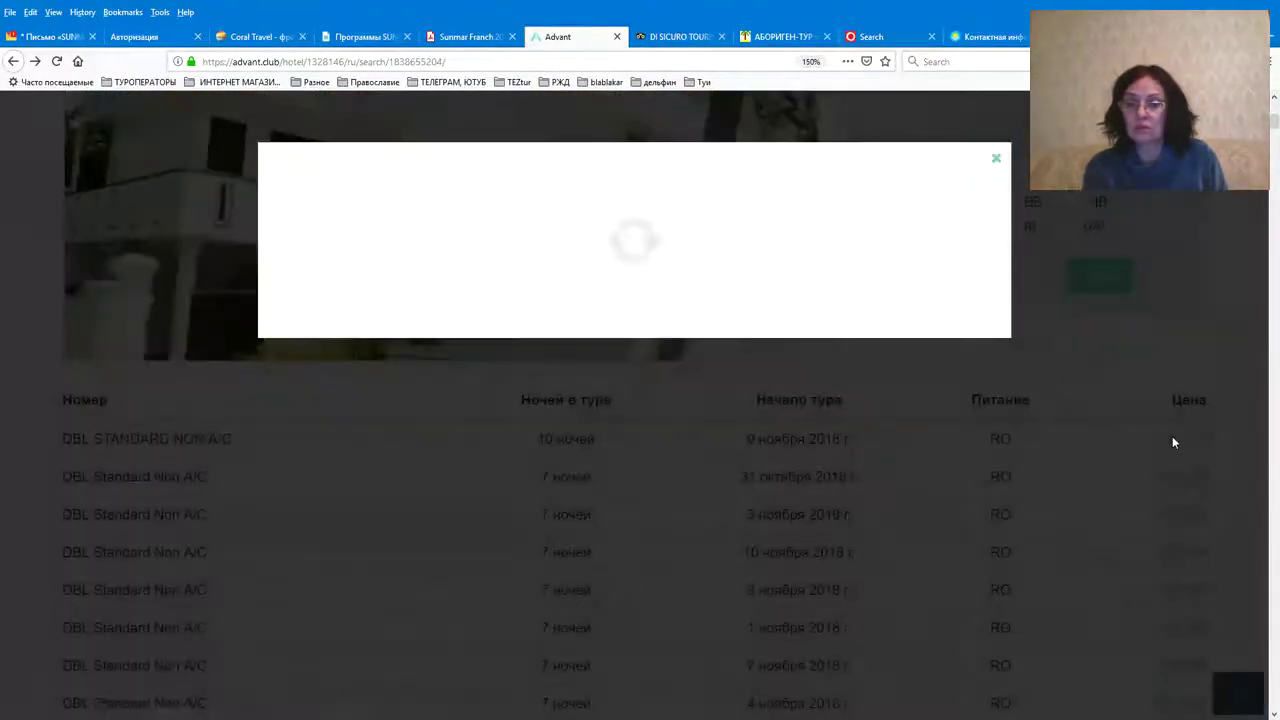
pyautogui.click(634, 481)
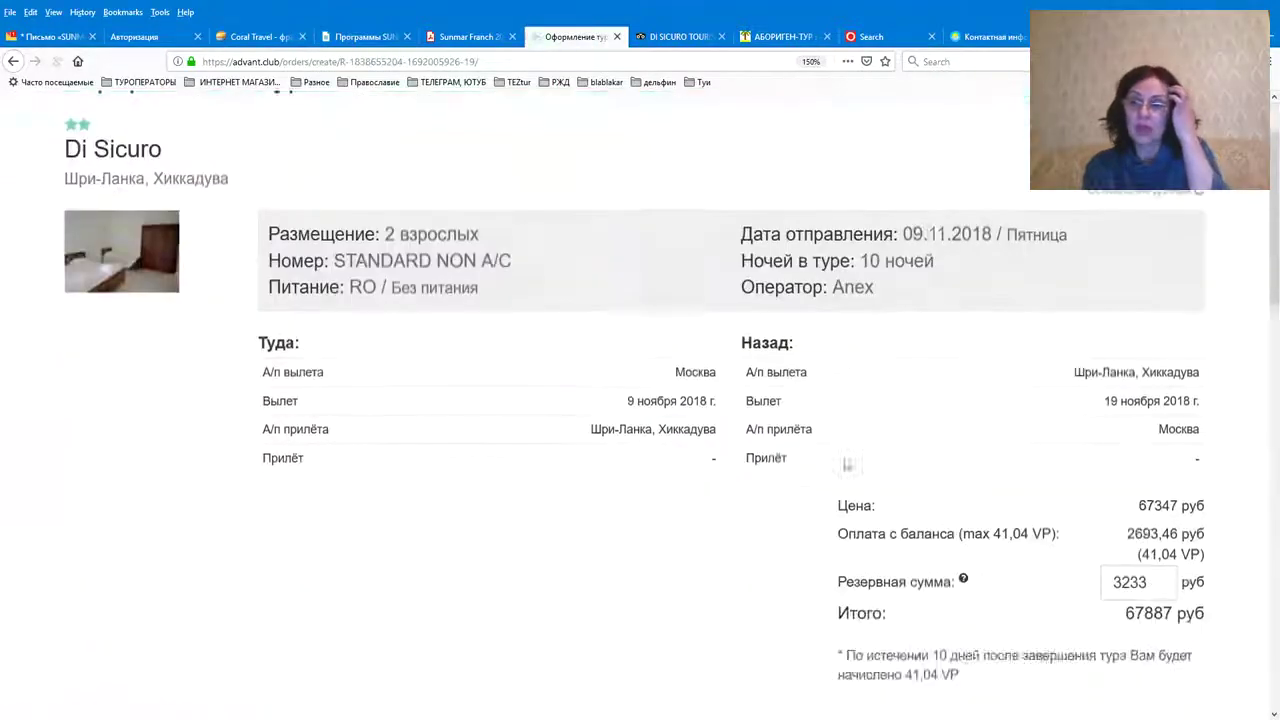
# Set the reserve amount in the Di Sicuro order's payment summary to 0 rubles
pyautogui.scroll(-2, 847, 464)
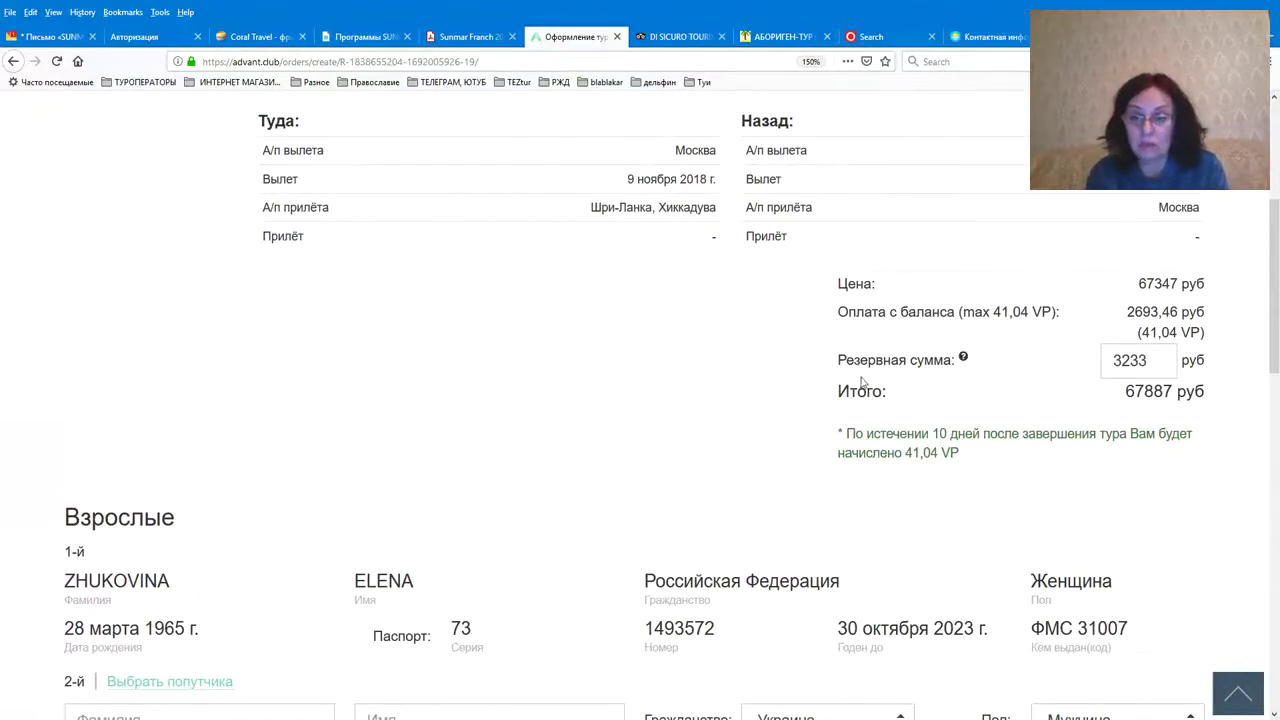
pyautogui.click(1150, 361)
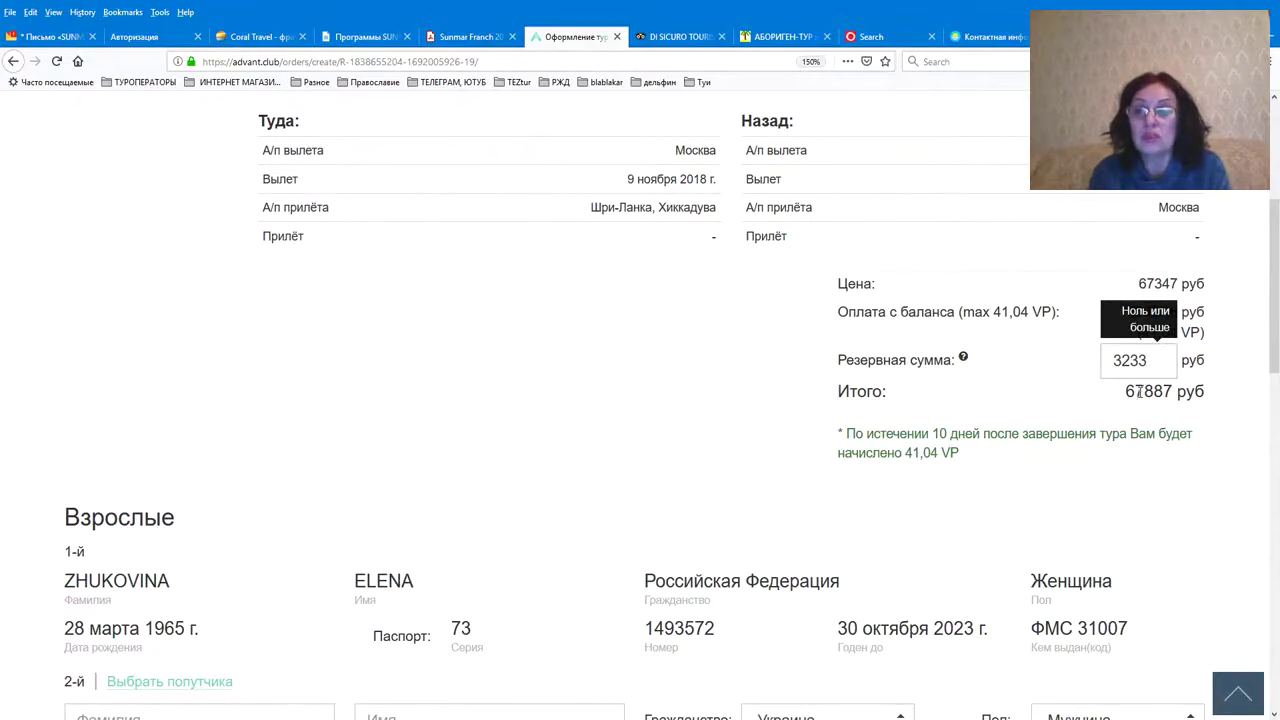
pyautogui.press('BackSpace')
pyautogui.press('BackSpace')
pyautogui.press('BackSpace')
pyautogui.press('BackSpace')
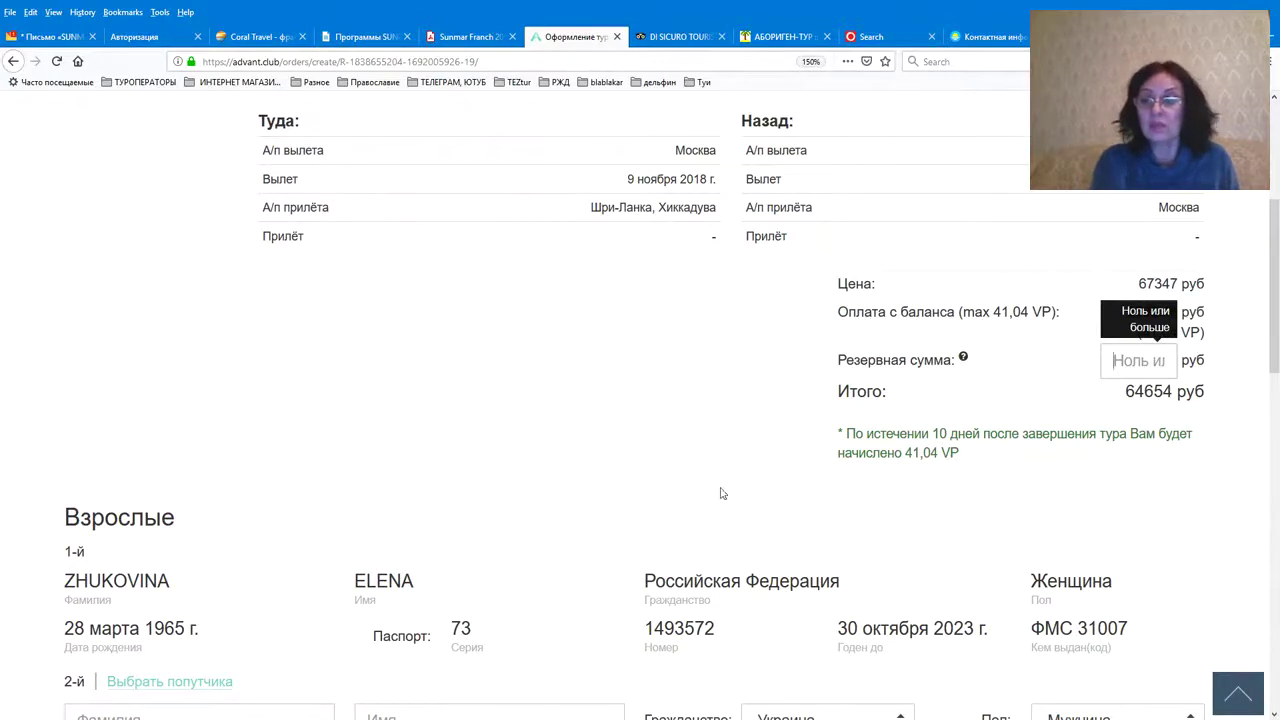
pyautogui.write('0')
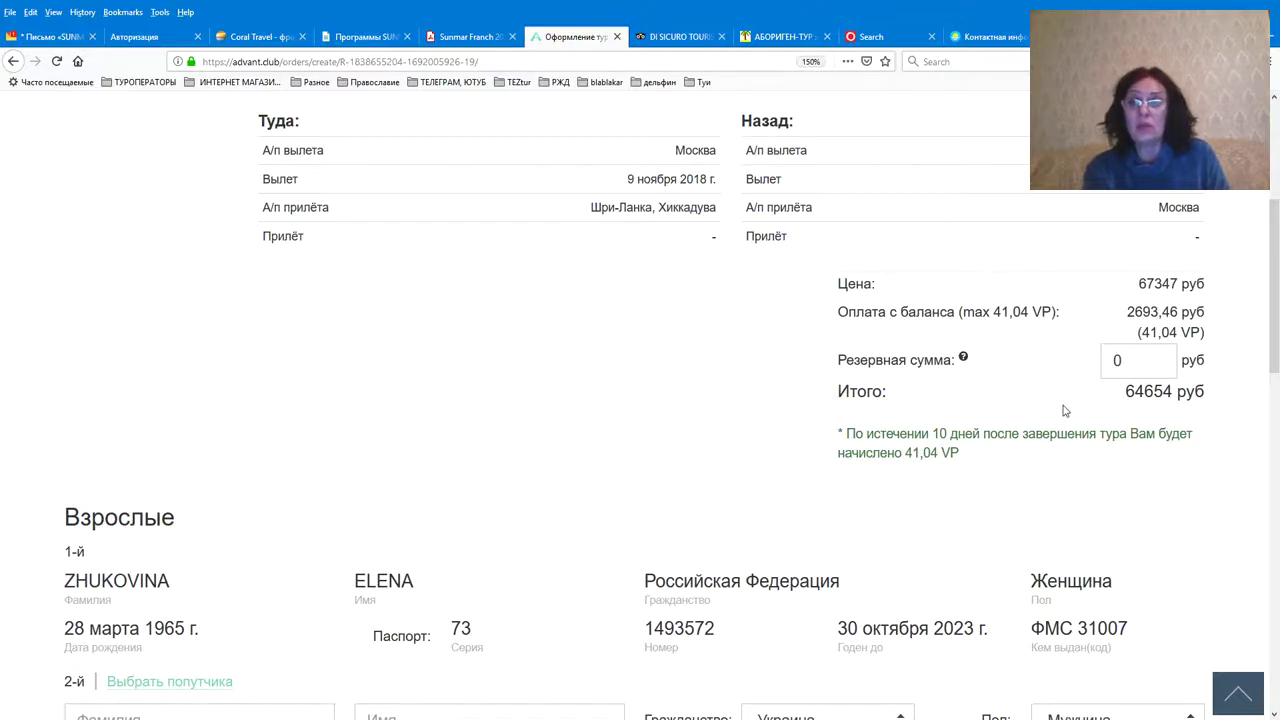
# Change the Di Sicuro order's reserve amount to 5000 rubles
pyautogui.click(1128, 361)
pyautogui.press('BackSpace')
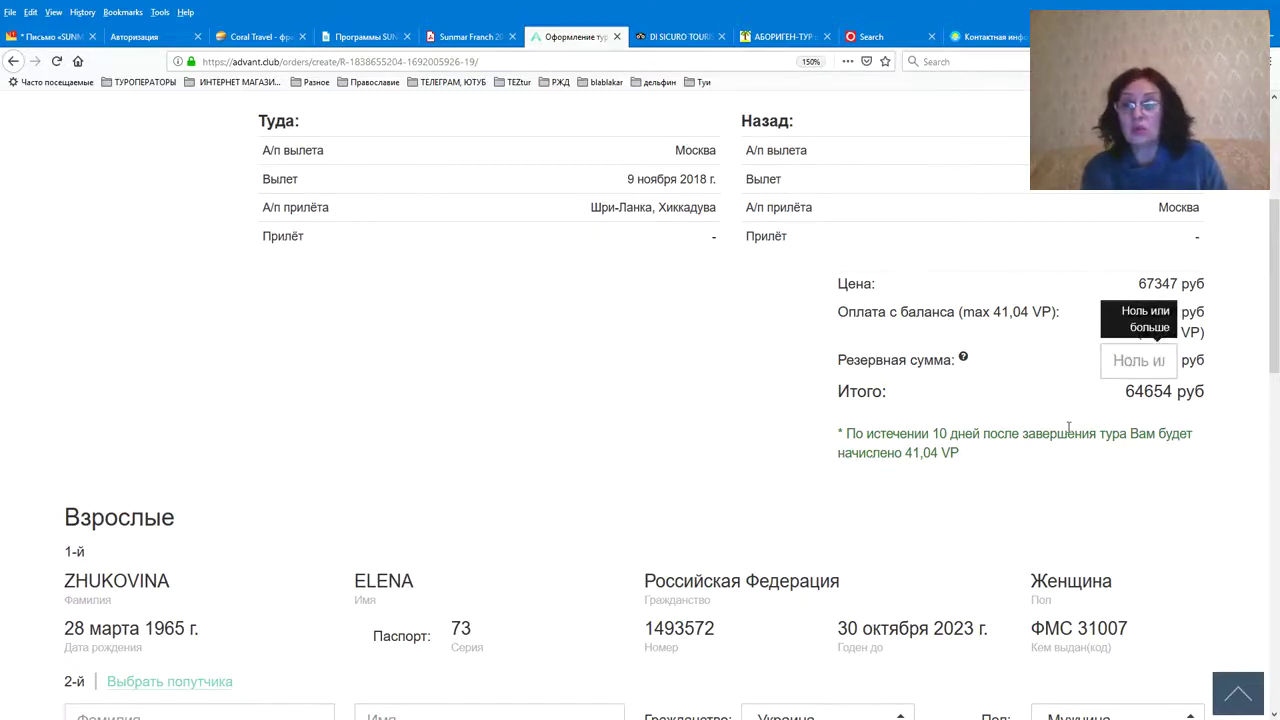
pyautogui.scroll(1, 1050, 430)
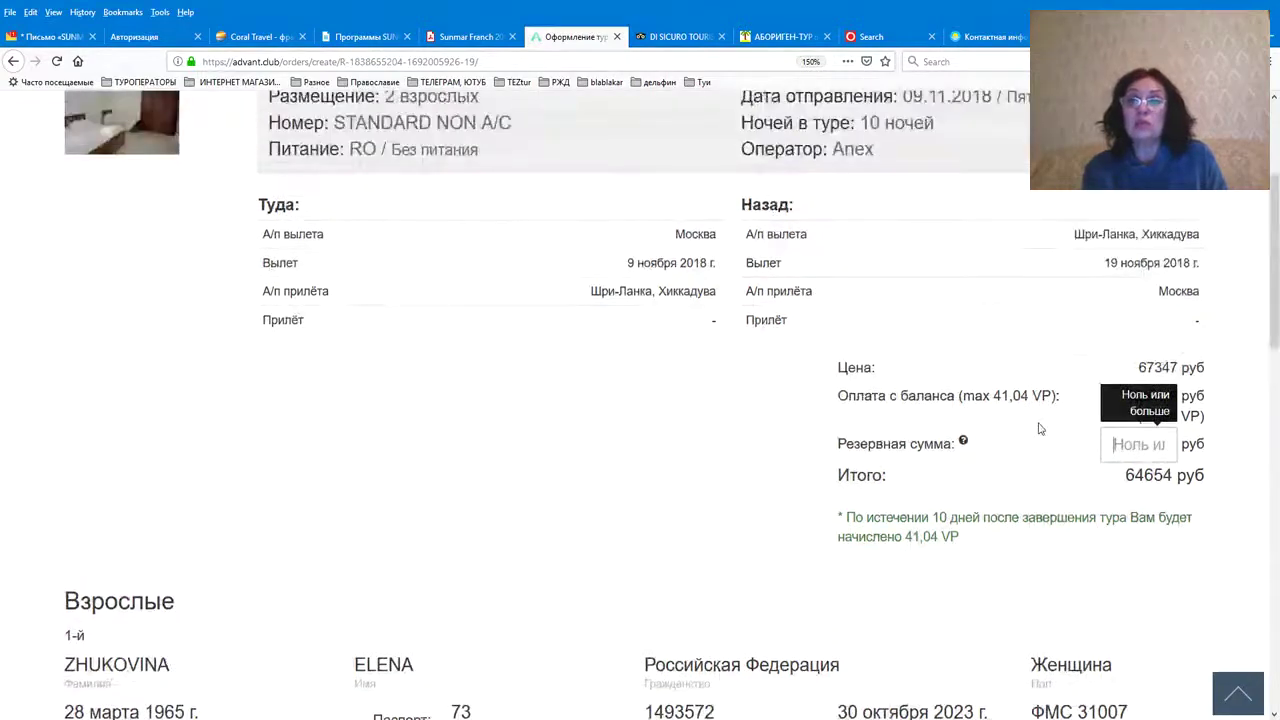
pyautogui.scroll(2, 1038, 428)
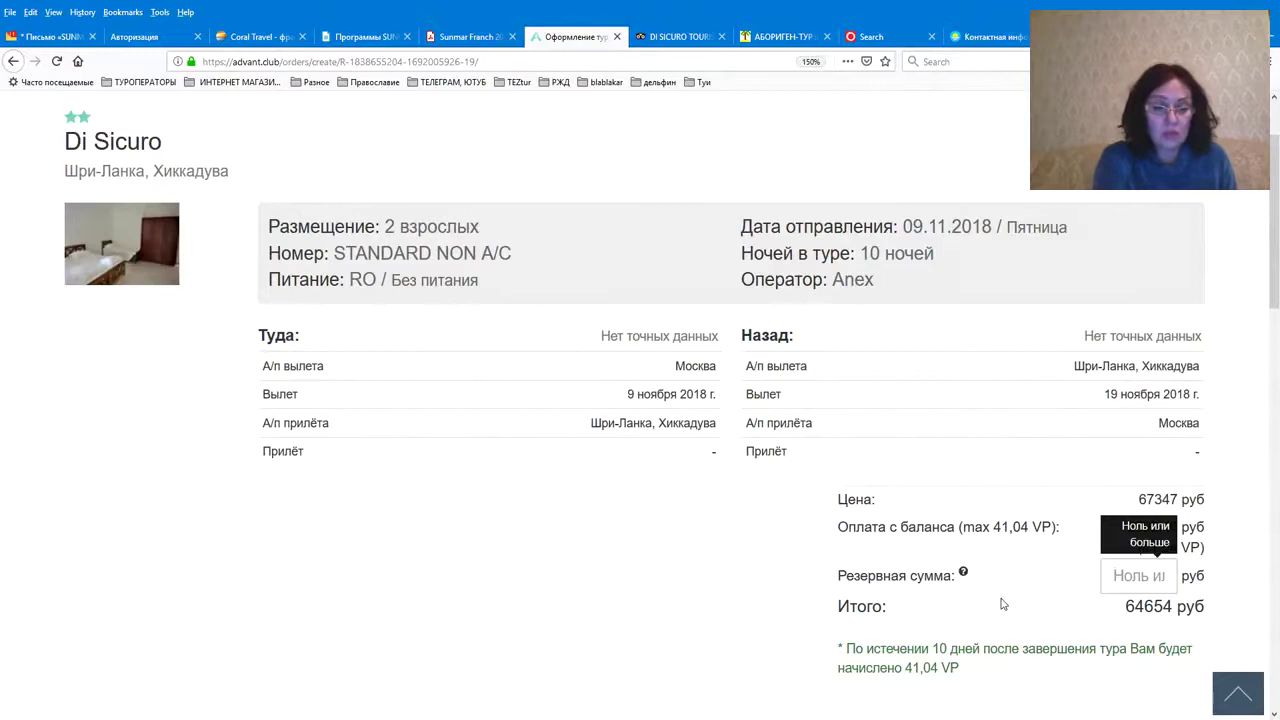
pyautogui.write('5')
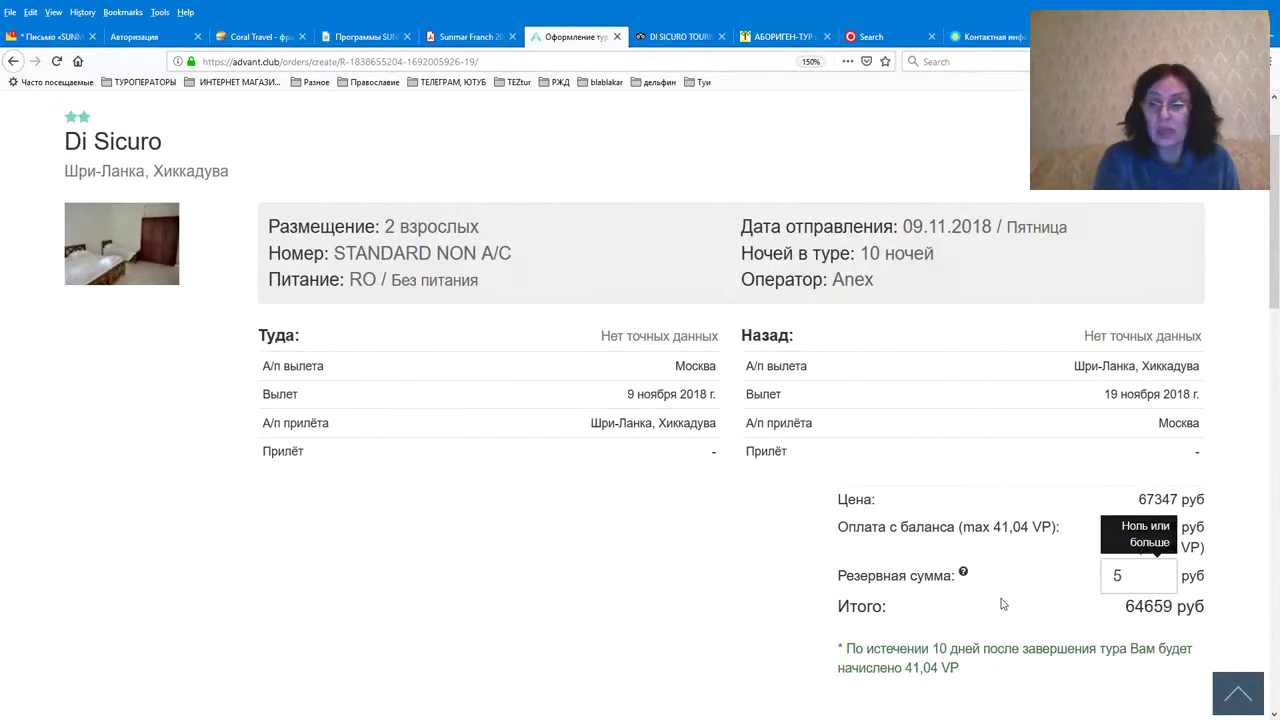
pyautogui.write('000')
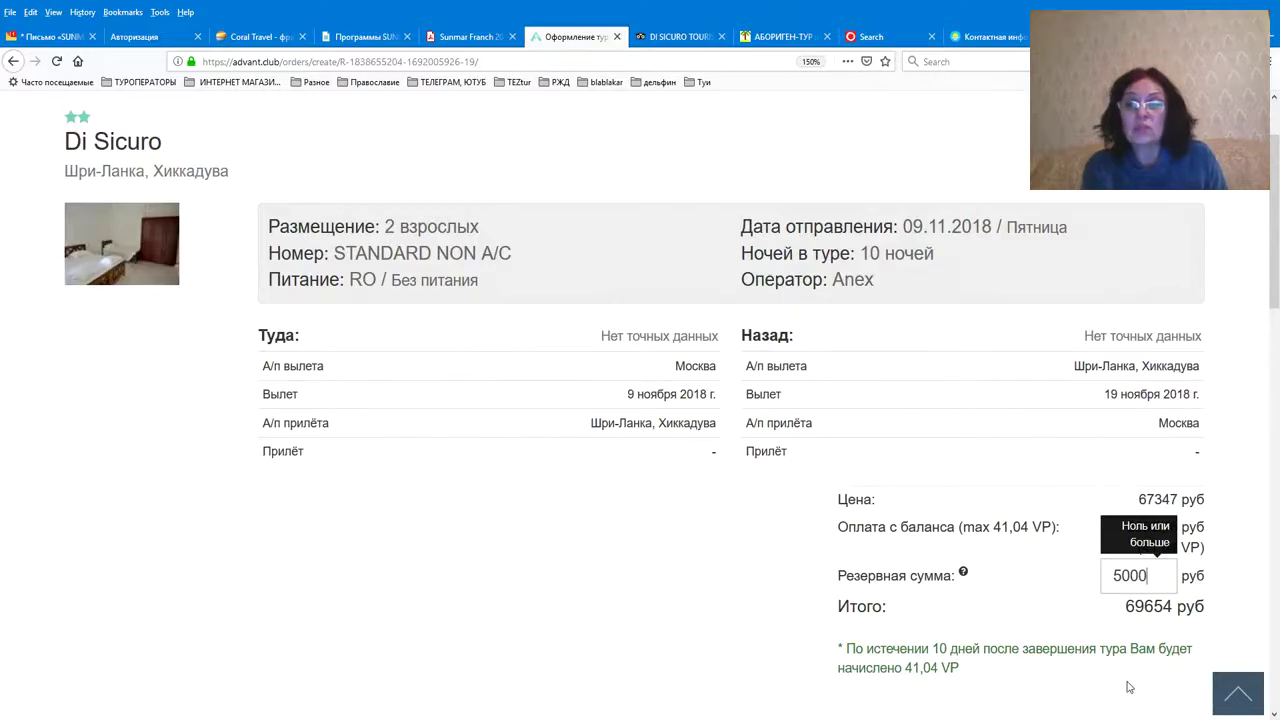
pyautogui.click(1126, 628)
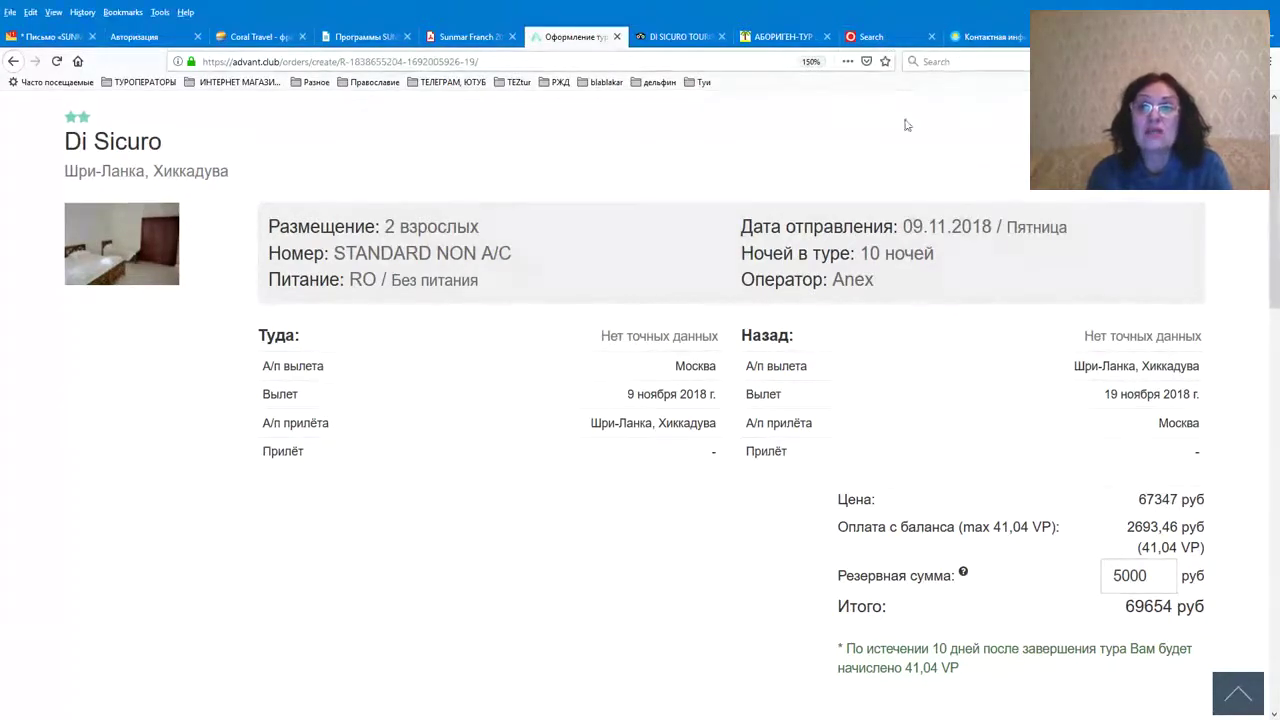
# Check the Anex Tour search results for Sri Lanka, then return to the Di Sicuro order and review its details
pyautogui.click(897, 44)
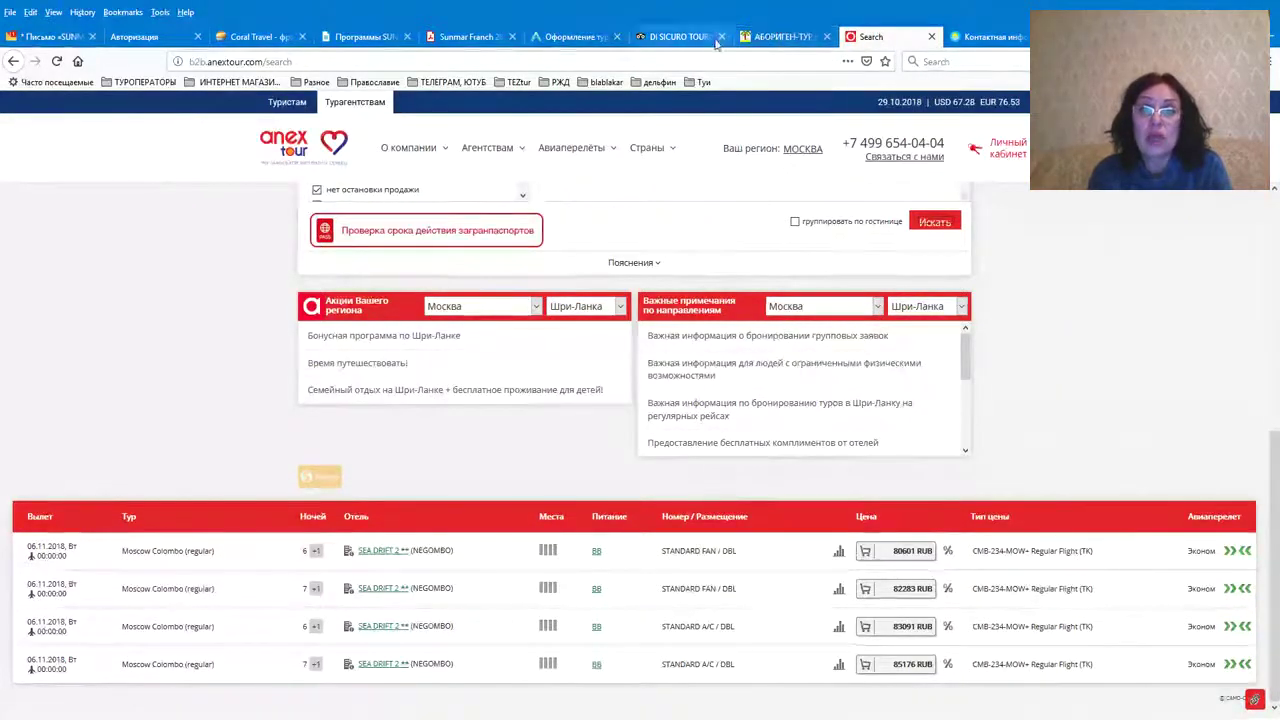
pyautogui.click(576, 40)
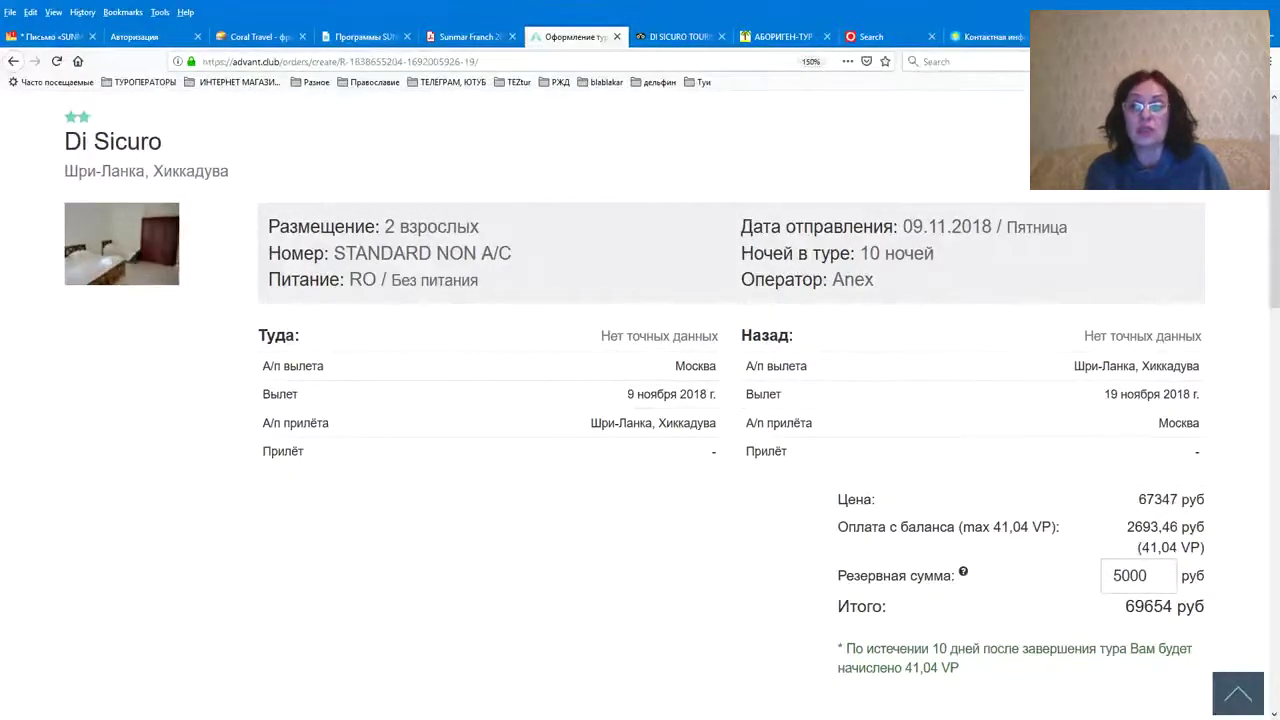
pyautogui.scroll(-2, 1157, 213)
pyautogui.scroll(-4, 1157, 213)
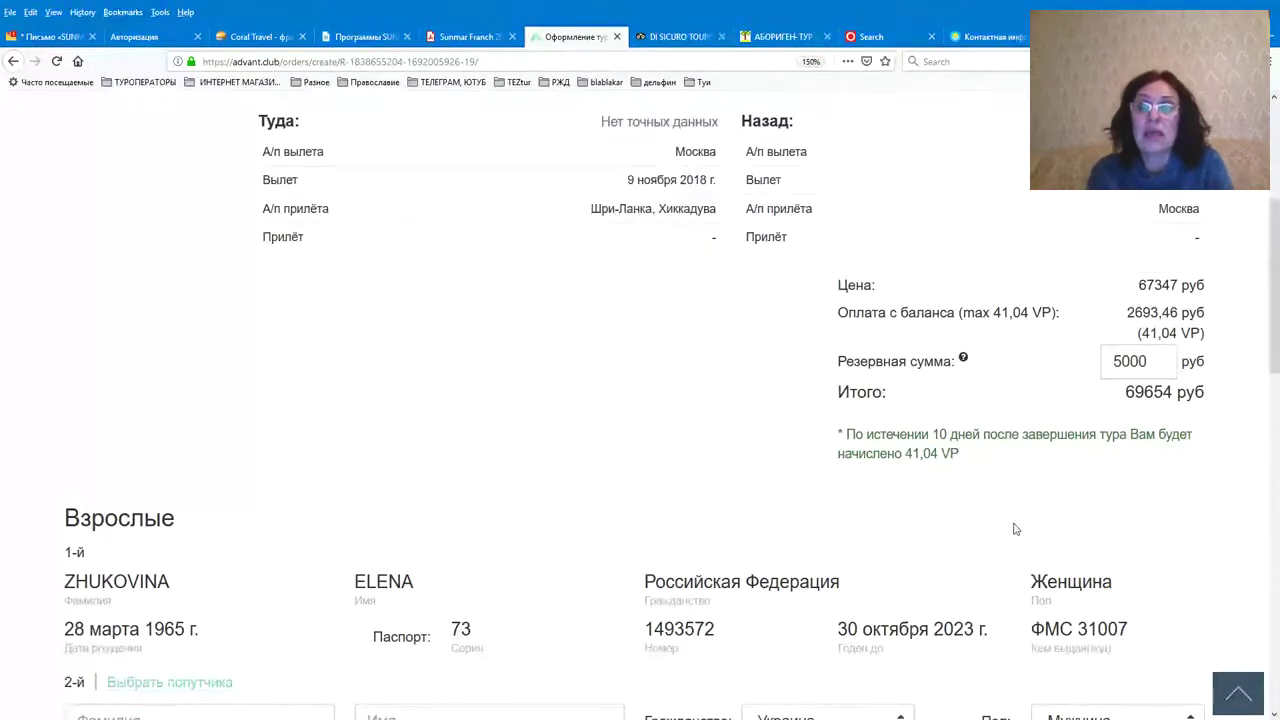
pyautogui.scroll(4, 700, 330)
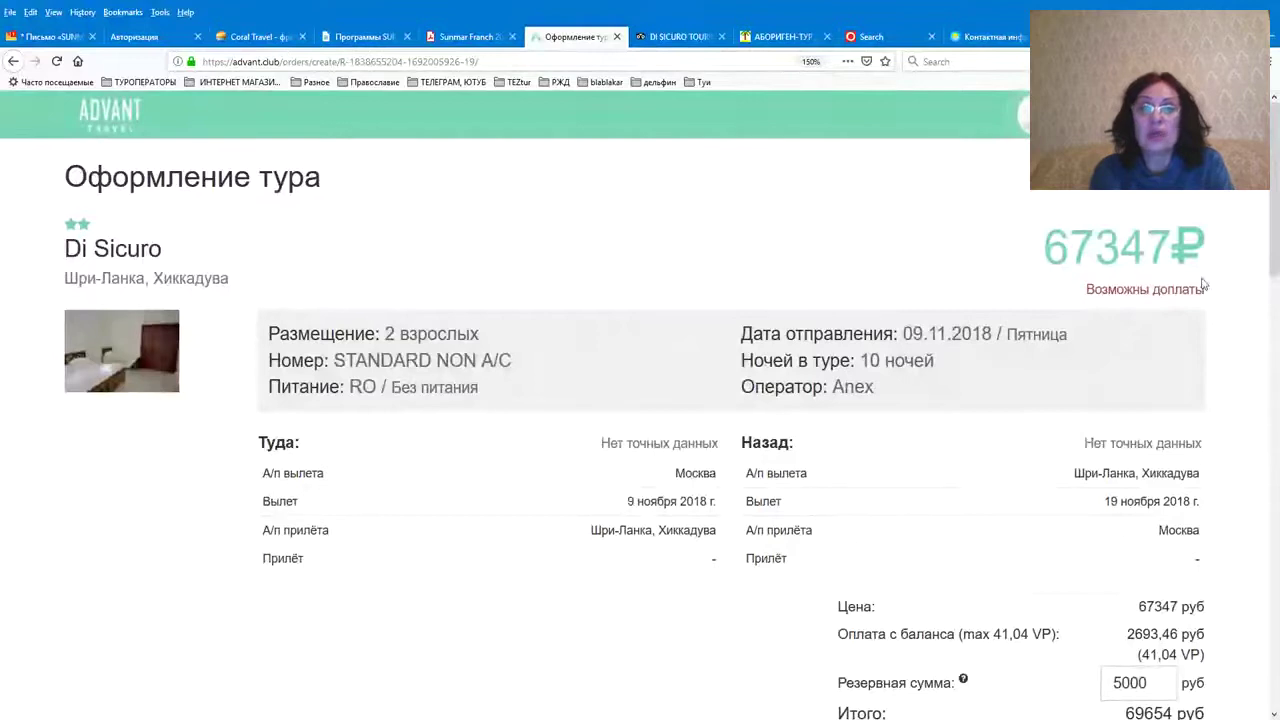
# Leave the Di Sicuro order without saving and return to the package tour search
pyautogui.click(13, 61)
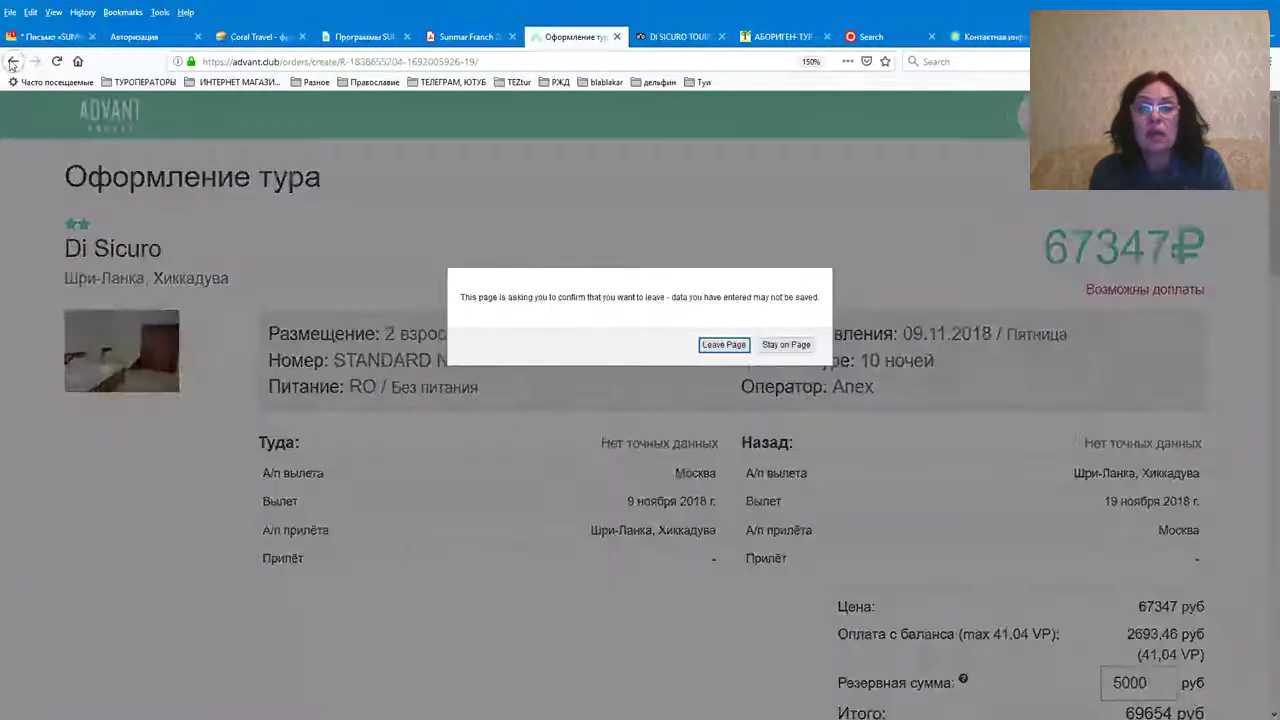
pyautogui.click(725, 346)
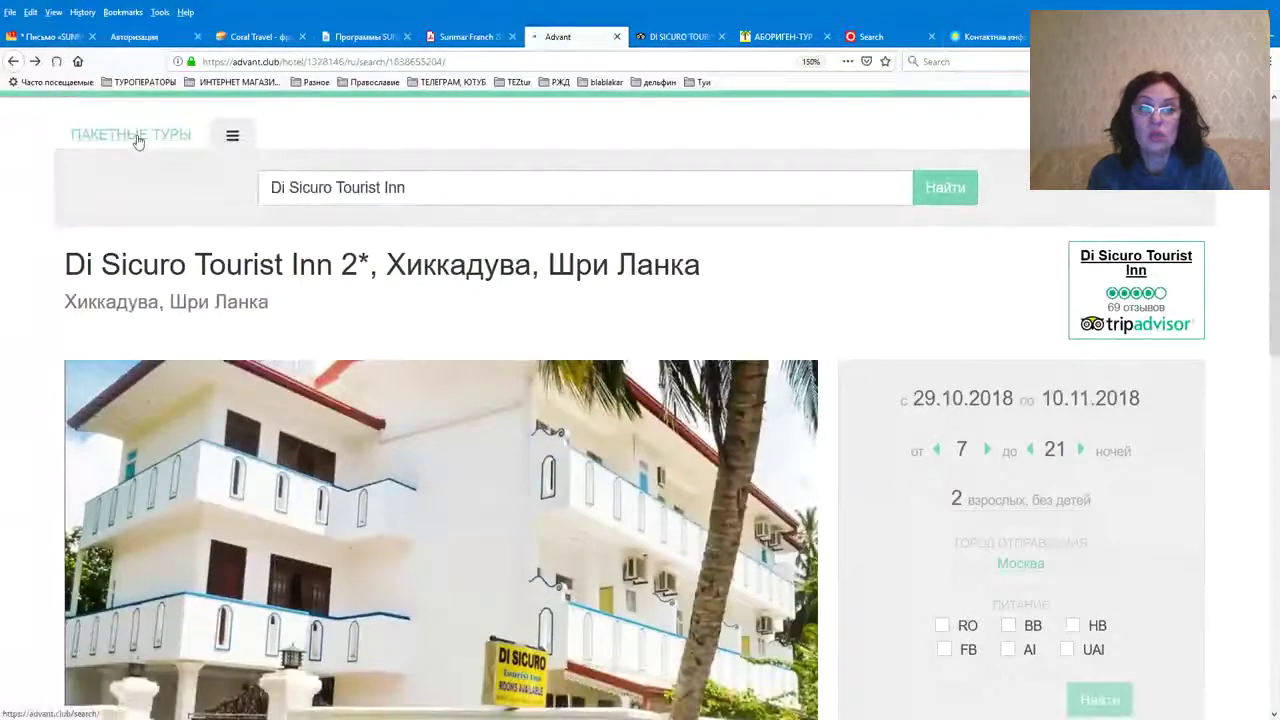
pyautogui.click(135, 136)
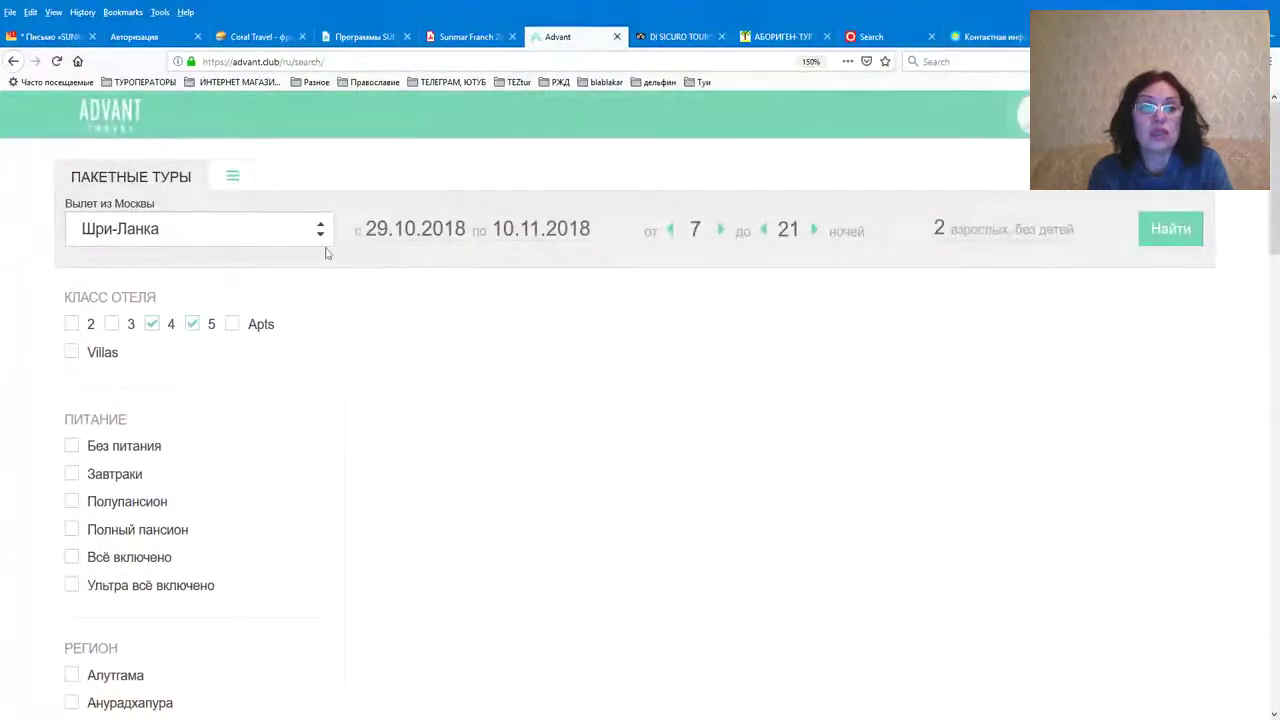
# Clear the 4- and 5-star hotel class filters and search package tours from Moscow to Turkey
pyautogui.click(151, 328)
pyautogui.click(190, 330)
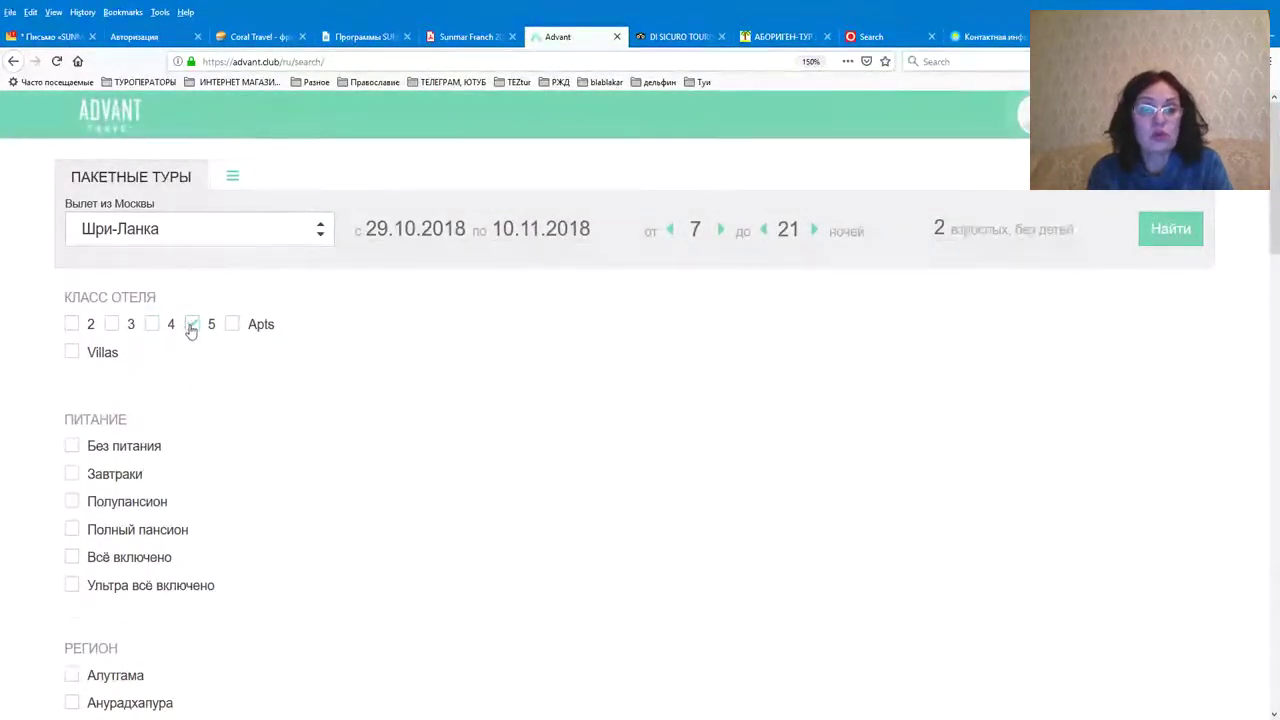
pyautogui.click(325, 244)
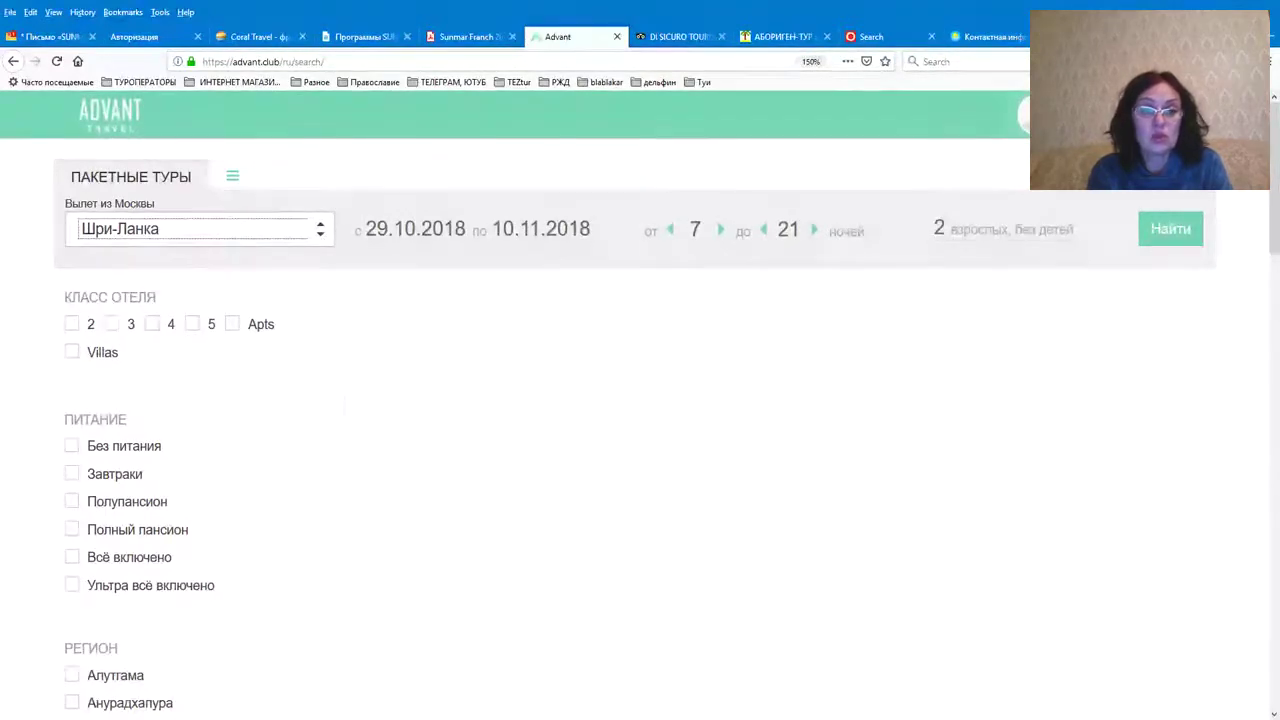
pyautogui.click(252, 628)
pyautogui.click(1170, 229)
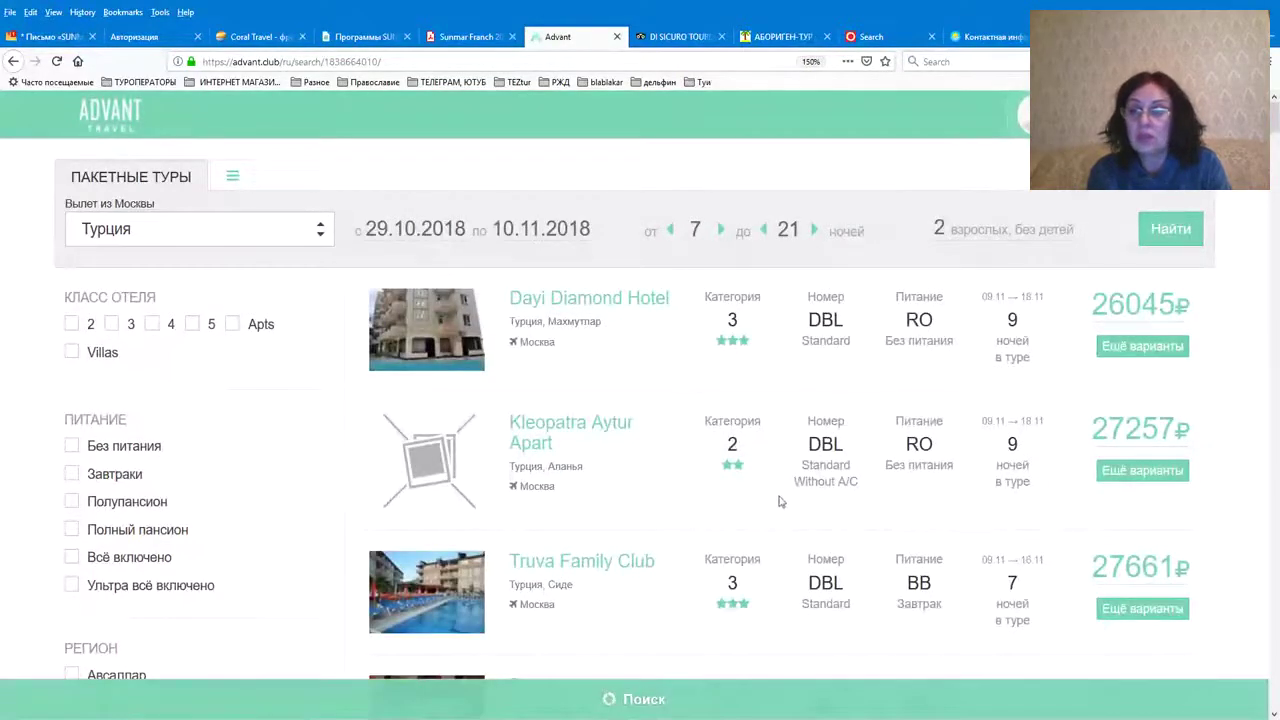
# Start booking the Dayi Diamond Hotel's 10-night tour departing 9 November 2018 at 22095 rubles
pyautogui.click(1143, 346)
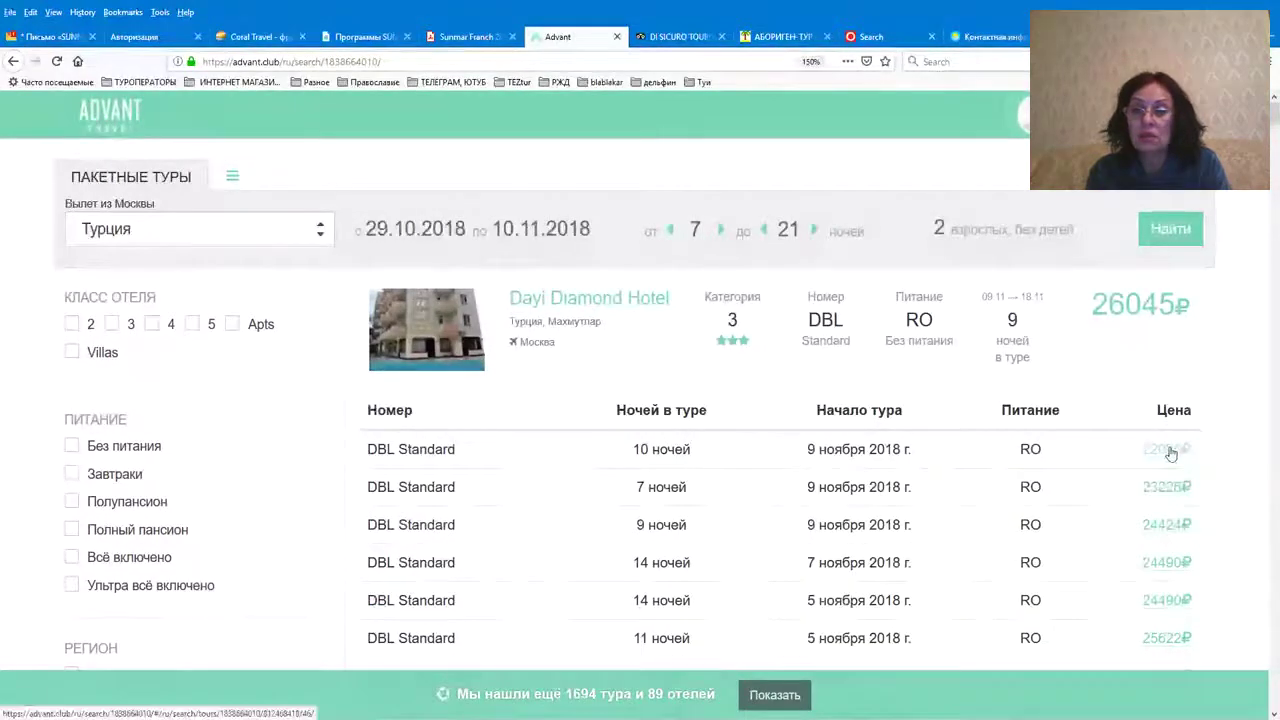
pyautogui.click(1168, 449)
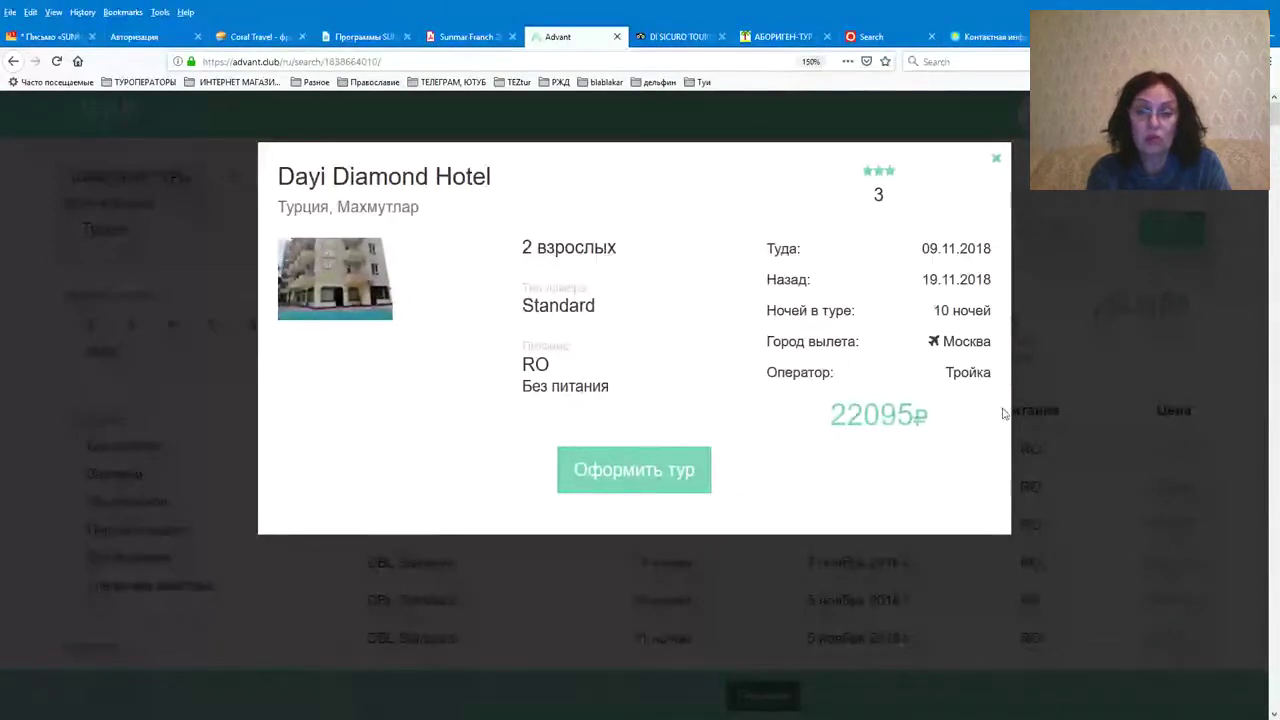
pyautogui.click(620, 474)
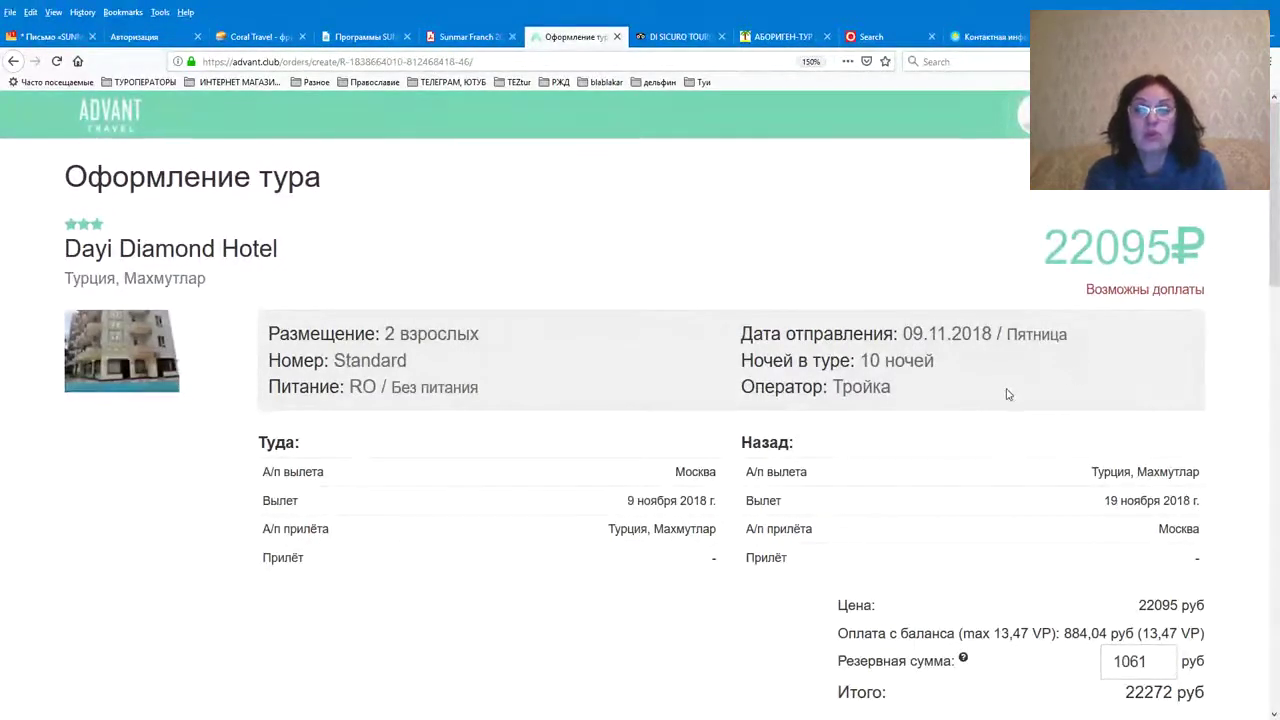
pyautogui.scroll(-1, 1006, 394)
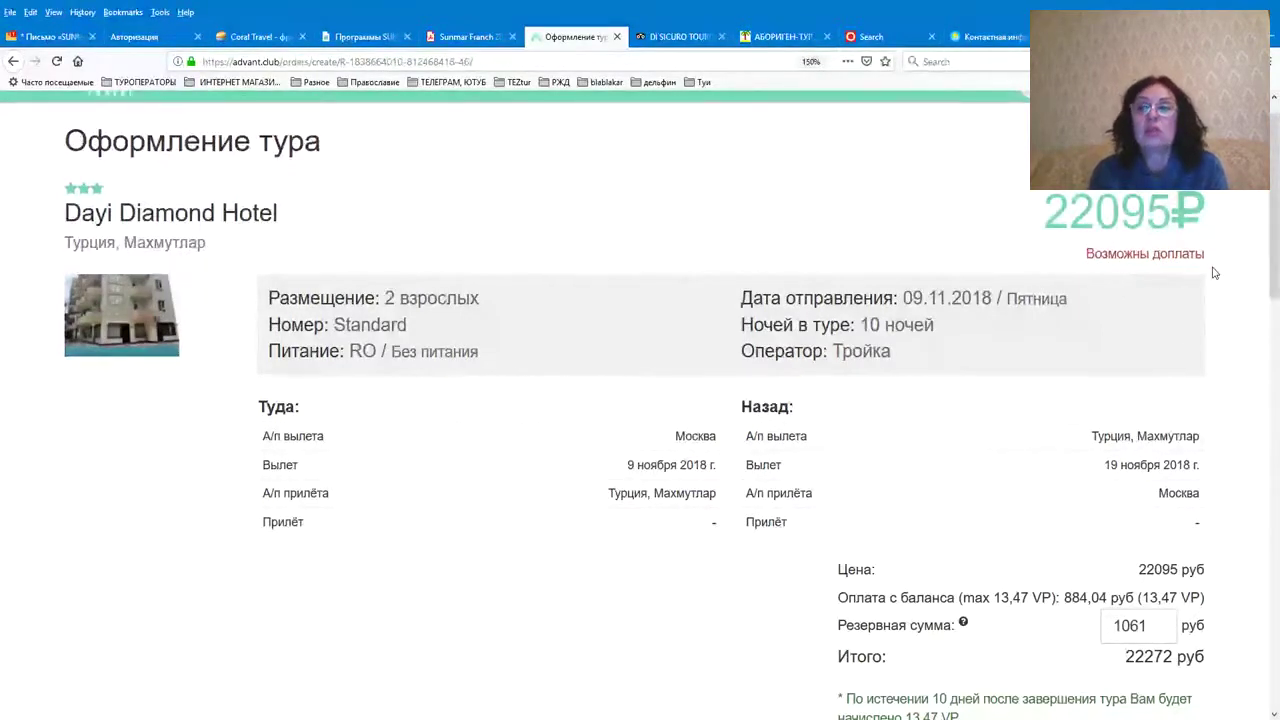
# Clear the reserve amount in the Dayi Diamond Hotel order and review the tour's price details
pyautogui.scroll(-1, 1219, 284)
pyautogui.scroll(-3, 1219, 284)
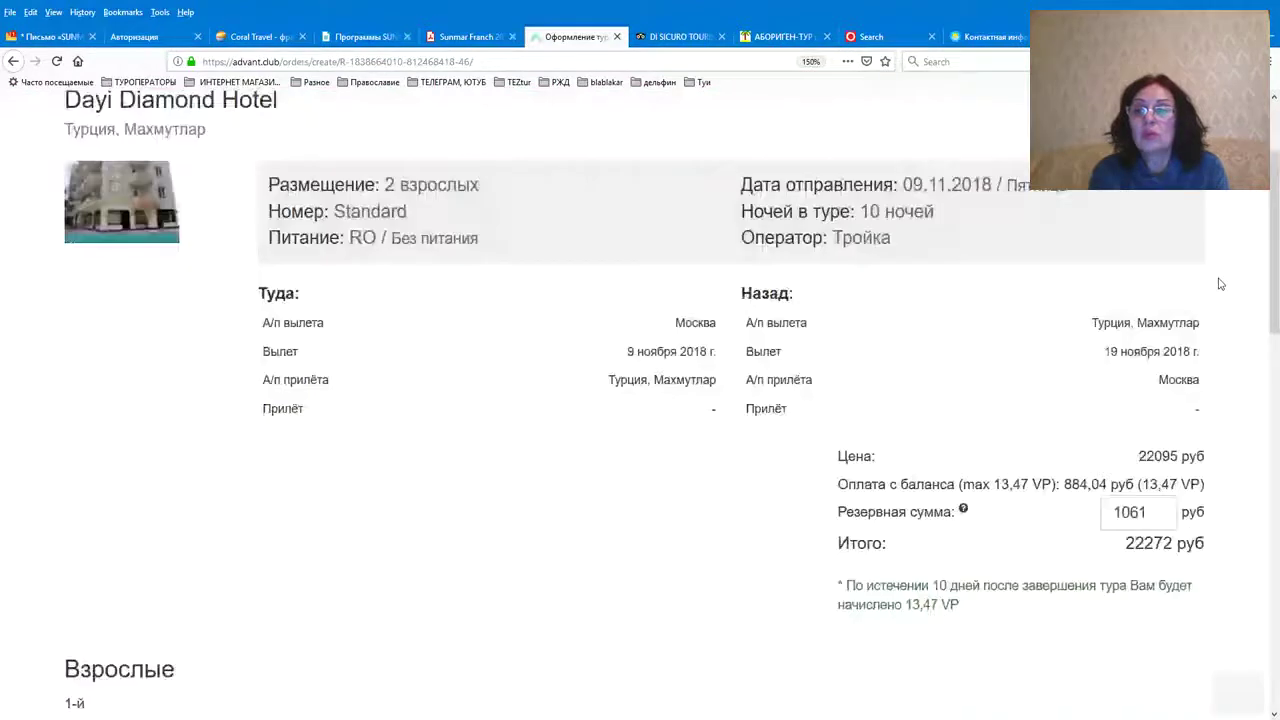
pyautogui.doubleClick(1142, 411)
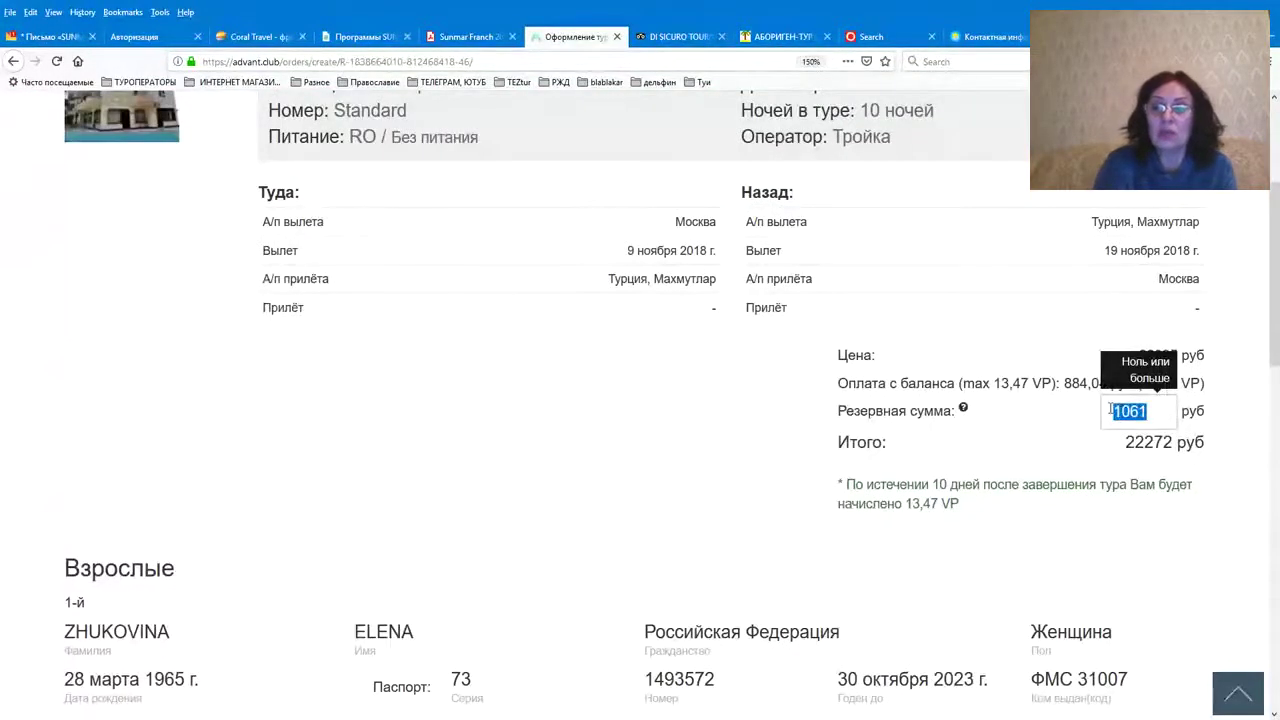
pyautogui.press('BackSpace')
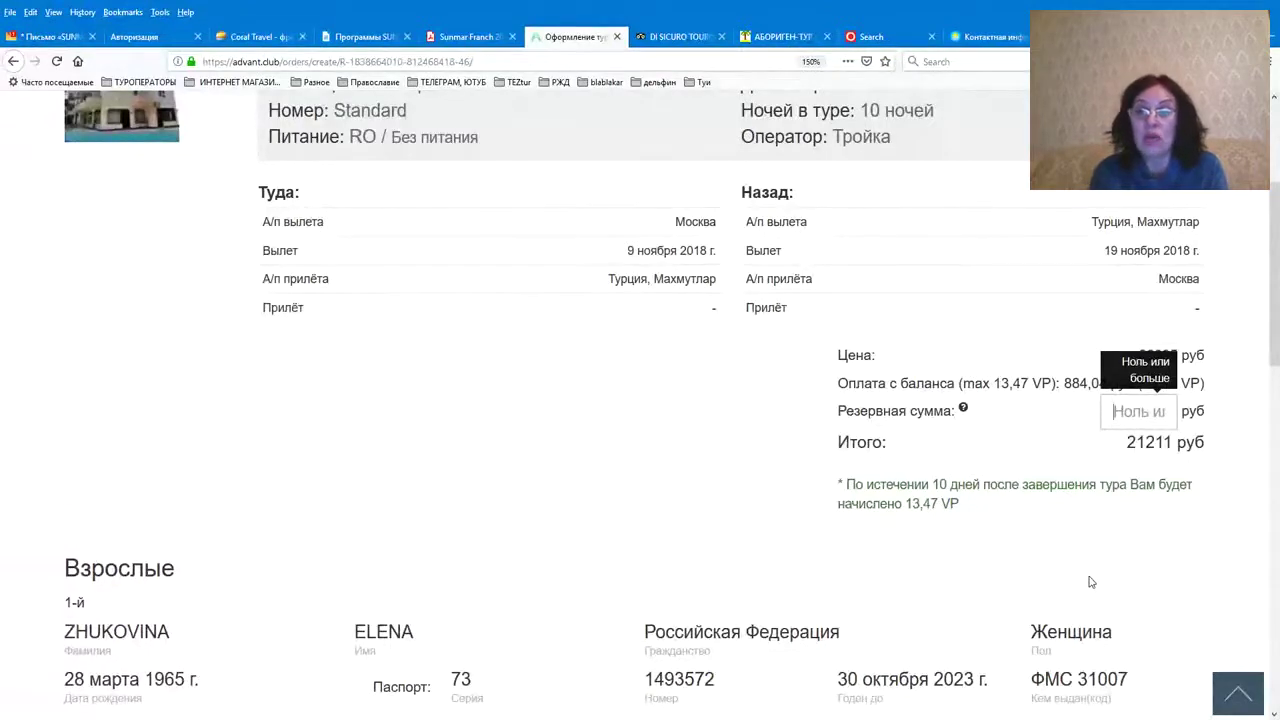
pyautogui.scroll(2, 1090, 582)
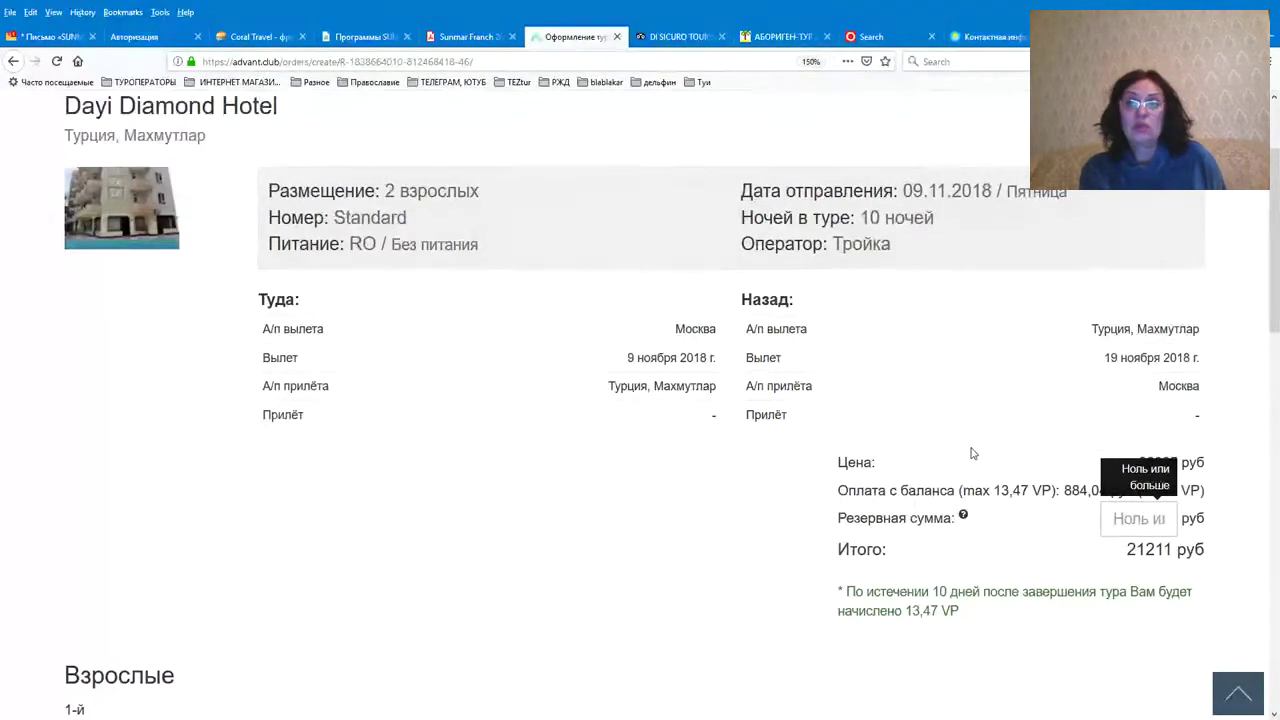
pyautogui.scroll(1, 970, 454)
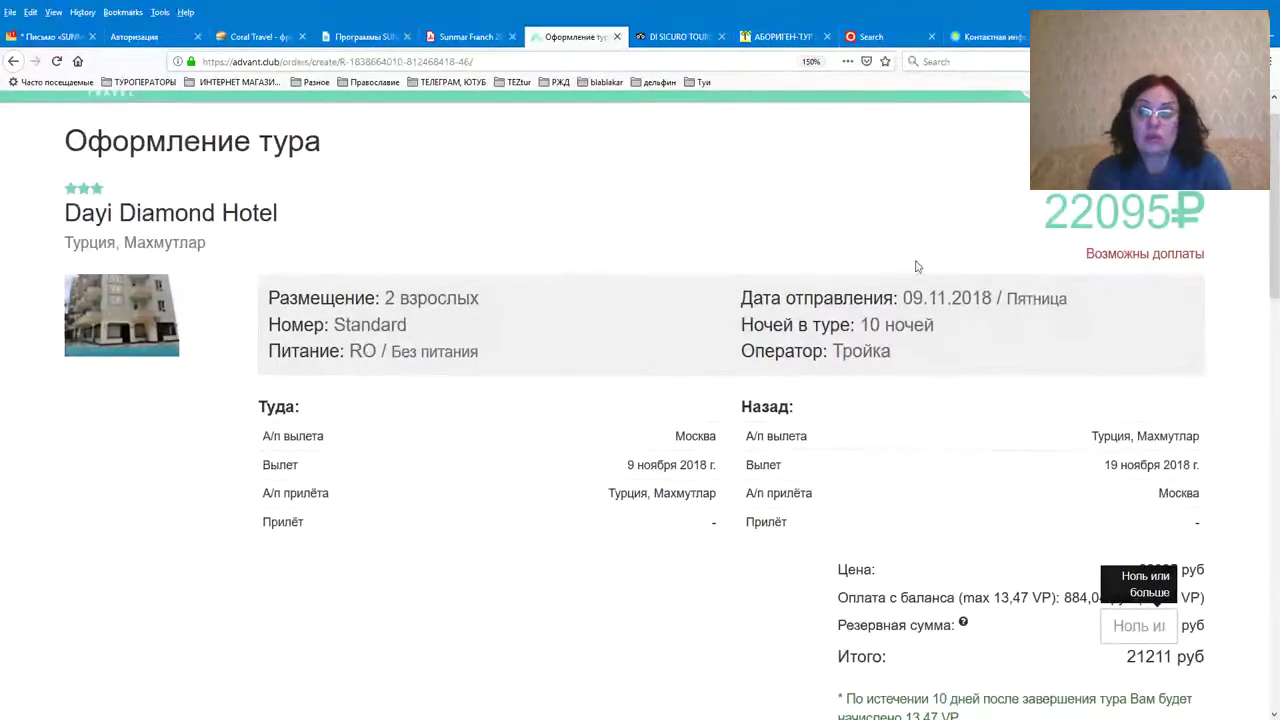
# Set the reserve amount in the Dayi Diamond Hotel order to 0
pyautogui.scroll(-3, 911, 295)
pyautogui.scroll(-2, 824, 348)
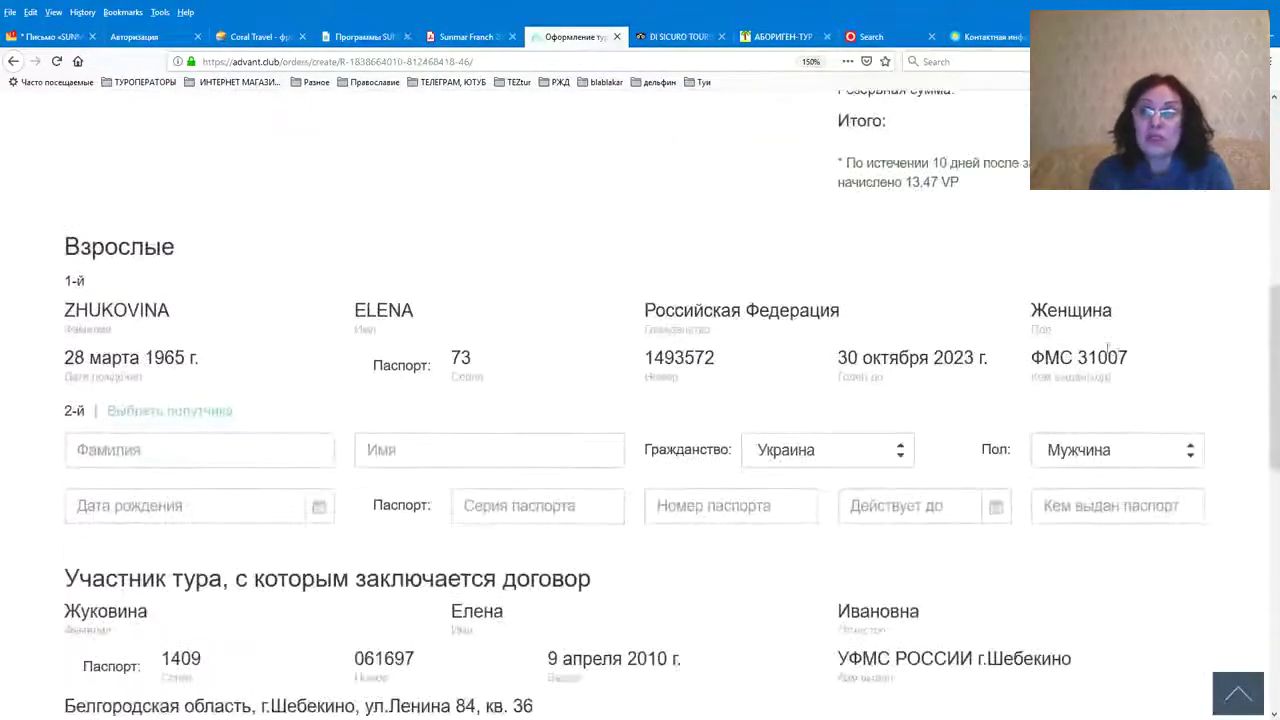
pyautogui.scroll(2, 1183, 363)
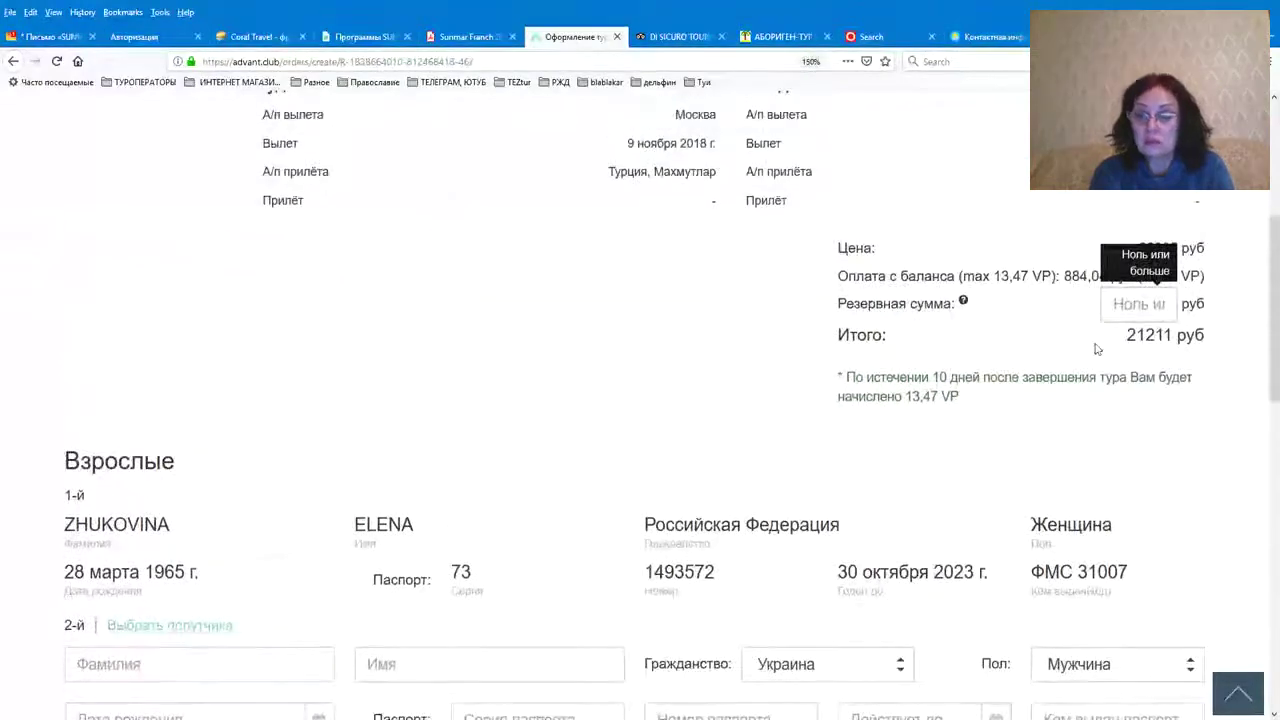
pyautogui.write('0')
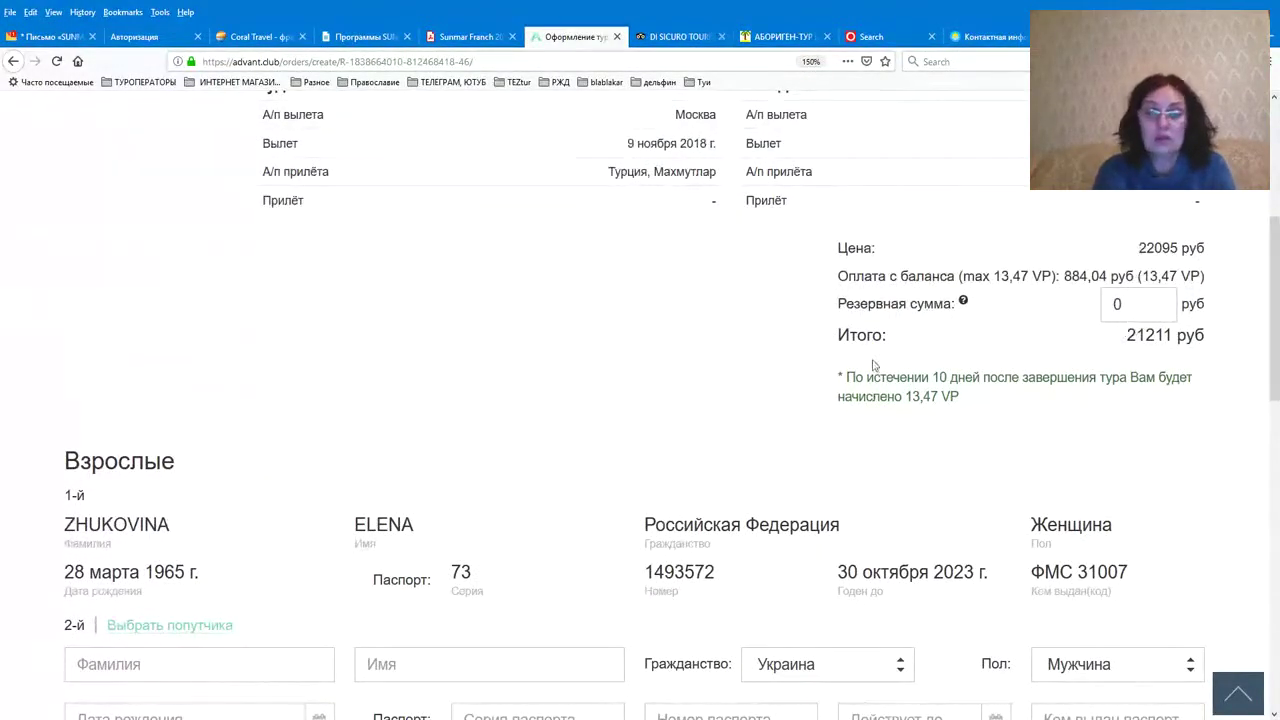
# Fill in the second adult's details in the order by choosing the saved travel companion
pyautogui.scroll(-3, 872, 363)
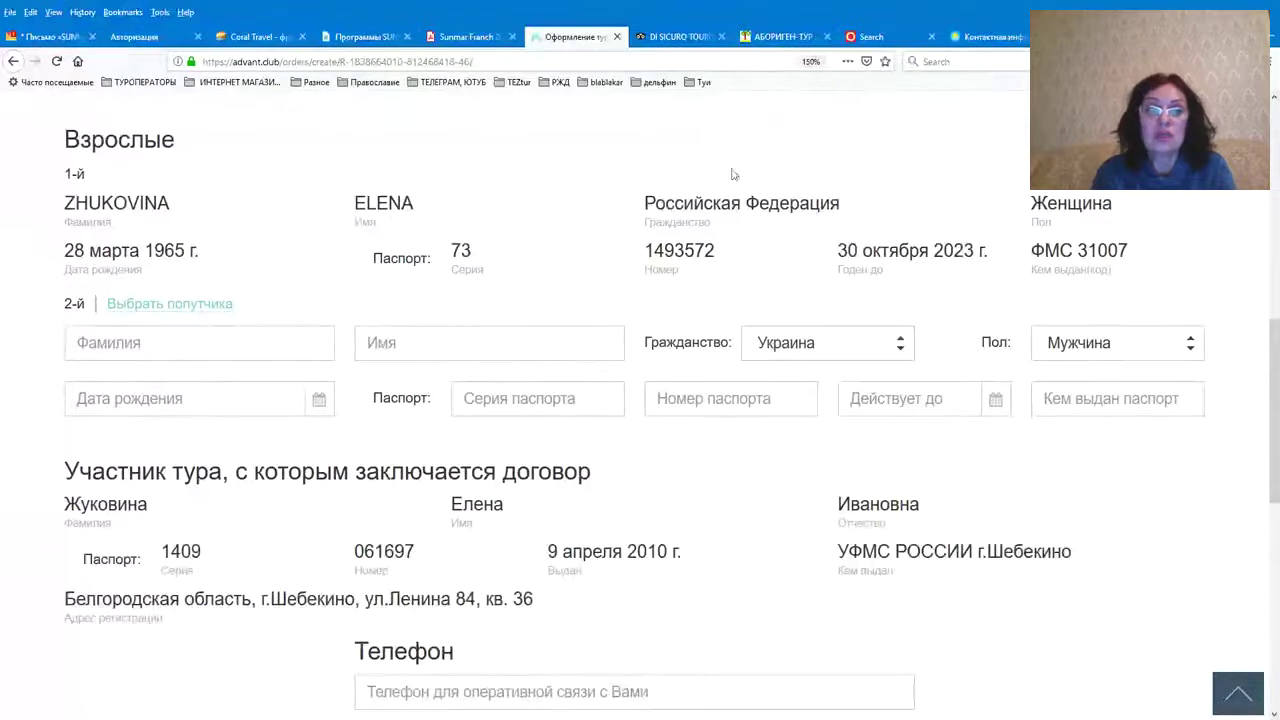
pyautogui.click(175, 304)
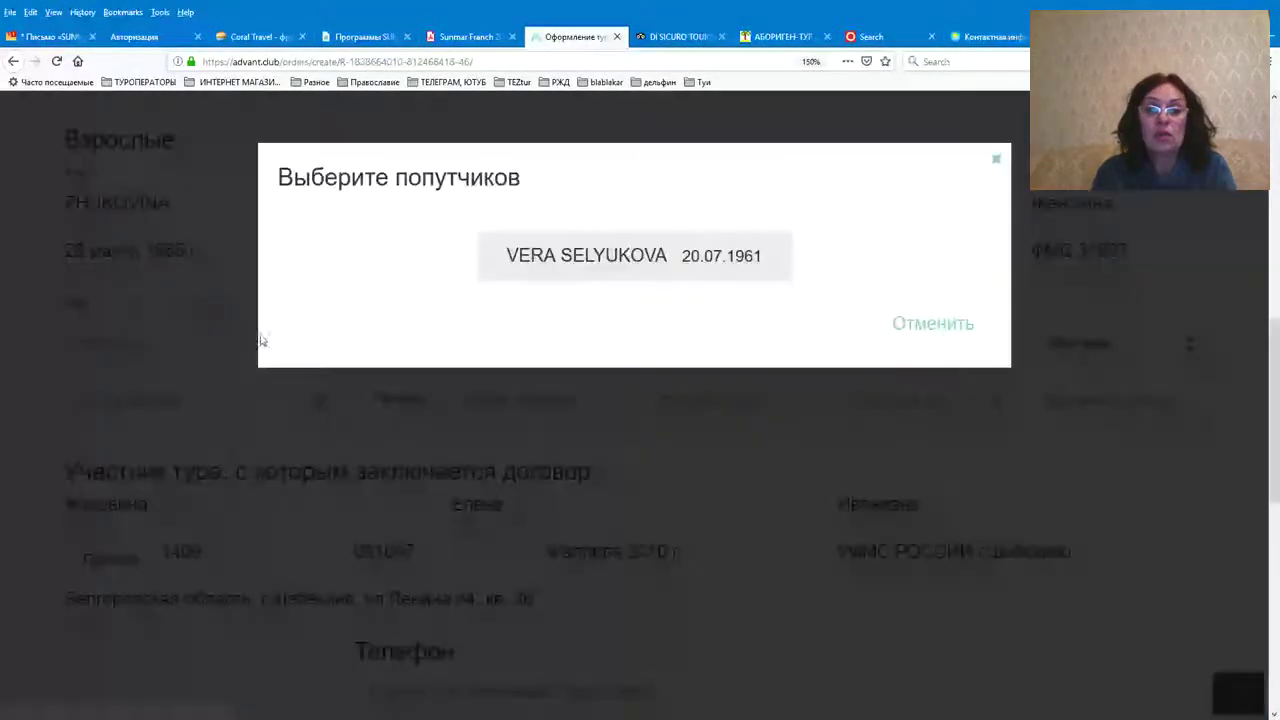
pyautogui.click(630, 256)
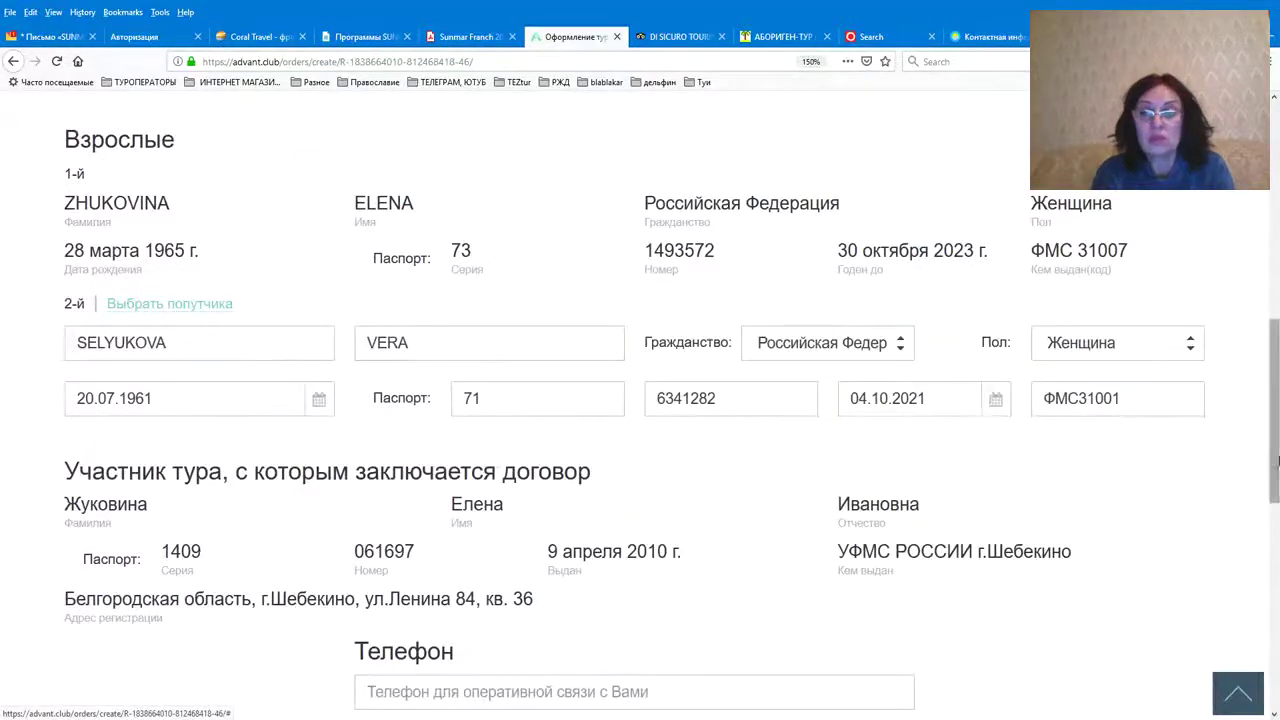
# Accept the tourist service contract terms at the end of the booking form, leaving phone and wishes empty
pyautogui.scroll(-2, 460, 355)
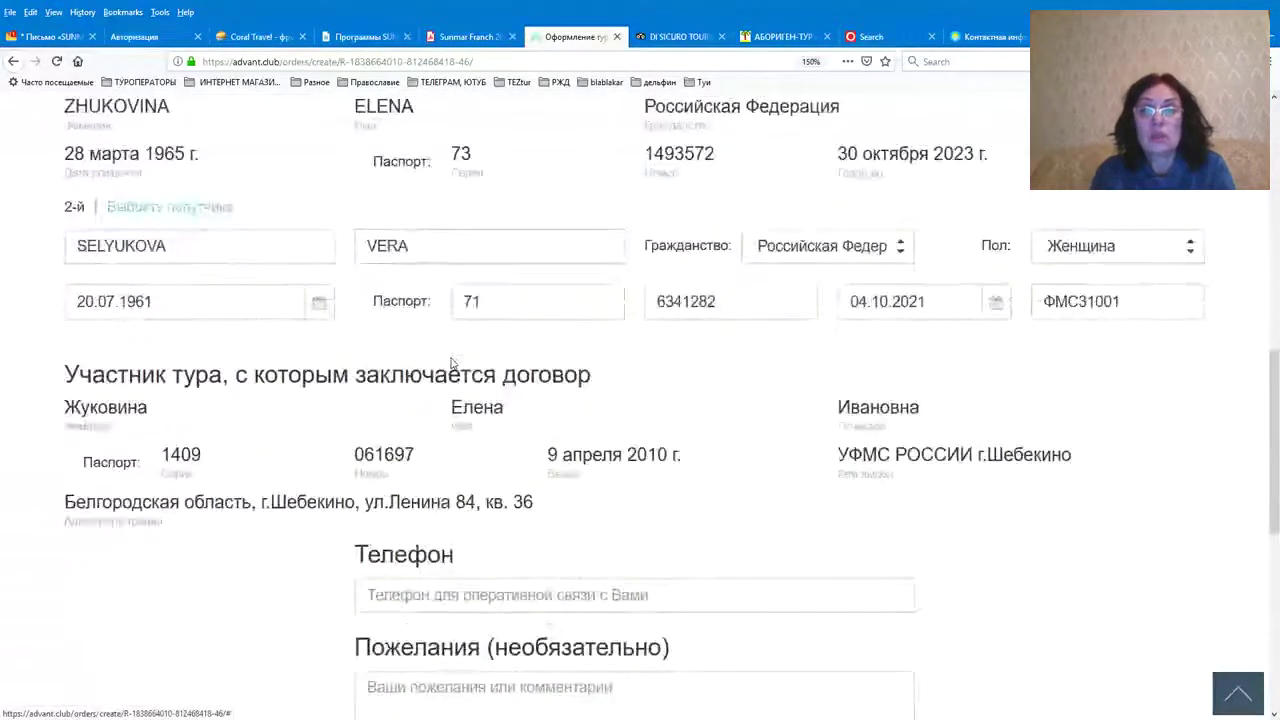
pyautogui.scroll(-4, 451, 363)
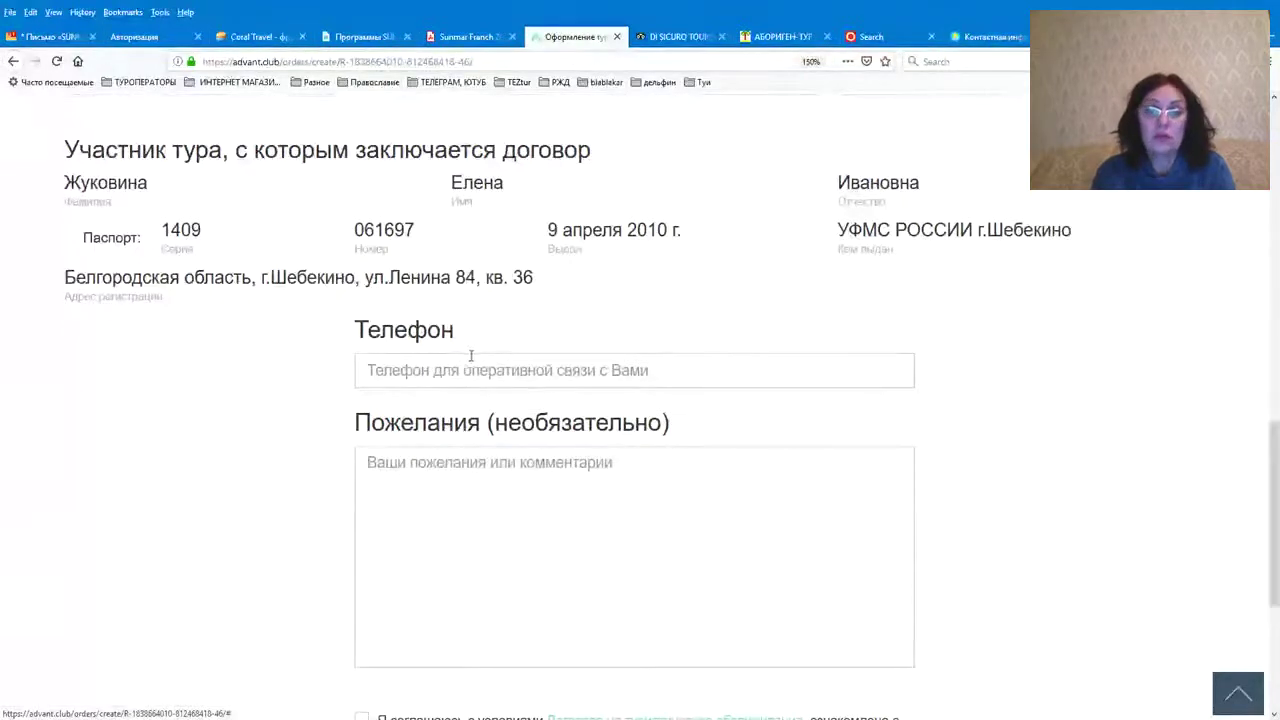
pyautogui.scroll(-2, 469, 357)
pyautogui.scroll(-4, 469, 357)
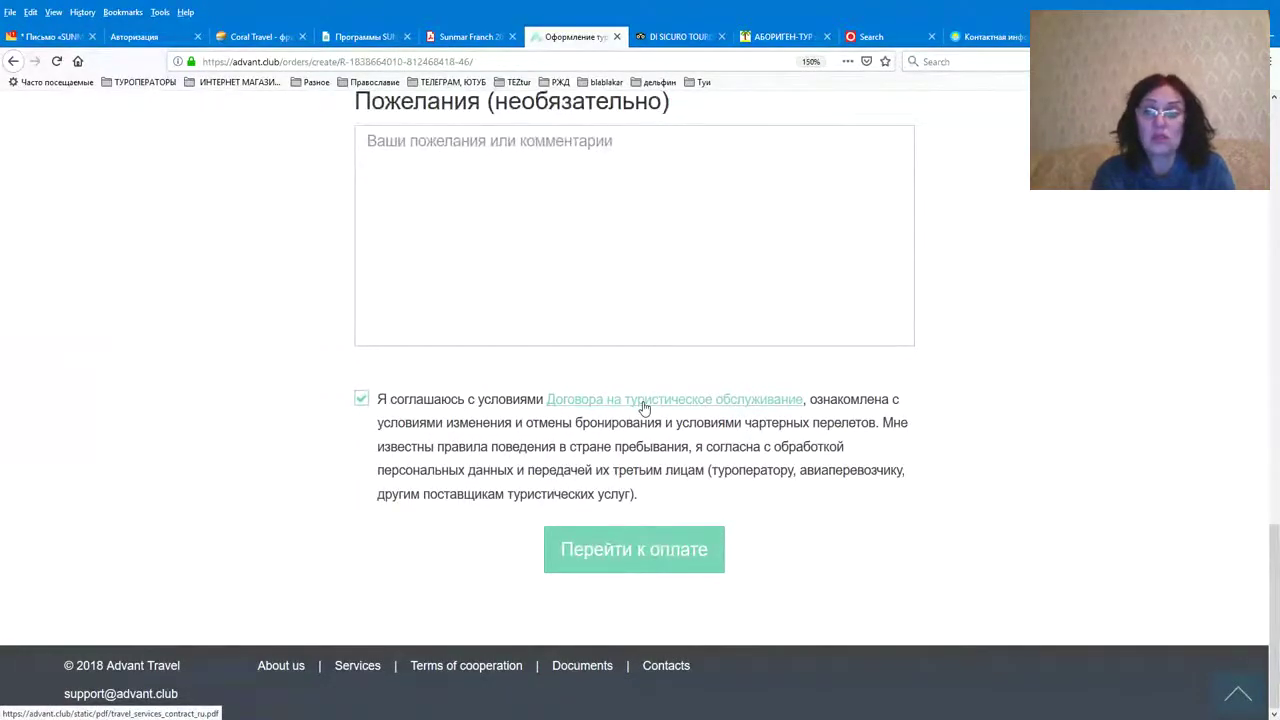
# Open the tourist service contract from the agreement text and look through its definitions, going on to page 25
pyautogui.click(644, 403)
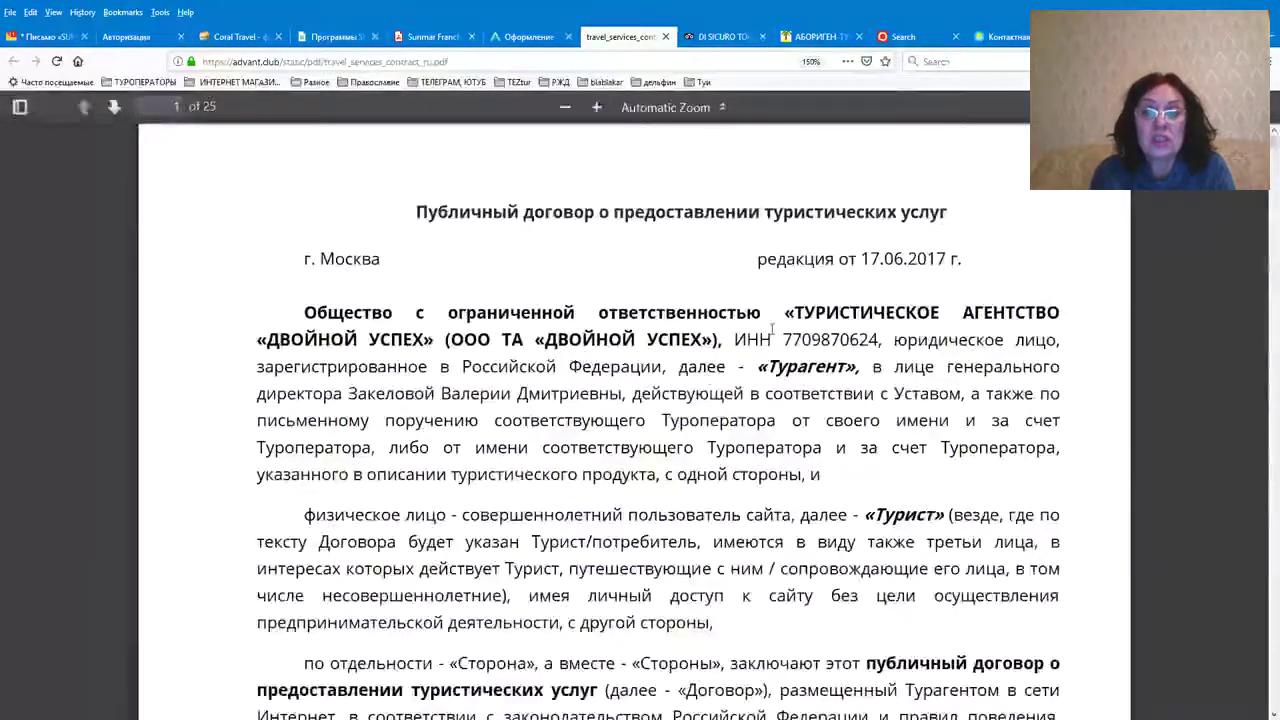
pyautogui.scroll(-3, 772, 333)
pyautogui.scroll(-5, 772, 333)
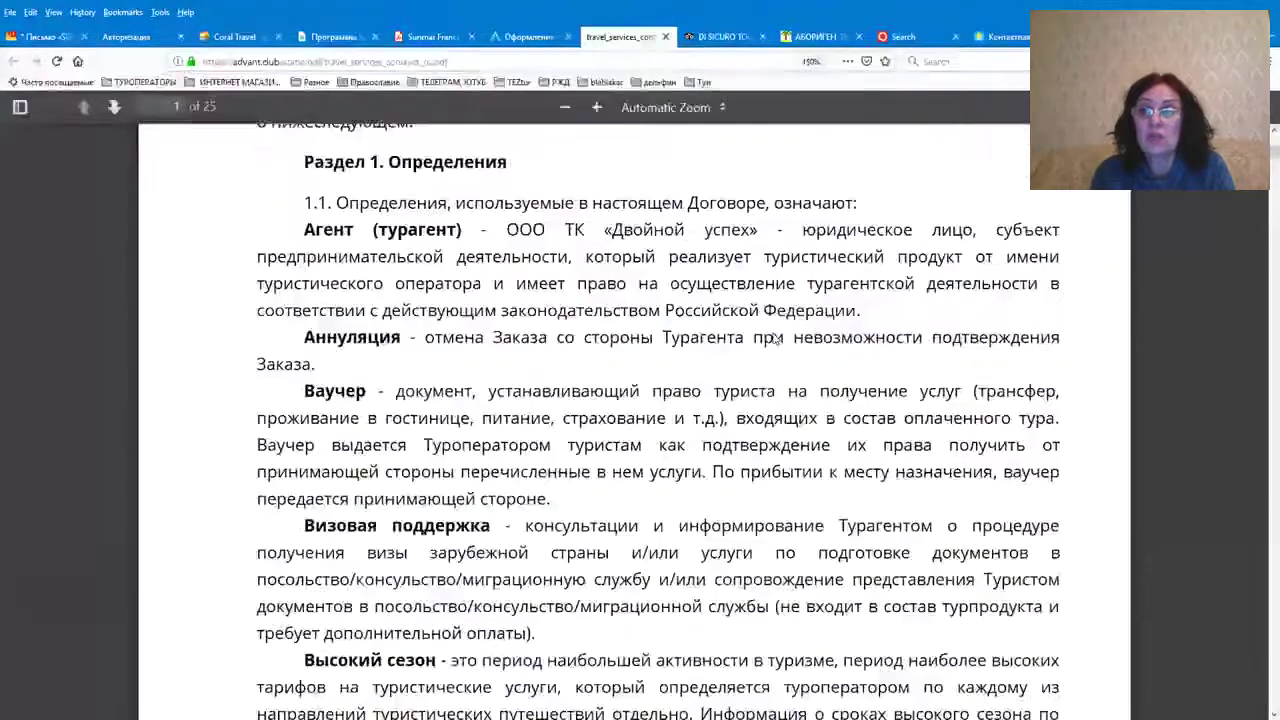
pyautogui.scroll(-1, 772, 333)
pyautogui.scroll(-2, 640, 400)
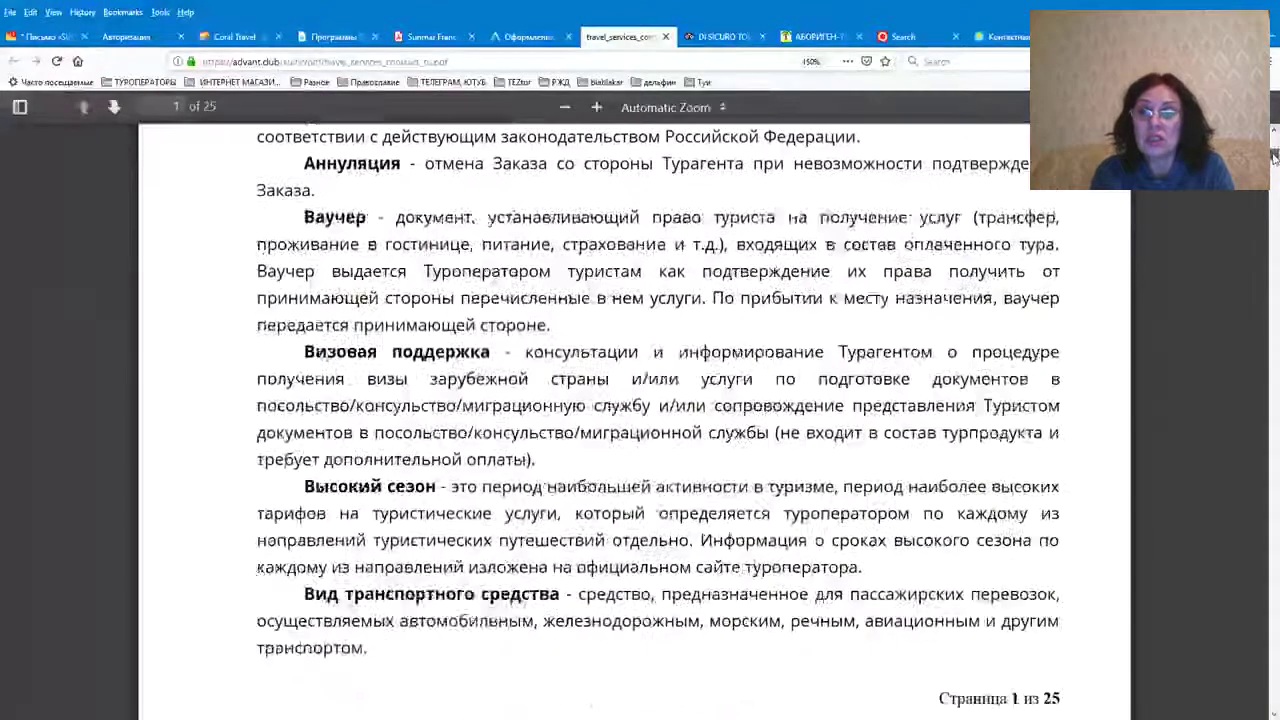
pyautogui.moveTo(1273, 150); pyautogui.dragTo(1273, 705)
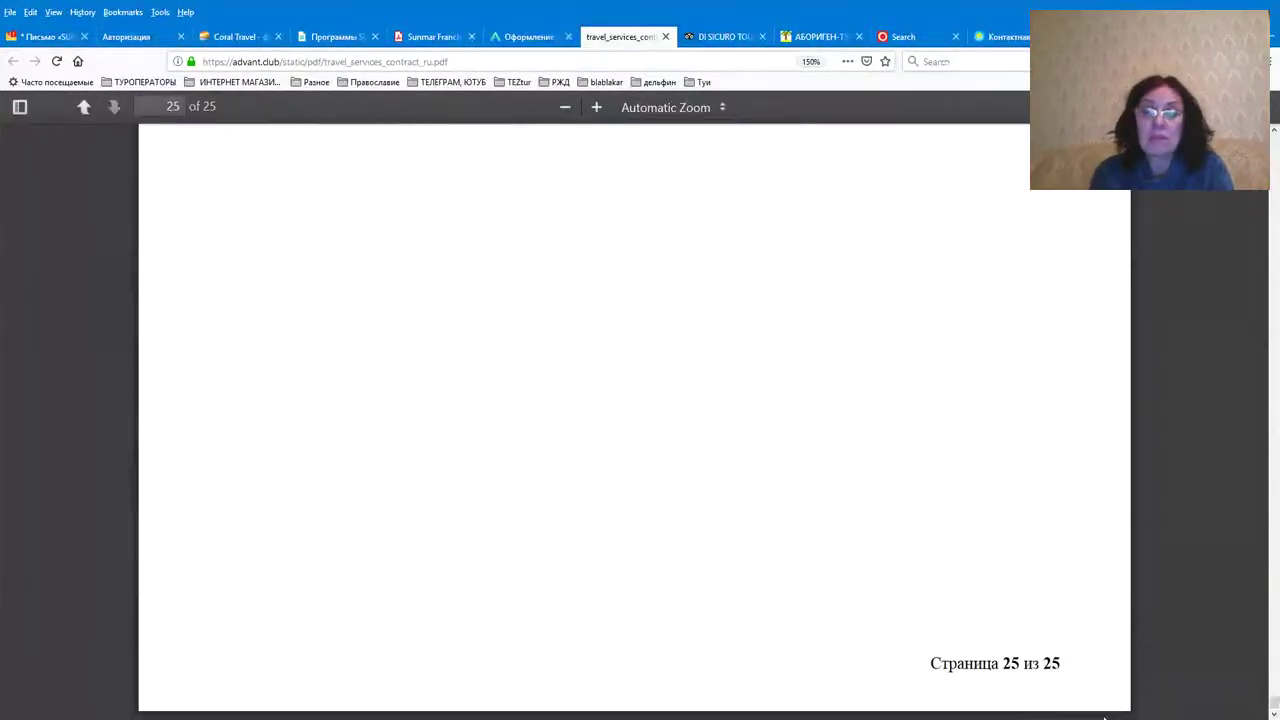
# Examine the contract's closing appendices on hotel room, bed, view and accommodation abbreviations back to page 20, and return to the booking form
pyautogui.scroll(3, 1010, 580)
pyautogui.scroll(10, 1003, 562)
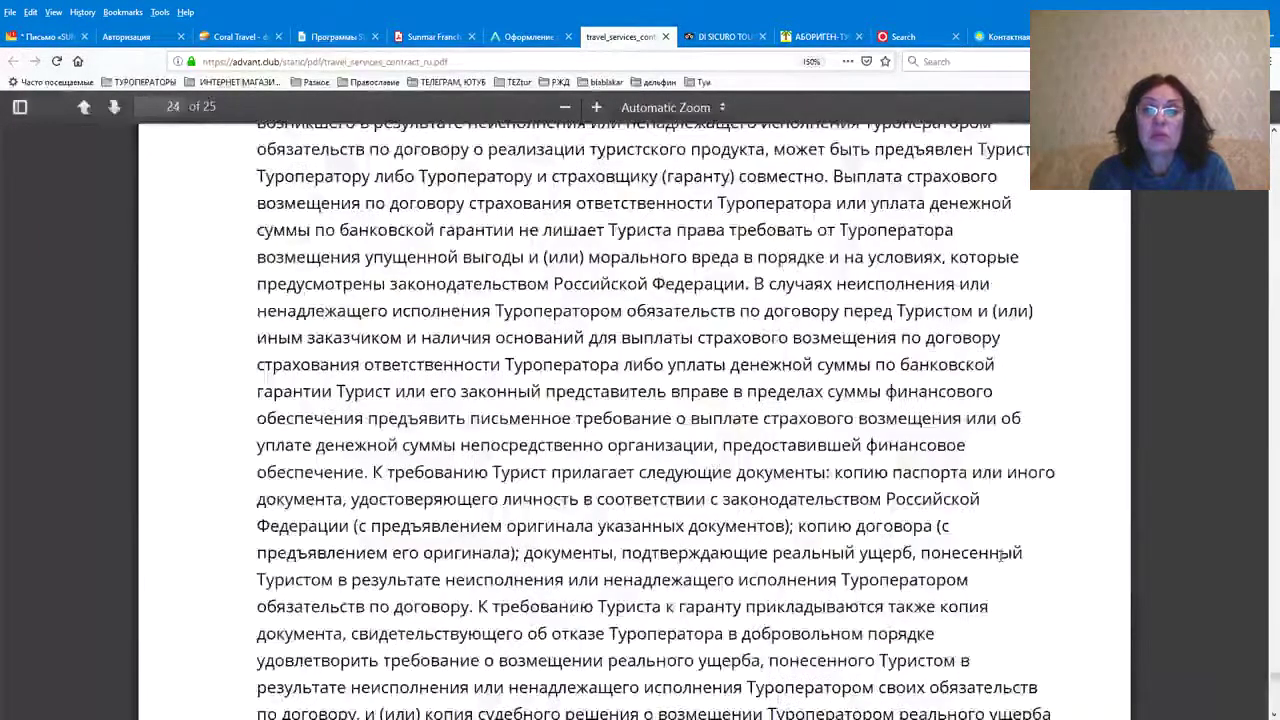
pyautogui.scroll(10, 990, 555)
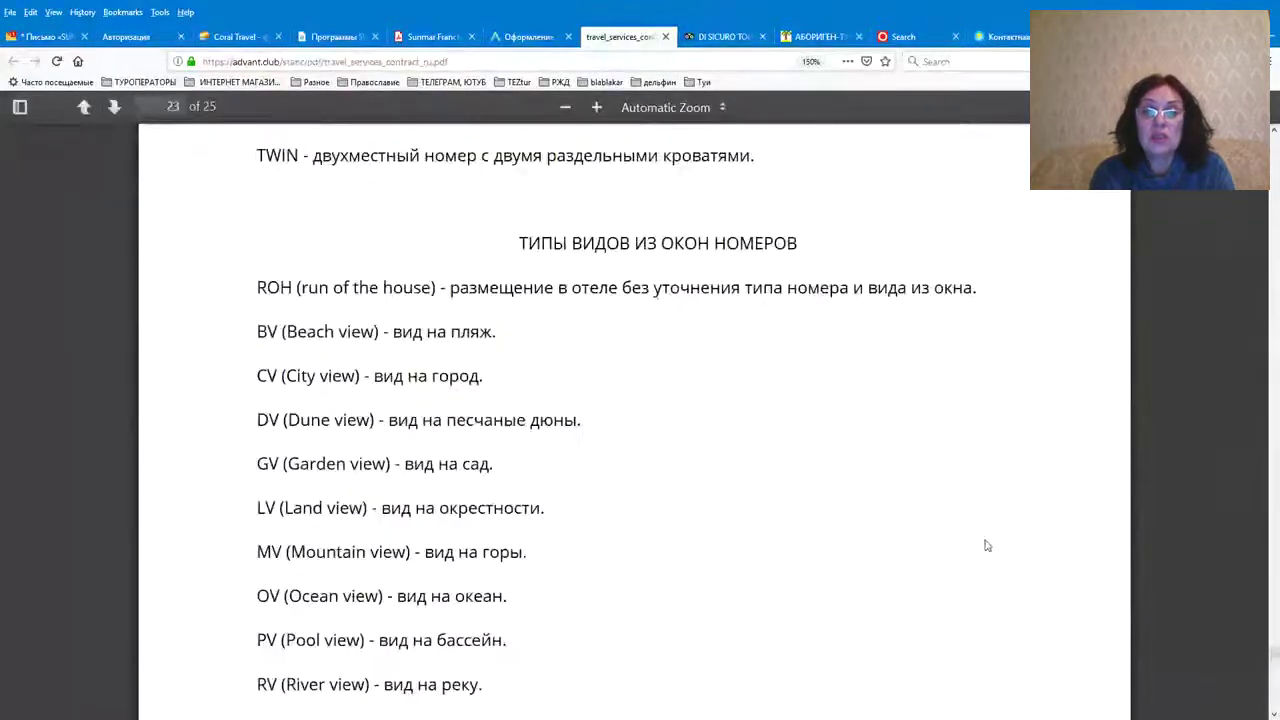
pyautogui.scroll(1, 655, 505)
pyautogui.scroll(8, 655, 508)
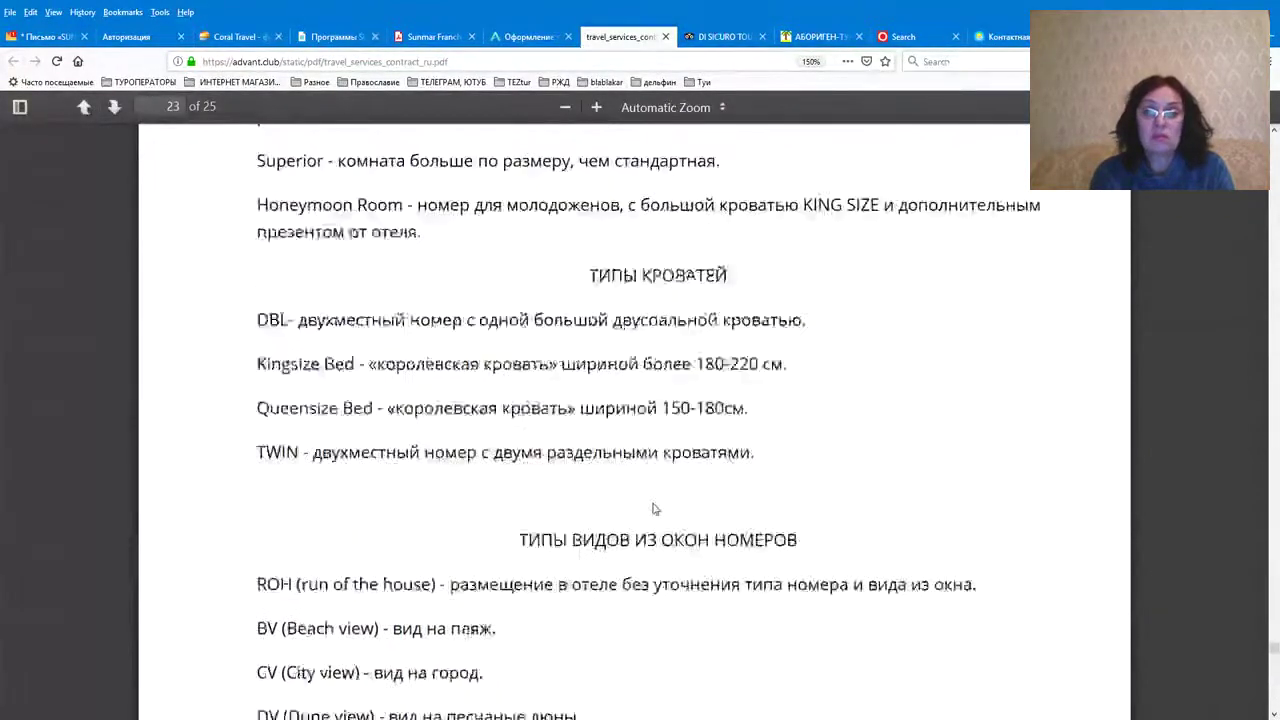
pyautogui.scroll(12, 655, 509)
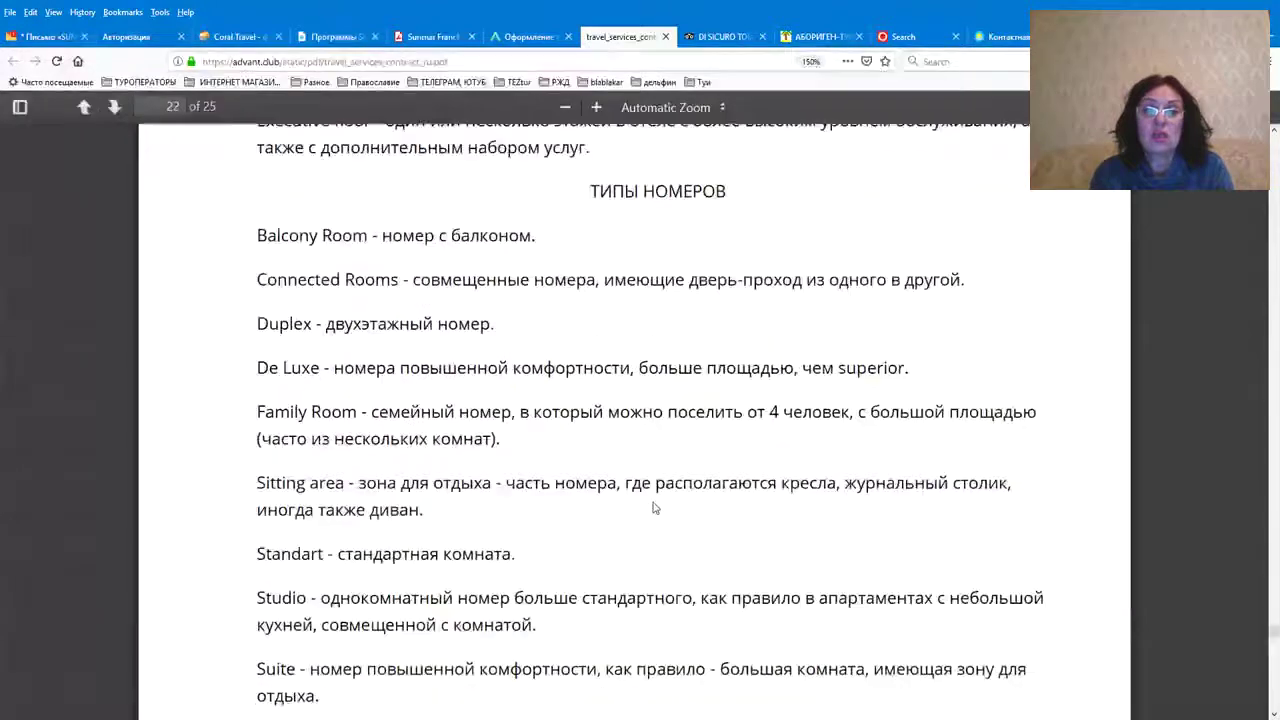
pyautogui.scroll(10, 655, 508)
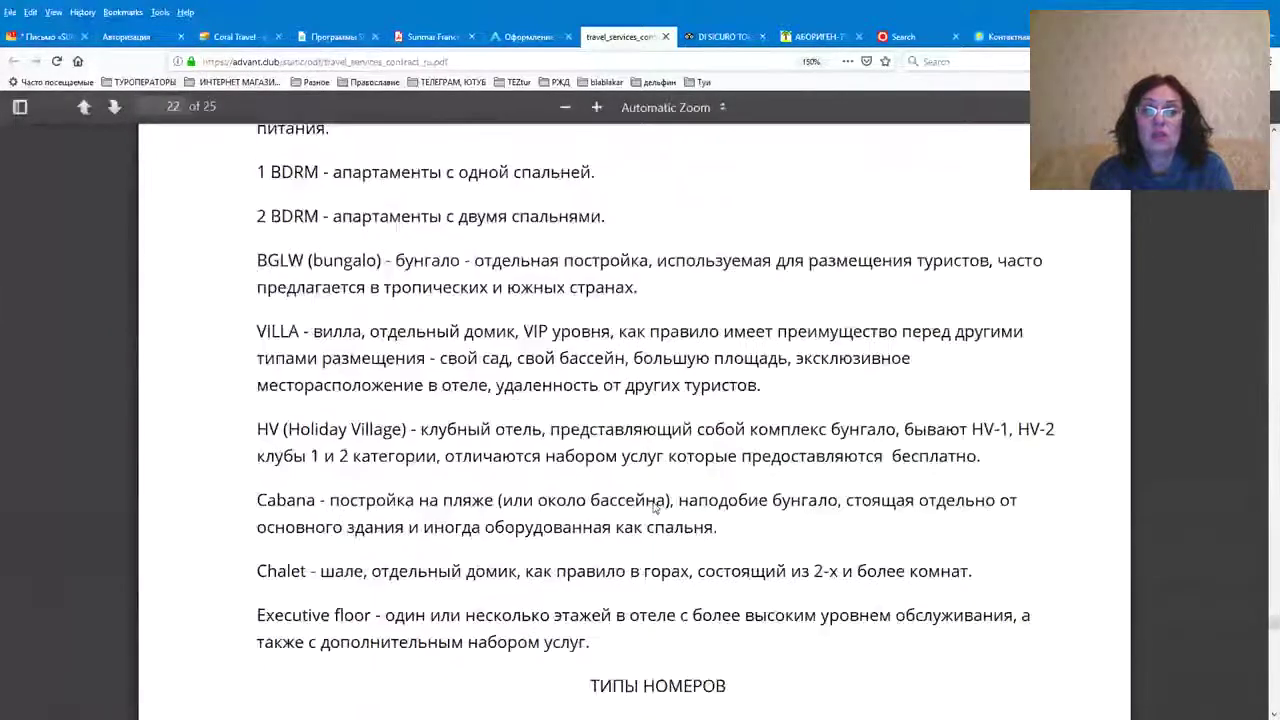
pyautogui.scroll(12, 655, 508)
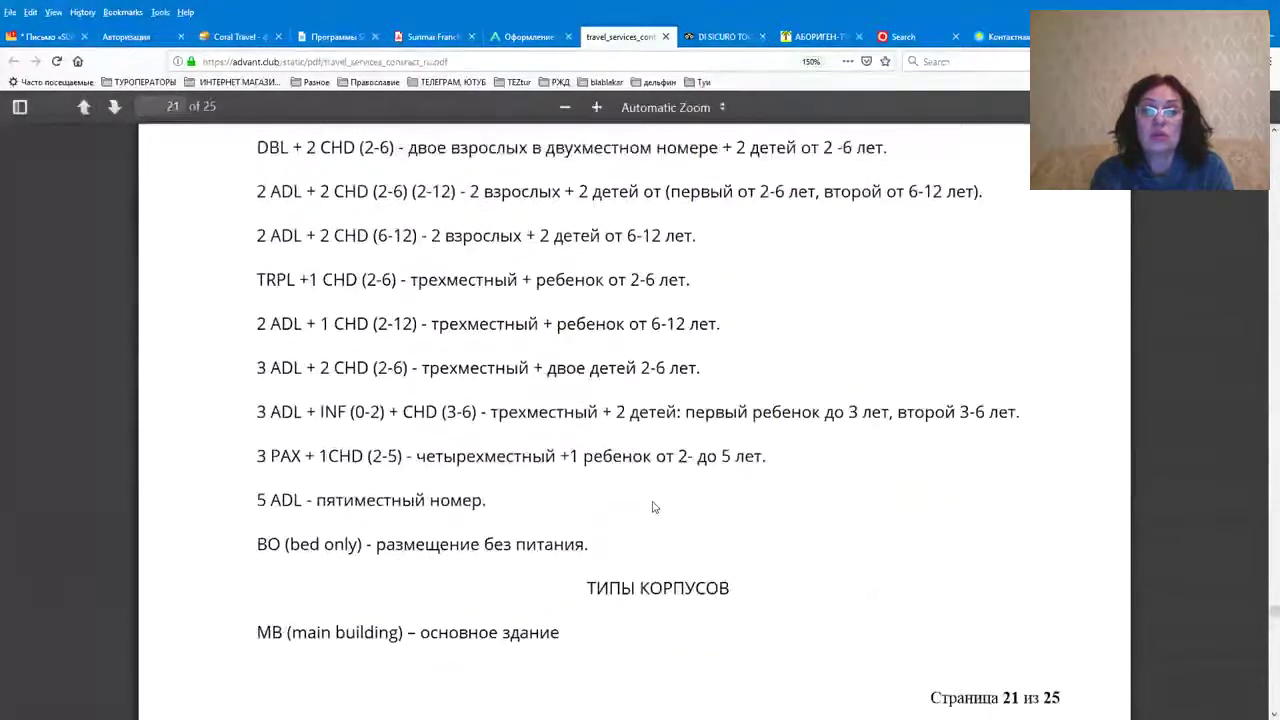
pyautogui.scroll(3, 653, 507)
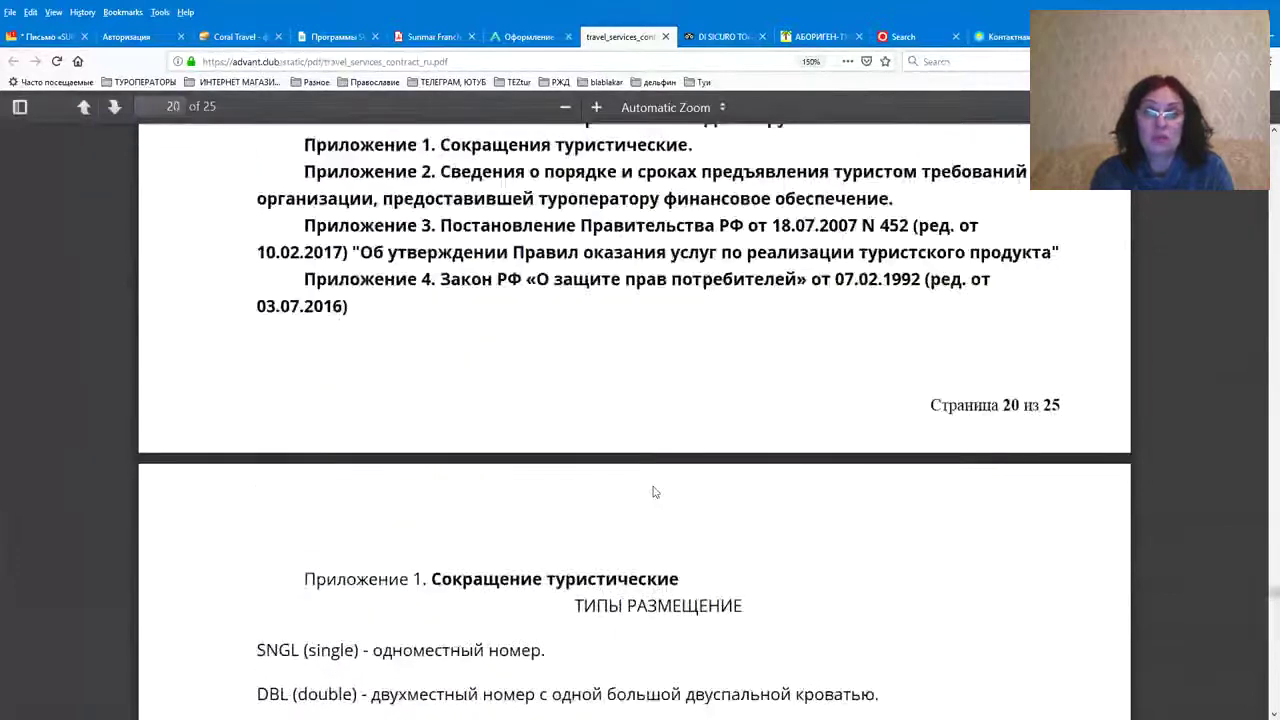
pyautogui.click(528, 37)
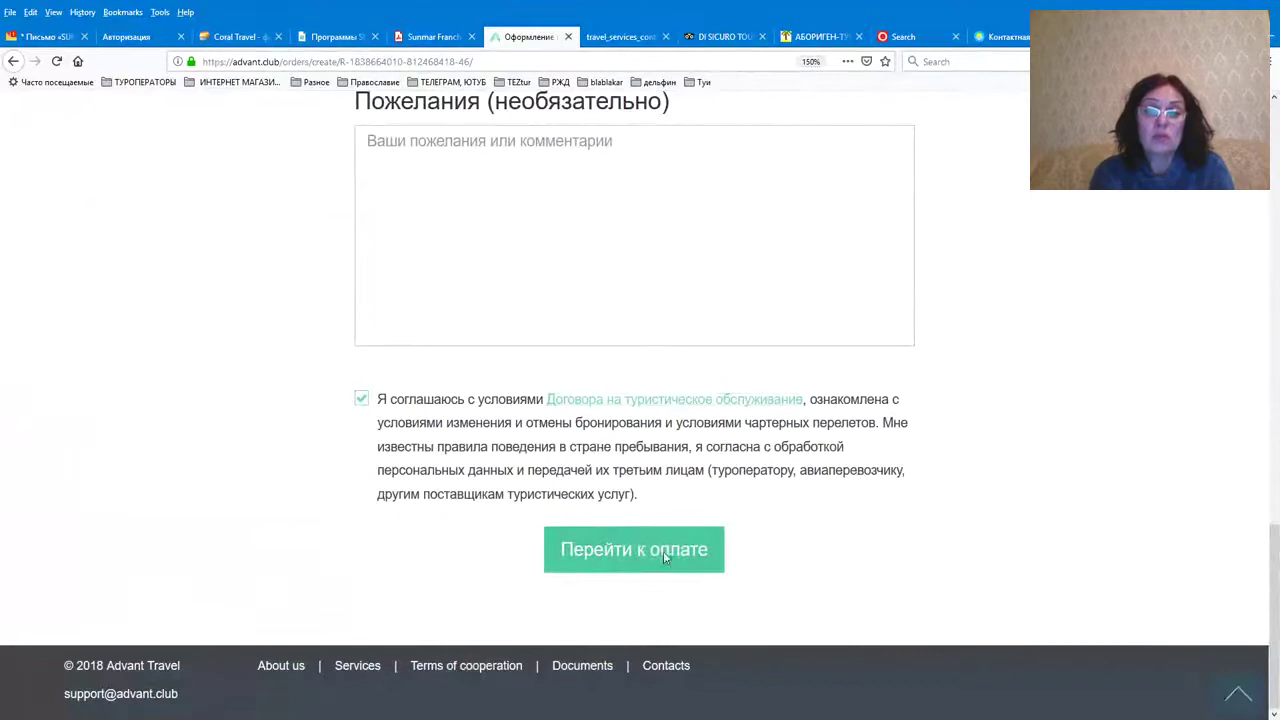
# Leave the Dayi Diamond Hotel order without saving and open the account's Office with the financial statistics
pyautogui.scroll(2, 880, 560)
pyautogui.scroll(10, 905, 557)
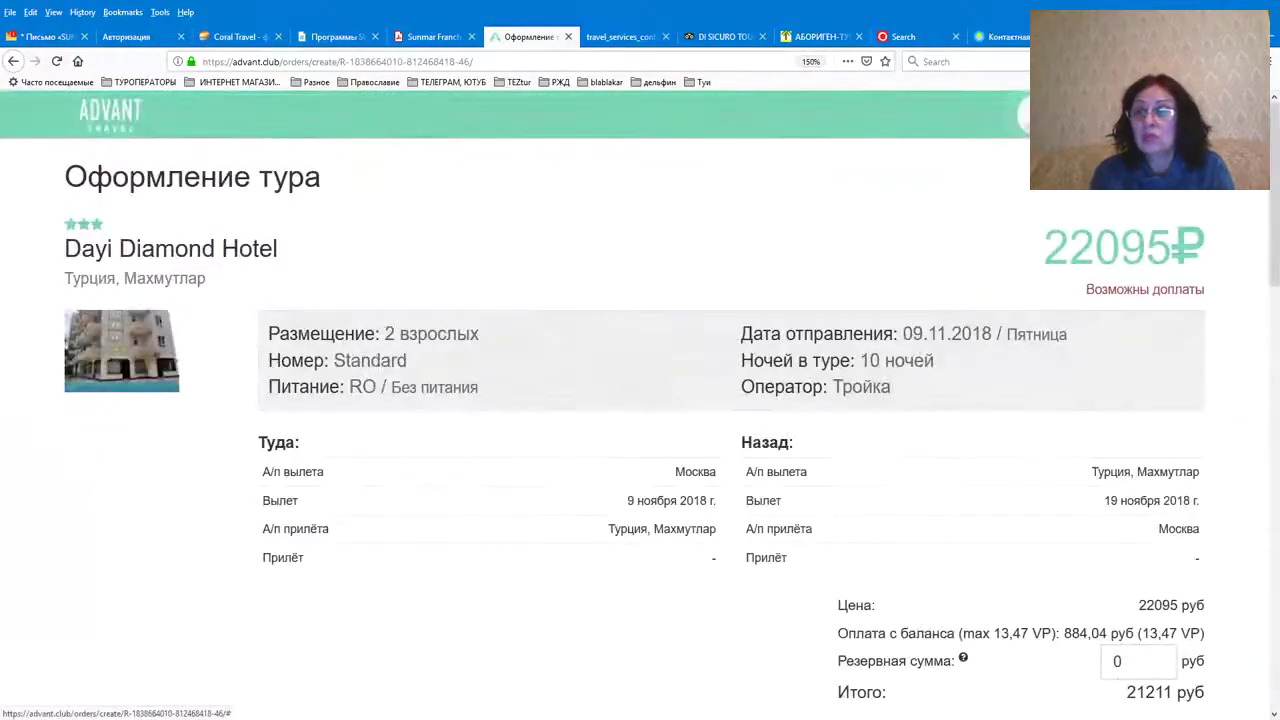
pyautogui.click(1142, 130)
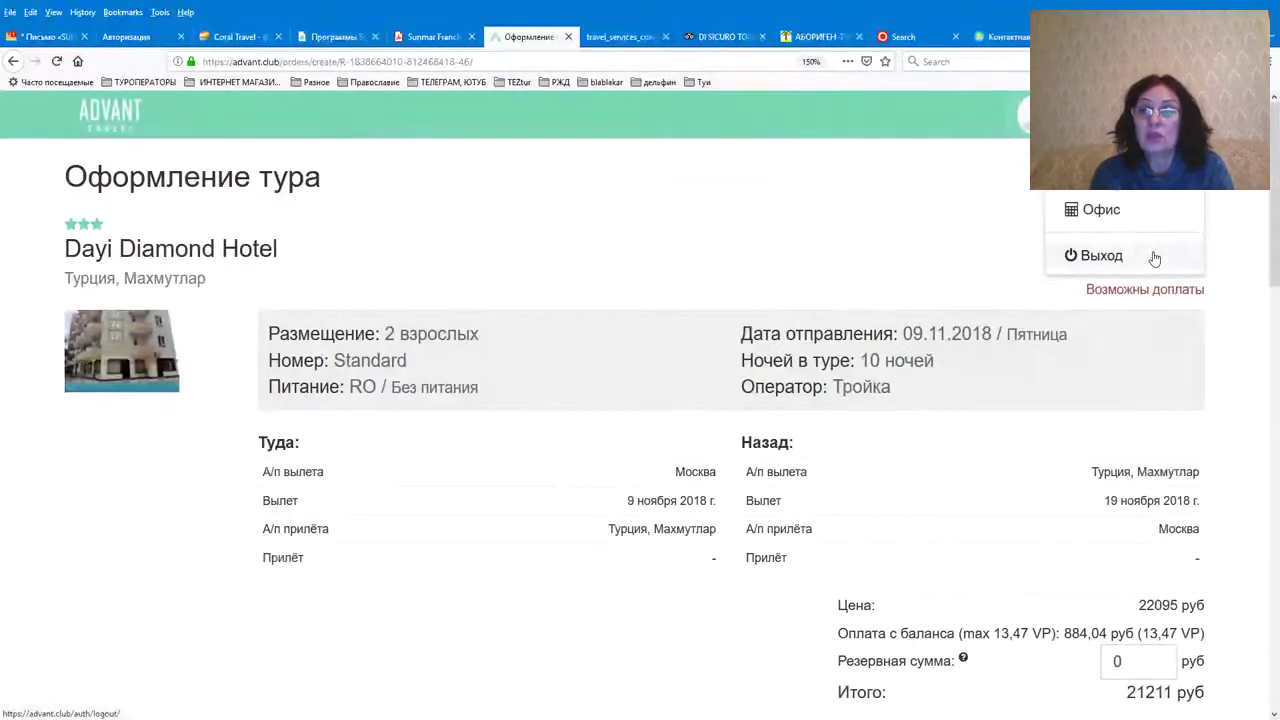
pyautogui.click(1146, 212)
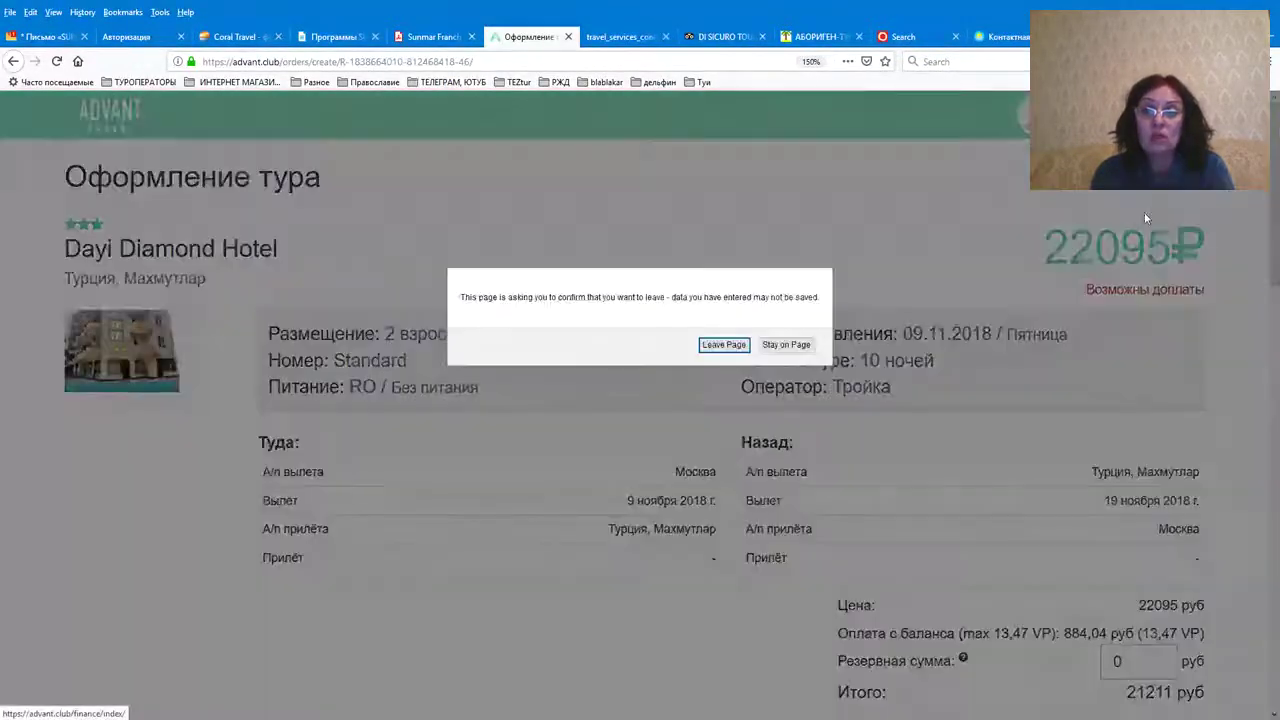
pyautogui.click(723, 345)
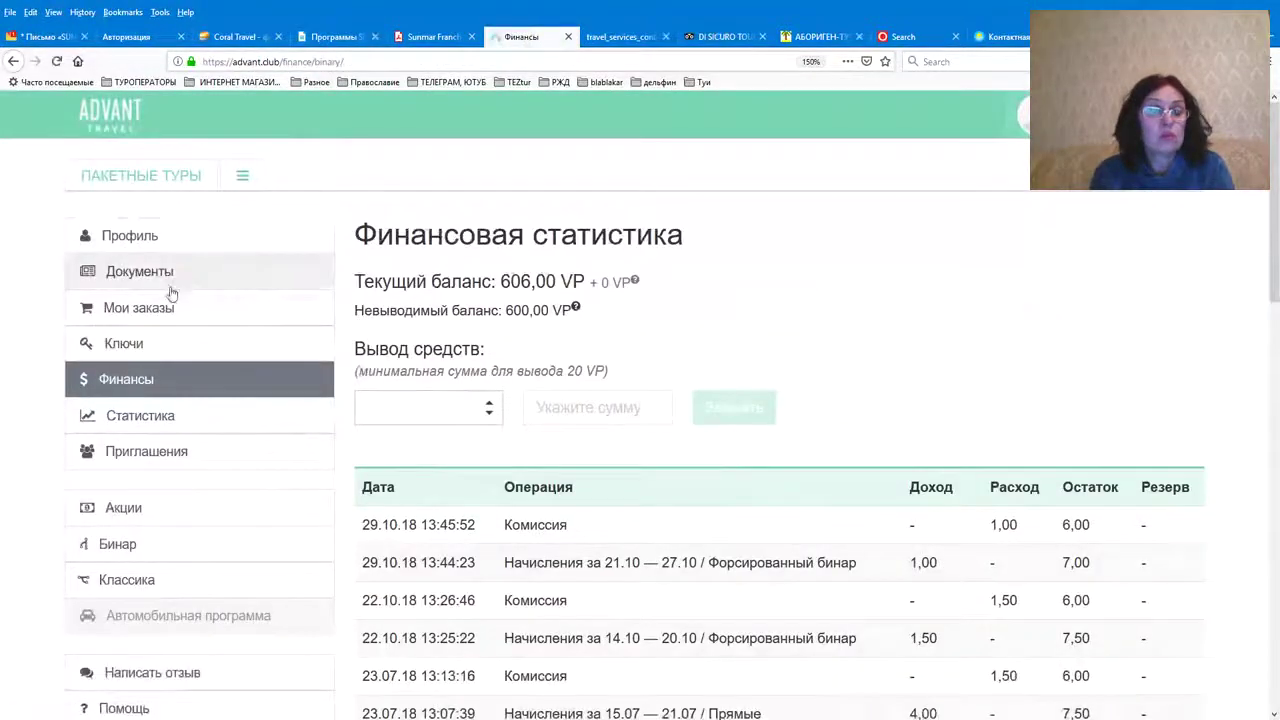
# Open the Stella Beach 5* order from the list of own orders, view its tourist service contract and return to the order
pyautogui.click(166, 308)
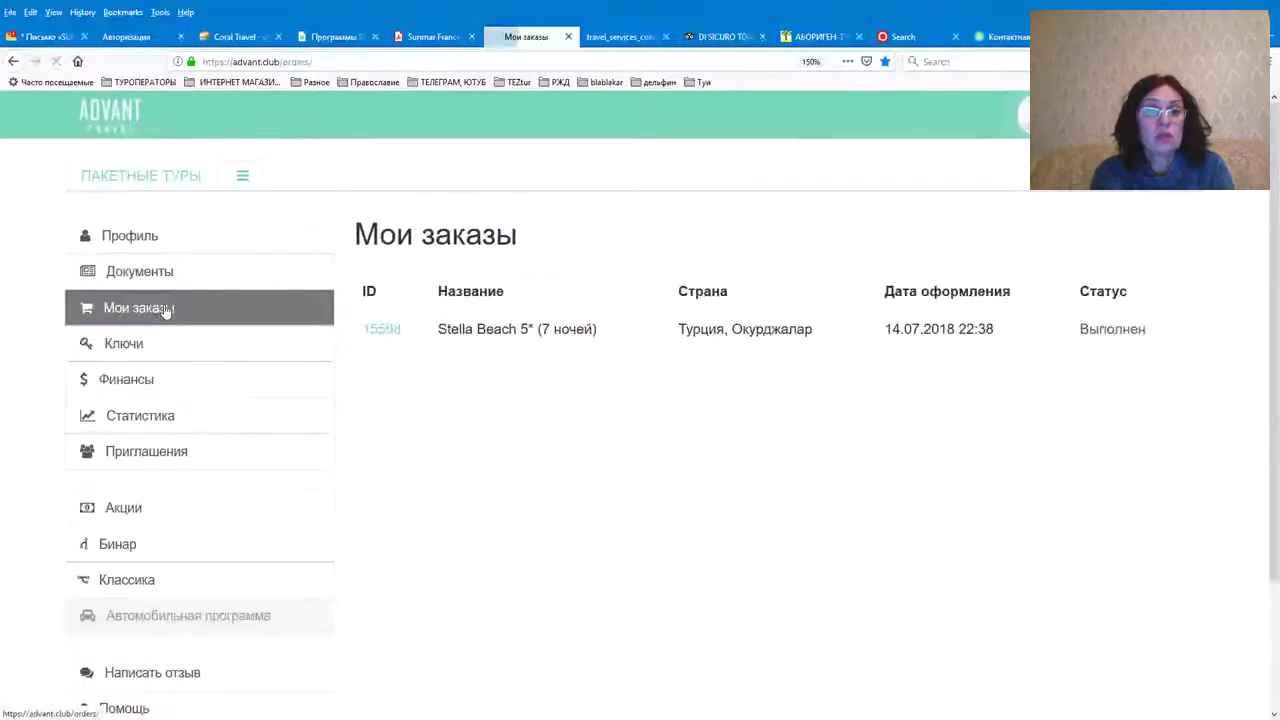
pyautogui.click(388, 331)
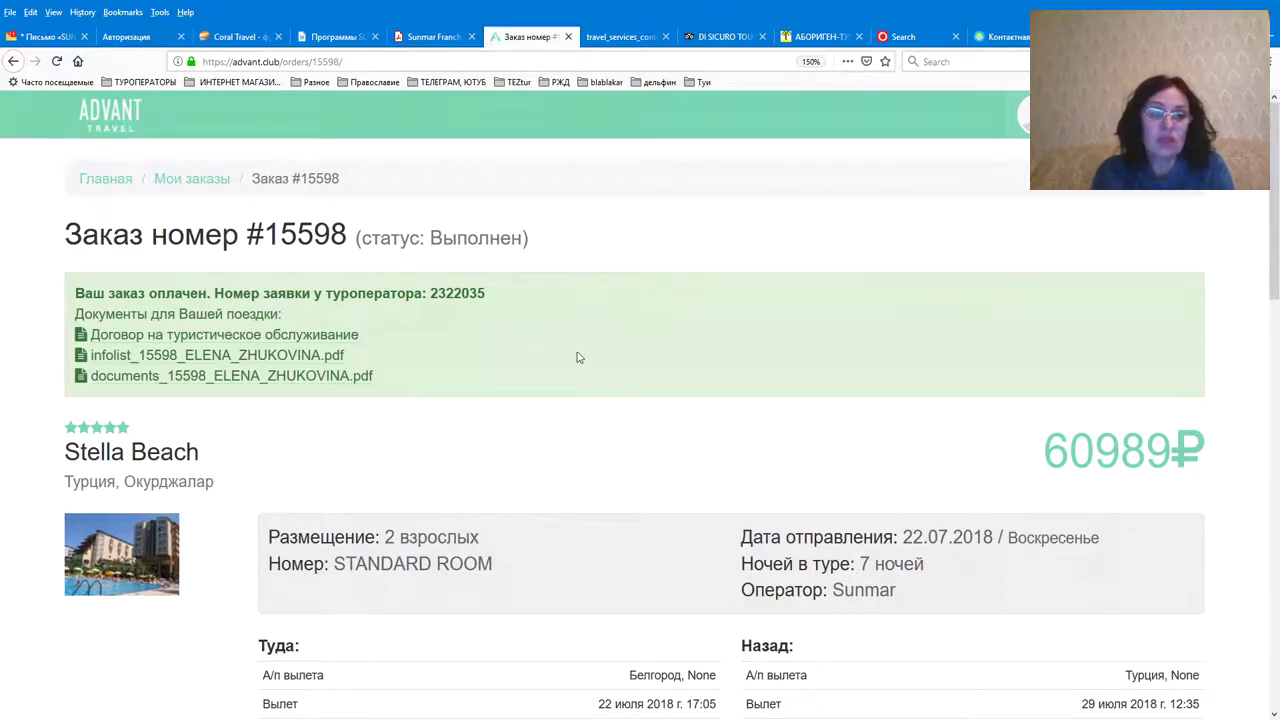
pyautogui.click(259, 339)
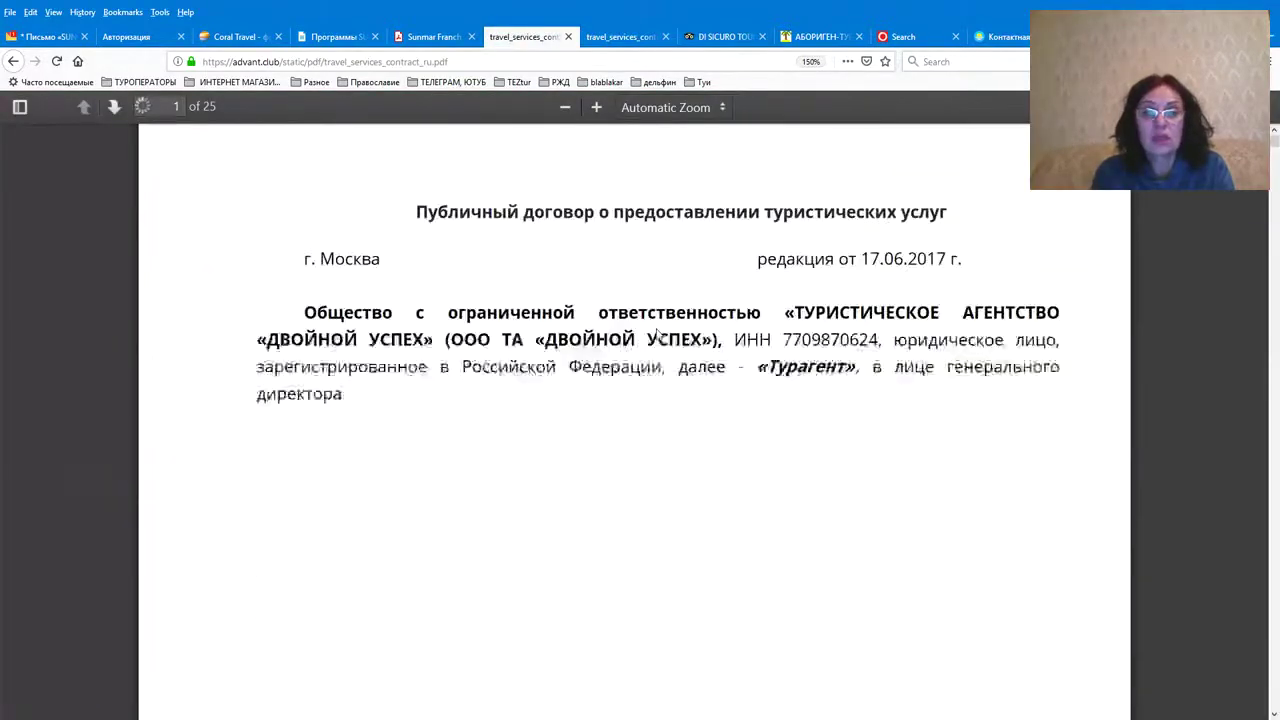
pyautogui.click(13, 61)
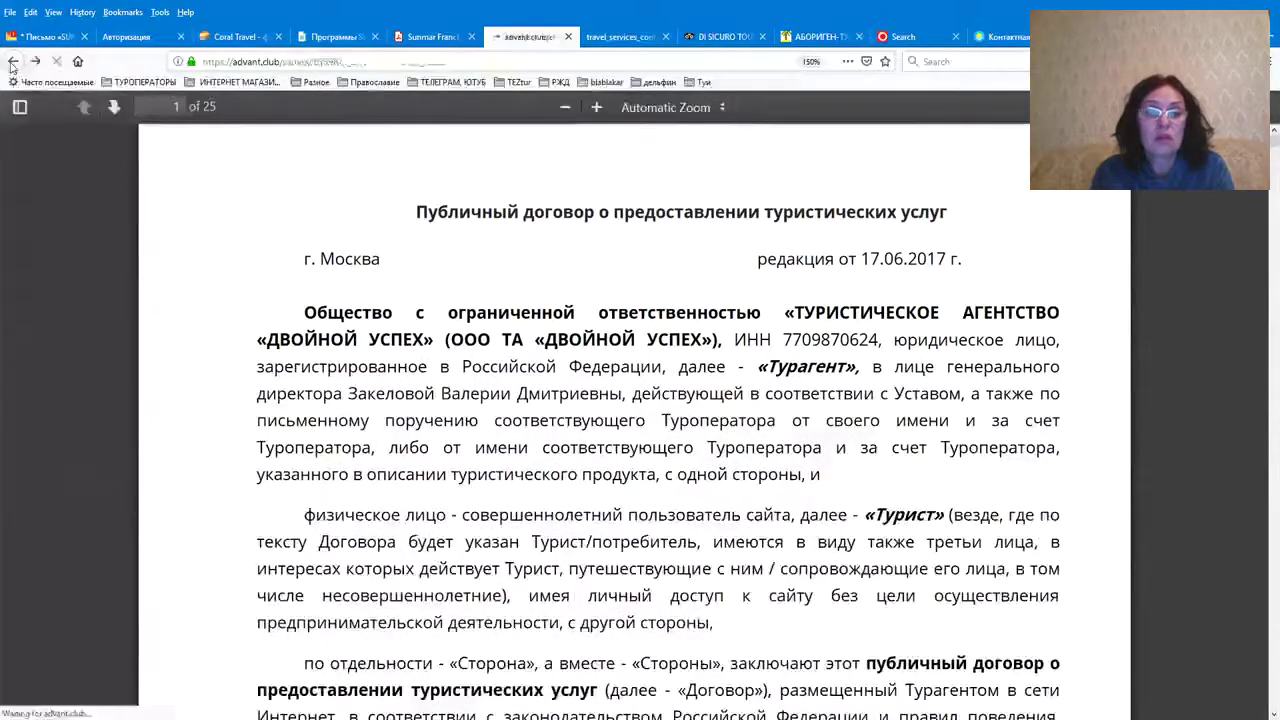
pyautogui.click(157, 358)
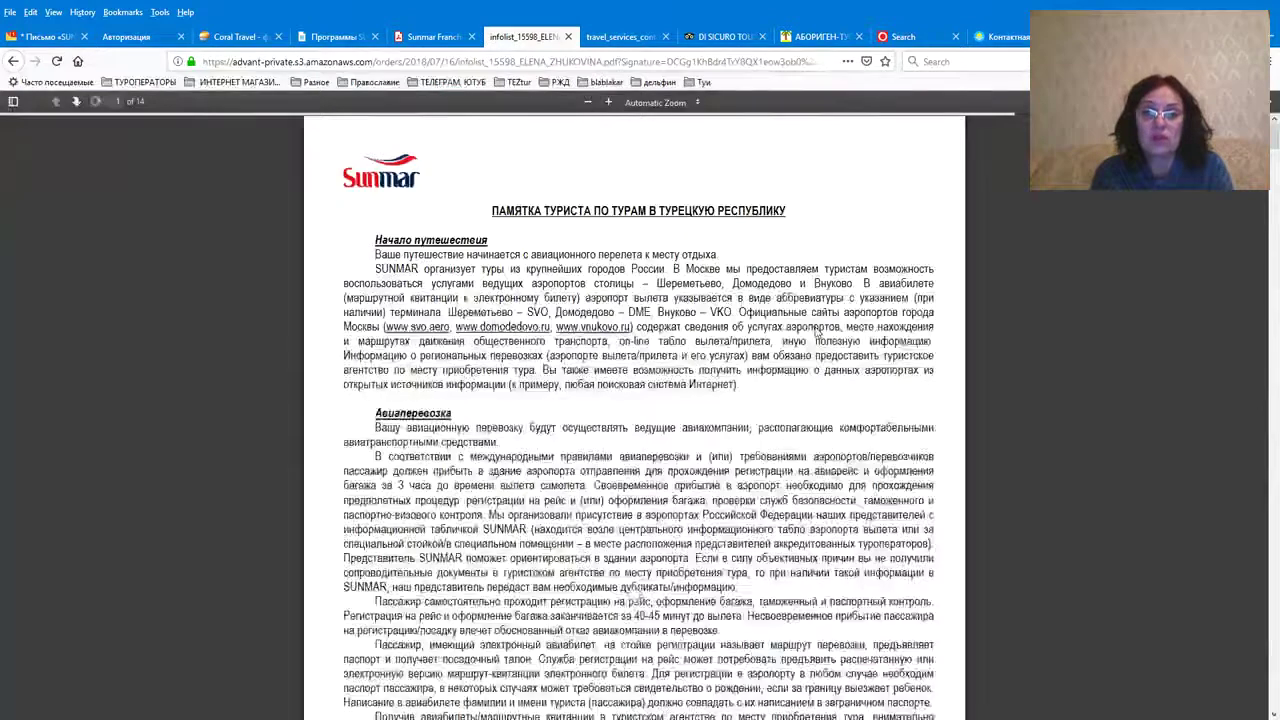
pyautogui.scroll(-3, 815, 333)
pyautogui.scroll(-5, 815, 333)
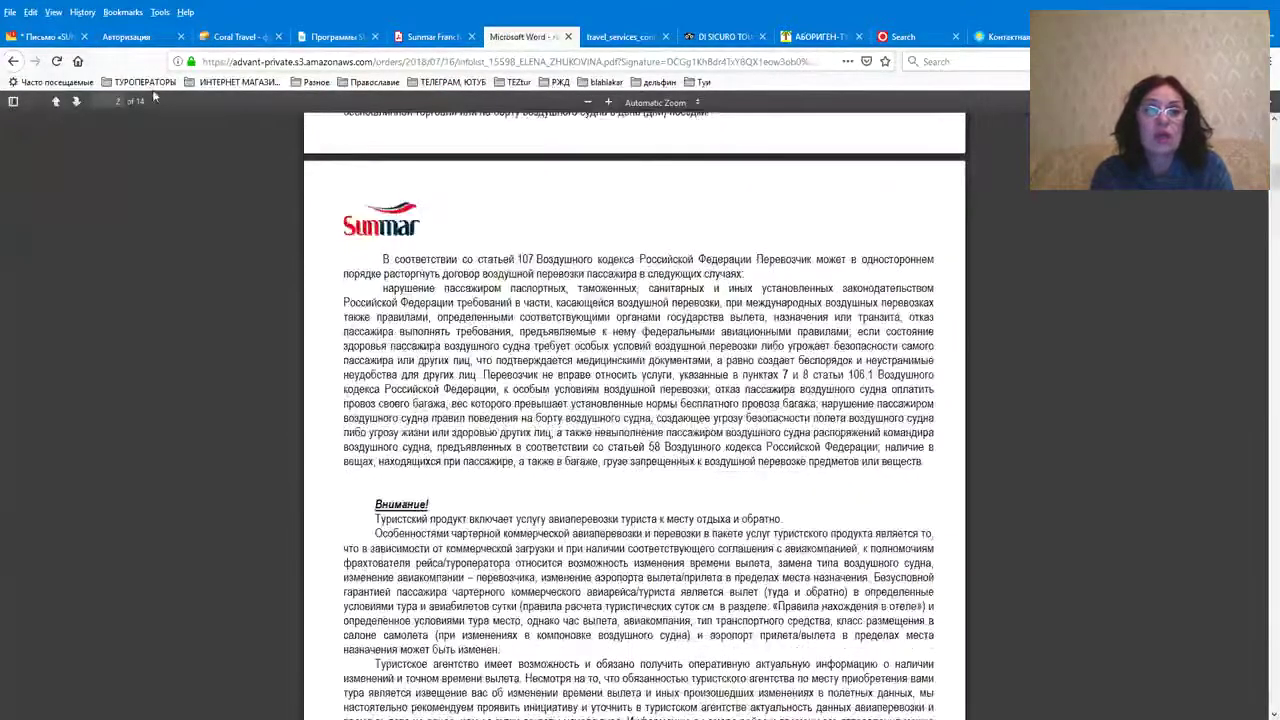
pyautogui.click(13, 61)
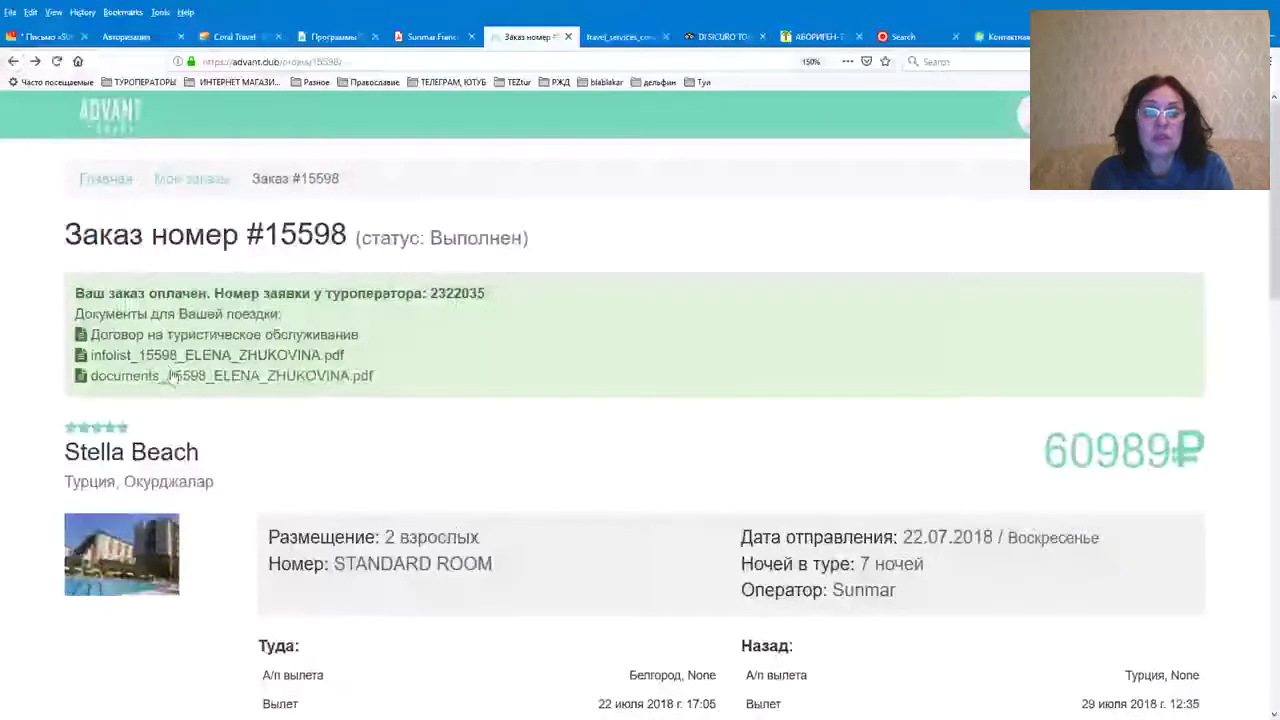
# View the travel documents PDF with the Sunmar vouchers for the Stella Beach order and go back to the order
pyautogui.click(172, 376)
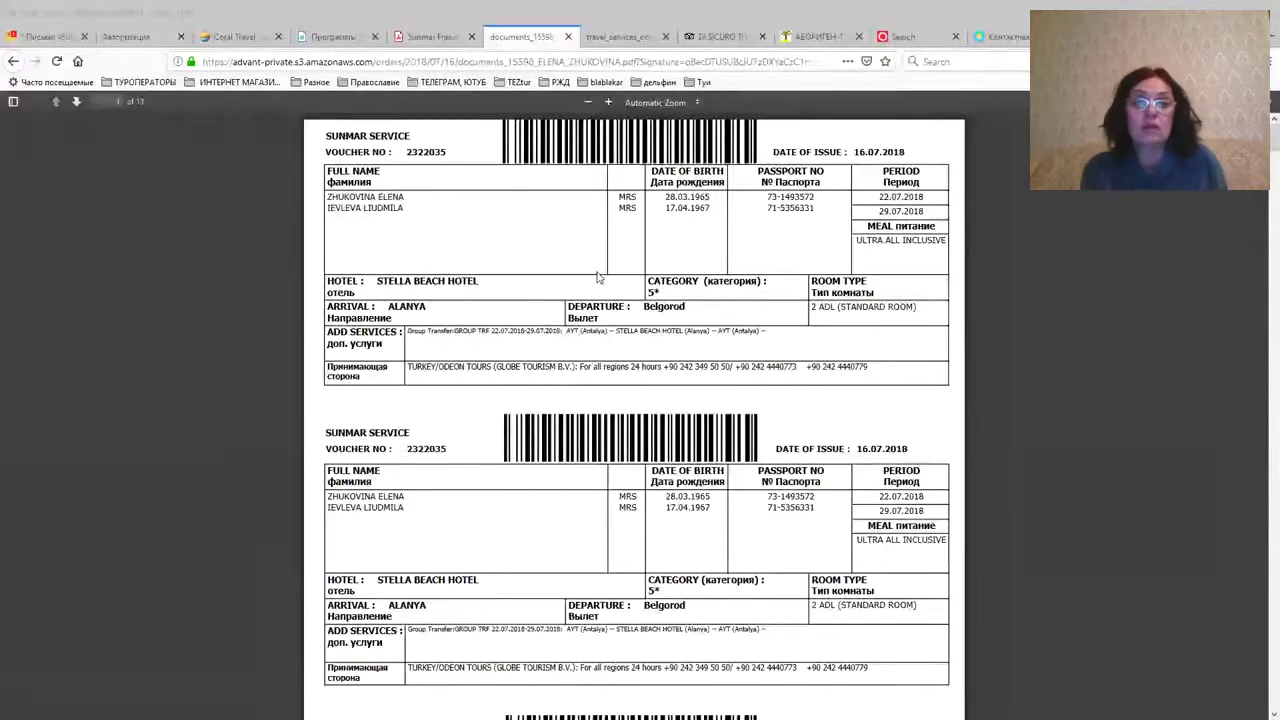
pyautogui.press('alt')
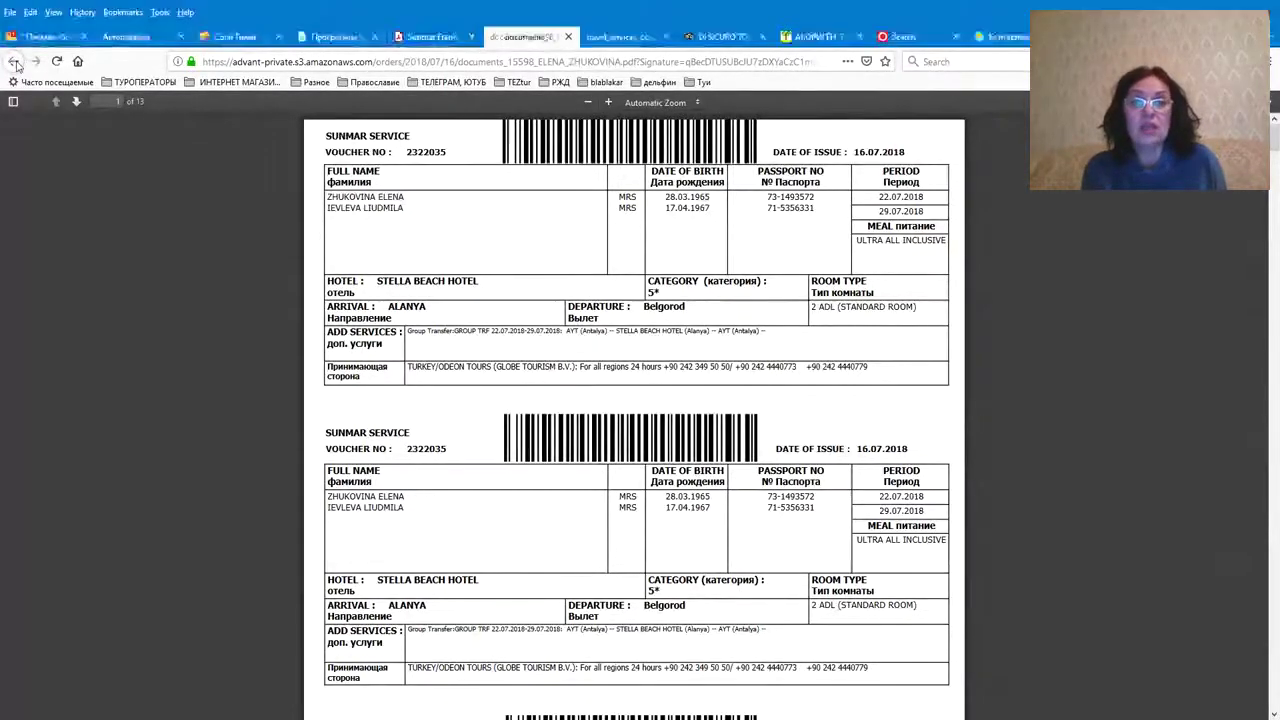
pyautogui.click(14, 62)
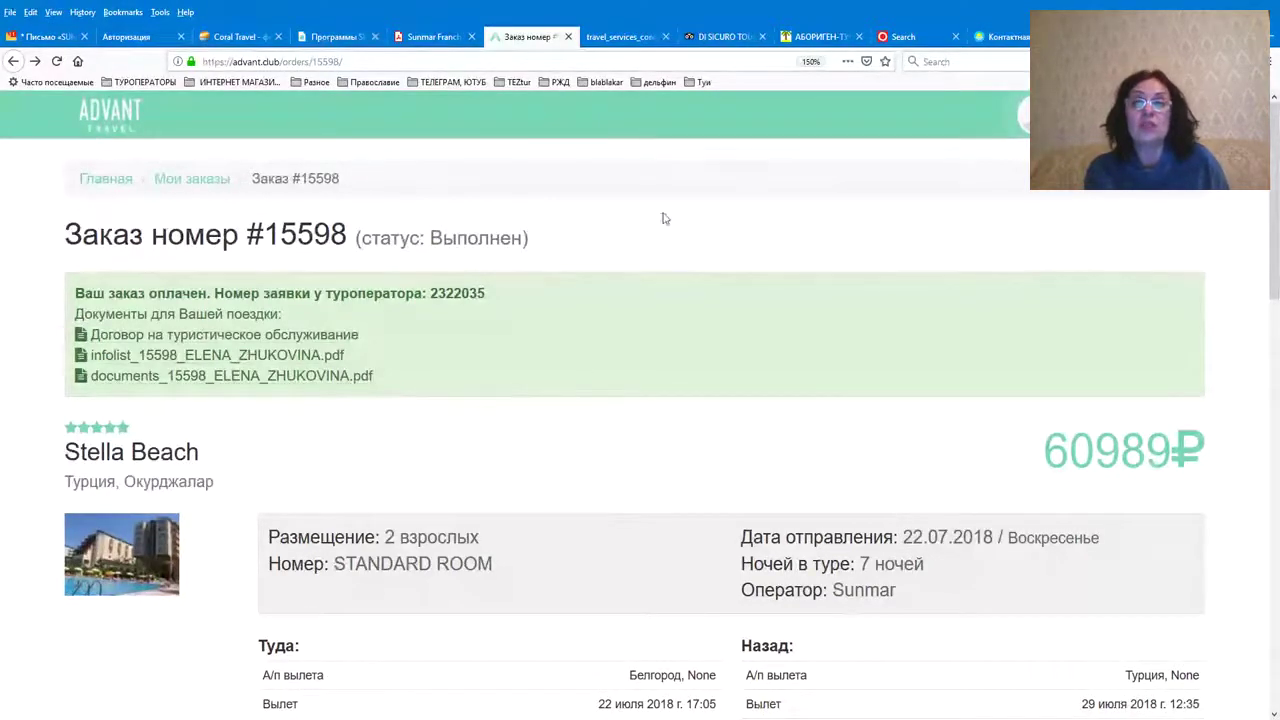
# Switch to the Aborigen-Tour site, open its contract with the tourist and read through the agency agreement's clauses
pyautogui.click(815, 37)
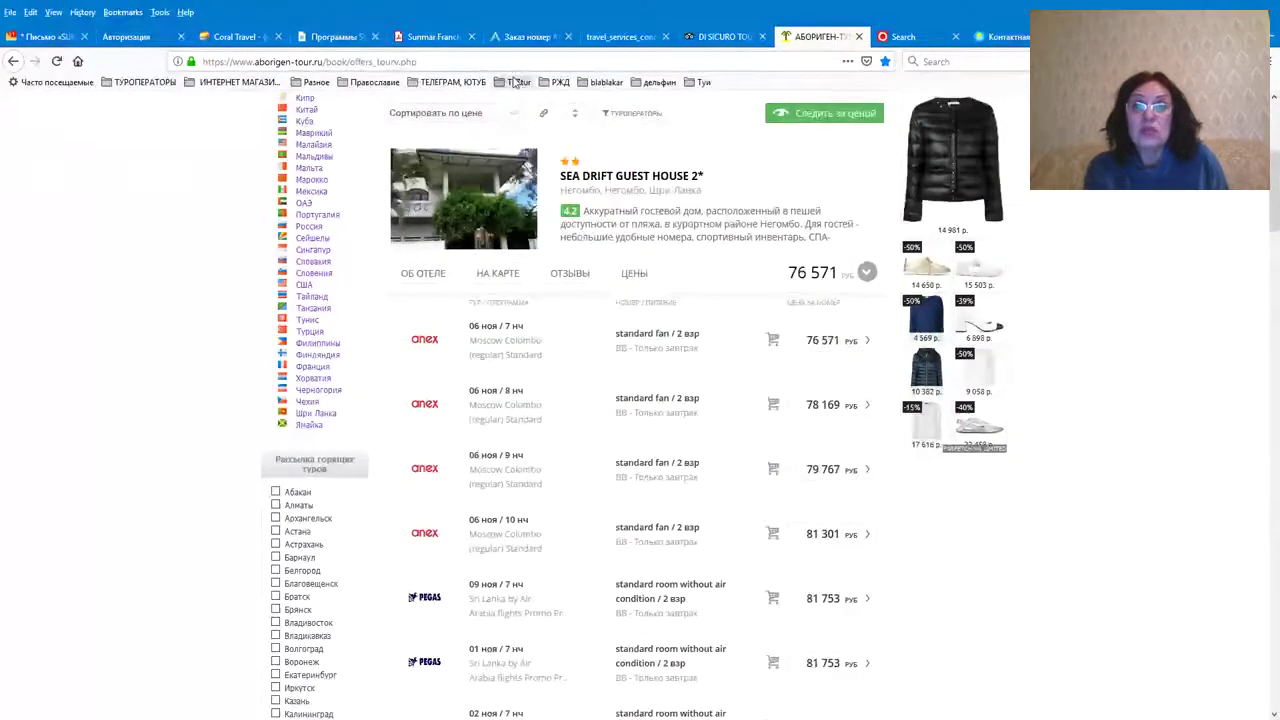
pyautogui.scroll(-20, 812, 258)
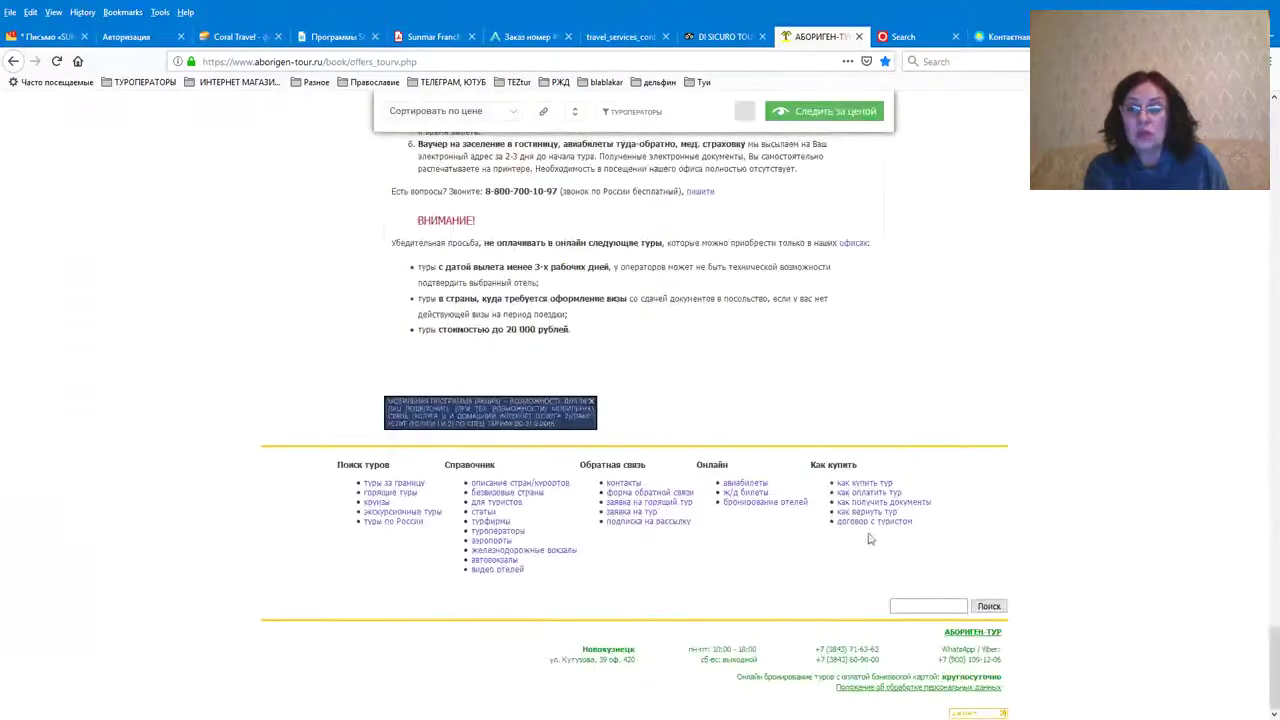
pyautogui.click(865, 526)
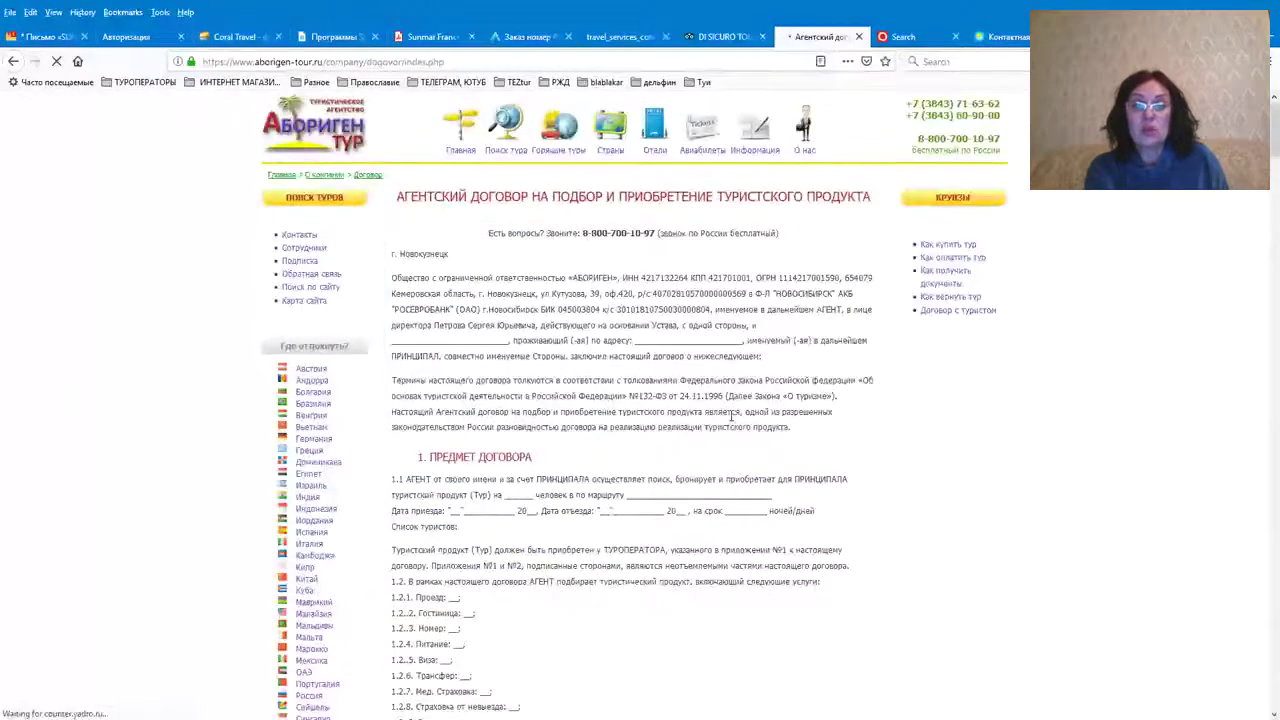
pyautogui.scroll(-4, 663, 391)
pyautogui.scroll(-7, 663, 391)
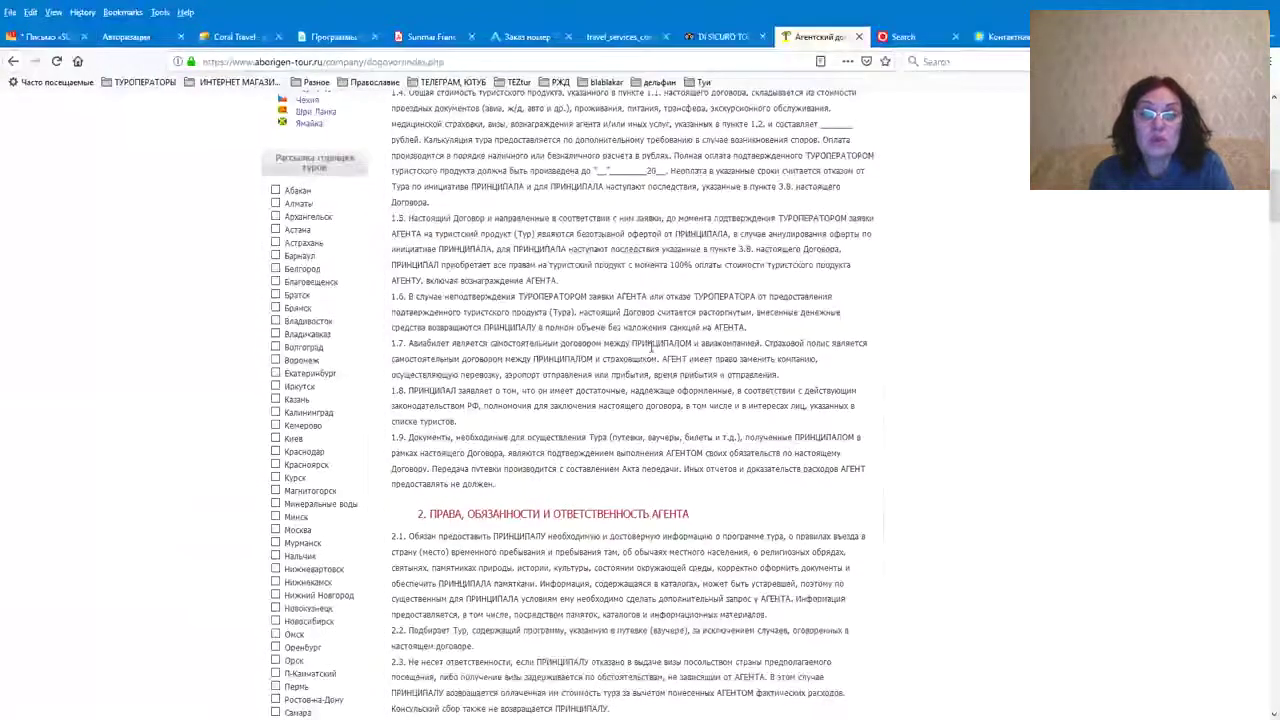
pyautogui.scroll(-5, 688, 327)
pyautogui.scroll(10, 650, 350)
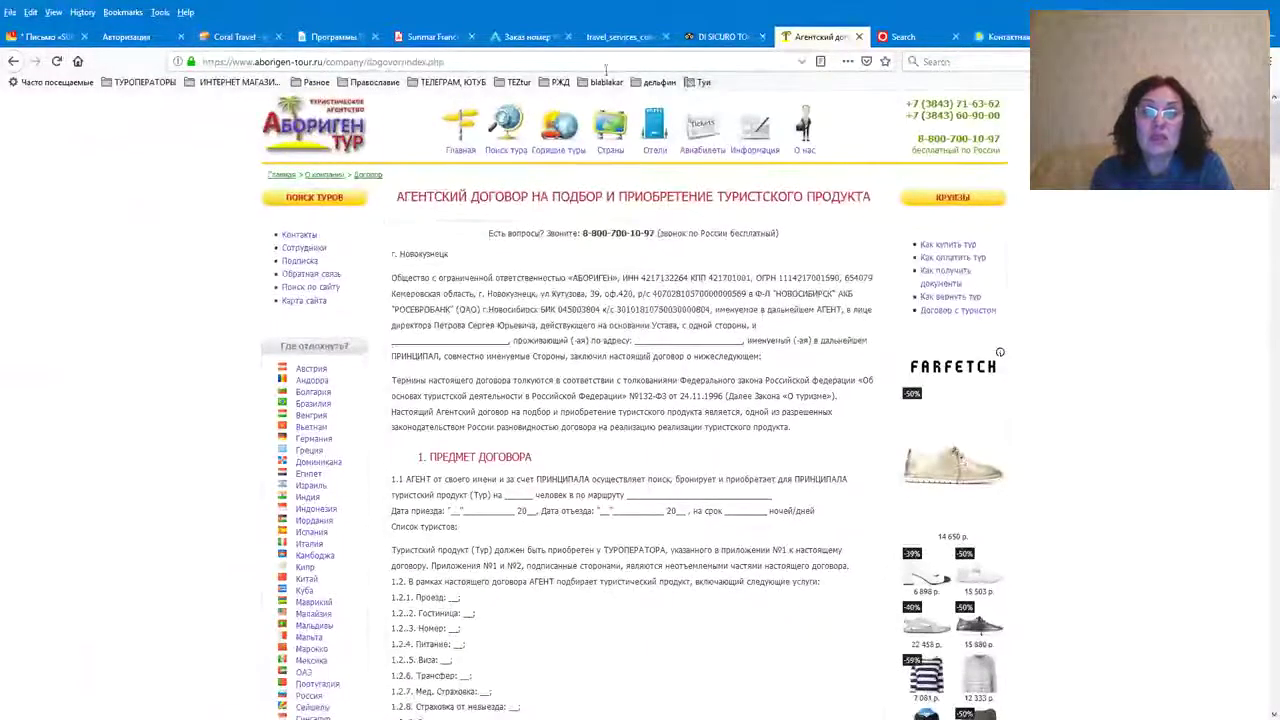
# Return to the Stella Beach order on Advant and review its flights, payment breakdown, tourist details and support requests
pyautogui.click(525, 37)
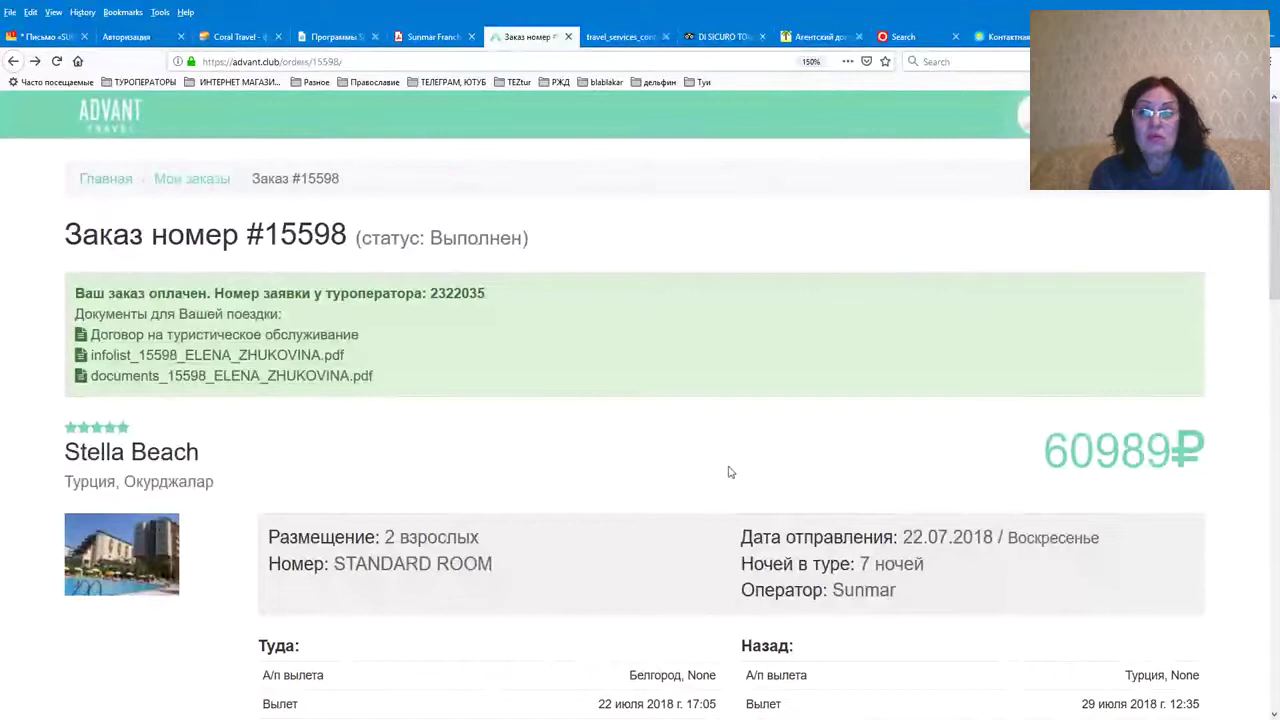
pyautogui.scroll(-5, 728, 472)
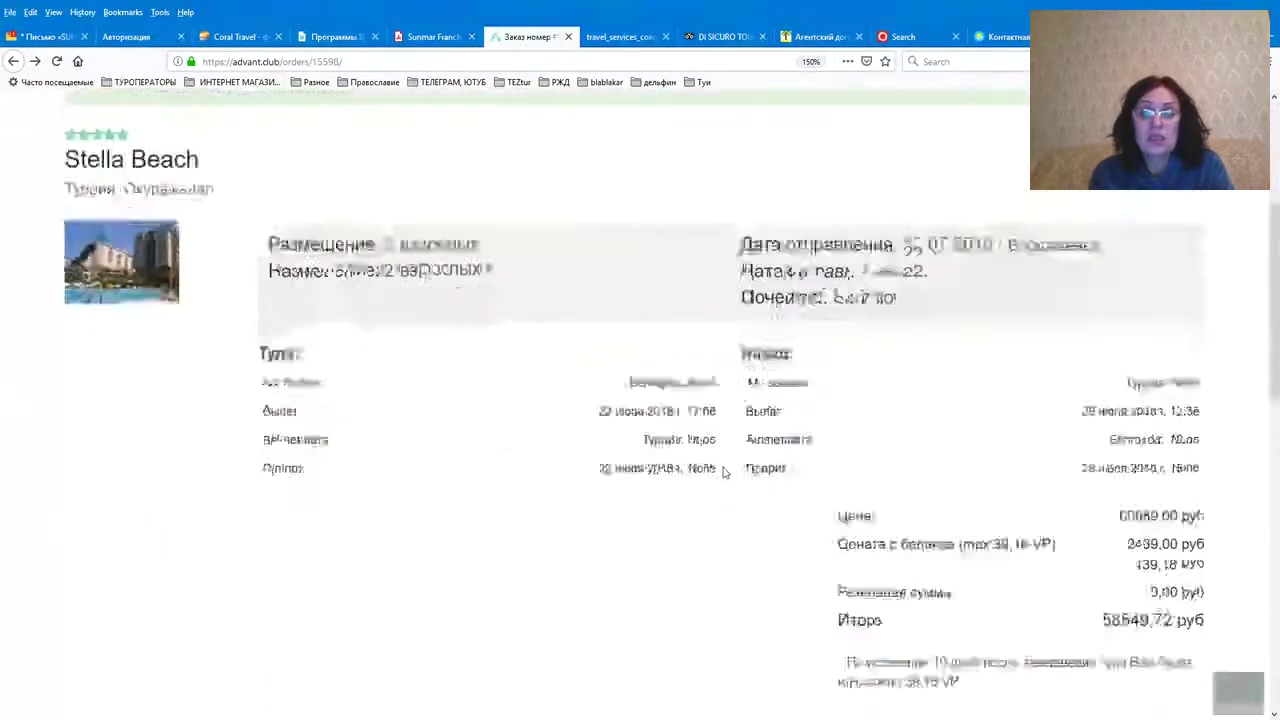
pyautogui.scroll(-15, 724, 472)
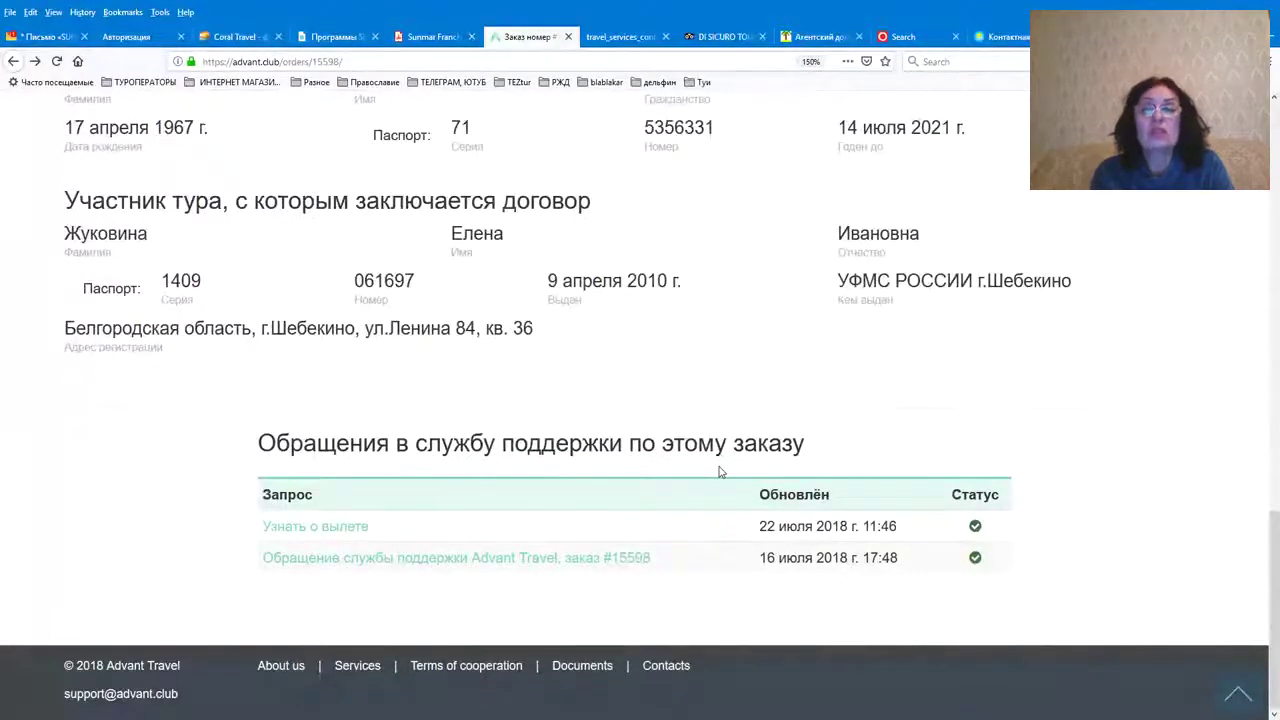
pyautogui.scroll(6, 716, 467)
pyautogui.scroll(7, 716, 467)
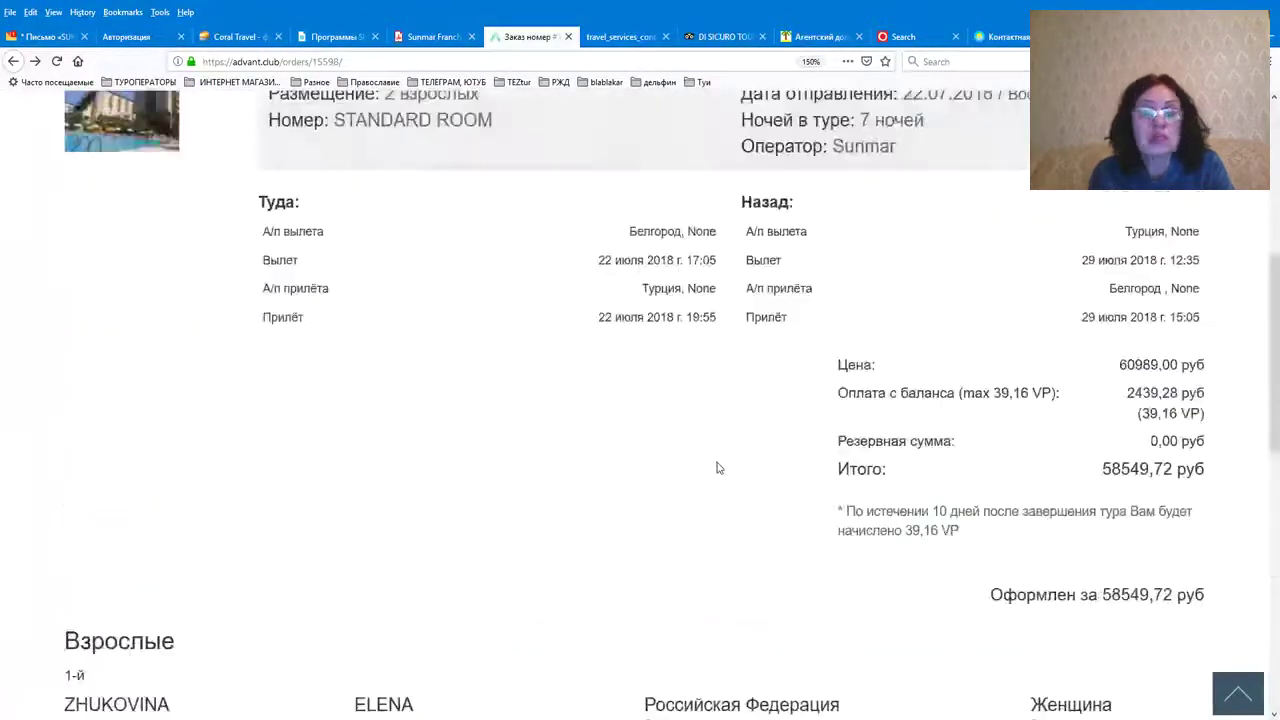
pyautogui.scroll(5, 716, 467)
pyautogui.scroll(2, 716, 467)
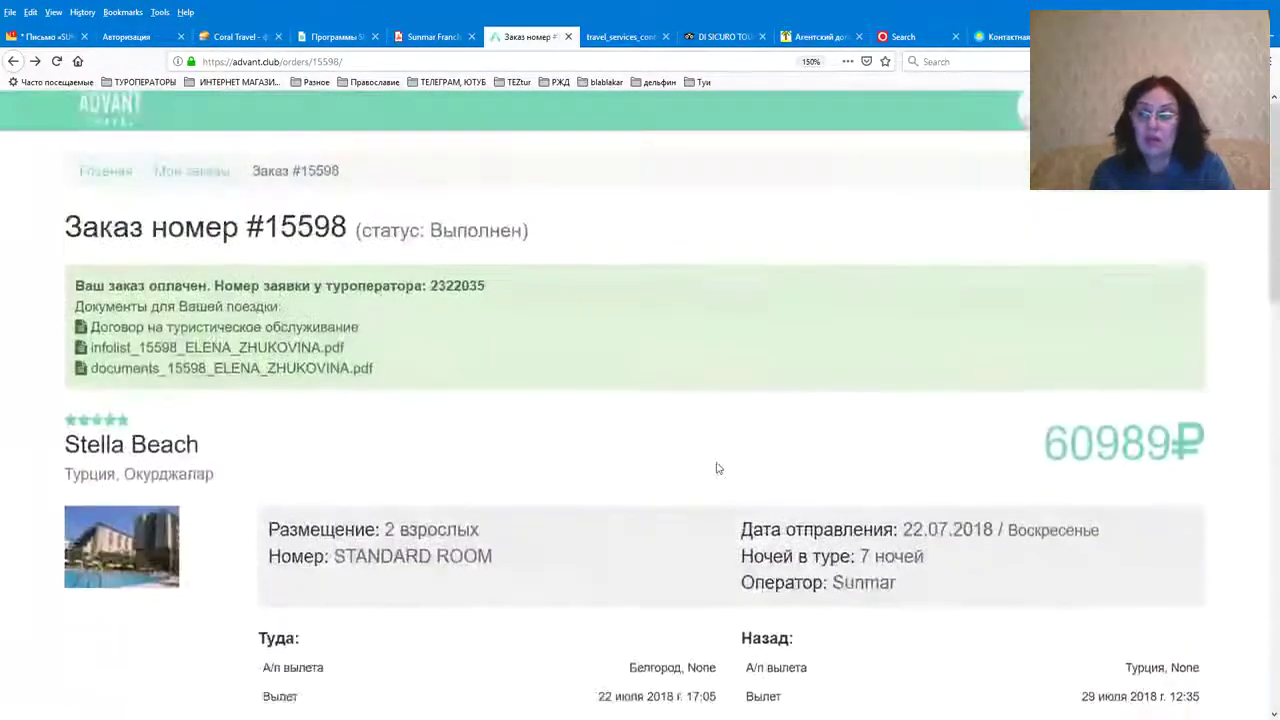